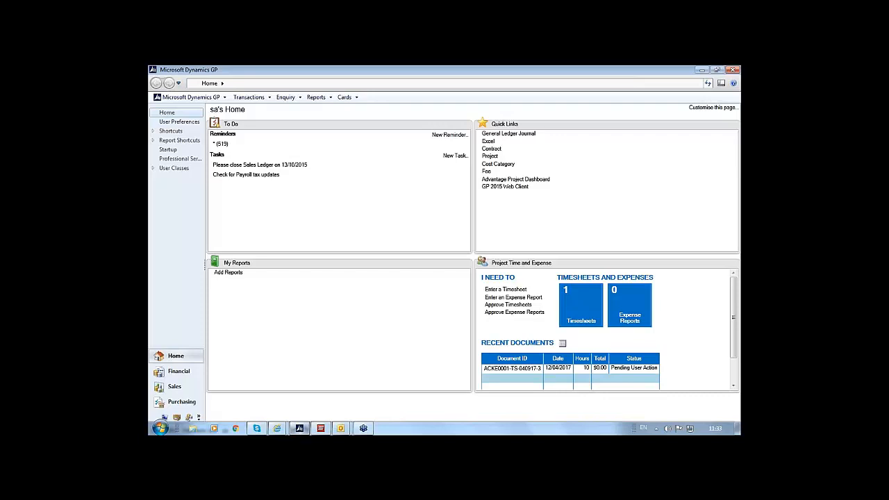
# Step: Open Creditor Maintenance and load the A Travel Company creditor record
pyautogui.click(345, 97)
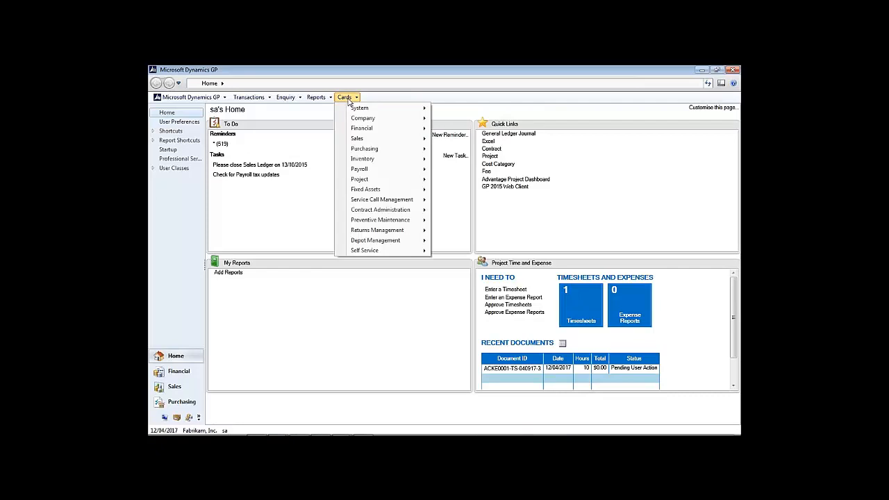
pyautogui.moveTo(389, 148)
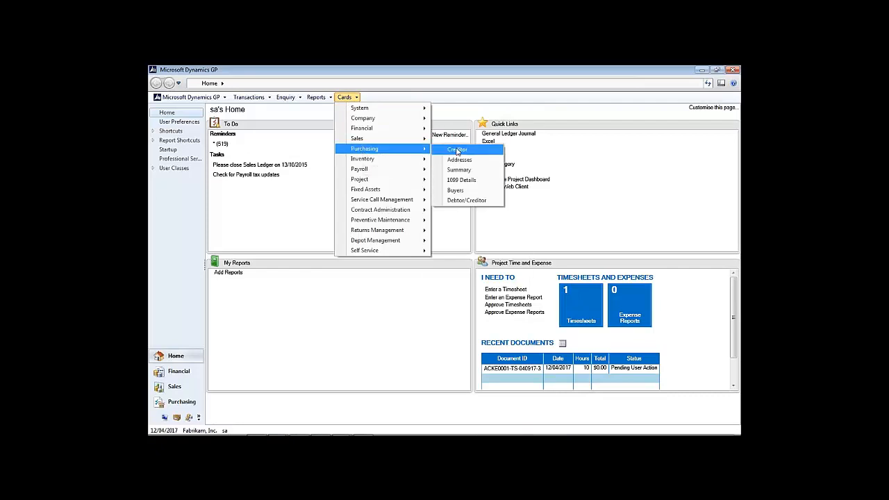
pyautogui.click(456, 149)
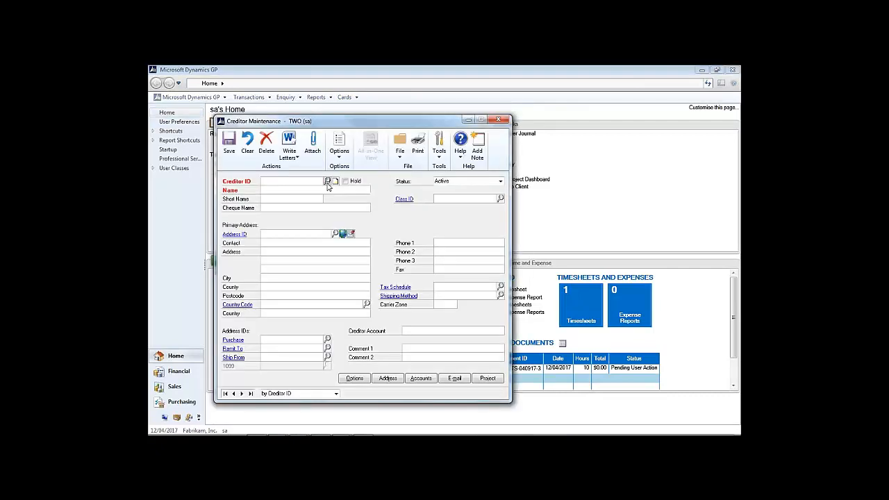
pyautogui.click(327, 180)
pyautogui.doubleClick(268, 245)
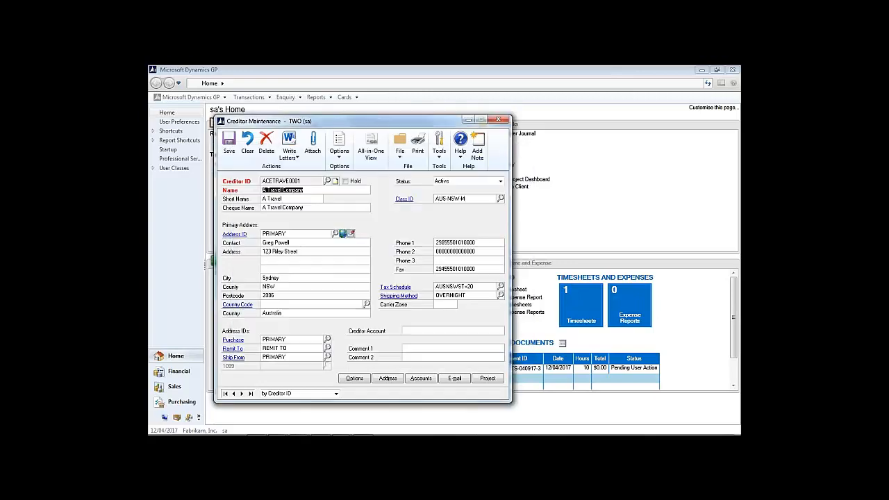
# Step: Check the creditor's remit-to address and its EFT bank details, then close both windows
pyautogui.click(232, 348)
pyautogui.click(455, 309)
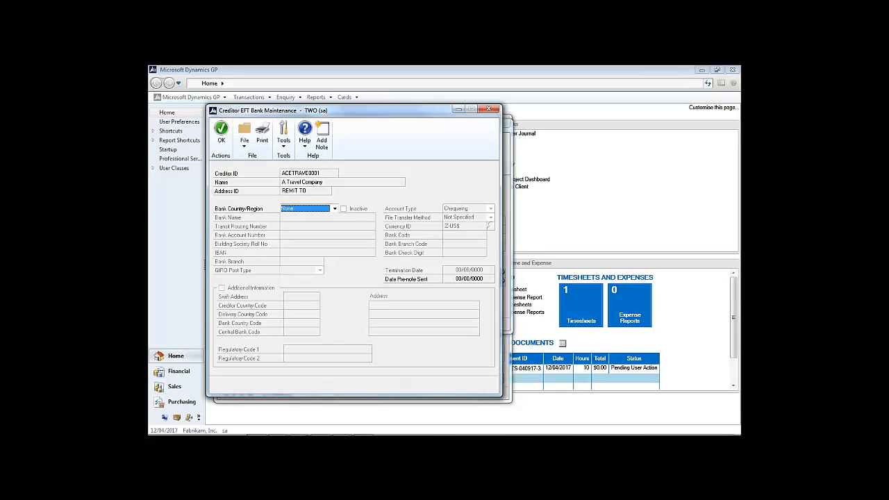
pyautogui.click(488, 110)
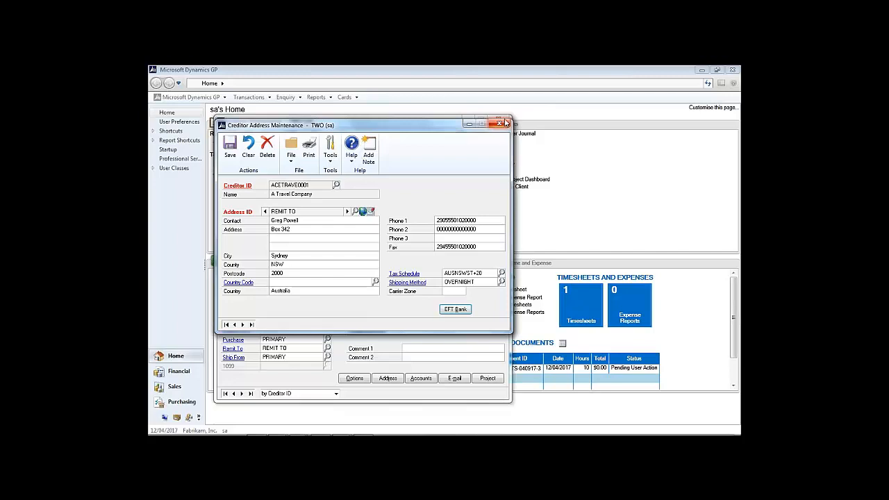
pyautogui.click(504, 124)
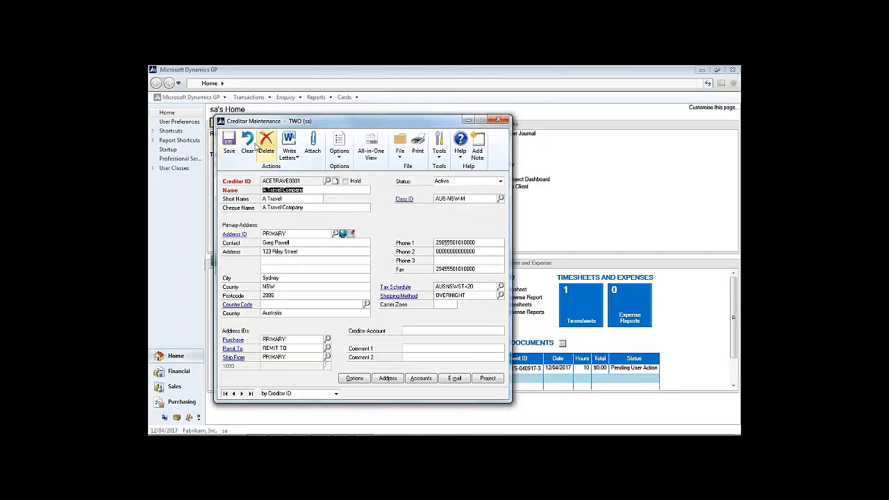
# Step: Save and clear the creditor card, then start recording a new macro file in WEBINAR
pyautogui.click(229, 151)
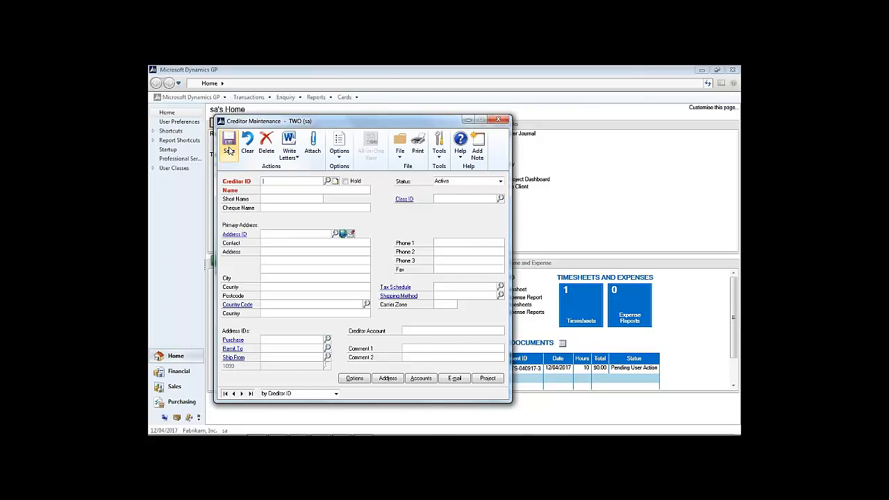
pyautogui.click(439, 156)
pyautogui.moveTo(451, 189)
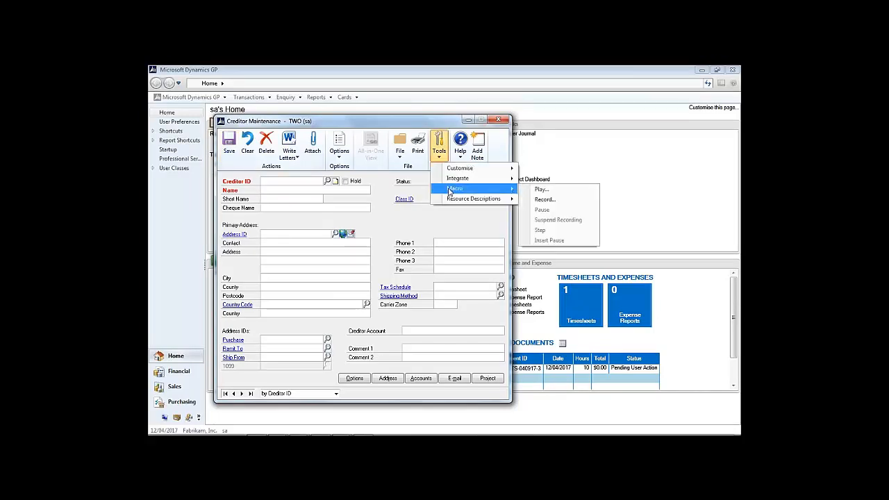
pyautogui.click(539, 201)
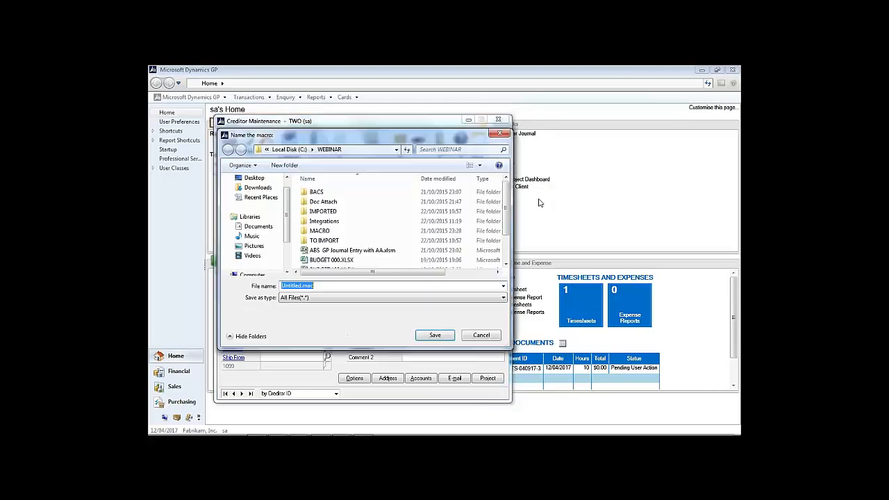
pyautogui.click(300, 286)
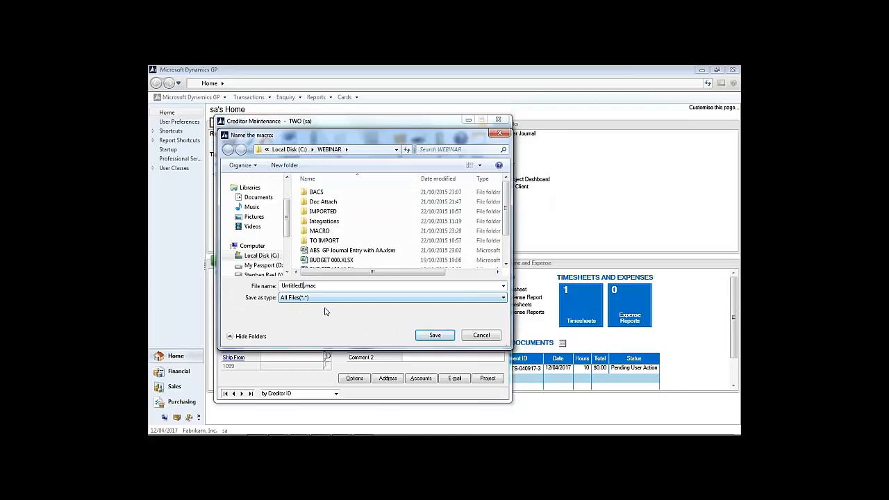
pyautogui.click(422, 336)
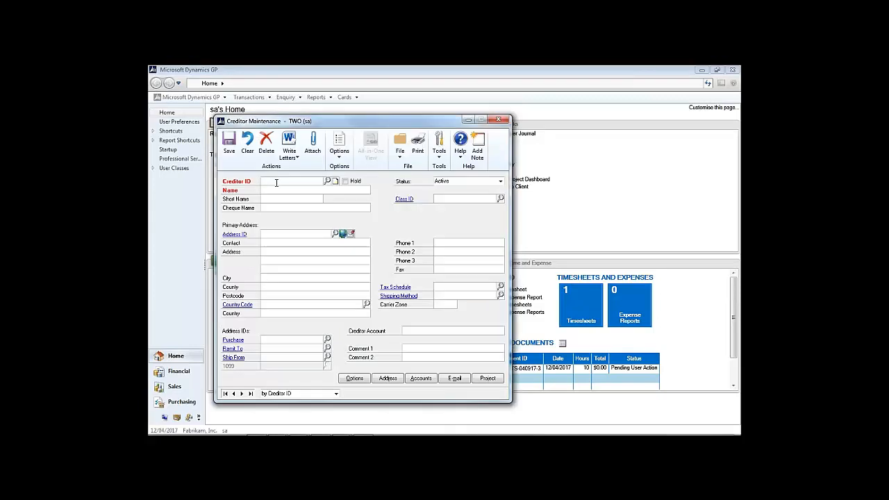
# Step: Load creditor ACETRAVE0001 and open the EFT bank details for its remit-to address
pyautogui.write('ACE')
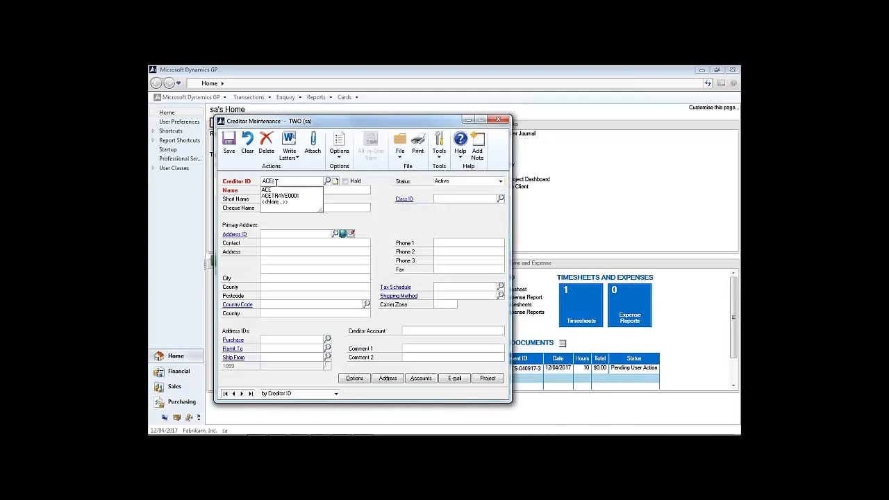
pyautogui.write('TRAVE')
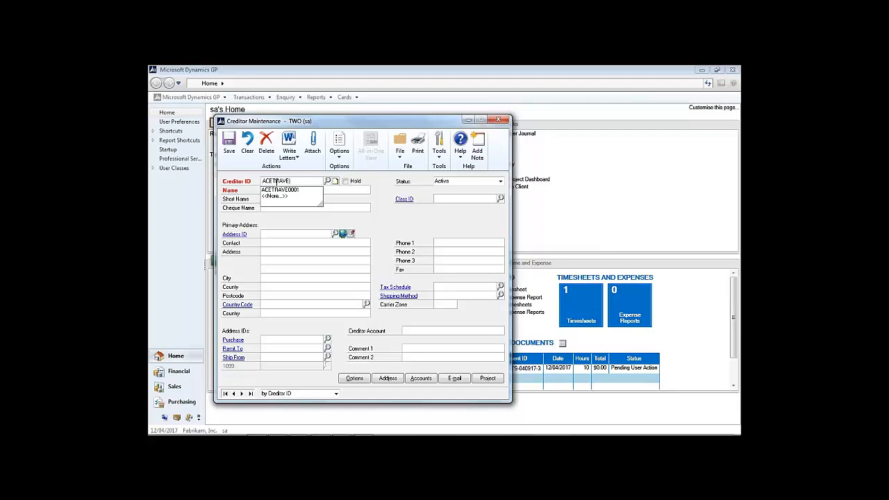
pyautogui.write('0001')
pyautogui.press('Tab')
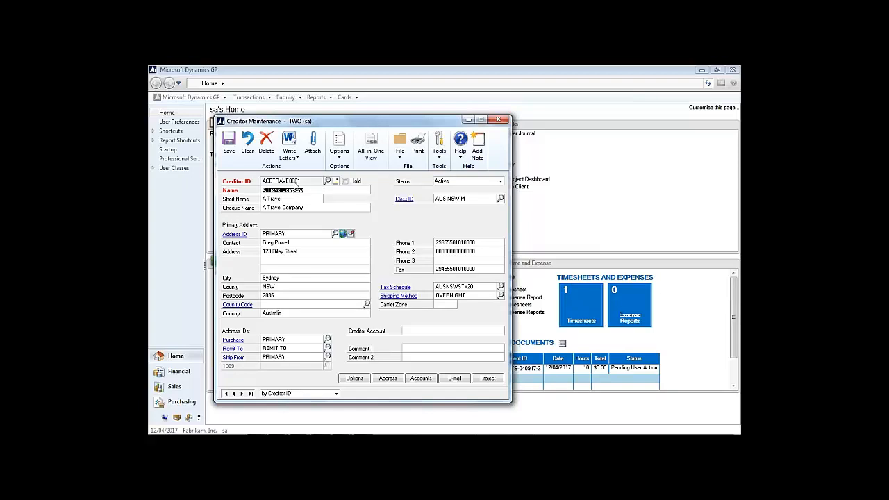
pyautogui.click(232, 348)
pyautogui.click(449, 311)
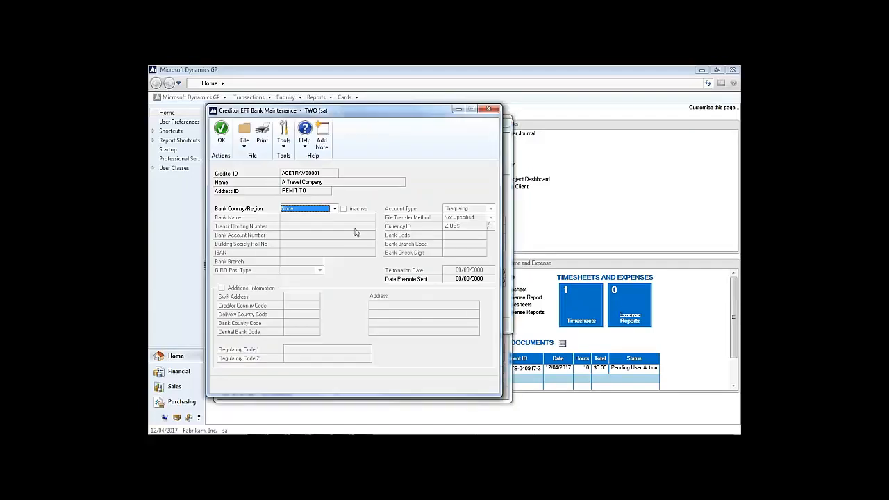
# Step: Enter United Kingdom, bank NATWES, account 12345, code 102030, then save the remit-to address
pyautogui.press('u')
pyautogui.click(301, 218)
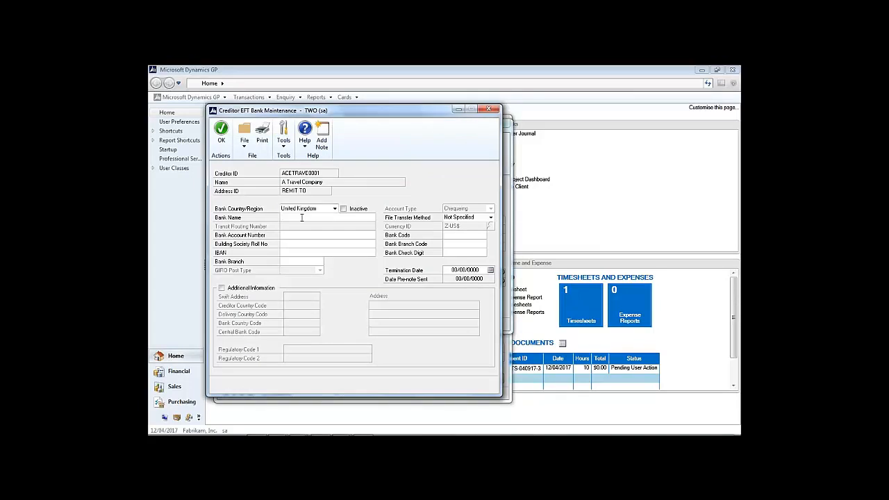
pyautogui.write('NATWES')
pyautogui.write('12345')
pyautogui.write('102030')
pyautogui.click(220, 133)
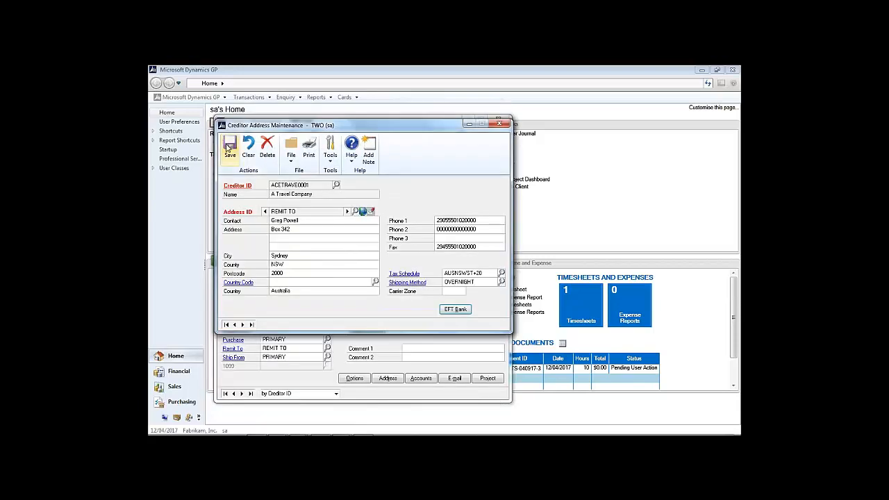
pyautogui.click(230, 146)
pyautogui.click(498, 125)
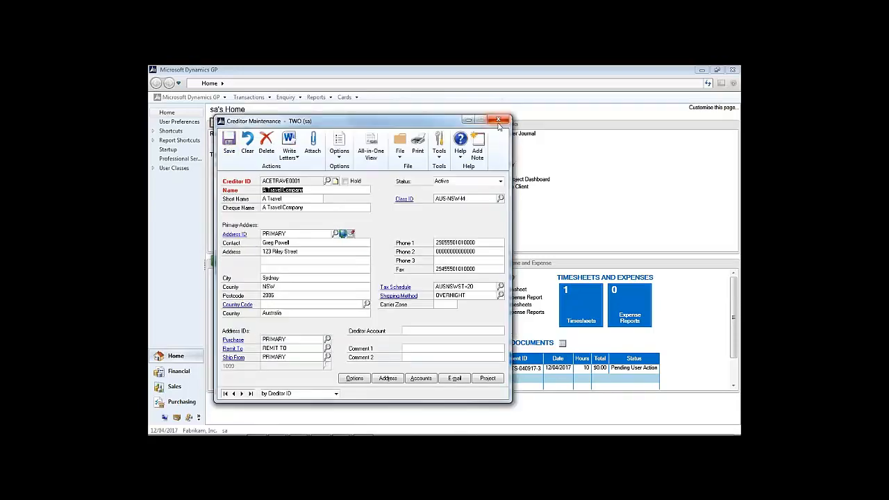
# Step: Save and clear the creditor form, then stop the macro recording
pyautogui.click(231, 151)
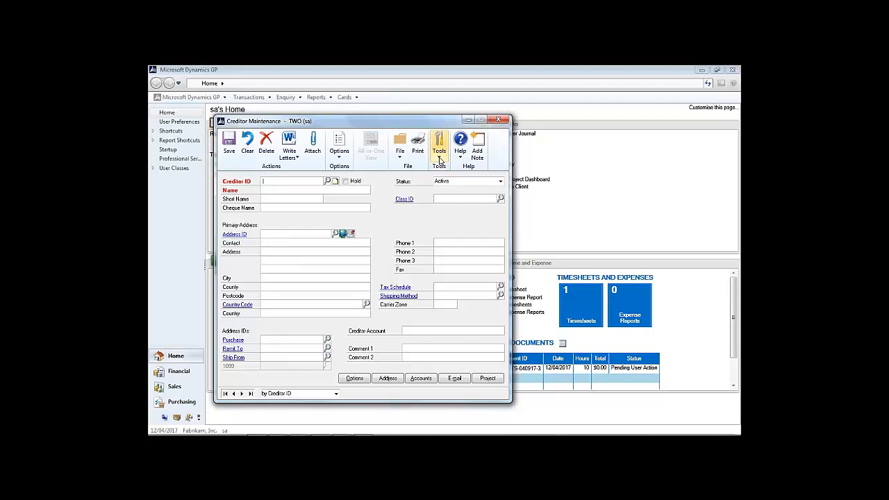
pyautogui.click(441, 161)
pyautogui.moveTo(455, 189)
pyautogui.click(573, 199)
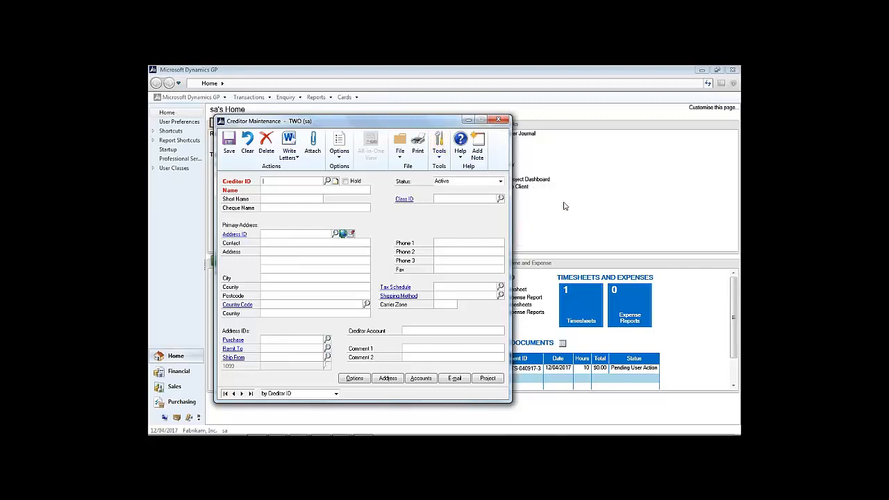
# Step: Reload the ACE travel creditor and open its remit-to EFT bank details
pyautogui.write('ACE')
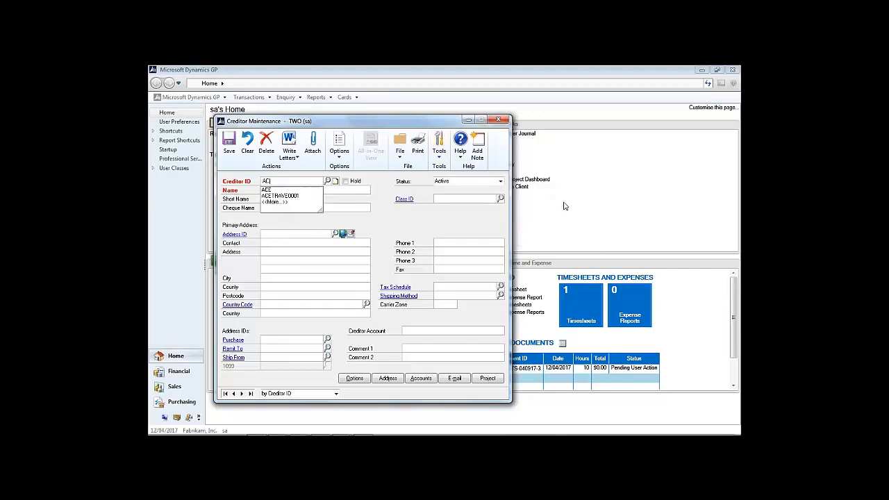
pyautogui.press('Down')
pyautogui.press('Return')
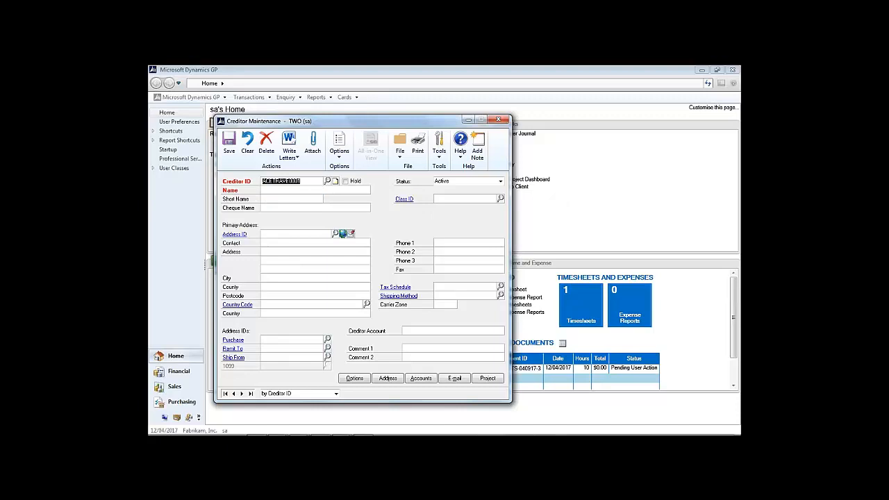
pyautogui.press('Tab')
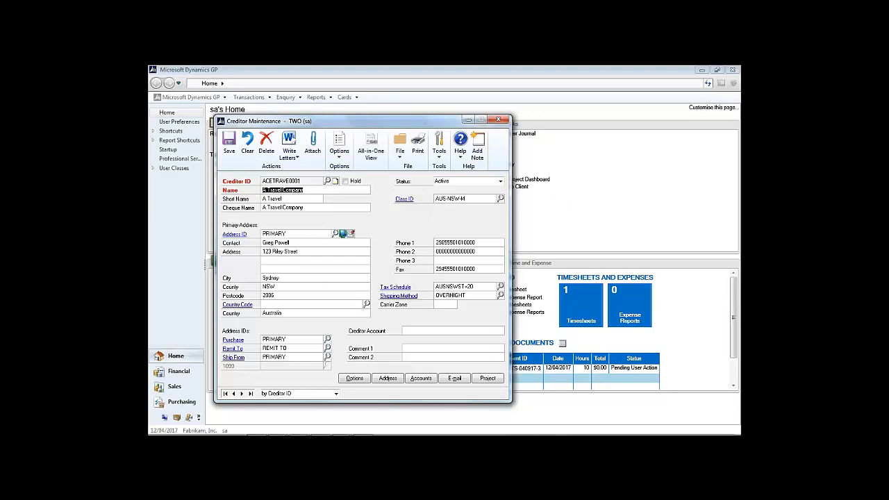
pyautogui.click(233, 348)
pyautogui.click(451, 310)
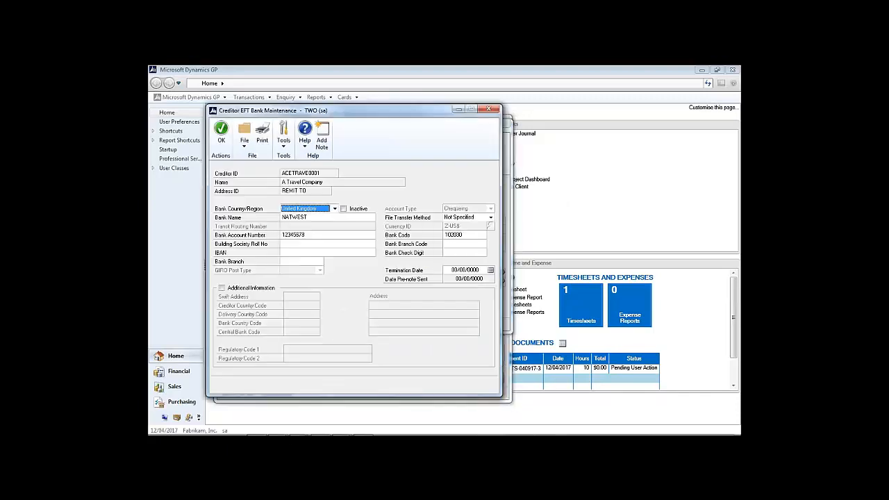
# Step: Reset the bank country to None, confirm, close the address, and save the creditor
pyautogui.click(334, 209)
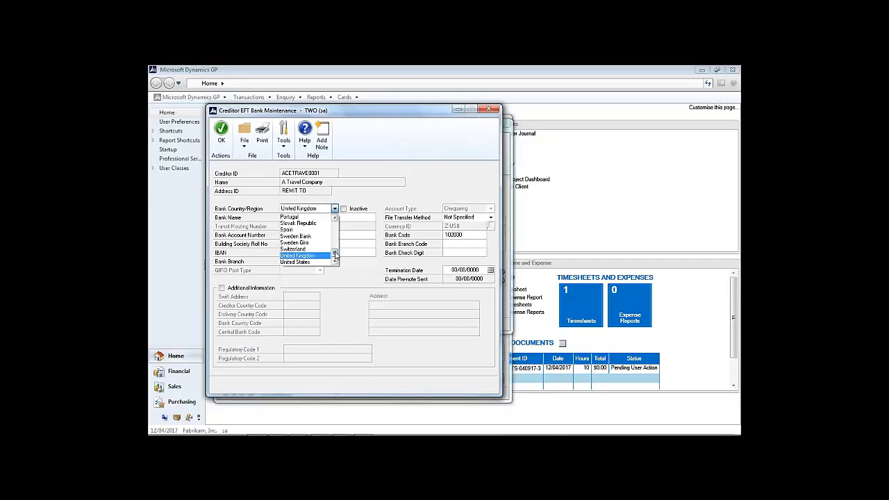
pyautogui.moveTo(335, 254); pyautogui.dragTo(335, 248)
pyautogui.click(334, 219)
pyautogui.click(334, 219)
pyautogui.click(334, 220)
pyautogui.click(334, 219)
pyautogui.click(334, 219)
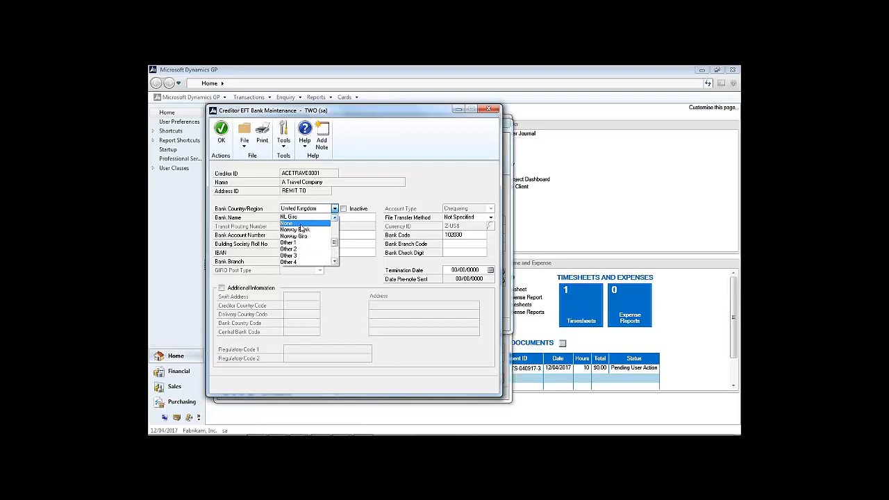
pyautogui.click(301, 223)
pyautogui.click(221, 130)
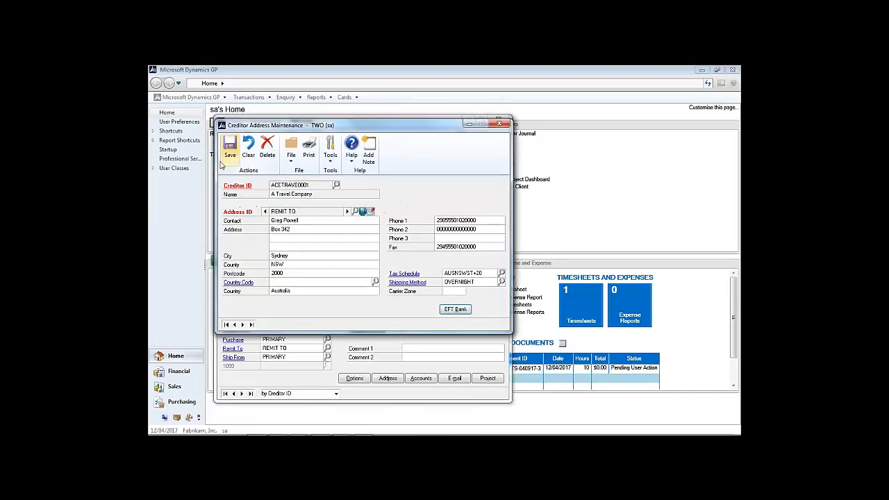
pyautogui.click(499, 124)
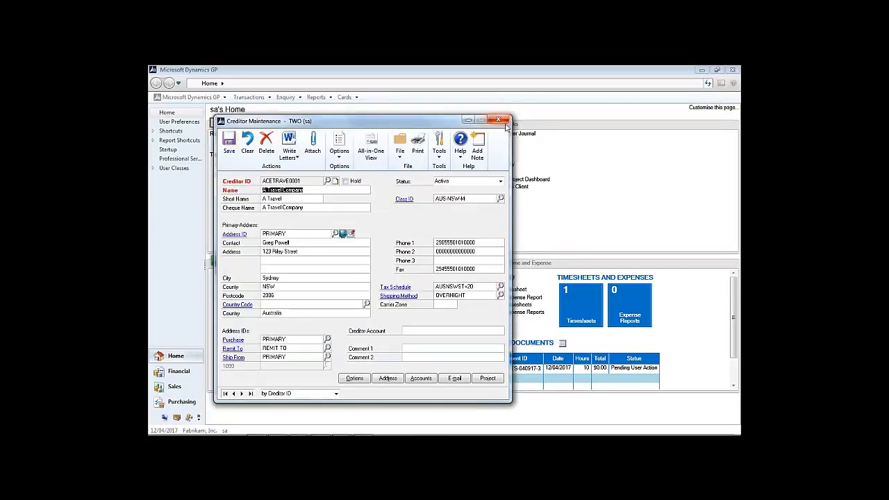
pyautogui.click(228, 142)
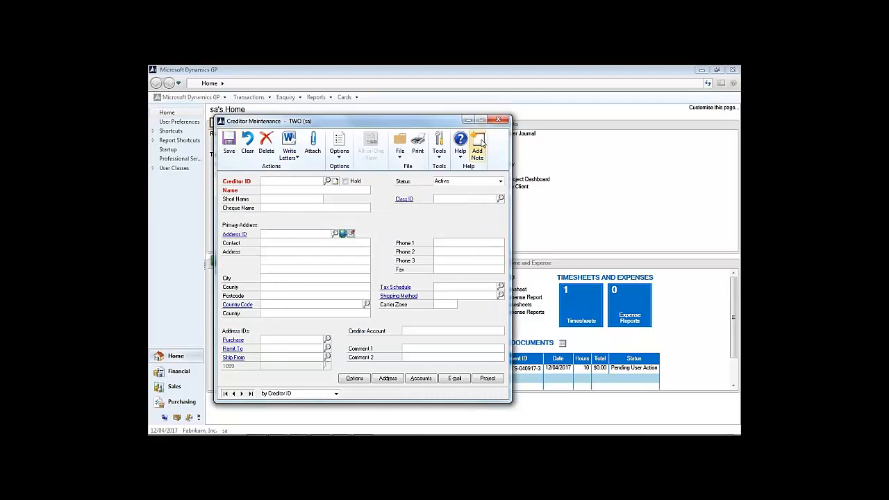
# Step: Browse Explorer to C:\WEBINAR and bring up the context menu for Untitled1.mac
pyautogui.moveTo(233, 430)
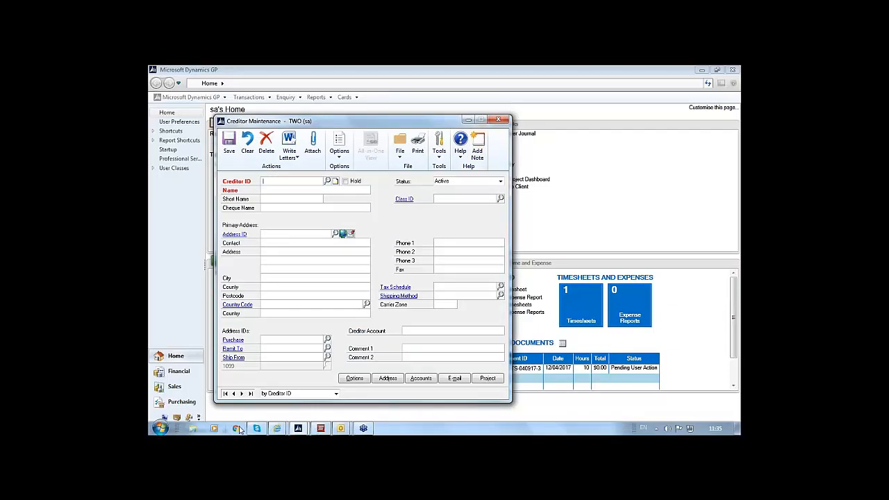
pyautogui.click(192, 430)
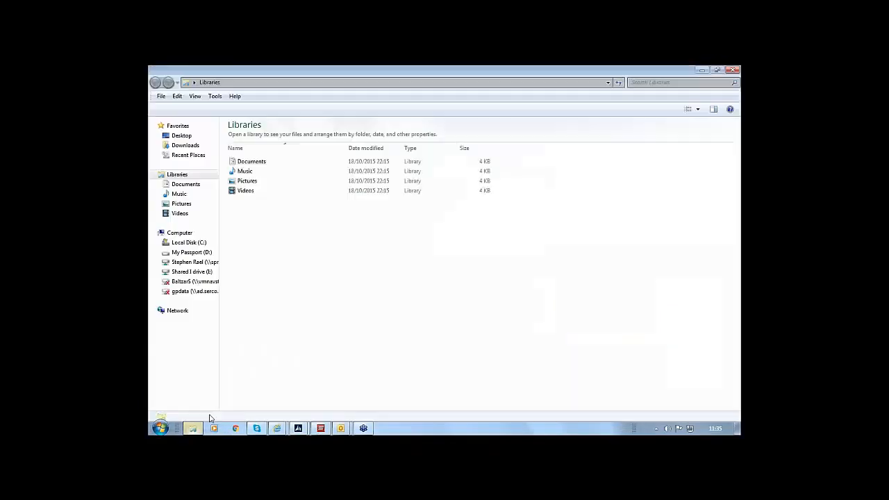
pyautogui.click(189, 242)
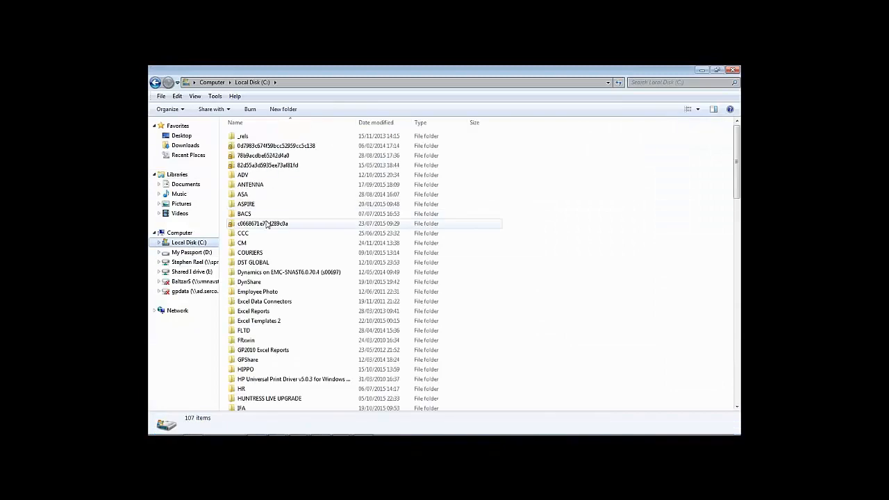
pyautogui.click(245, 282)
pyautogui.scroll(-10, 243, 285)
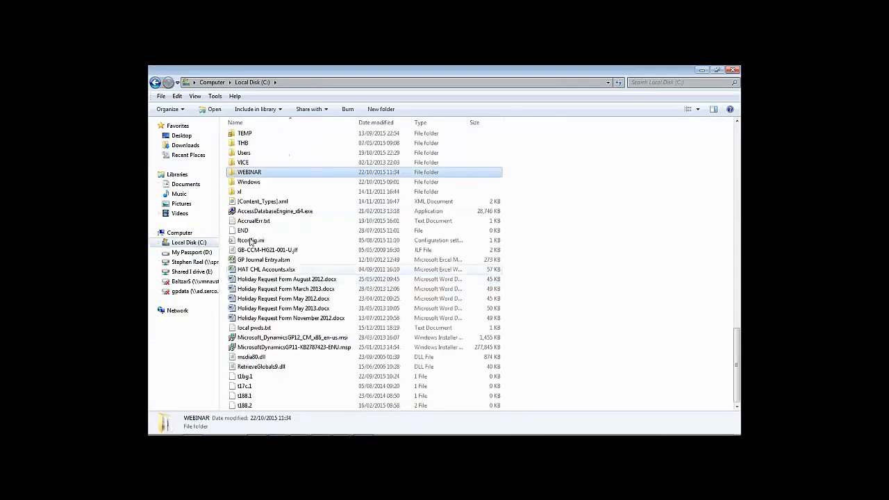
pyautogui.doubleClick(250, 177)
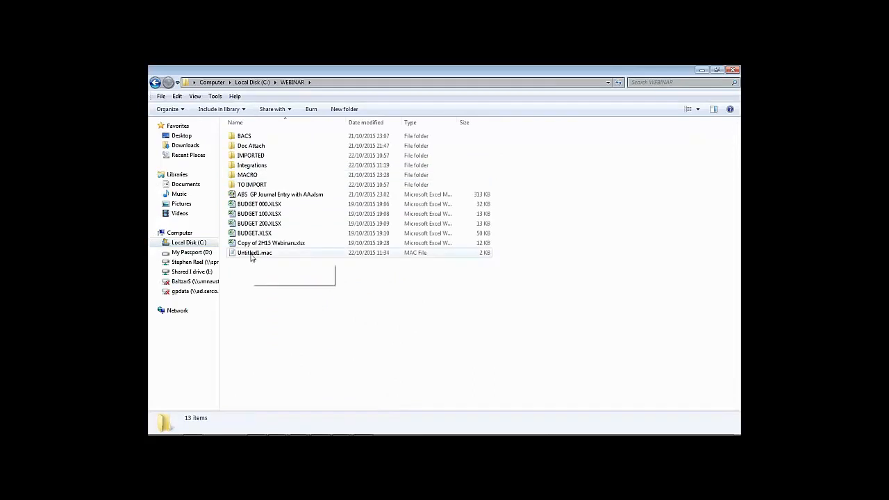
pyautogui.rightClick(252, 255)
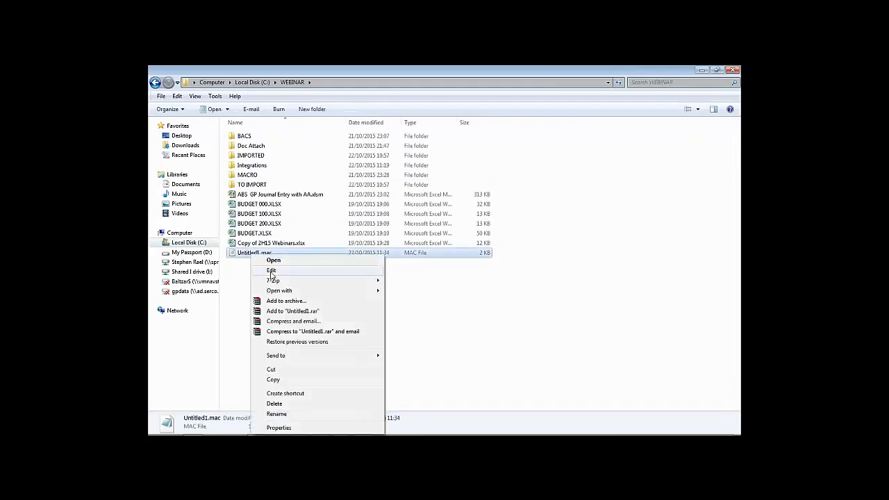
# Step: View the Untitled1.mac macro script in Notepad, then close Notepad
pyautogui.moveTo(327, 280)
pyautogui.moveTo(371, 291)
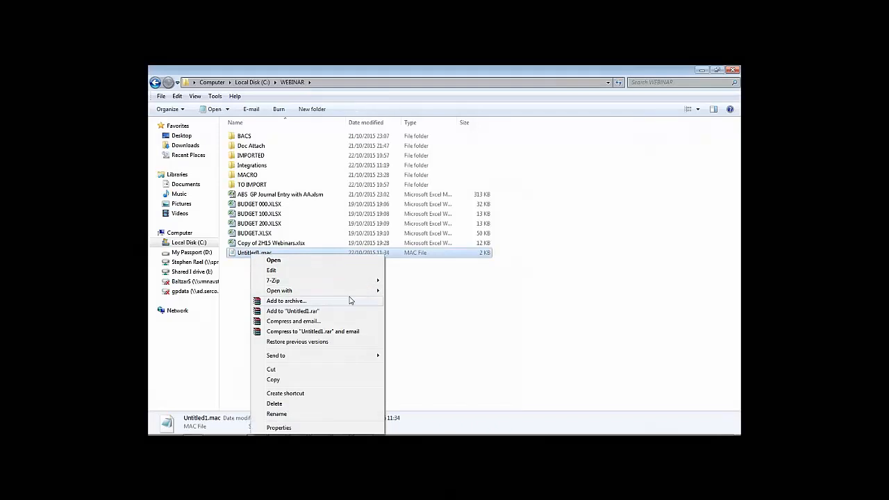
pyautogui.click(408, 301)
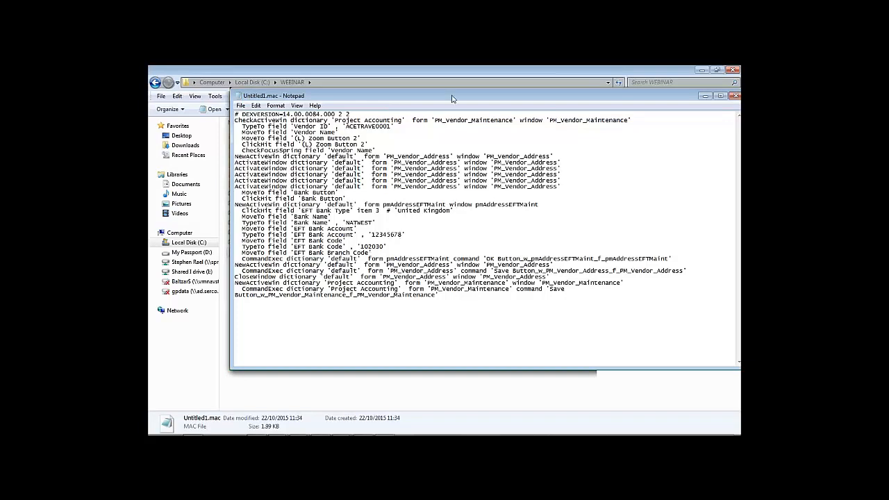
pyautogui.moveTo(454, 98); pyautogui.dragTo(417, 117)
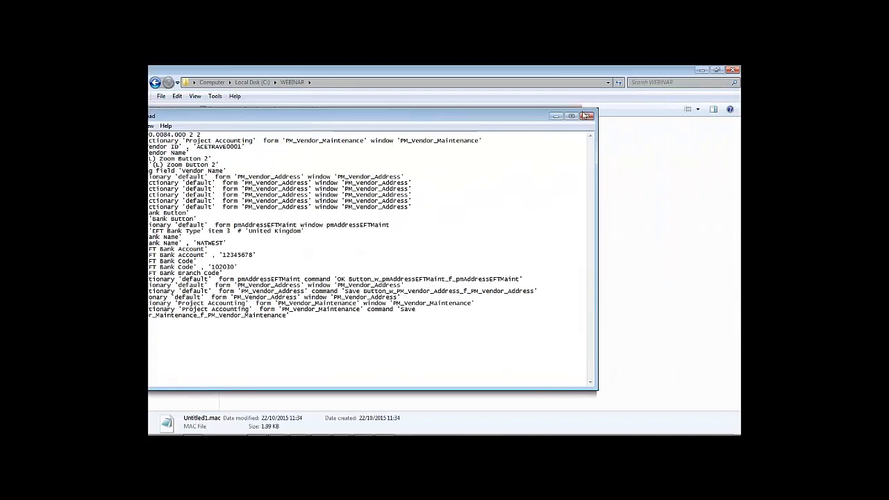
pyautogui.click(586, 115)
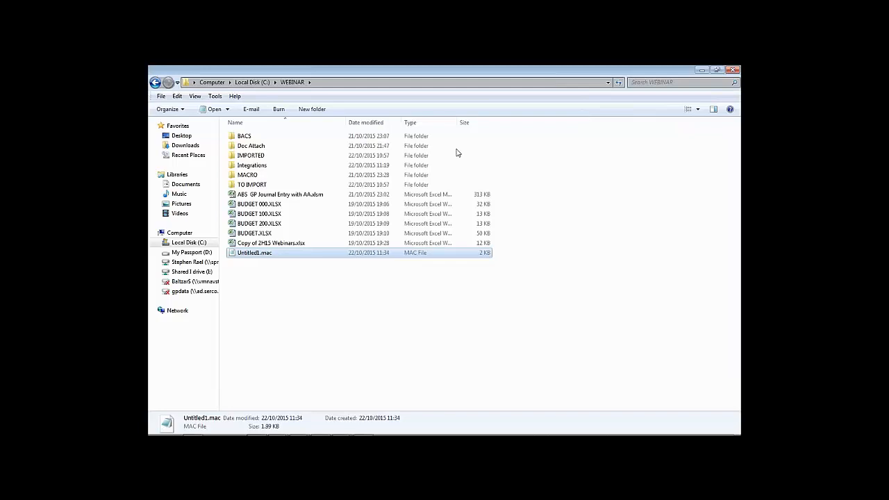
# Step: Look inside the Integrations folder, then return to the WEBINAR folder
pyautogui.click(268, 166)
pyautogui.click(268, 168)
pyautogui.doubleClick(233, 168)
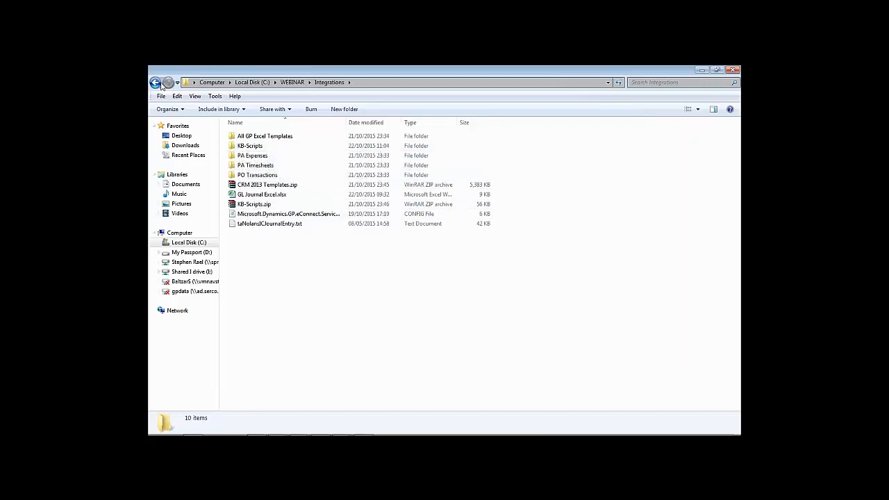
pyautogui.click(156, 83)
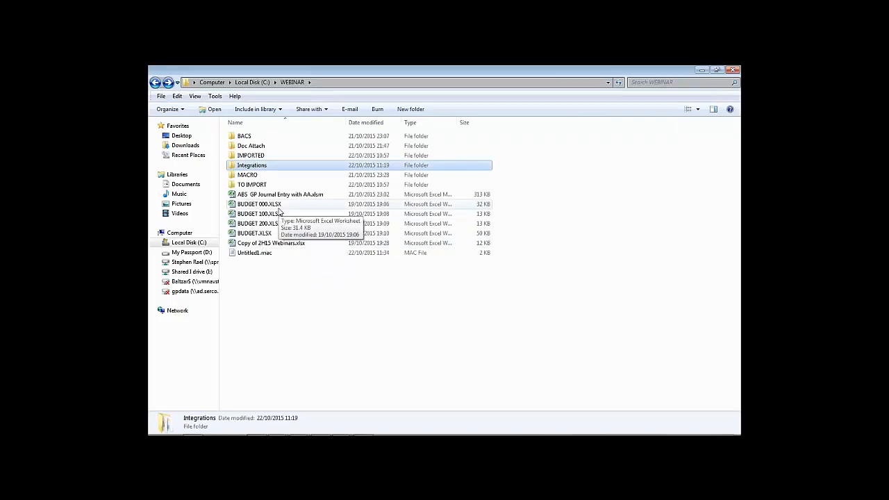
pyautogui.doubleClick(246, 167)
pyautogui.click(156, 82)
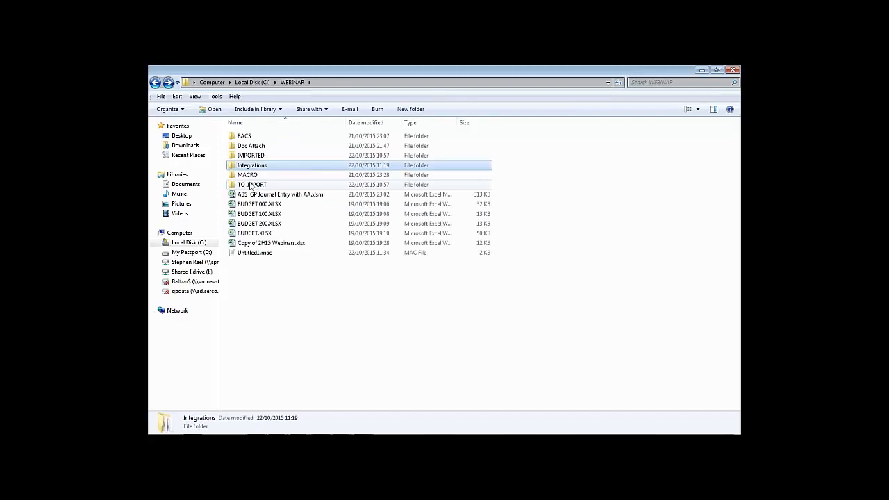
# Step: Open Creditor Bank Details.xlsx from the MACRO folder, then close Excel and dismiss its error
pyautogui.doubleClick(248, 176)
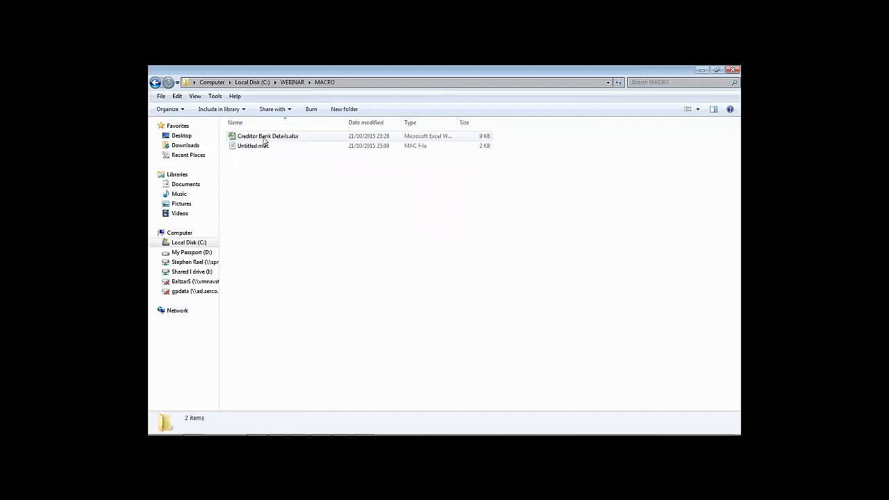
pyautogui.doubleClick(264, 138)
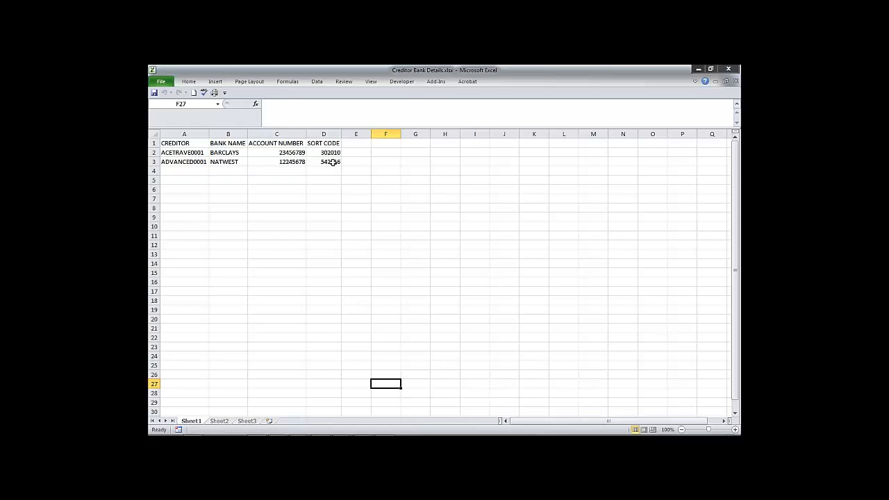
pyautogui.click(158, 84)
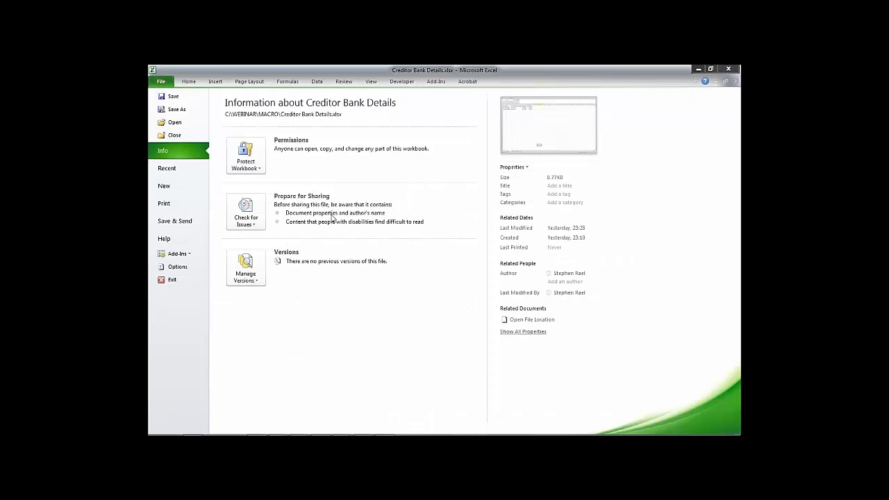
pyautogui.click(728, 69)
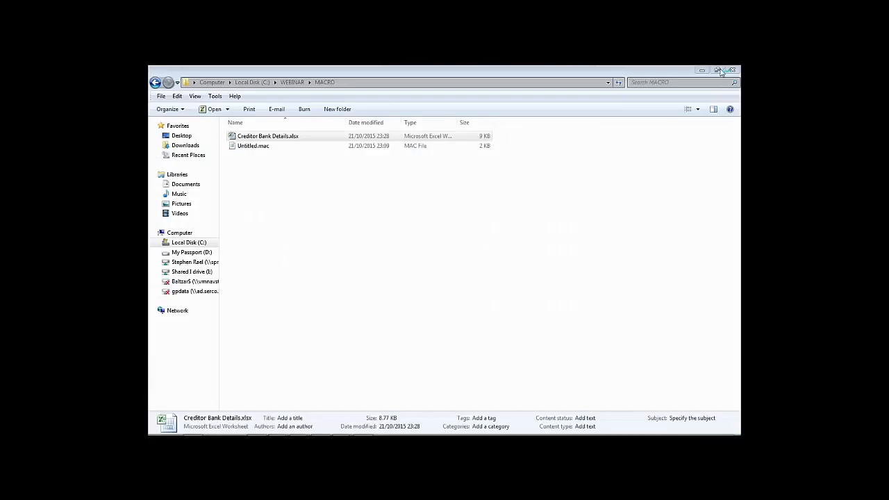
pyautogui.click(502, 264)
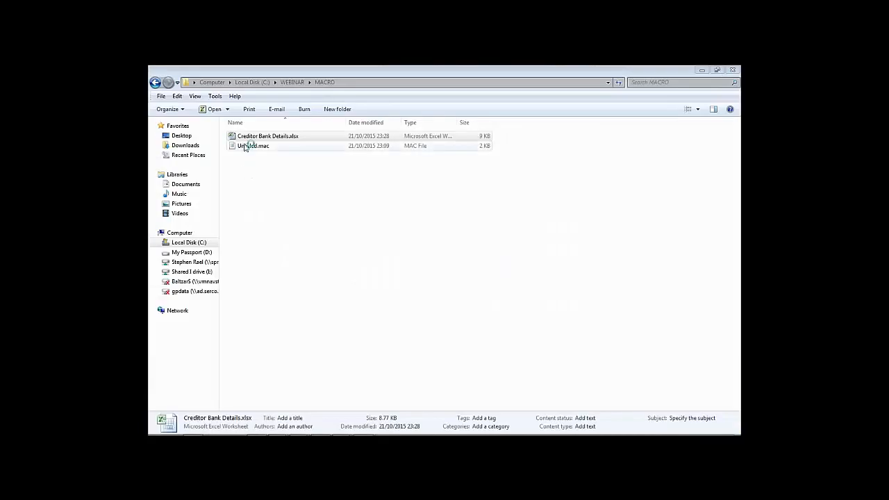
# Step: Open Untitled.mac in Notepad and bring the whole window into view
pyautogui.rightClick(247, 146)
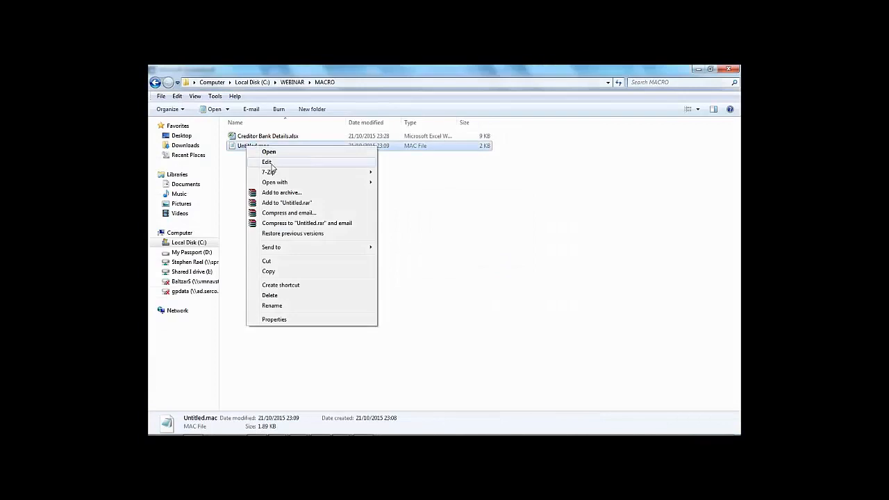
pyautogui.moveTo(275, 183)
pyautogui.click(401, 193)
pyautogui.moveTo(305, 115); pyautogui.dragTo(436, 107)
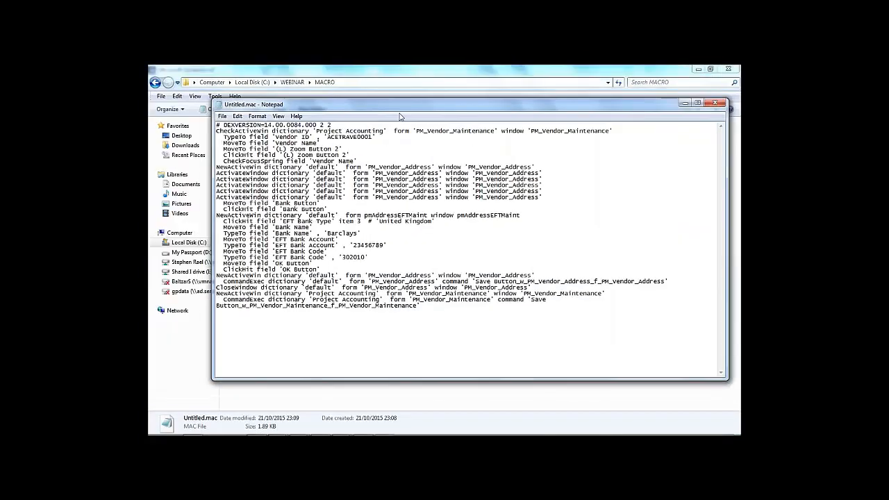
# Step: Select and copy the entire macro script, then launch Microsoft Word
pyautogui.click(237, 116)
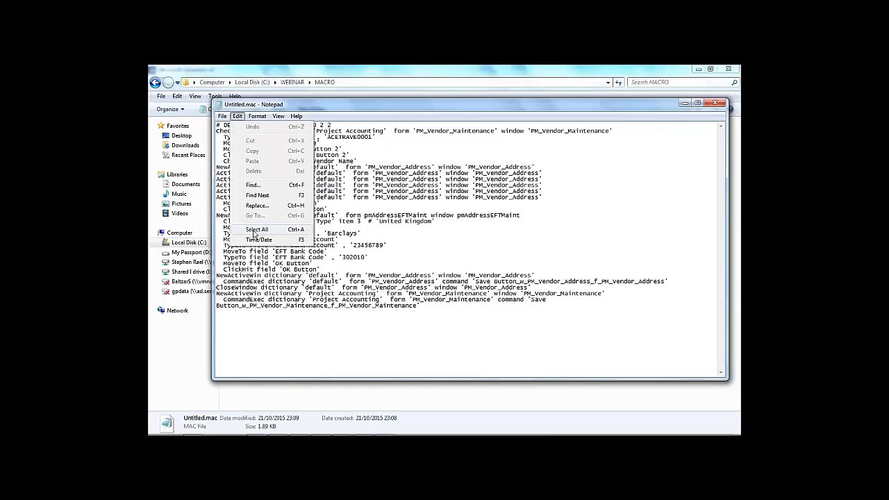
pyautogui.click(255, 231)
pyautogui.click(237, 116)
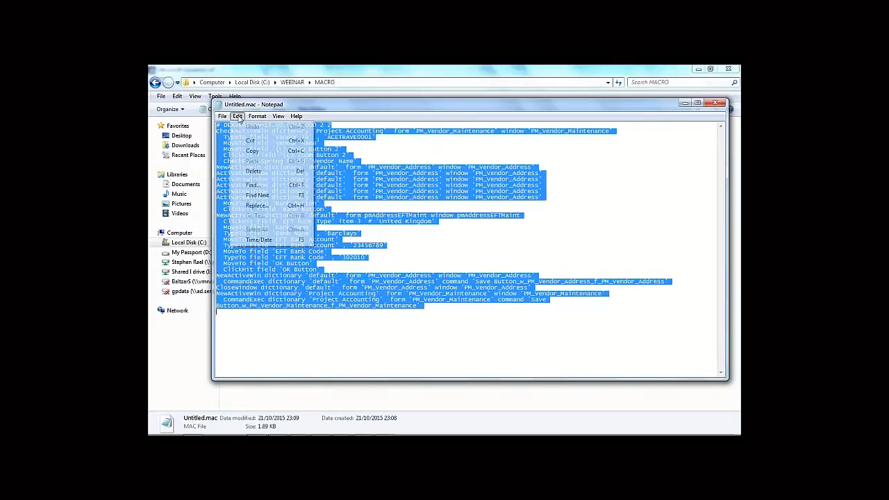
pyautogui.click(252, 150)
pyautogui.click(160, 428)
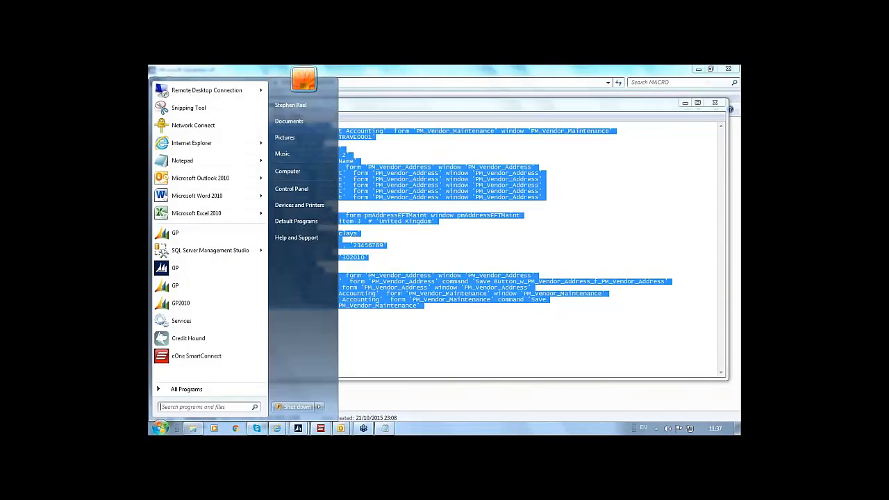
pyautogui.click(194, 197)
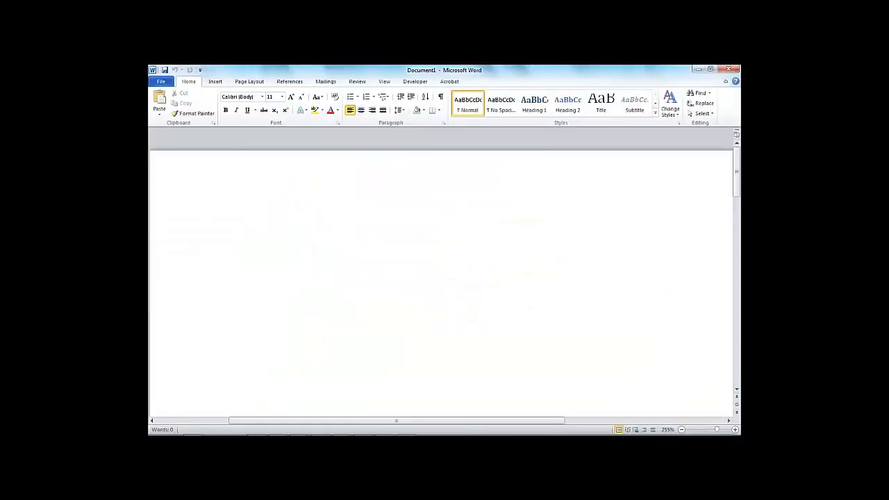
# Step: Paste the copied macro script into Document1 and return to its DEXVERSION first line
pyautogui.hotkey('ctrl', 'v')
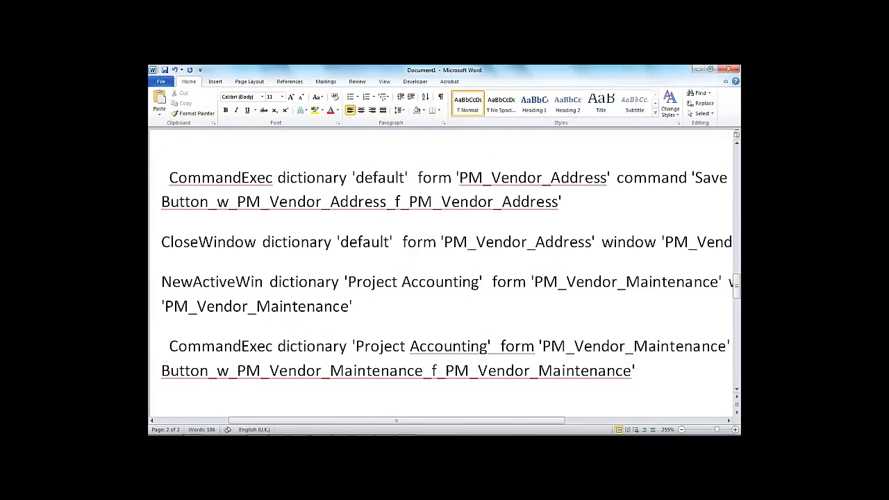
pyautogui.scroll(1, 441, 278)
pyautogui.scroll(15, 549, 176)
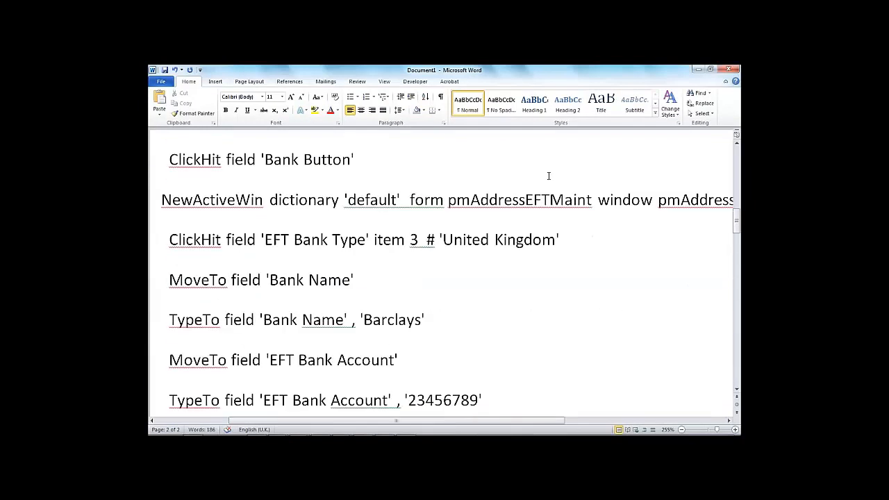
pyautogui.scroll(6, 548, 176)
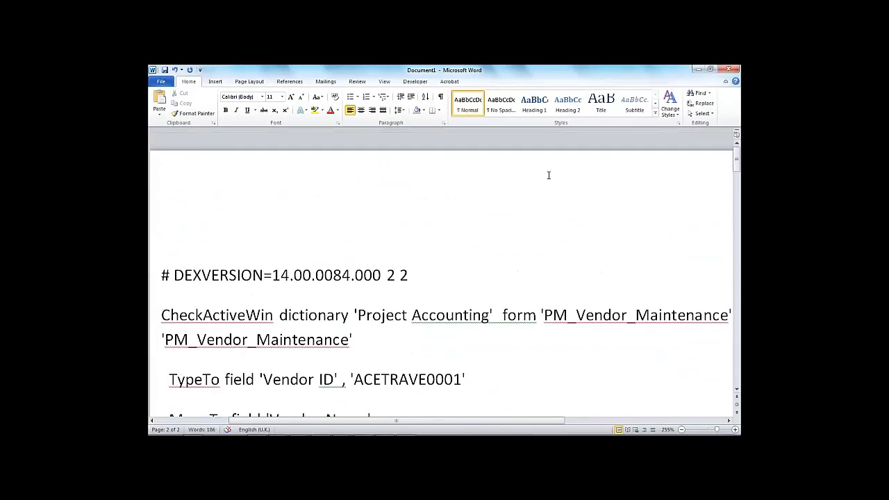
# Step: Start a Letters mail merge from the Mailings ribbon
pyautogui.click(323, 83)
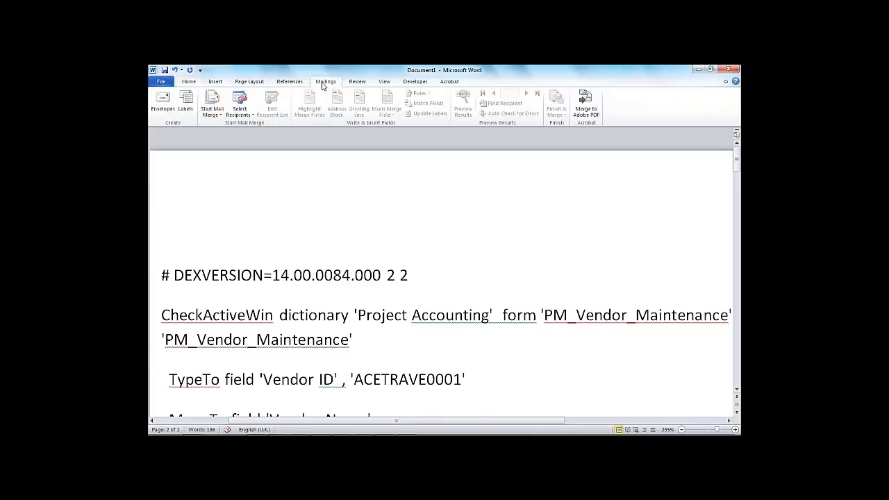
pyautogui.click(211, 104)
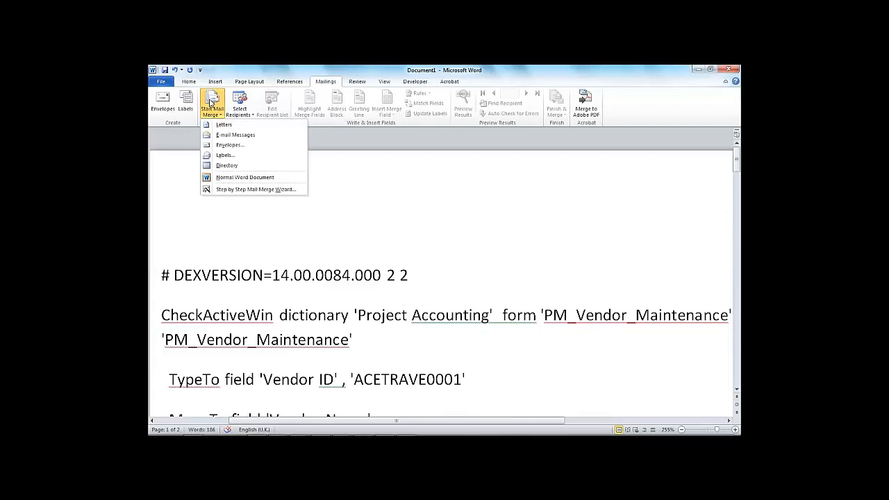
pyautogui.click(223, 125)
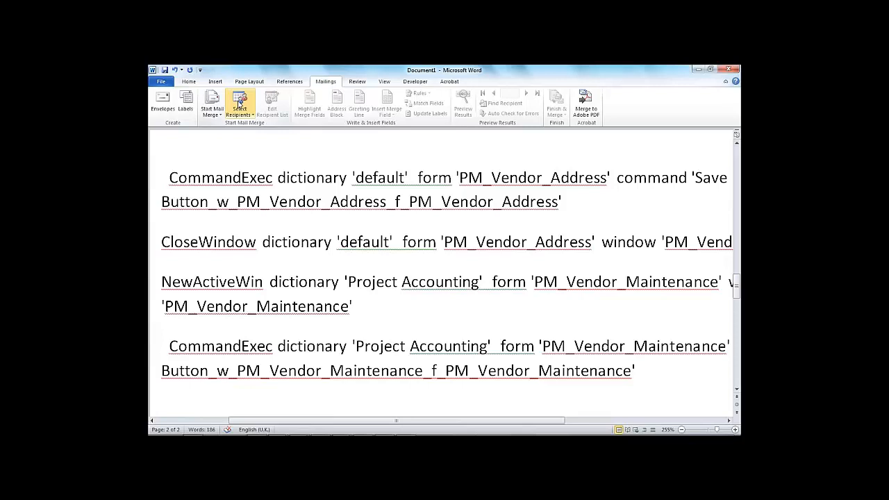
# Step: Use C:\WEBINAR\MACRO\Creditor Bank Details.xlsx, Sheet1$, as the existing recipient list
pyautogui.click(239, 104)
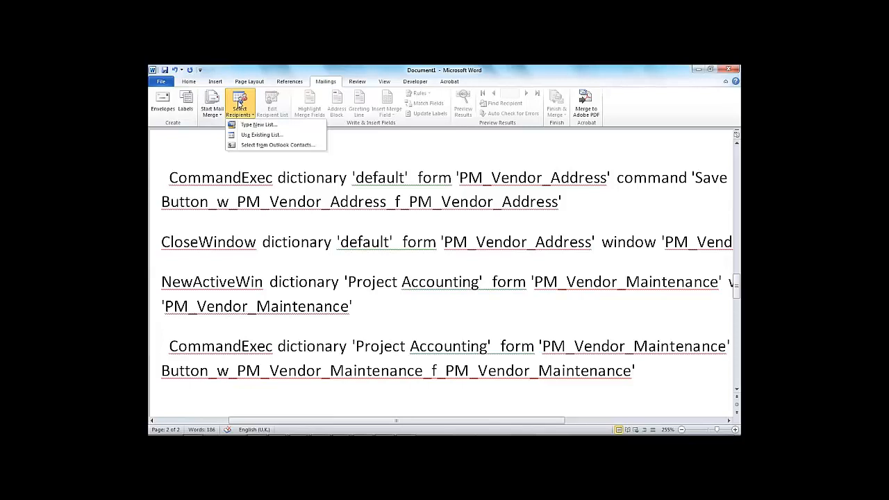
pyautogui.click(257, 135)
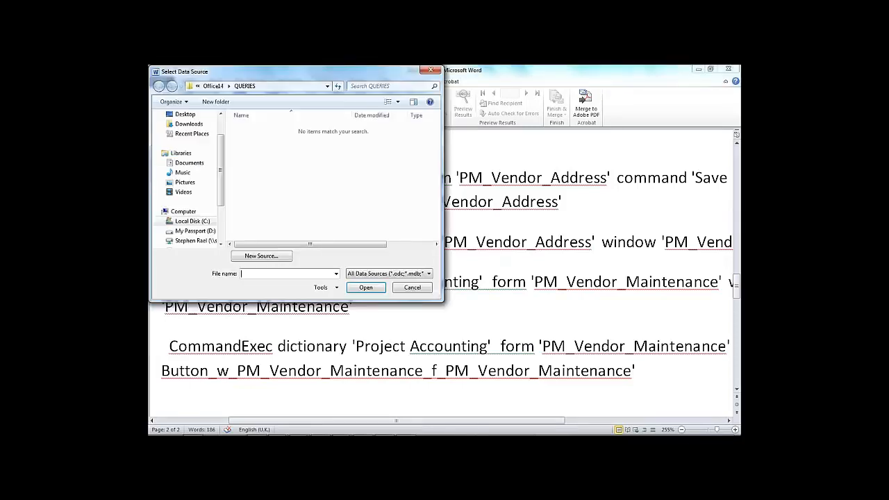
pyautogui.click(192, 221)
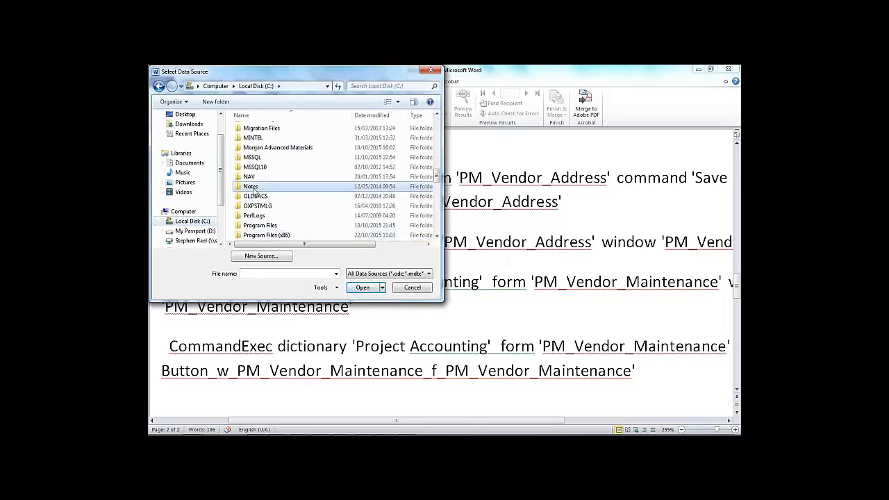
pyautogui.scroll(-5, 254, 193)
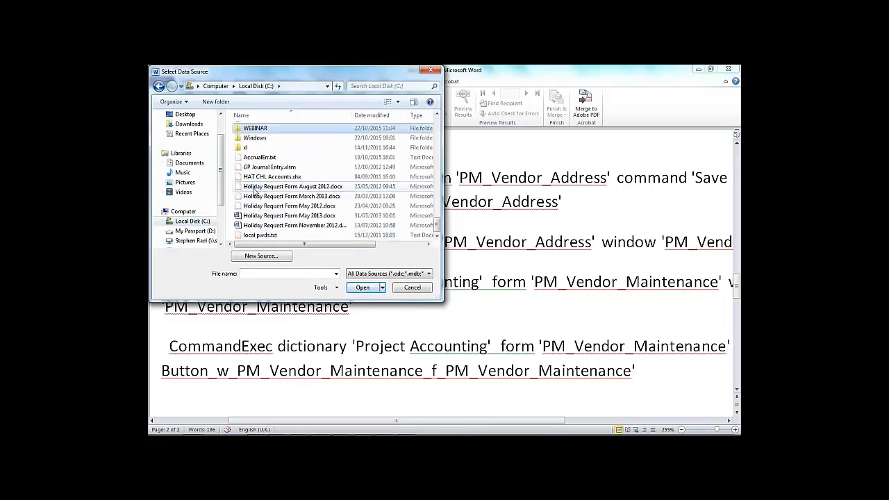
pyautogui.doubleClick(247, 129)
pyautogui.doubleClick(253, 167)
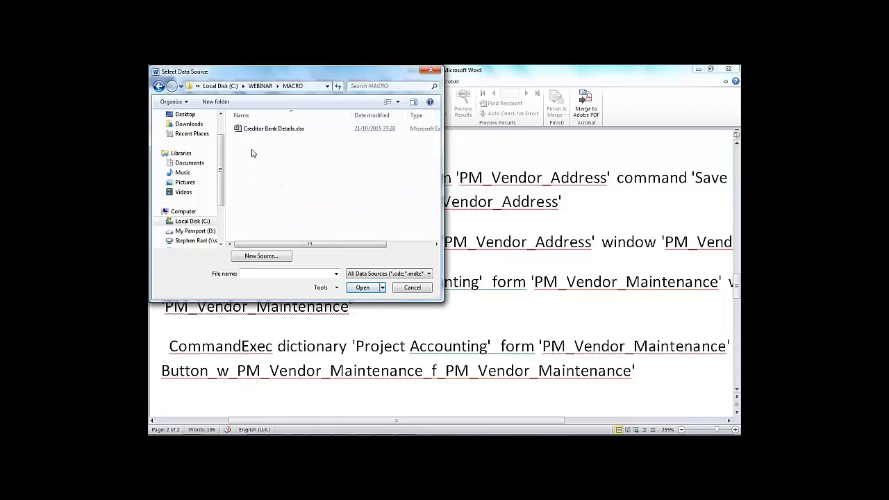
pyautogui.doubleClick(271, 129)
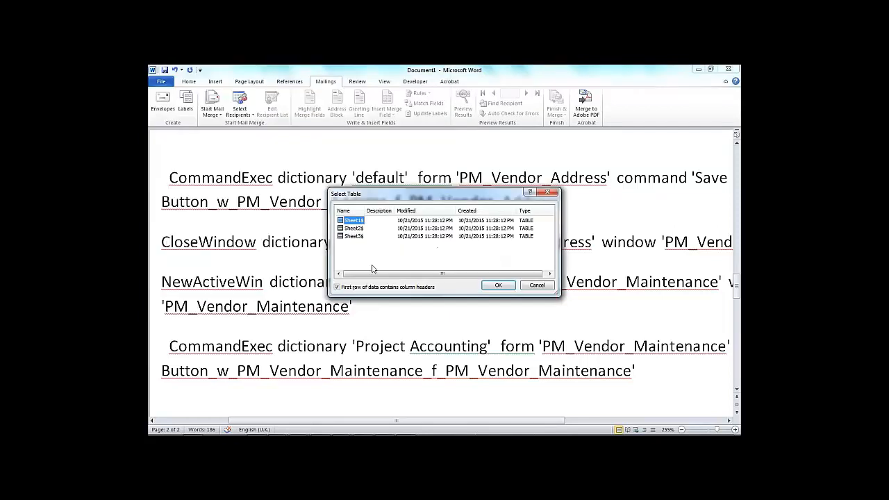
pyautogui.click(490, 287)
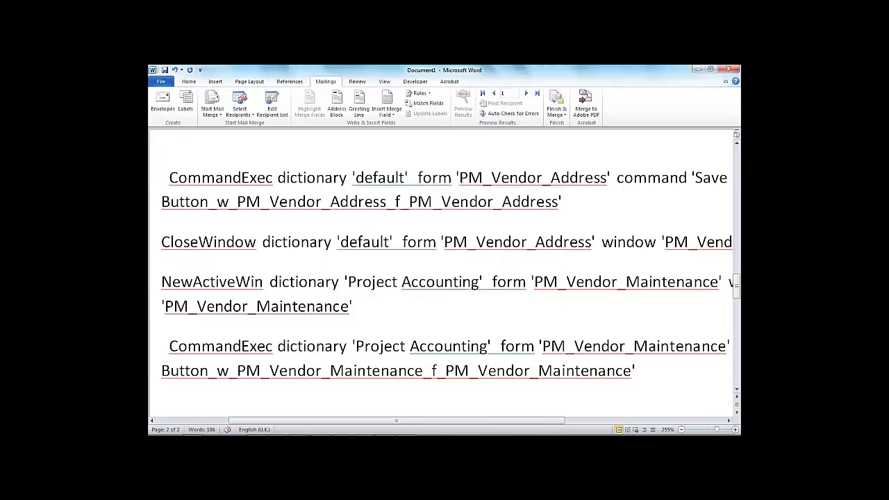
# Step: Review the two creditor records in the recipient list and close it
pyautogui.click(271, 104)
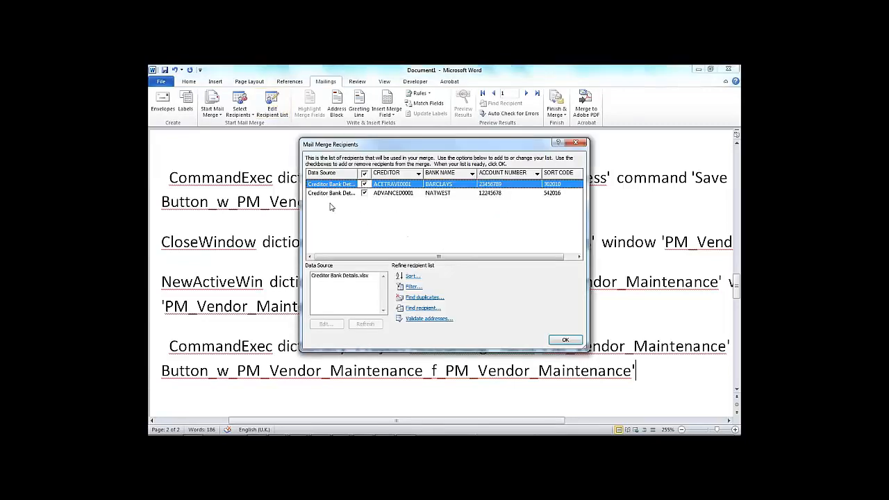
pyautogui.click(565, 340)
pyautogui.scroll(-3, 445, 268)
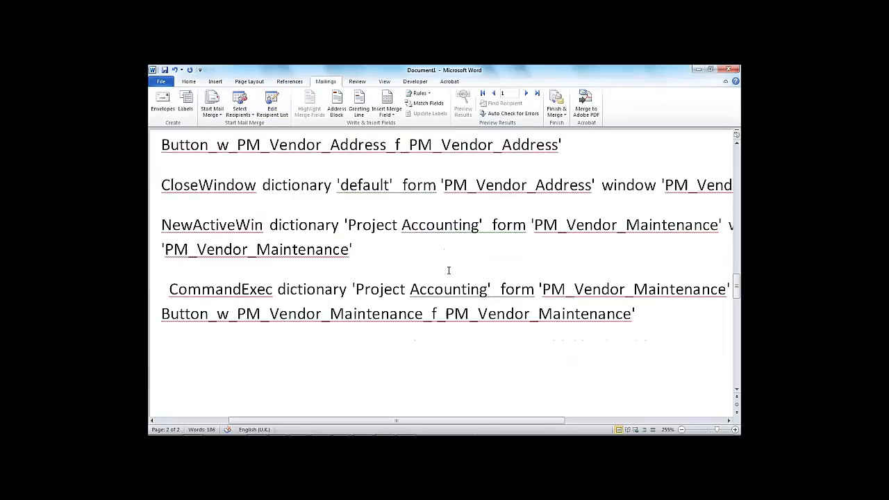
pyautogui.scroll(7, 445, 267)
pyautogui.scroll(2, 502, 284)
pyautogui.moveTo(737, 259); pyautogui.dragTo(736, 167)
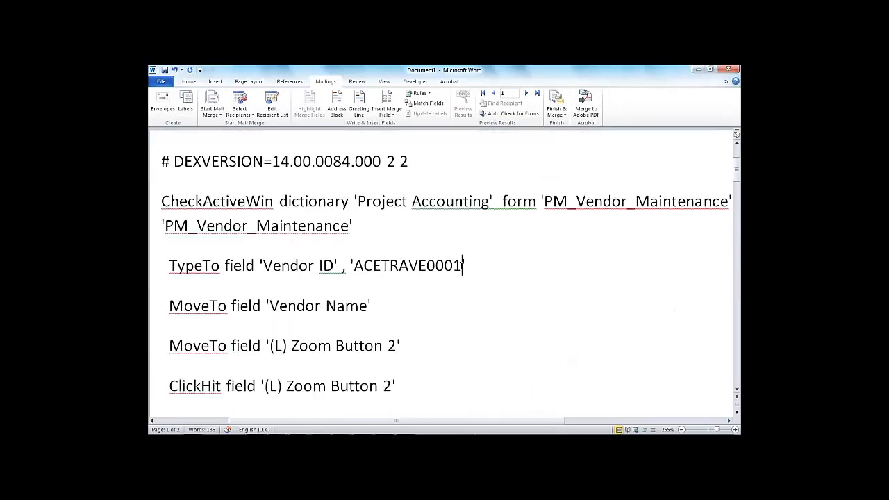
# Step: Replace the vendor ID and bank name values with the CREDITOR and BANK_NAME merge fields
pyautogui.press('BackSpace')
pyautogui.press('BackSpace')
pyautogui.press('BackSpace')
pyautogui.press('BackSpace')
pyautogui.press('BackSpace')
pyautogui.press('BackSpace')
pyautogui.press('BackSpace')
pyautogui.press('BackSpace')
pyautogui.press('BackSpace')
pyautogui.press('BackSpace')
pyautogui.press('BackSpace')
pyautogui.press('BackSpace')
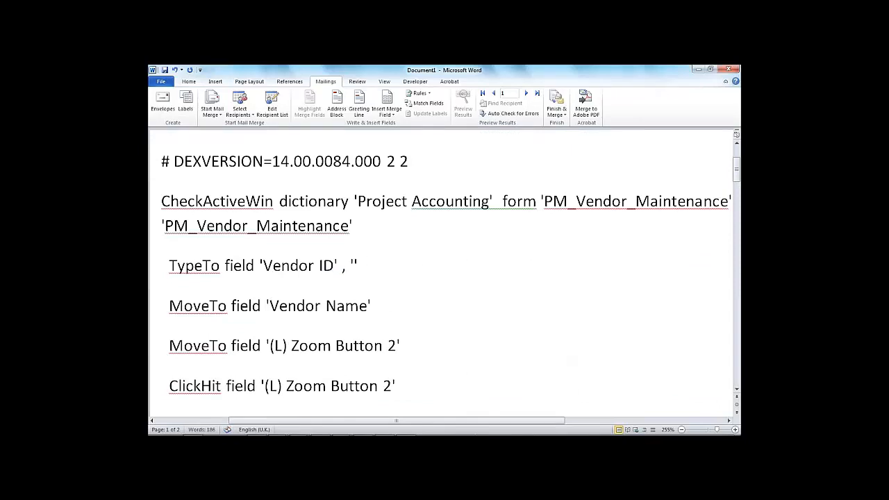
pyautogui.click(386, 112)
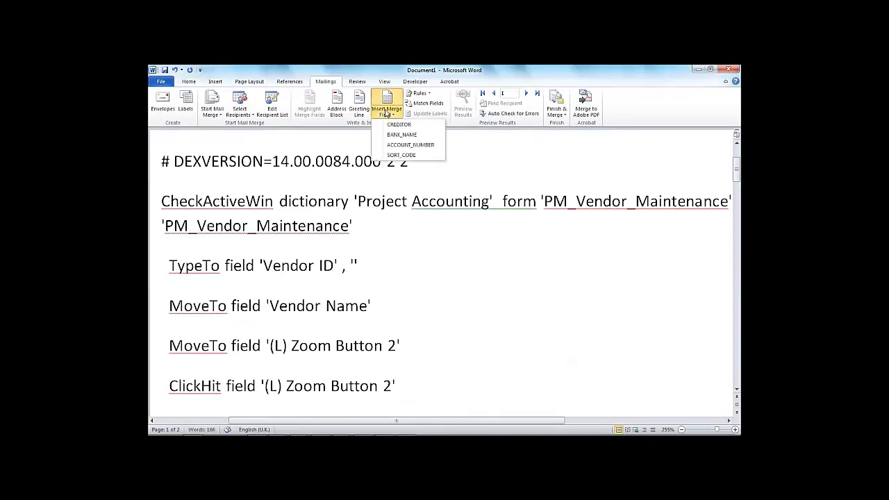
pyautogui.click(397, 124)
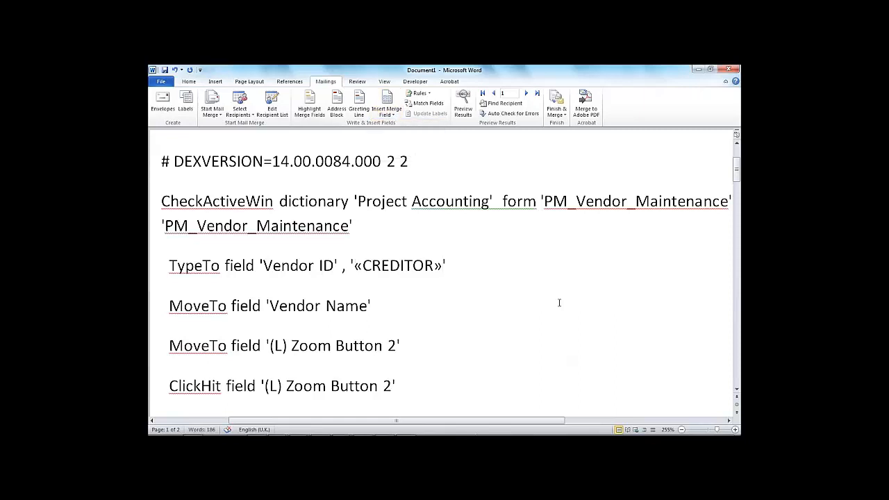
pyautogui.scroll(-6, 560, 302)
pyautogui.scroll(-5, 559, 303)
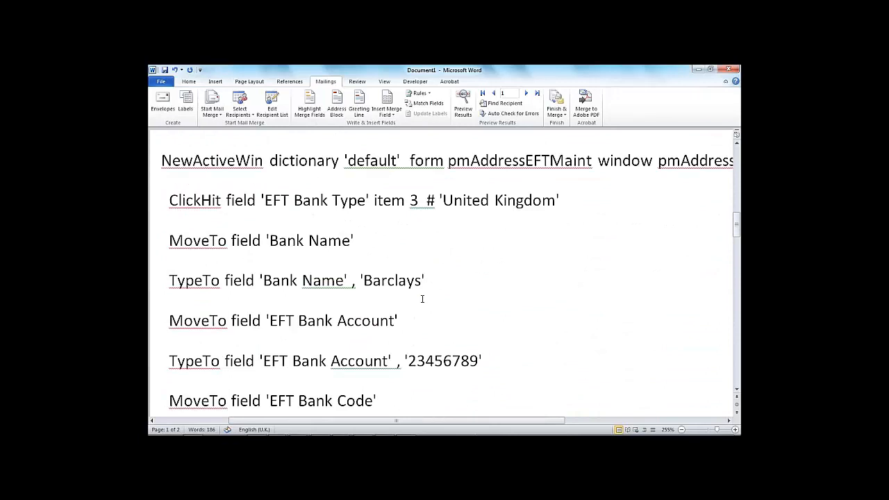
pyautogui.press('BackSpace')
pyautogui.press('BackSpace')
pyautogui.press('BackSpace')
pyautogui.press('BackSpace')
pyautogui.press('BackSpace')
pyautogui.press('BackSpace')
pyautogui.press('BackSpace')
pyautogui.press('BackSpace')
pyautogui.click(386, 112)
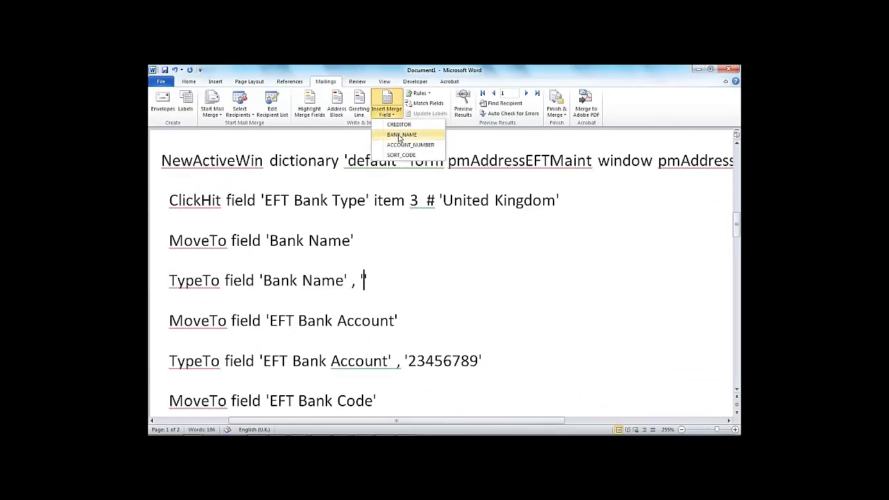
pyautogui.click(401, 135)
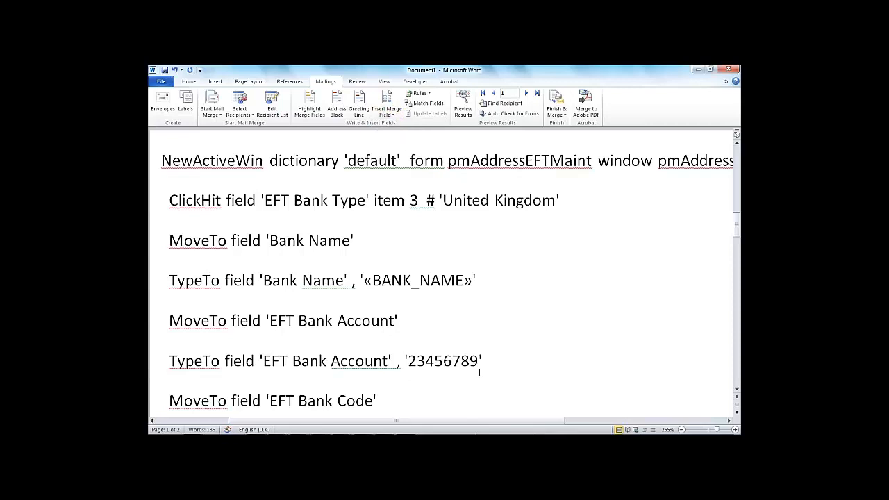
# Step: Swap the account number and sort code for ACCOUNT_NUMBER and SORT_CODE, then merge to individual documents
pyautogui.press('BackSpace')
pyautogui.press('BackSpace')
pyautogui.press('BackSpace')
pyautogui.press('BackSpace')
pyautogui.press('BackSpace')
pyautogui.press('BackSpace')
pyautogui.press('BackSpace')
pyautogui.press('BackSpace')
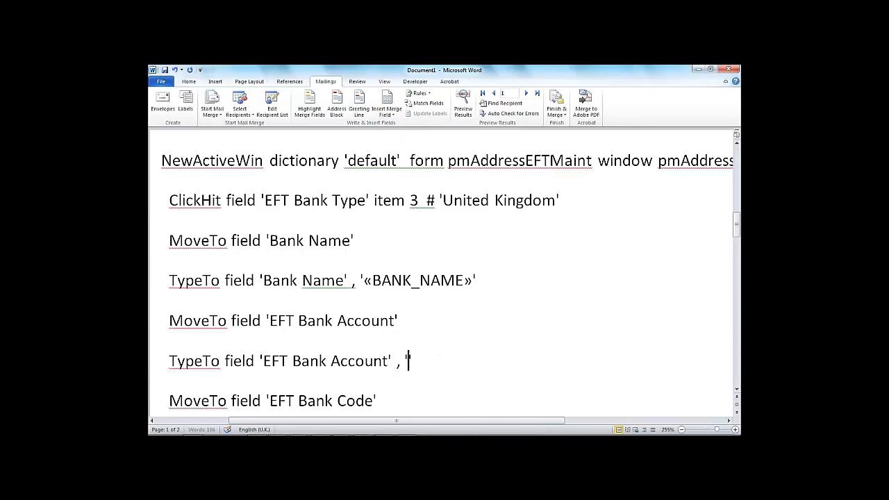
pyautogui.click(389, 113)
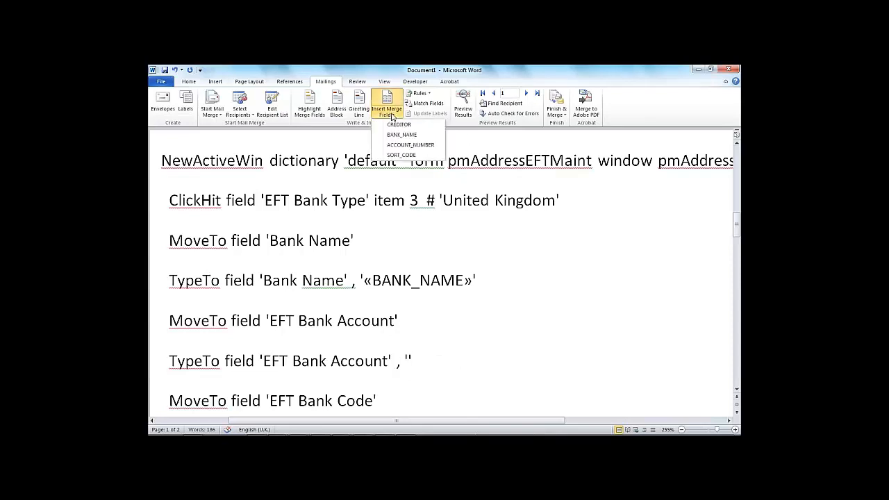
pyautogui.click(403, 146)
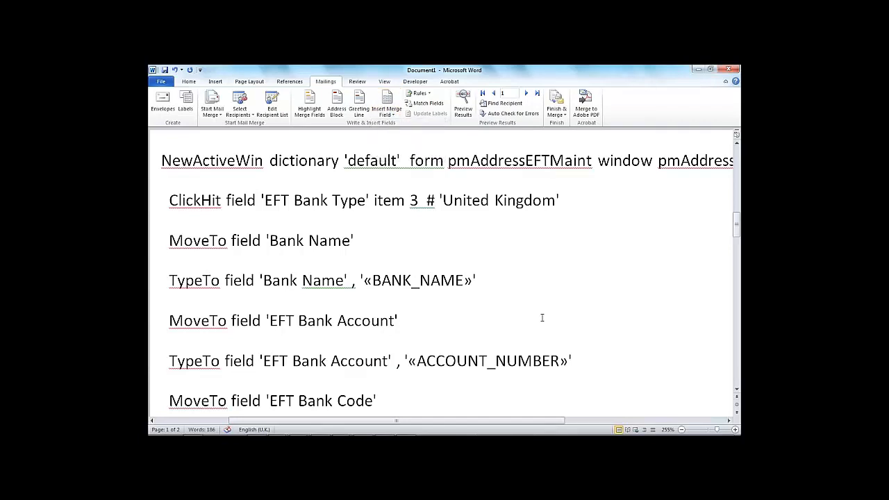
pyautogui.scroll(-2, 542, 317)
pyautogui.click(440, 326)
pyautogui.press('BackSpace')
pyautogui.press('BackSpace')
pyautogui.press('BackSpace')
pyautogui.press('BackSpace')
pyautogui.press('BackSpace')
pyautogui.press('BackSpace')
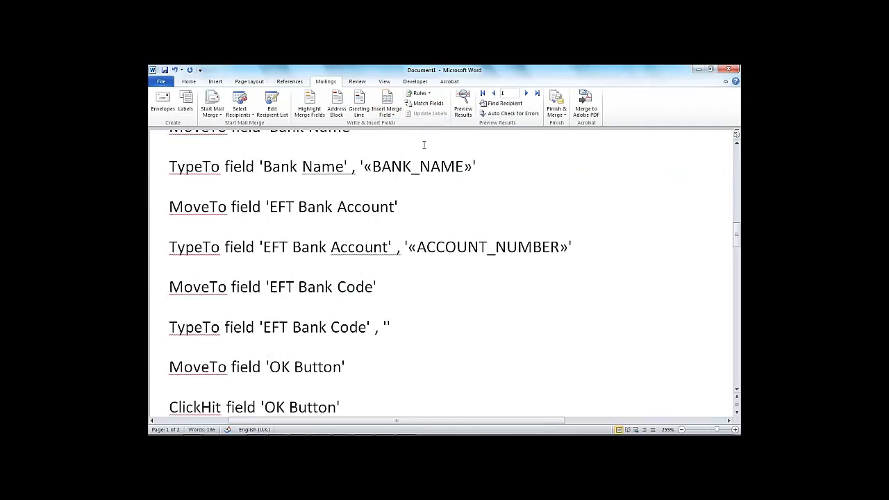
pyautogui.click(389, 112)
pyautogui.click(401, 155)
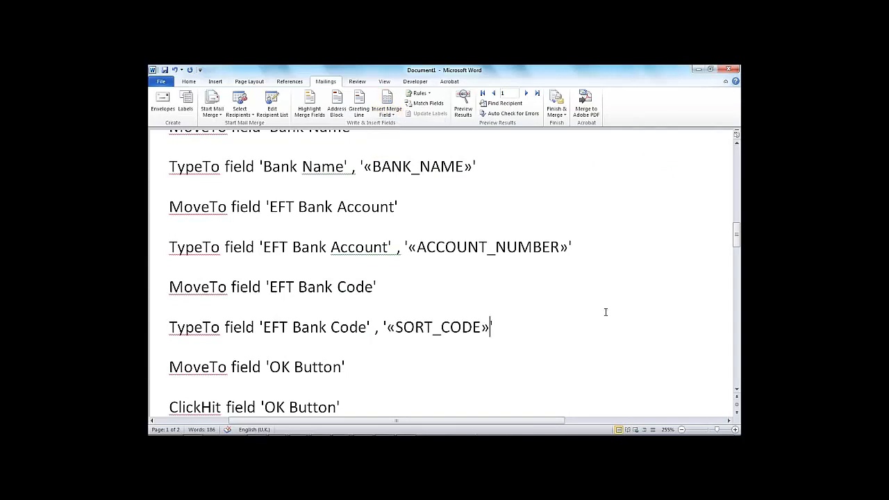
pyautogui.click(557, 114)
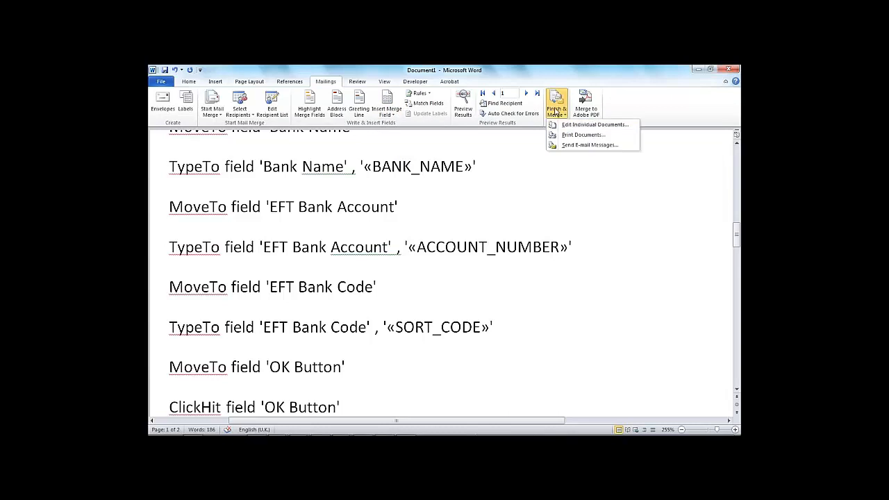
pyautogui.click(583, 126)
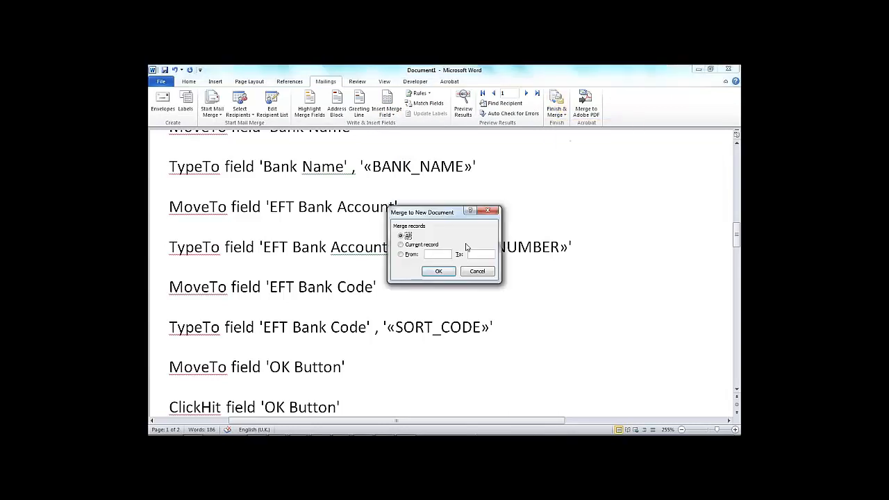
# Step: Merge all creditor records into Letters1 and review its four filled-in pages
pyautogui.click(440, 271)
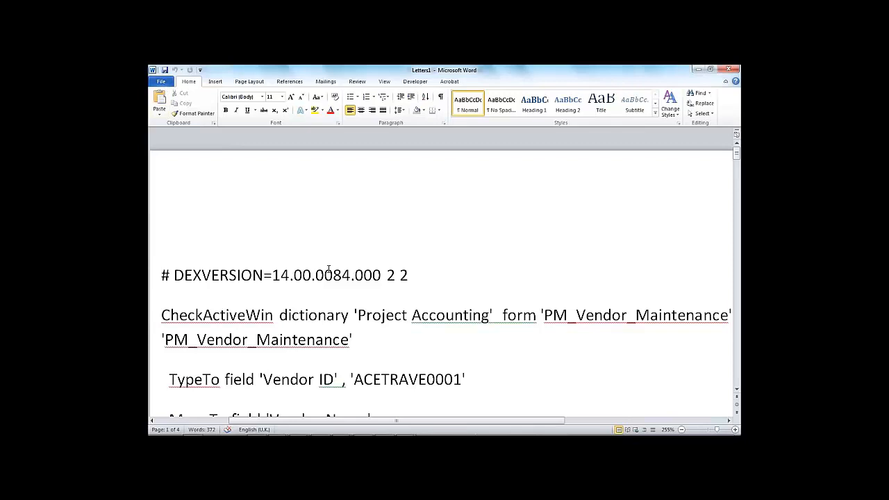
pyautogui.scroll(-2, 329, 268)
pyautogui.scroll(-9, 330, 268)
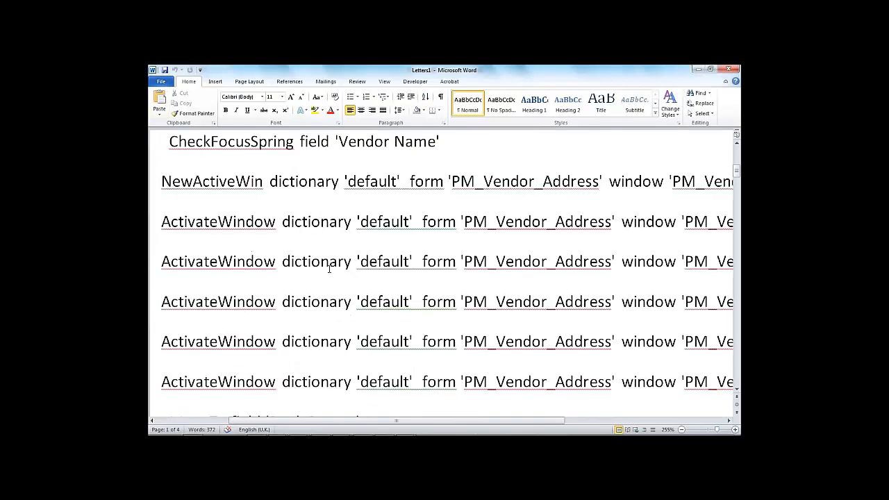
pyautogui.scroll(-10, 329, 269)
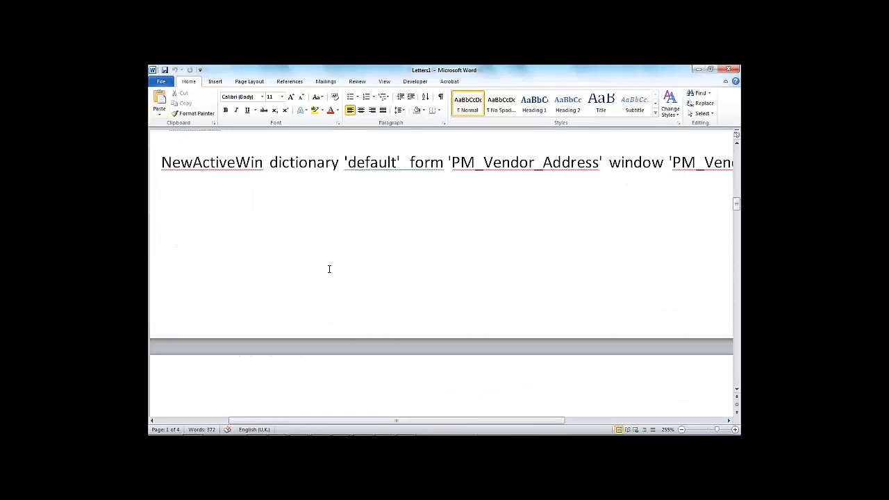
pyautogui.scroll(-10, 329, 269)
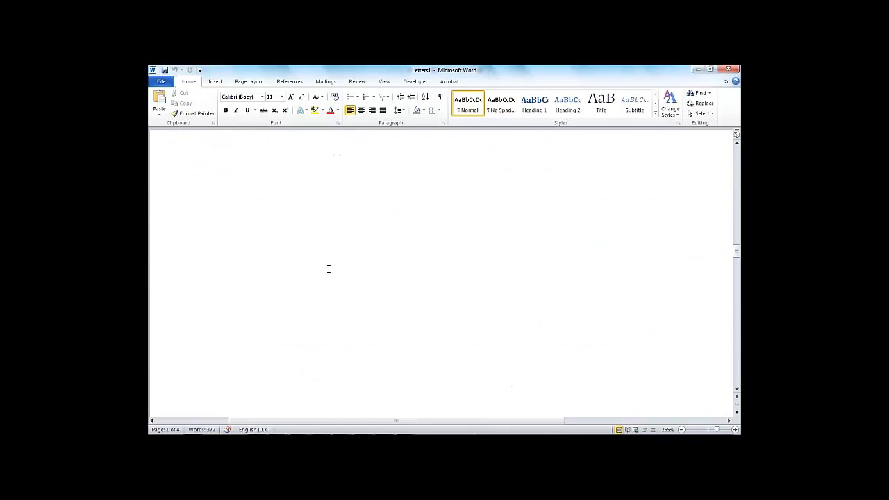
pyautogui.scroll(-1, 451, 292)
pyautogui.scroll(5, 327, 268)
# Step: Save the merged document to C:\WEBINAR\MACRO with Plain Text as the file type
pyautogui.click(161, 83)
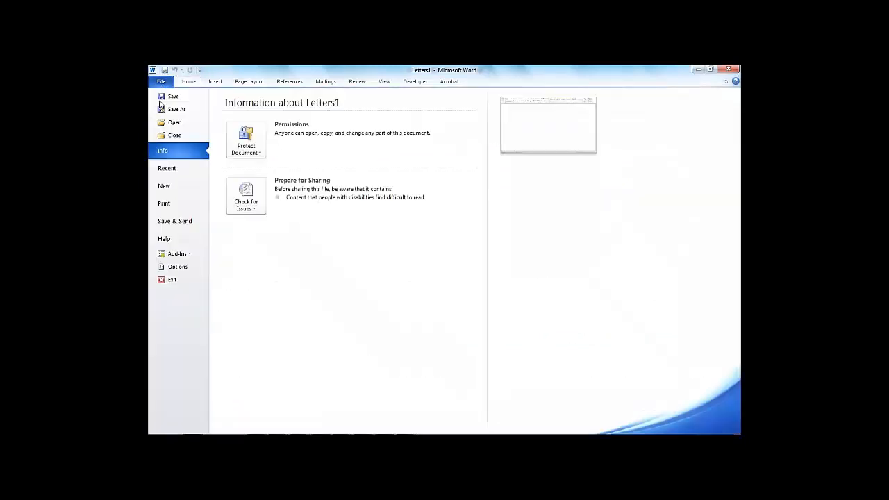
pyautogui.click(171, 113)
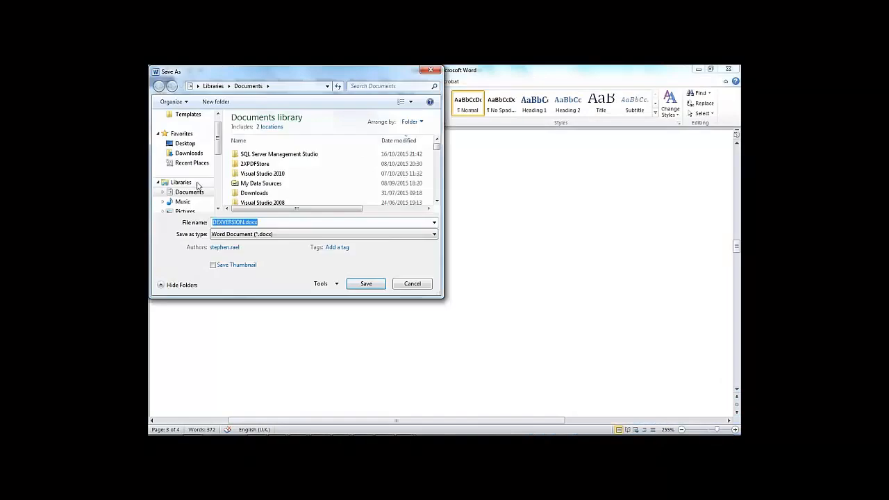
pyautogui.scroll(-2, 217, 167)
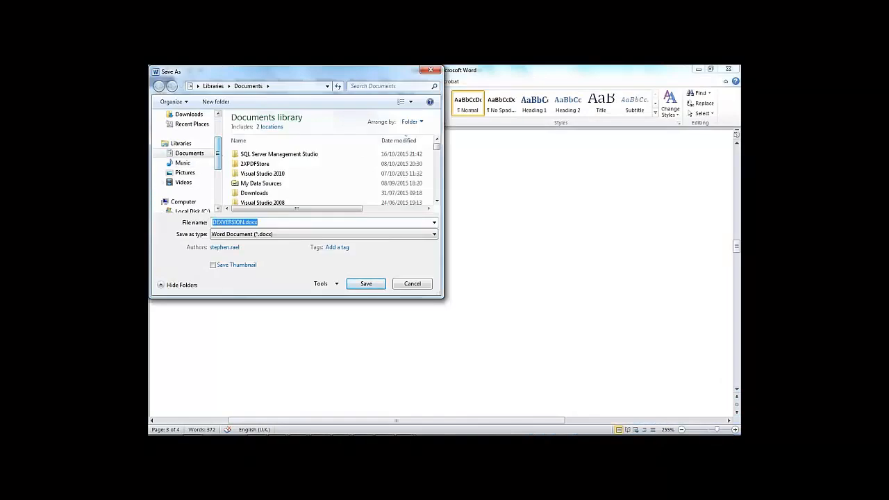
pyautogui.scroll(-1, 216, 167)
pyautogui.click(186, 191)
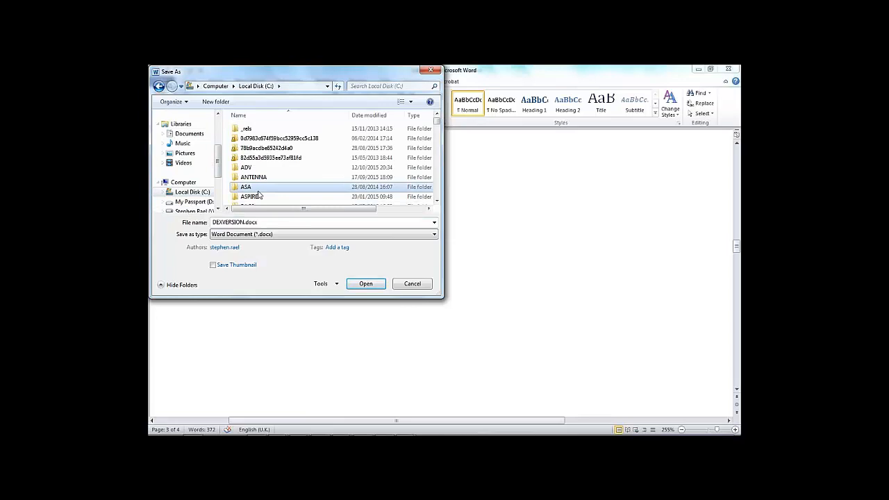
pyautogui.scroll(-10, 258, 196)
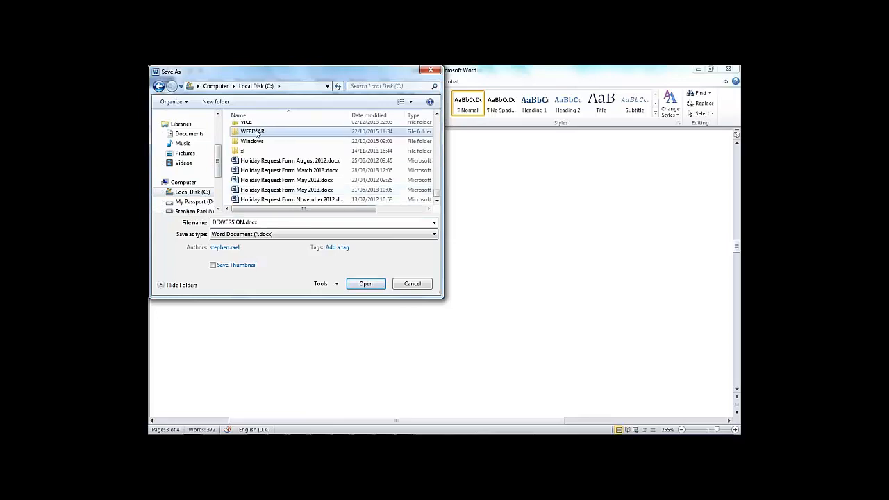
pyautogui.doubleClick(256, 130)
pyautogui.doubleClick(254, 167)
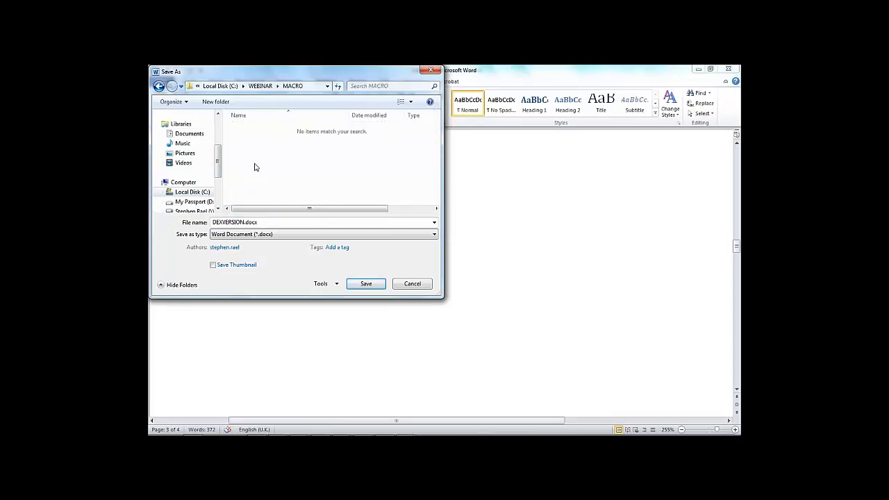
pyautogui.click(252, 235)
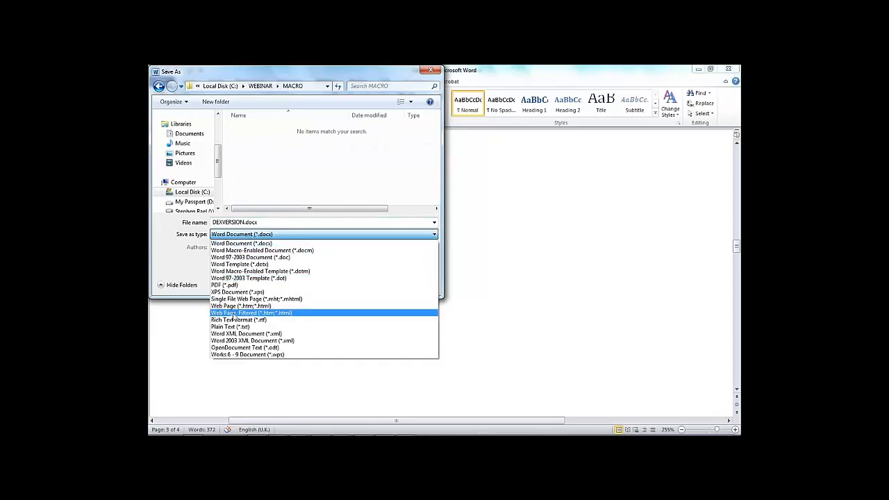
pyautogui.click(232, 327)
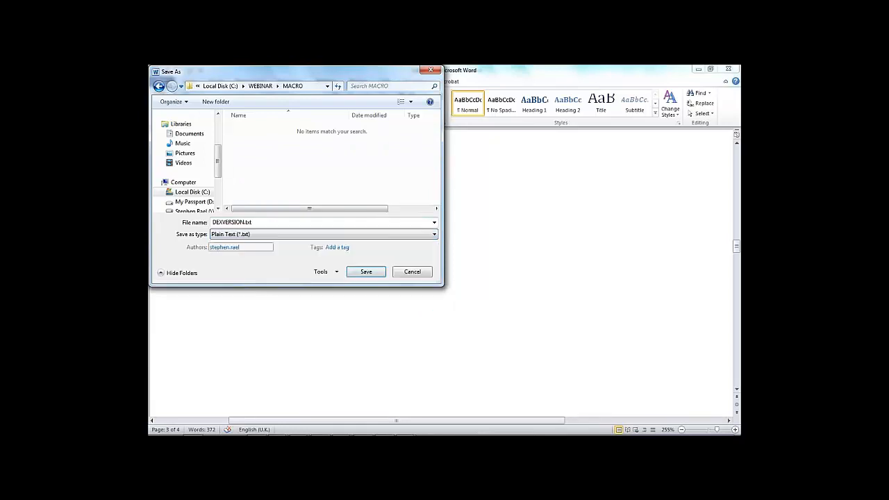
# Step: Name it Import Bank Details, save with character substitution allowed, and close it
pyautogui.click(251, 245)
pyautogui.press('BackSpace')
pyautogui.press('BackSpace')
pyautogui.press('BackSpace')
pyautogui.press('BackSpace')
pyautogui.press('BackSpace')
pyautogui.press('BackSpace')
pyautogui.press('BackSpace')
pyautogui.press('BackSpace')
pyautogui.press('BackSpace')
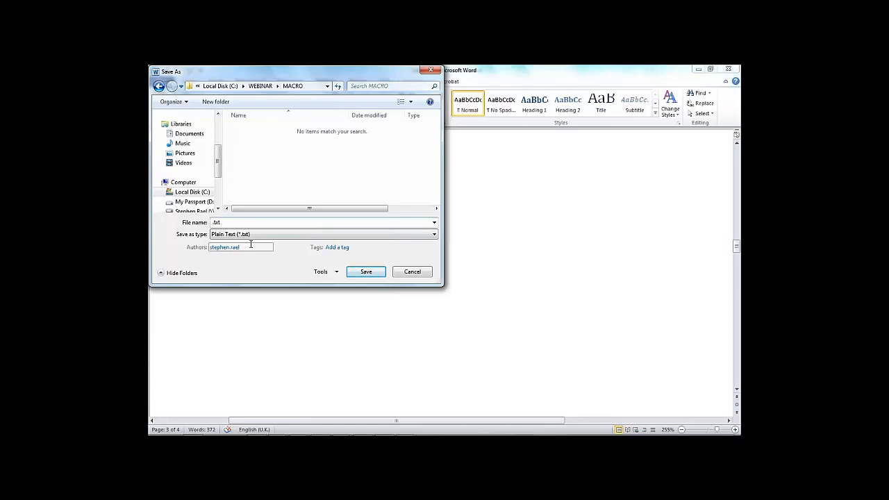
pyautogui.write('Import Bank Details')
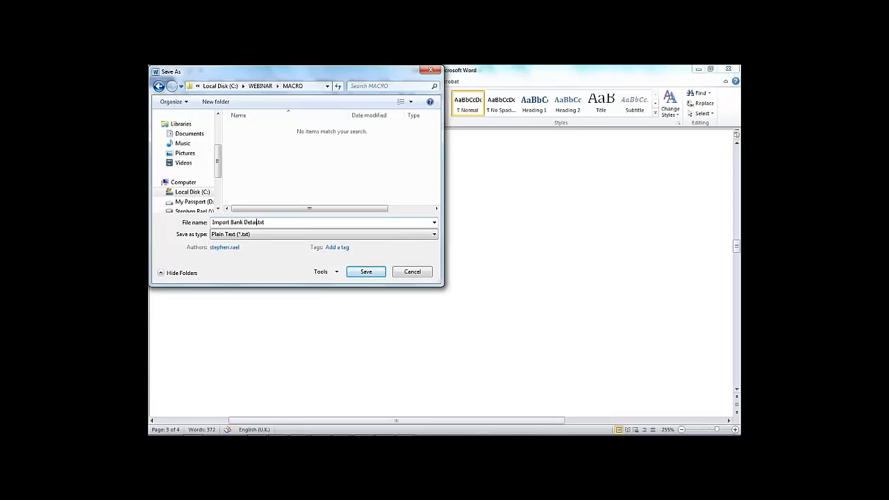
pyautogui.click(380, 272)
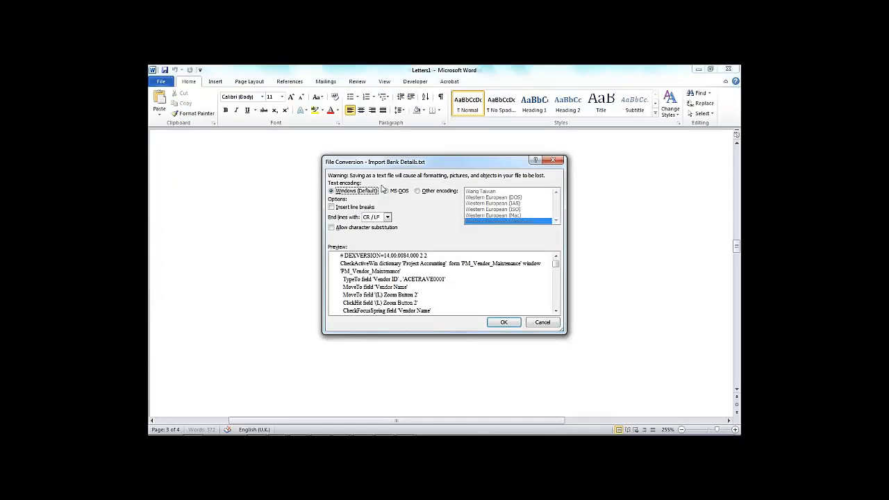
pyautogui.moveTo(377, 164); pyautogui.dragTo(368, 155)
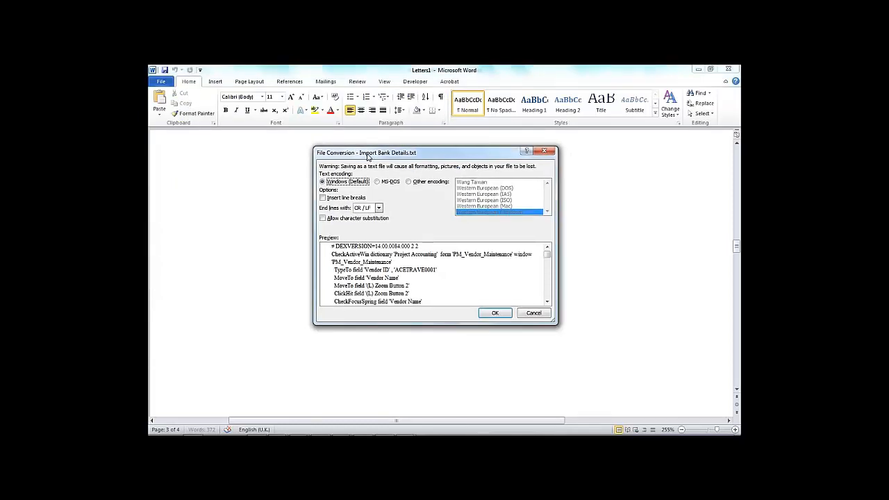
pyautogui.click(323, 220)
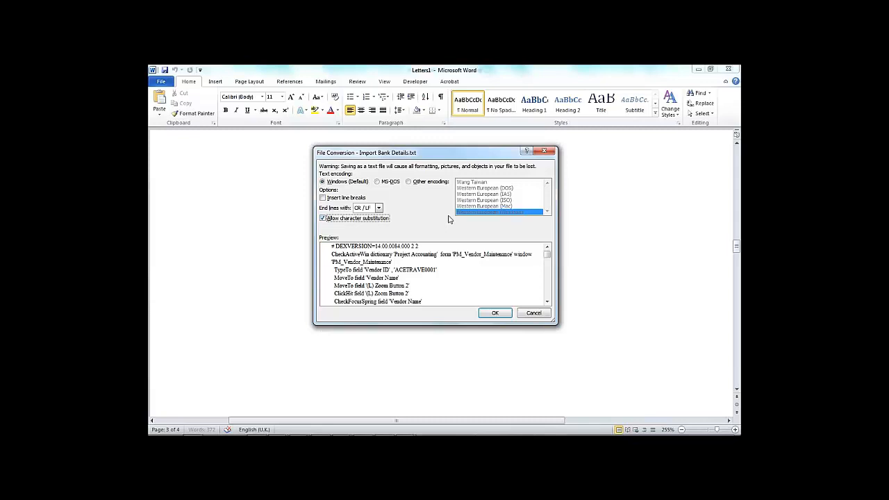
pyautogui.click(495, 314)
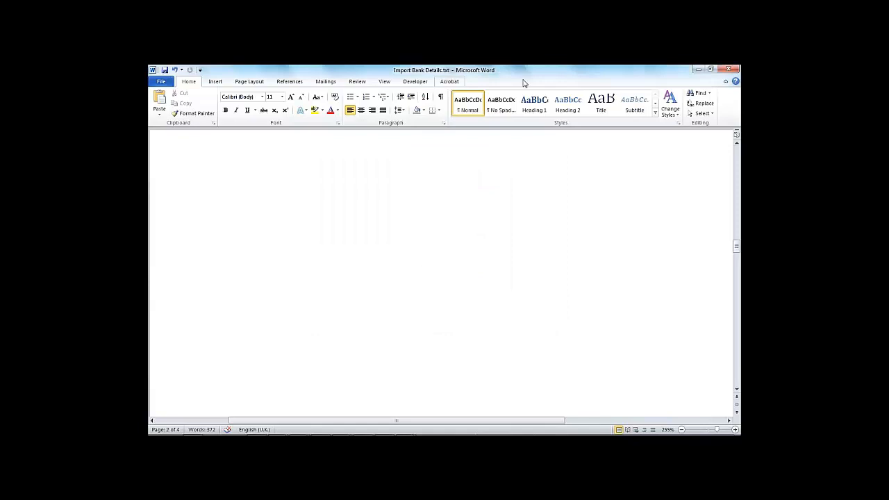
pyautogui.click(728, 70)
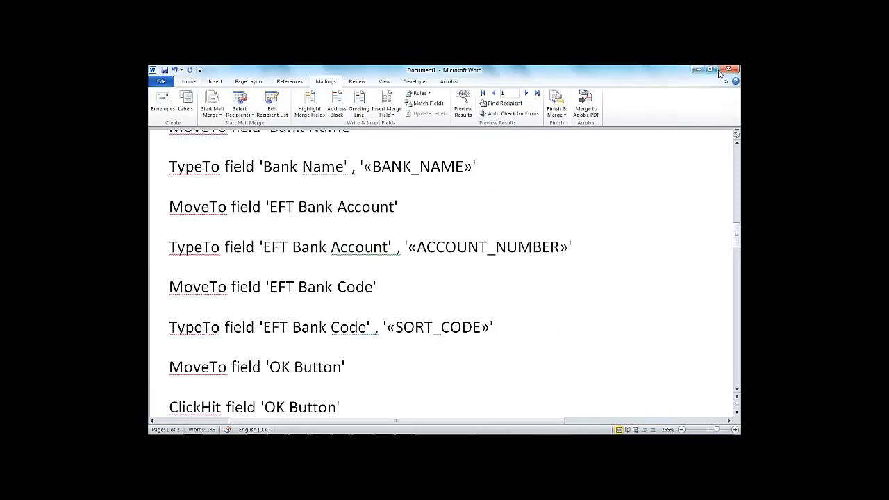
# Step: Quit Word without saving Document1 and review Import Bank Details.txt in Notepad
pyautogui.click(731, 70)
pyautogui.click(444, 264)
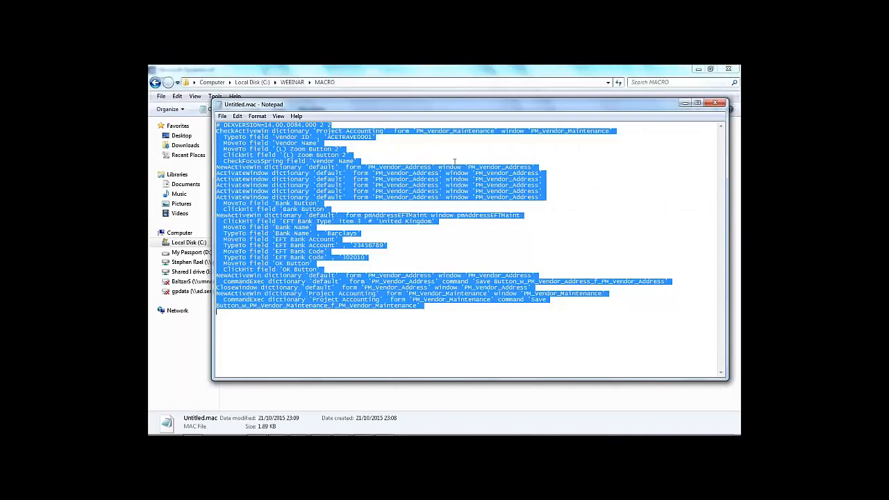
pyautogui.click(715, 103)
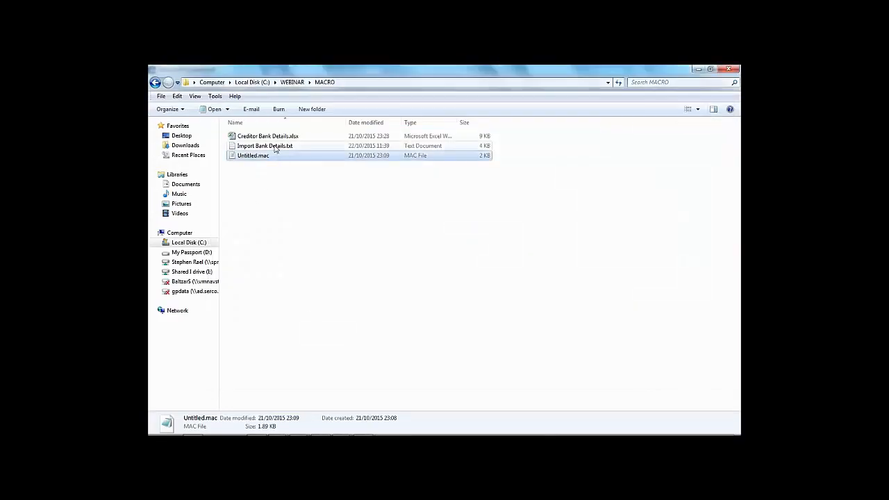
pyautogui.doubleClick(278, 146)
pyautogui.scroll(-7, 374, 241)
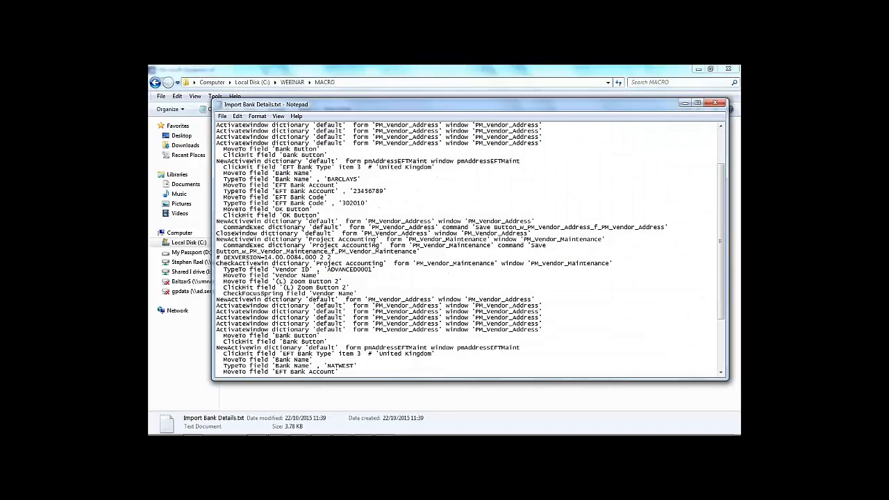
pyautogui.scroll(5, 375, 241)
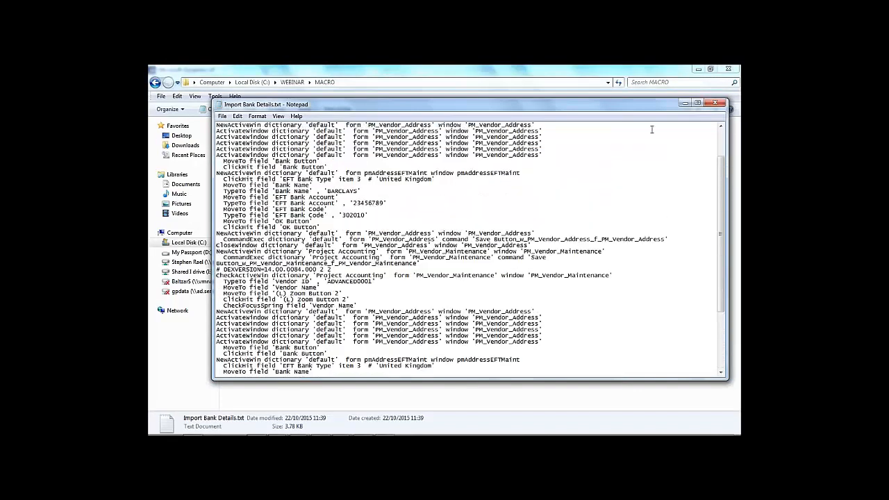
pyautogui.click(717, 105)
# Step: Rename Import Bank Details.txt to Import Bank Details.mac, confirming the extension change
pyautogui.rightClick(274, 147)
pyautogui.click(299, 348)
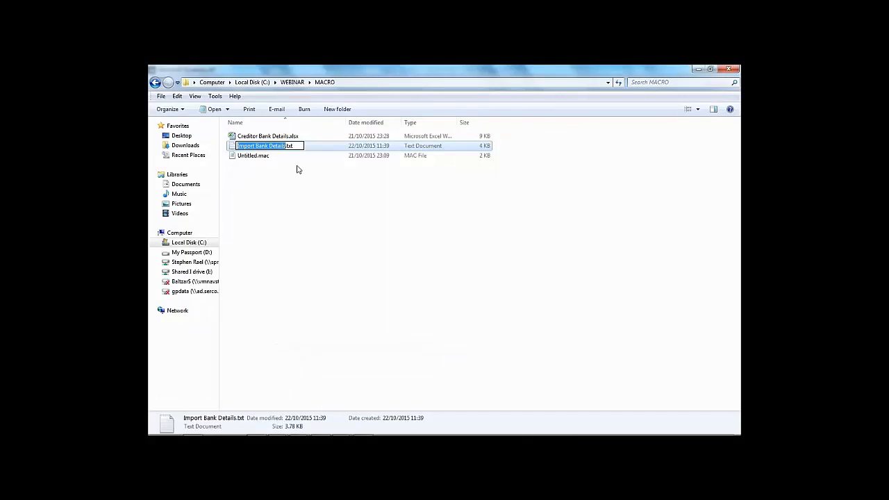
pyautogui.click(297, 146)
pyautogui.press('BackSpace')
pyautogui.press('BackSpace')
pyautogui.press('BackSpace')
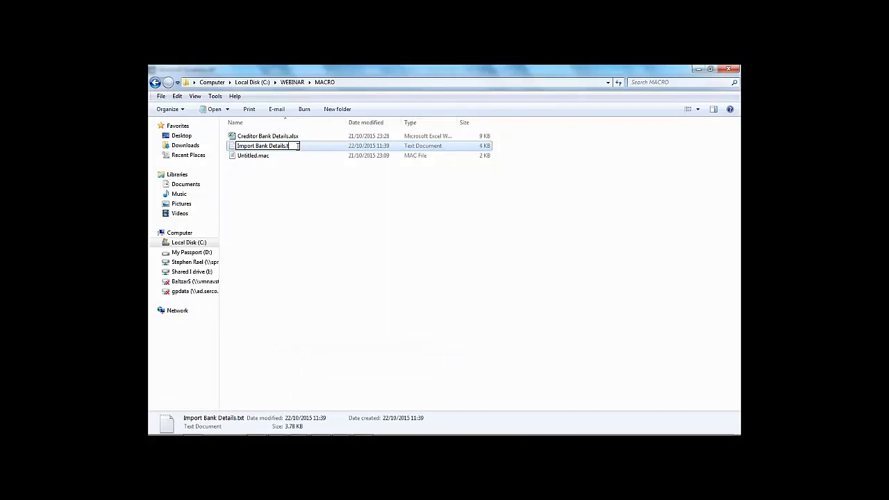
pyautogui.write('p')
pyautogui.press('BackSpace')
pyautogui.write('mac')
pyautogui.press('Return')
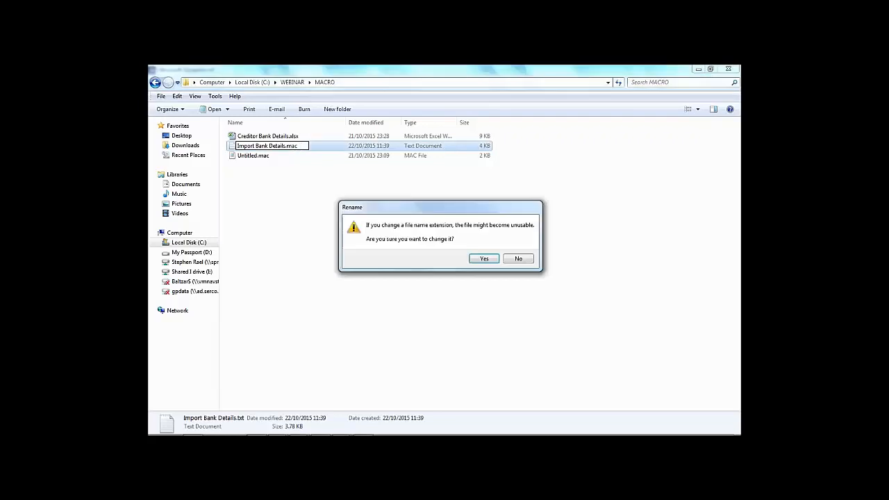
pyautogui.click(482, 259)
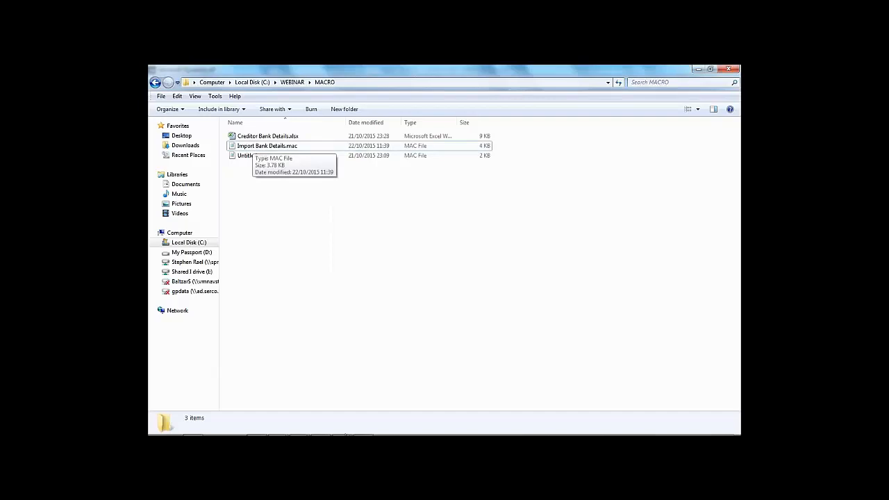
# Step: Play Import Bank Details.mac from WEBINAR\MACRO against the Creditor Maintenance window
pyautogui.moveTo(336, 422)
pyautogui.moveTo(297, 427)
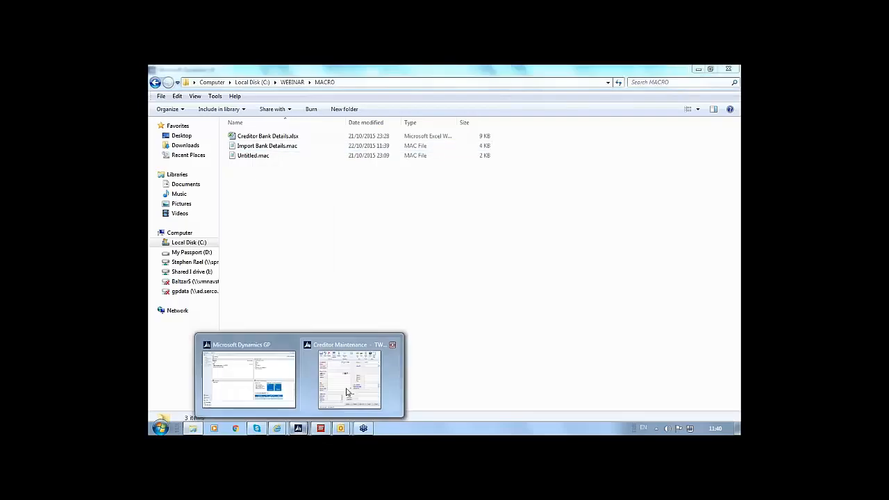
pyautogui.click(347, 389)
pyautogui.moveTo(289, 122); pyautogui.dragTo(375, 103)
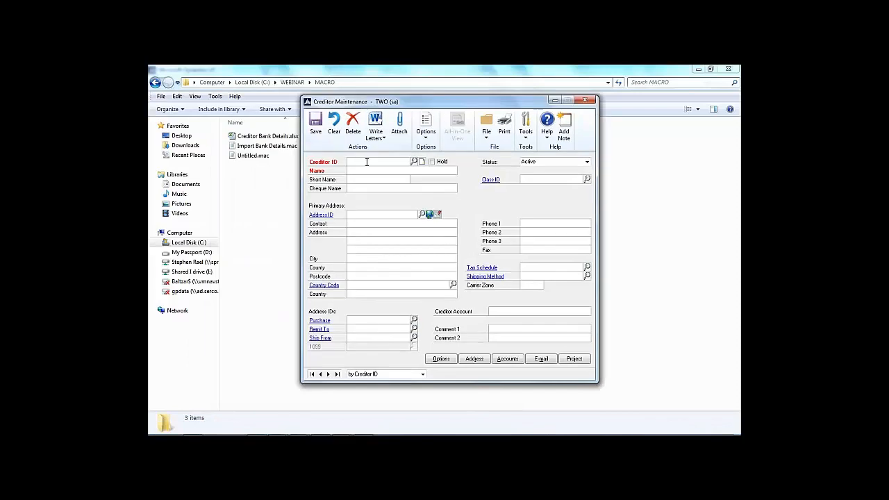
pyautogui.click(526, 127)
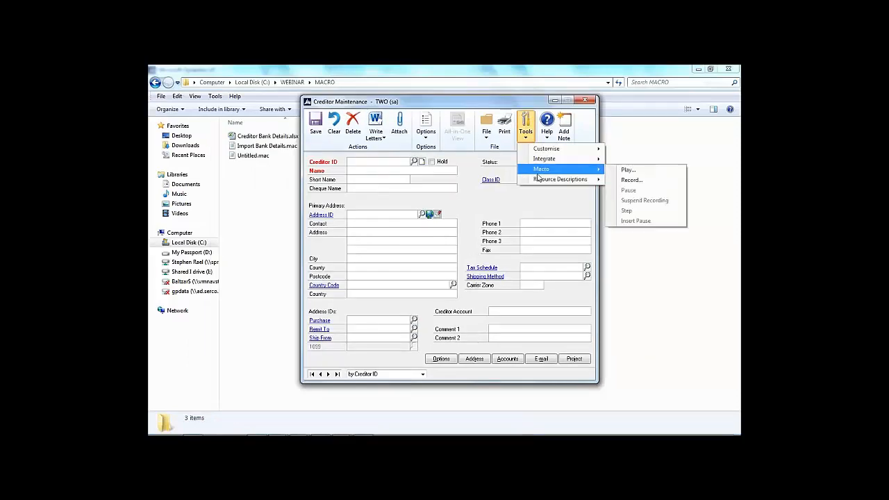
pyautogui.moveTo(556, 168)
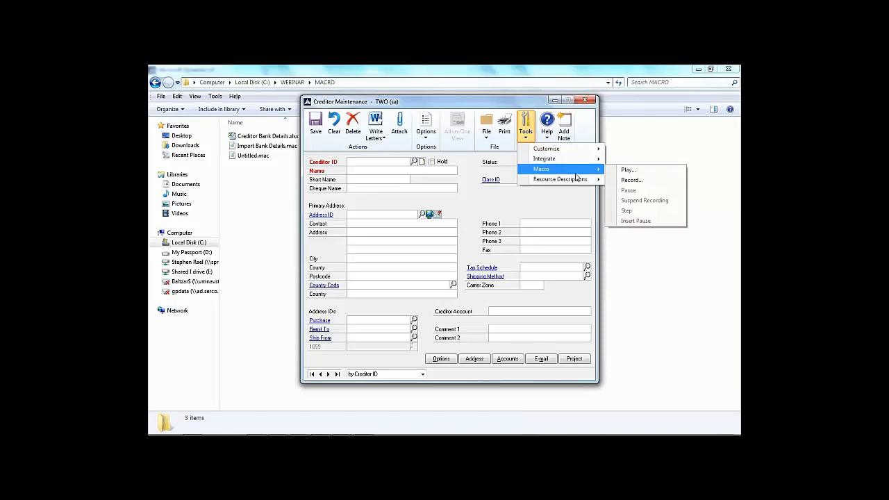
pyautogui.click(627, 171)
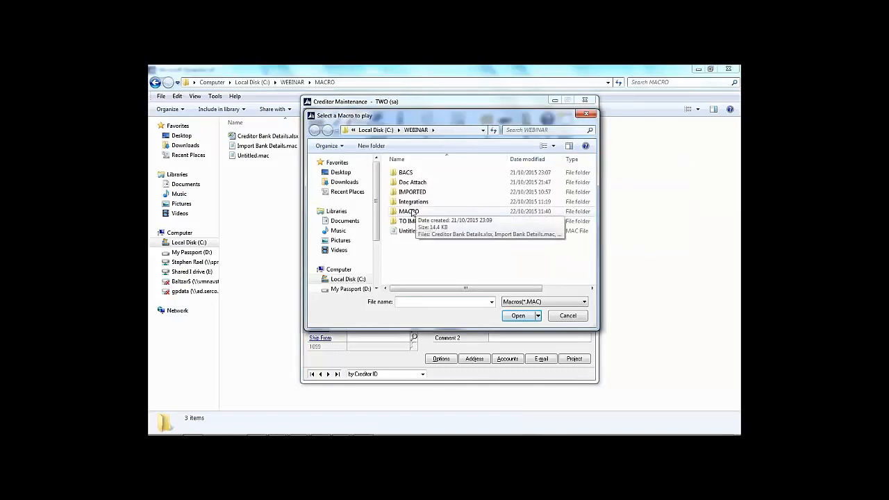
pyautogui.doubleClick(411, 211)
pyautogui.click(426, 173)
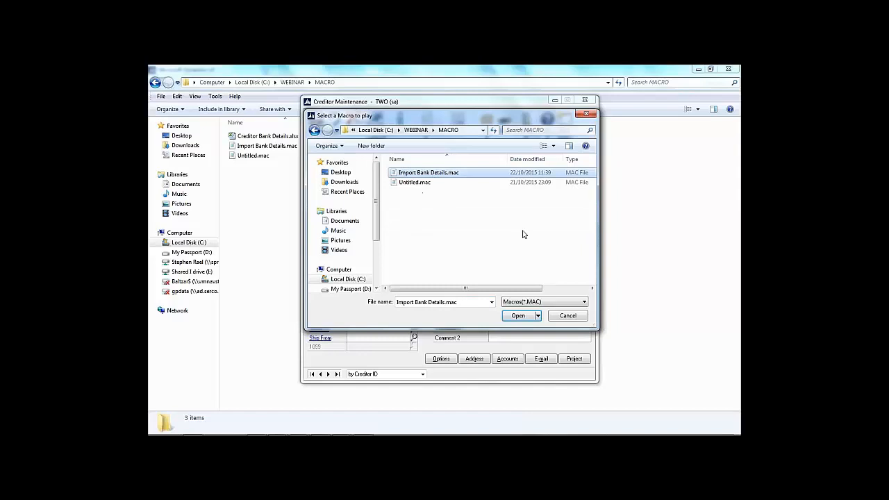
pyautogui.click(518, 316)
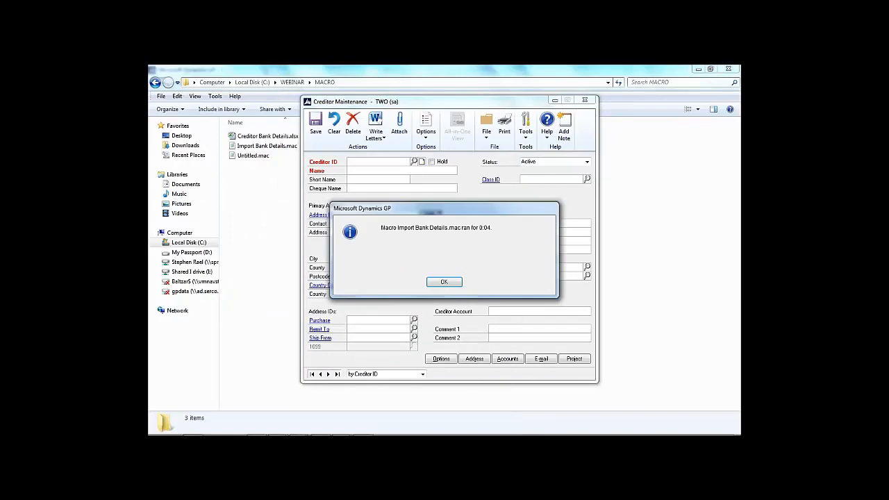
# Step: Dismiss the 'Macro ran for 0:04' completion message
pyautogui.click(444, 282)
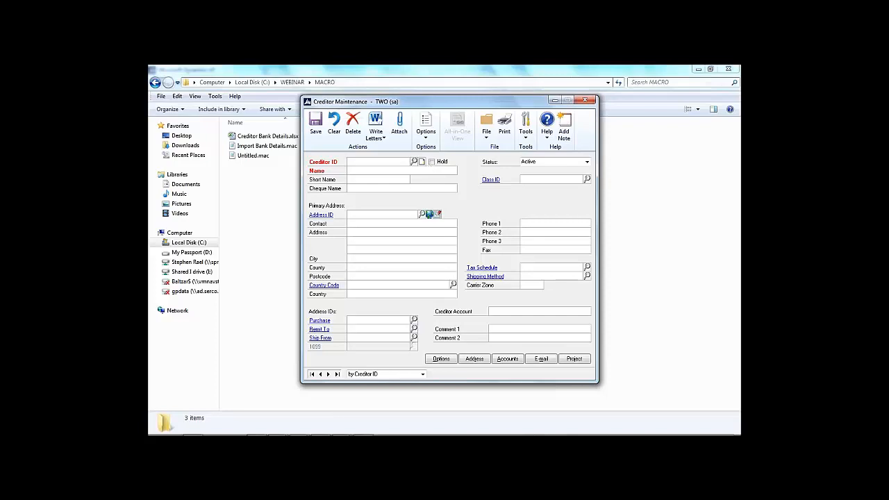
# Step: Open Import Bank Details.mac as text in Notepad, try the Find box, then close it
pyautogui.click(194, 429)
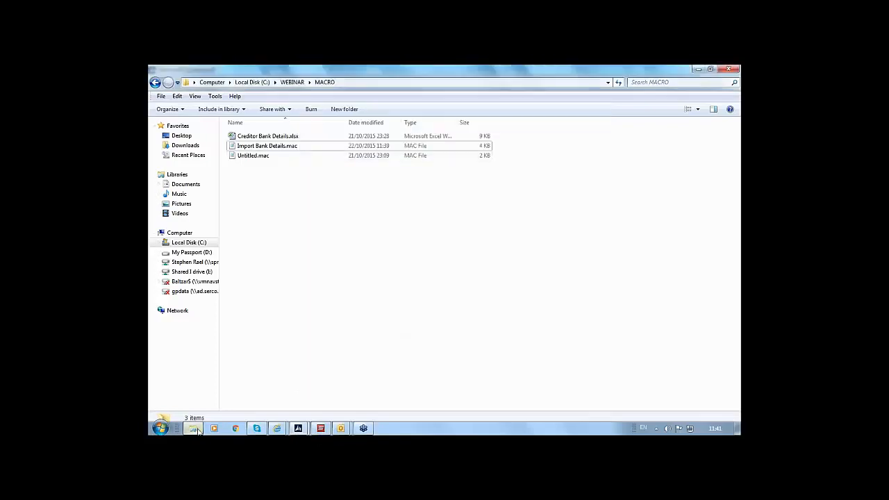
pyautogui.rightClick(257, 146)
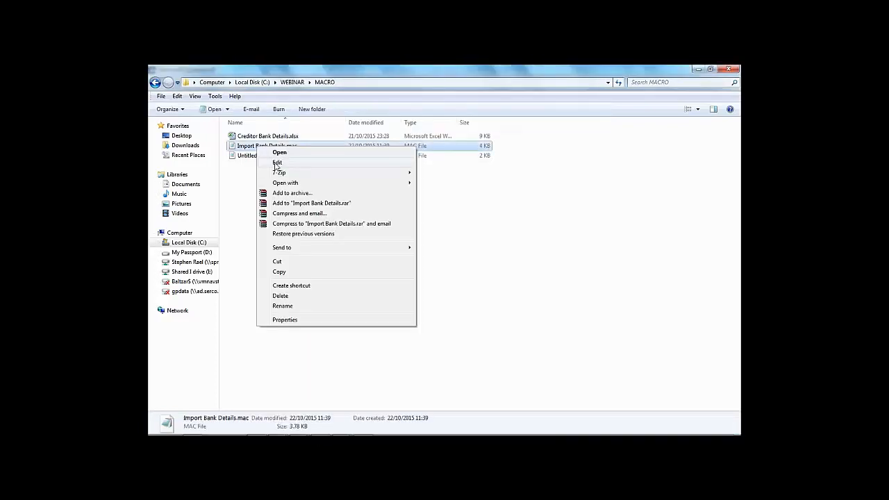
pyautogui.click(277, 162)
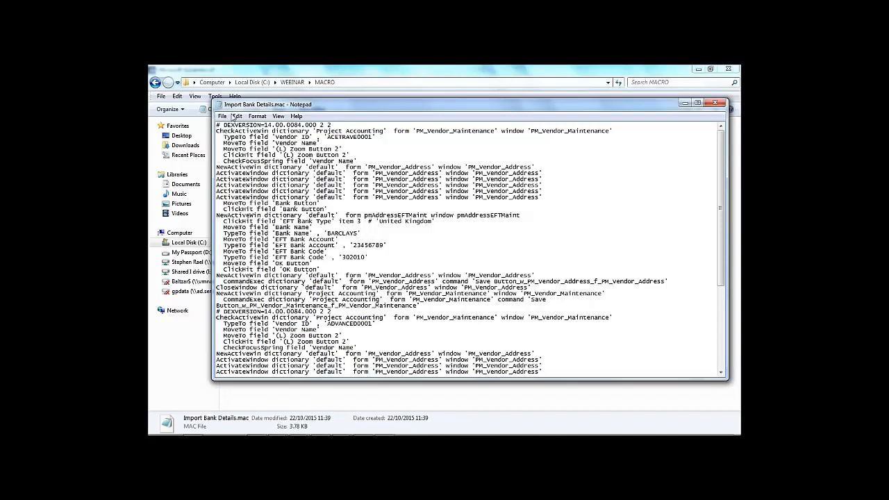
pyautogui.click(237, 115)
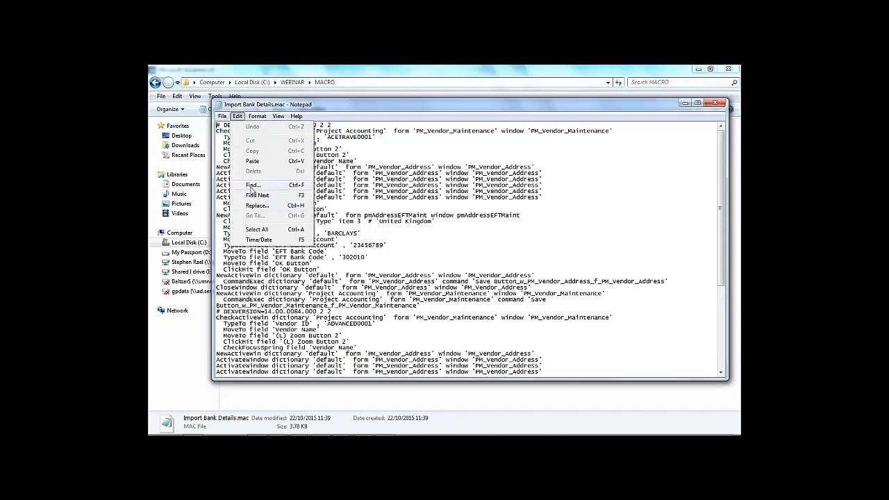
pyautogui.click(253, 185)
pyautogui.click(393, 181)
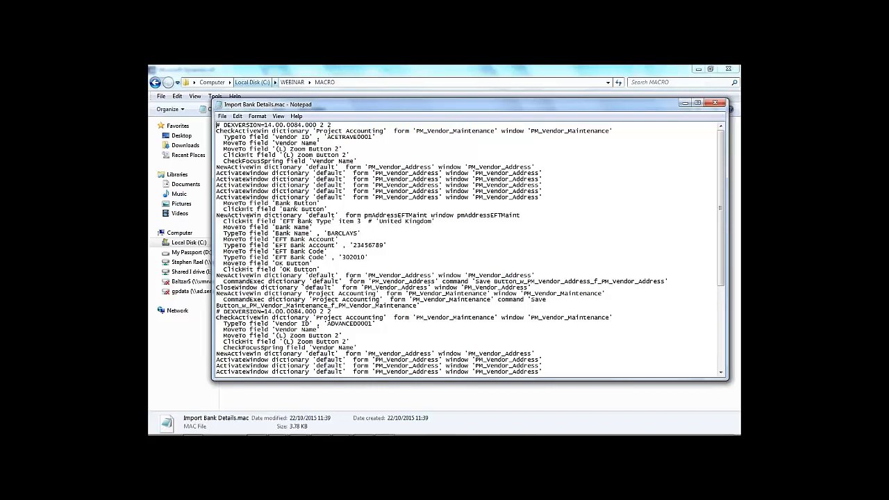
pyautogui.click(715, 102)
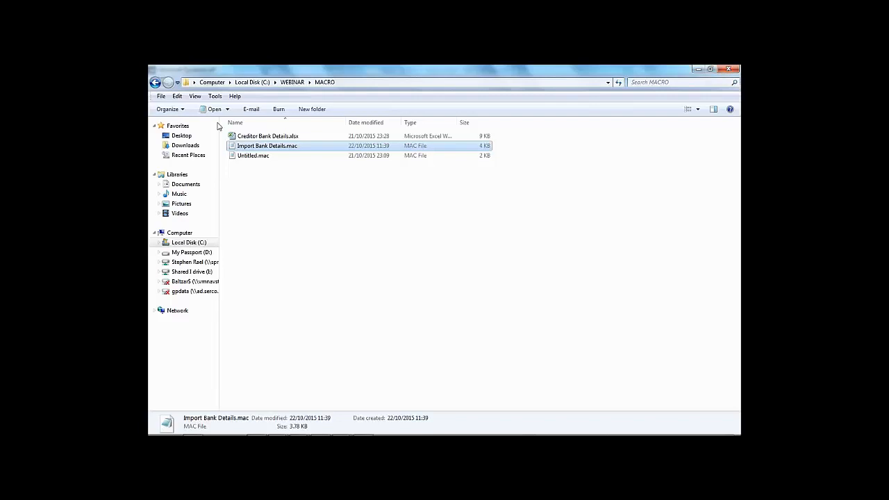
# Step: Go back to WEBINAR and open ABS GP Journal Entry with AA.xlsm
pyautogui.click(155, 83)
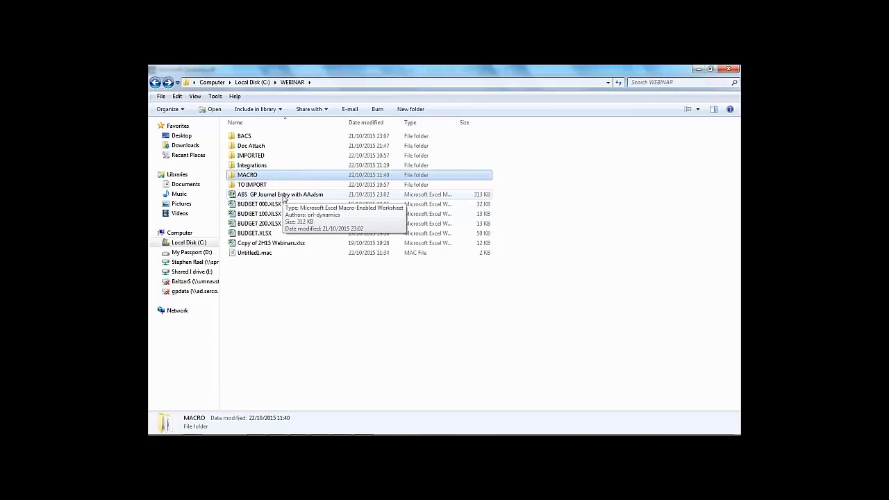
pyautogui.doubleClick(271, 196)
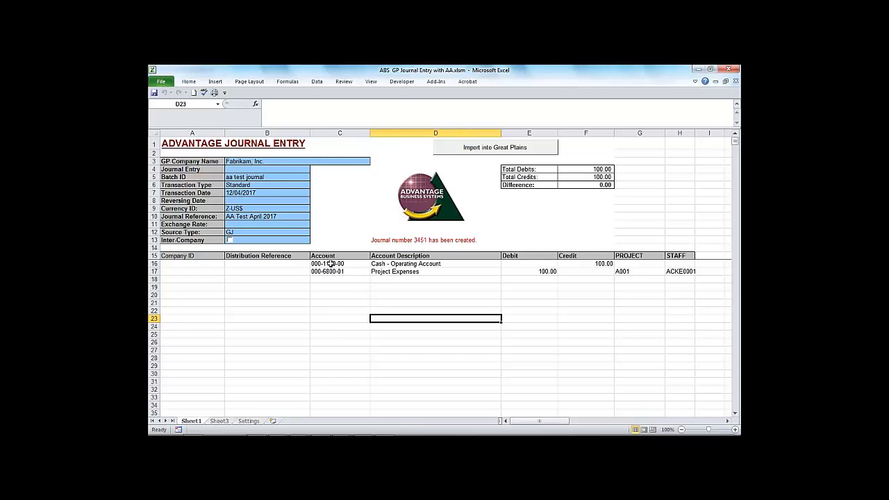
# Step: Select cell D16 to inspect the Cash - Operating Account description
pyautogui.click(395, 265)
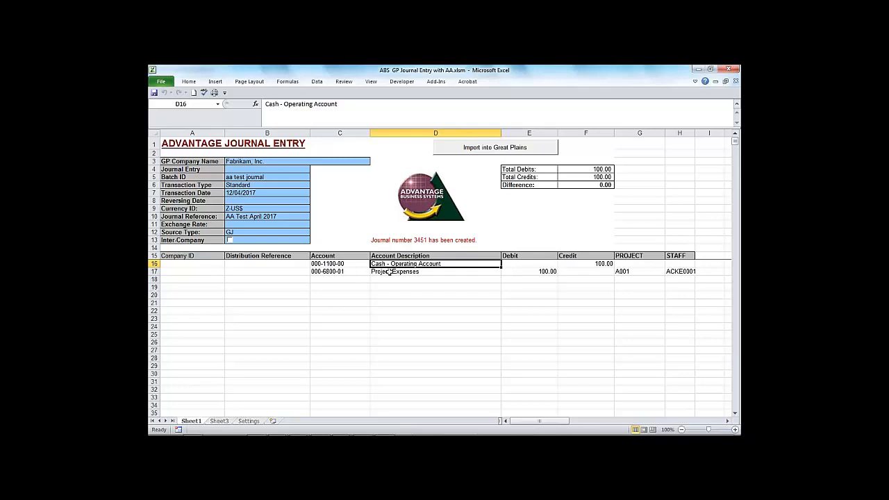
# Step: Clear C16:D16, re-pick account 000-1100-00 from the dropdown, and view the Sheet3 lookup table
pyautogui.moveTo(324, 266); pyautogui.dragTo(393, 266)
pyautogui.press('Delete')
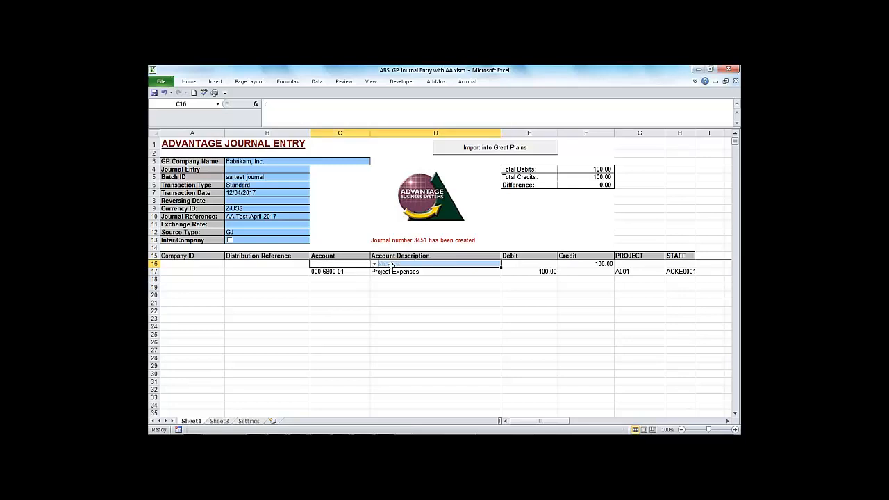
pyautogui.click(406, 312)
pyautogui.click(339, 263)
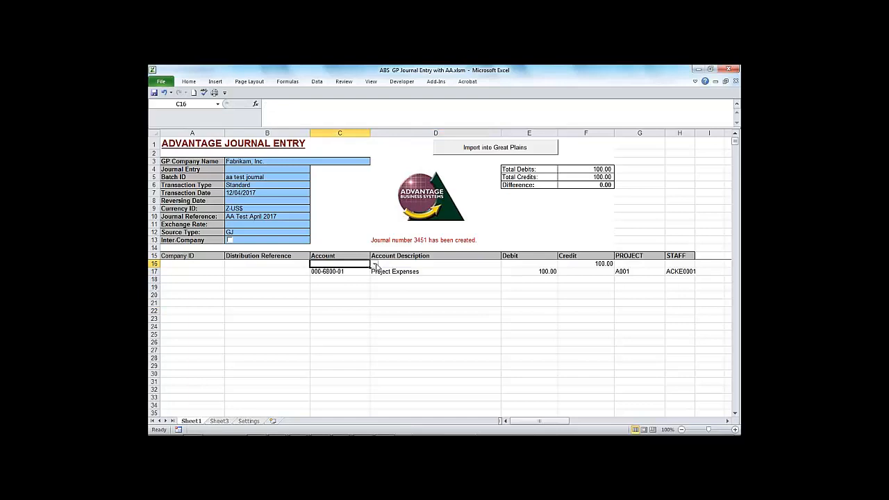
pyautogui.click(375, 264)
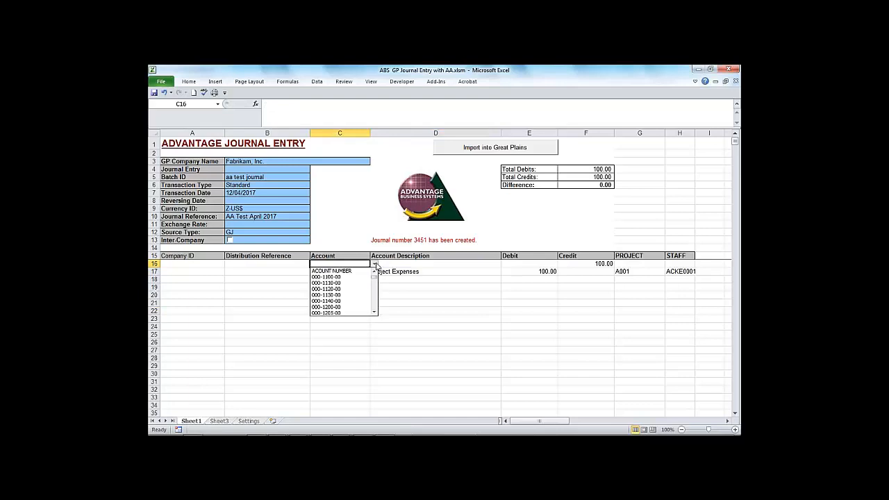
pyautogui.click(345, 277)
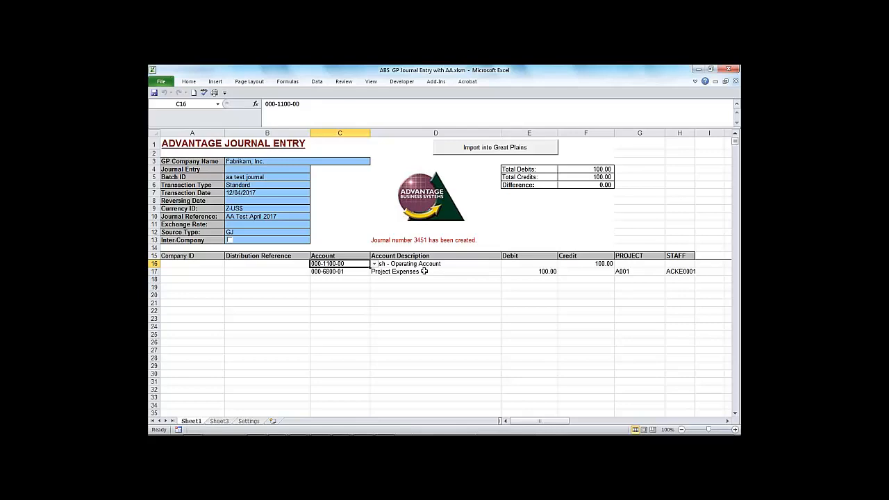
pyautogui.click(218, 421)
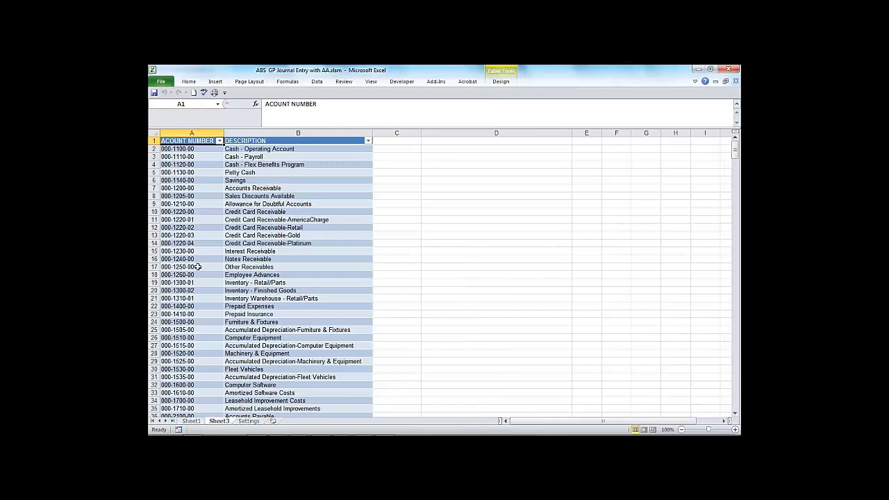
# Step: Show the Settings sheet with the SQL Server name and the TWO and LEGAL companies
pyautogui.click(192, 421)
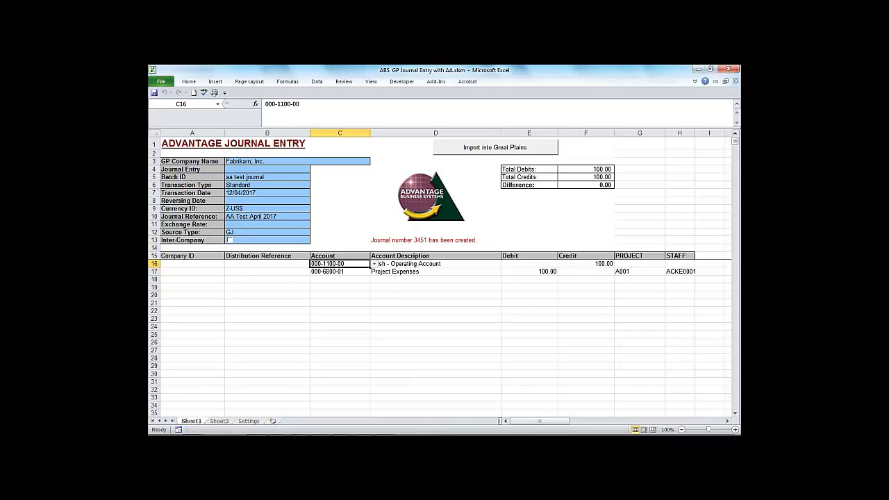
pyautogui.click(249, 421)
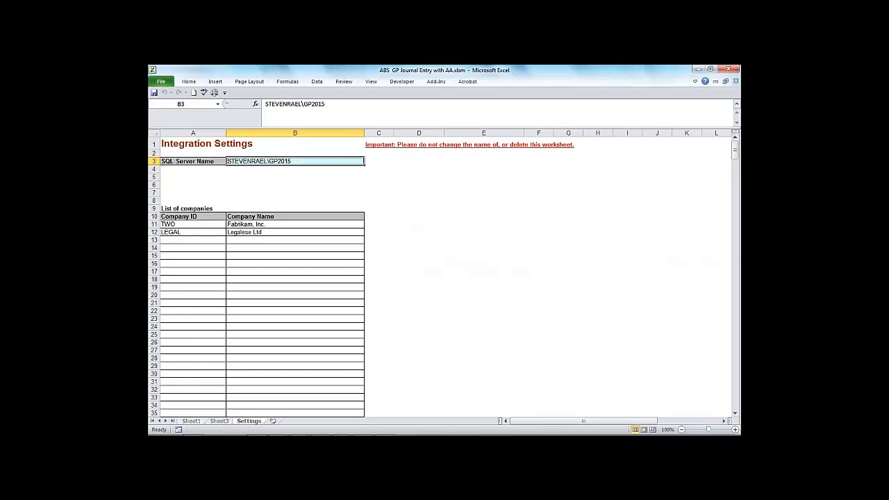
# Step: Return from the Settings sheet to the journal entry on Sheet1
pyautogui.click(191, 421)
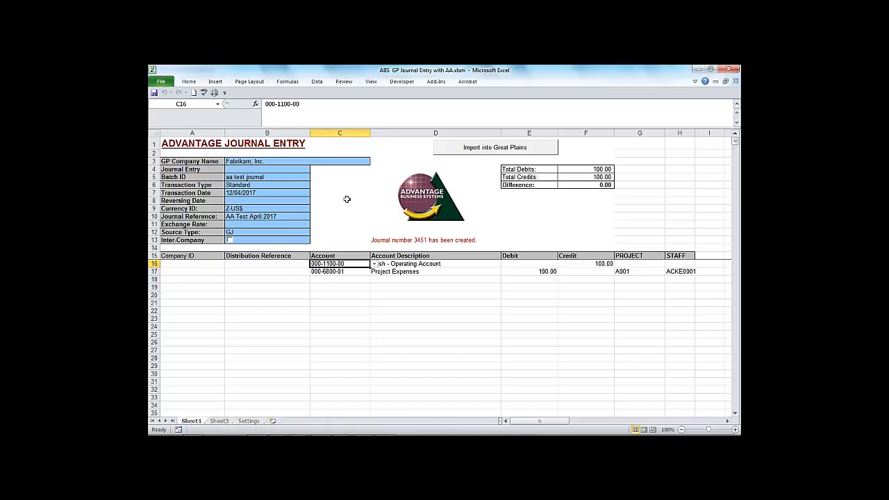
# Step: Refresh the company list from cell B3 and confirm Fabrikam, Inc. remains selected
pyautogui.click(300, 161)
pyautogui.rightClick(300, 161)
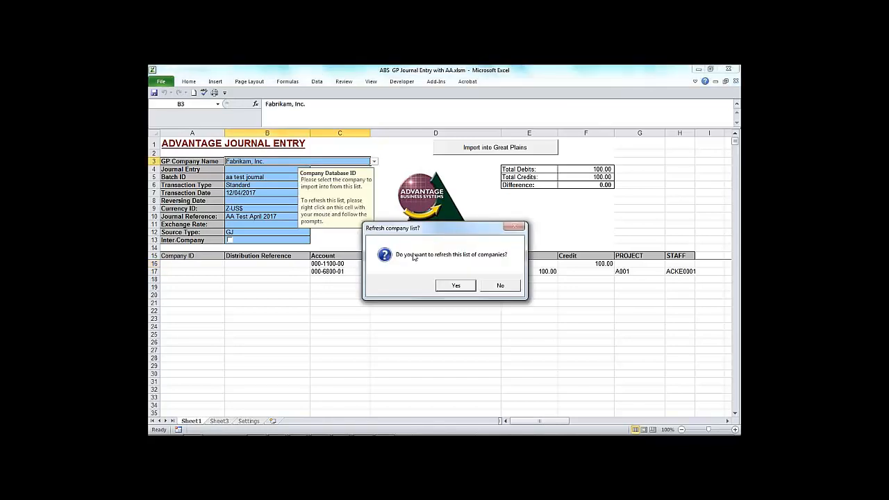
pyautogui.click(453, 284)
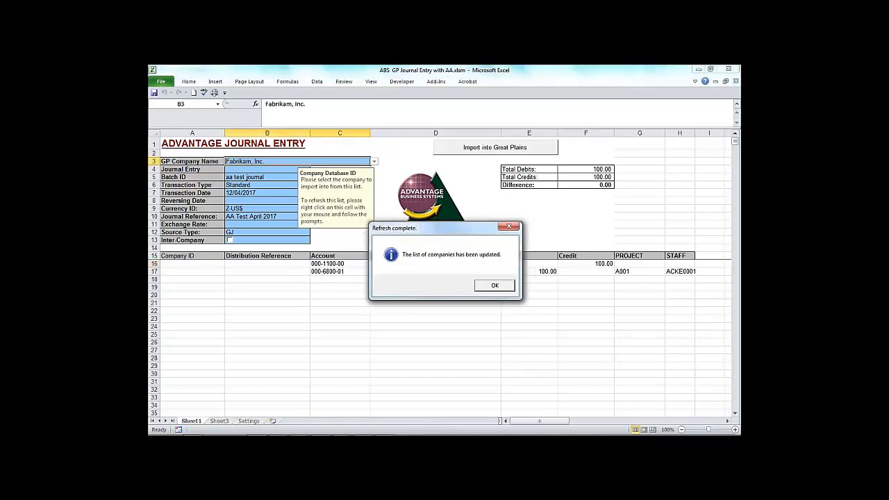
pyautogui.click(495, 285)
pyautogui.click(374, 162)
pyautogui.click(374, 162)
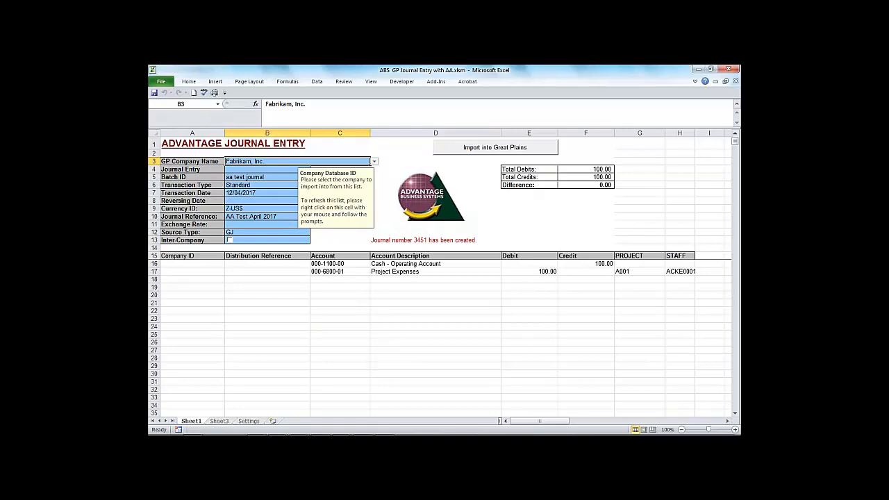
pyautogui.click(399, 161)
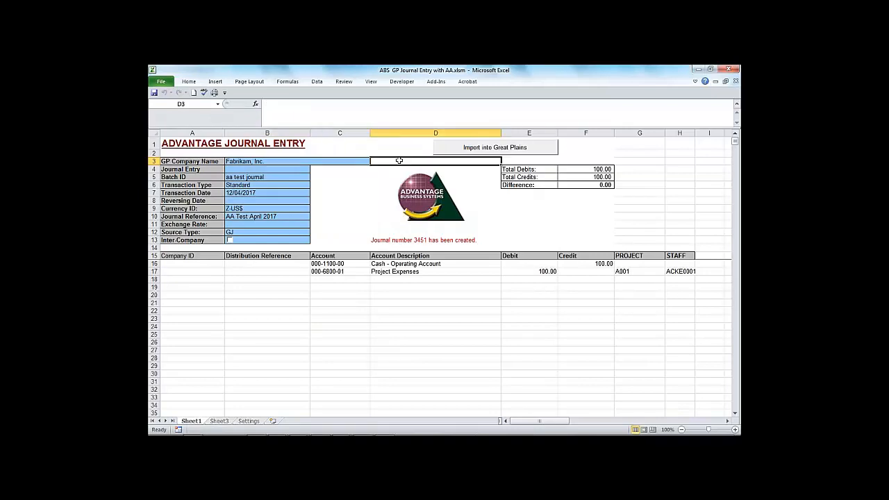
pyautogui.click(240, 177)
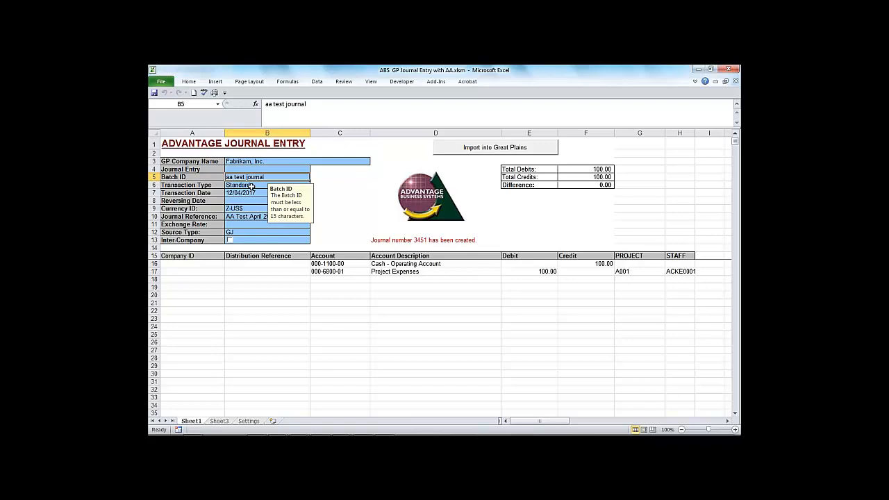
pyautogui.click(251, 186)
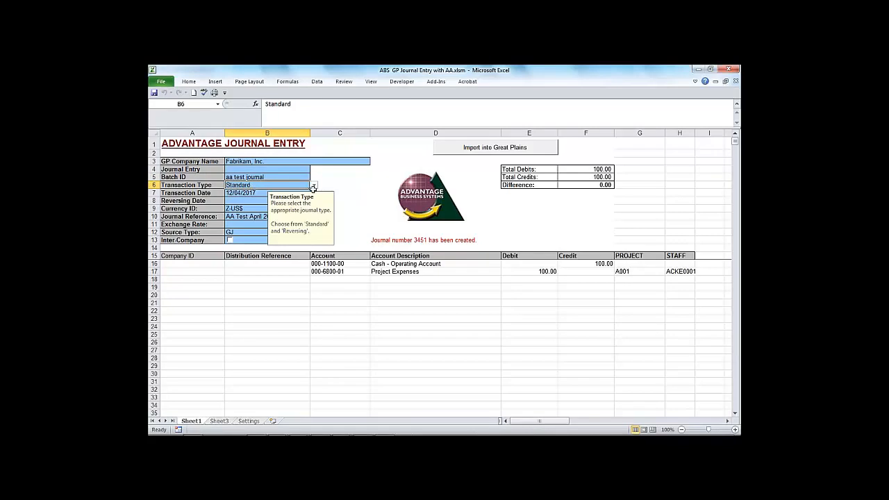
pyautogui.click(314, 185)
pyautogui.click(236, 192)
pyautogui.click(241, 193)
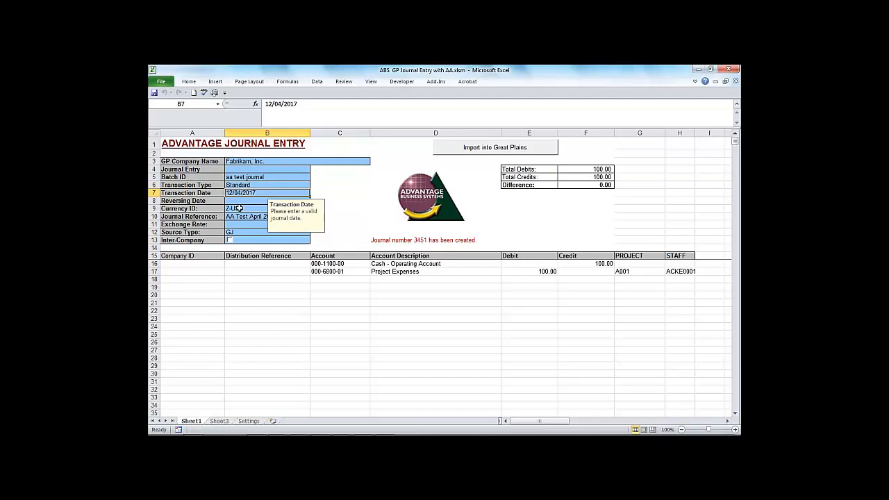
pyautogui.click(241, 209)
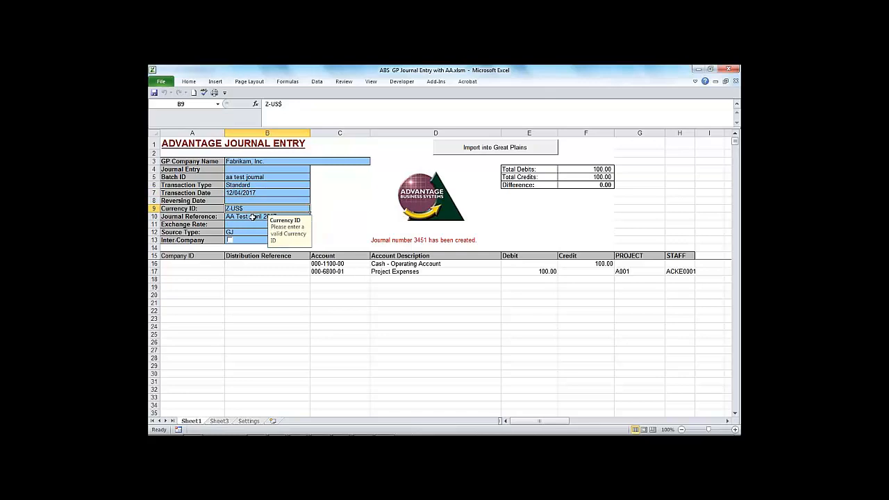
pyautogui.click(253, 217)
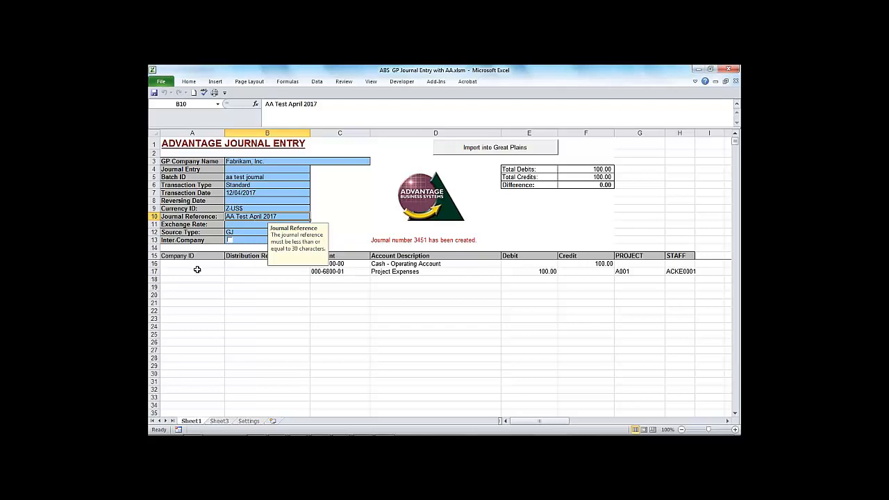
pyautogui.click(266, 295)
# Step: Enter distribution references Line 1 in B16 and Line 2 in B17
pyautogui.click(261, 264)
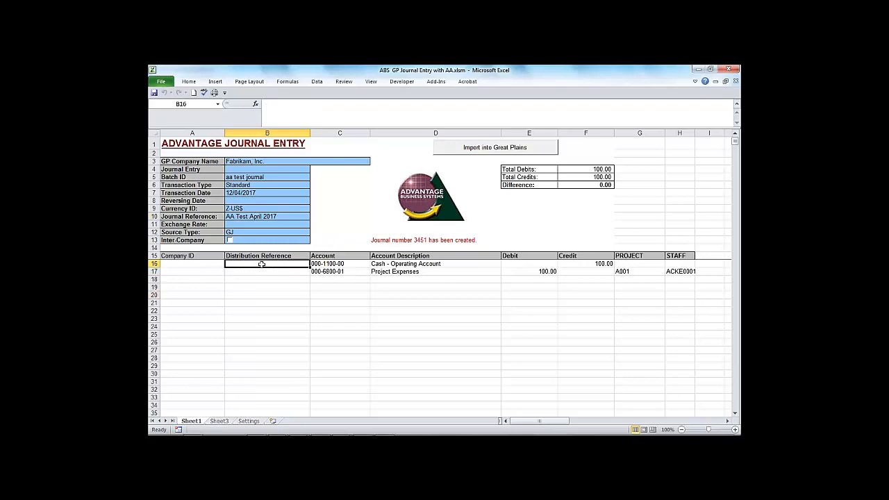
pyautogui.write('Line 1')
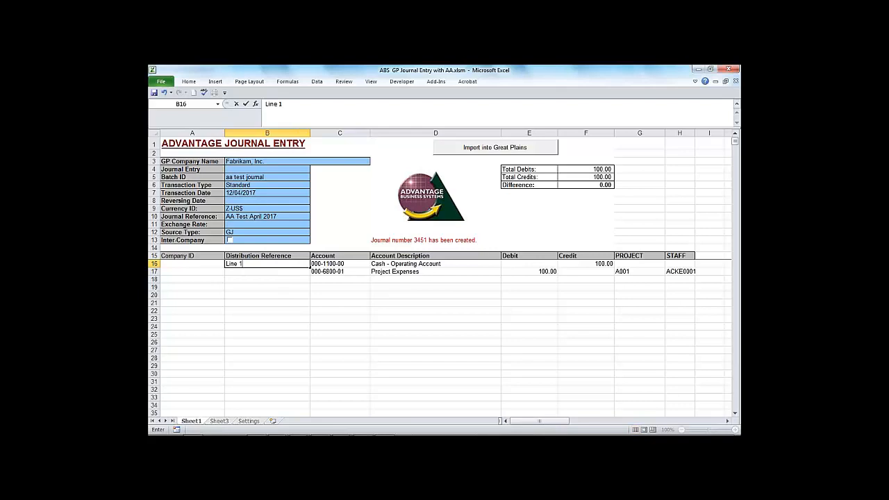
pyautogui.click(257, 272)
pyautogui.write('Line 2')
pyautogui.click(316, 328)
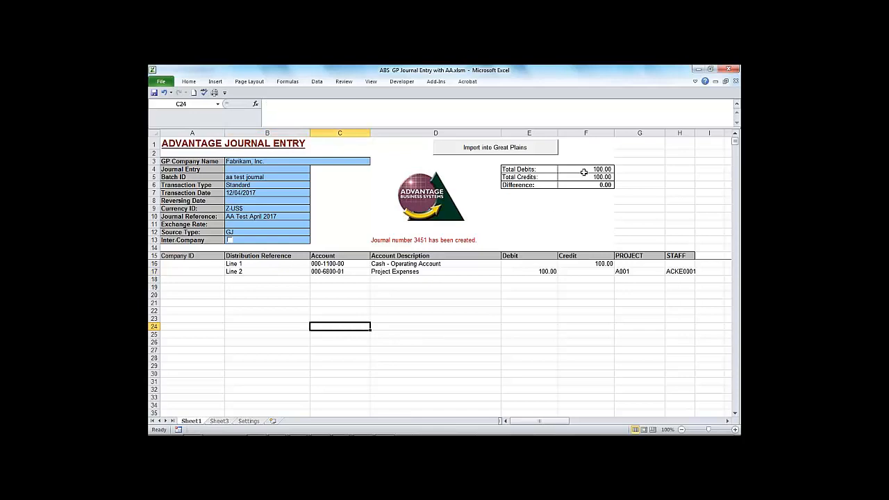
# Step: Clear line one's credit in F16 and re-enter it as 100
pyautogui.click(596, 264)
pyautogui.press('Delete')
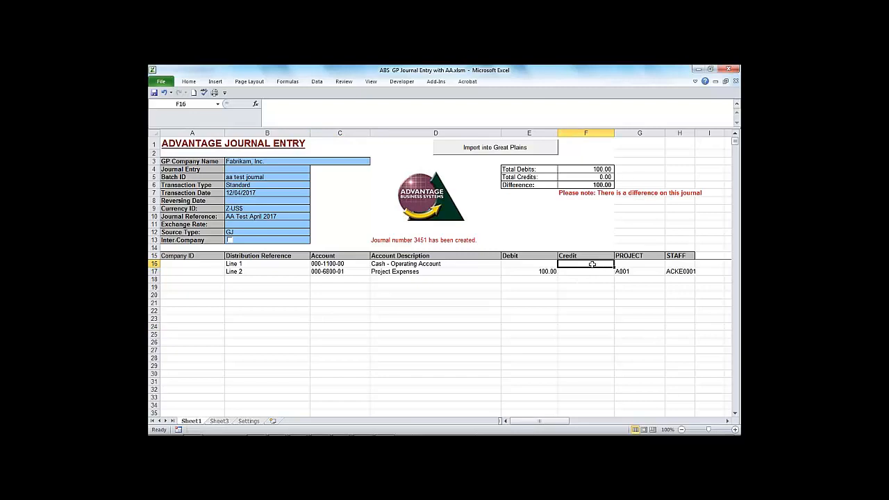
pyautogui.write('100')
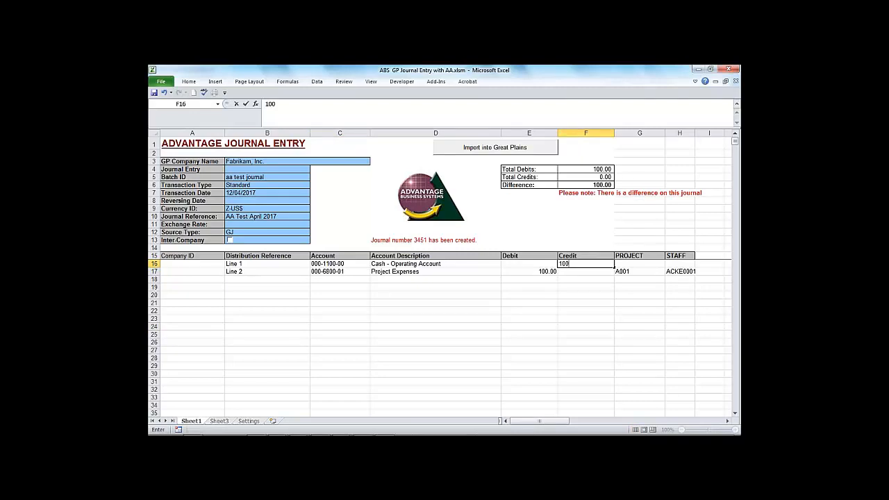
pyautogui.press('Return')
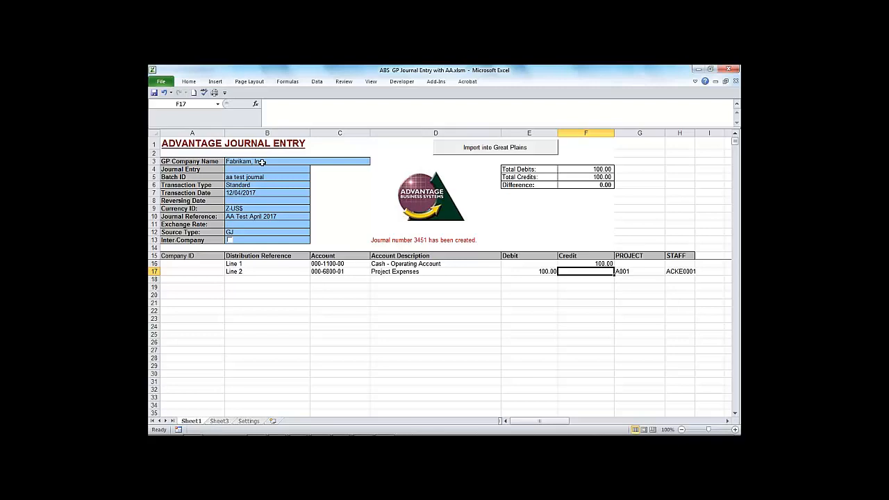
# Step: Import the balanced journal into GP as journal 3472, then close GP's Creditor Maintenance window
pyautogui.click(496, 151)
pyautogui.moveTo(303, 431)
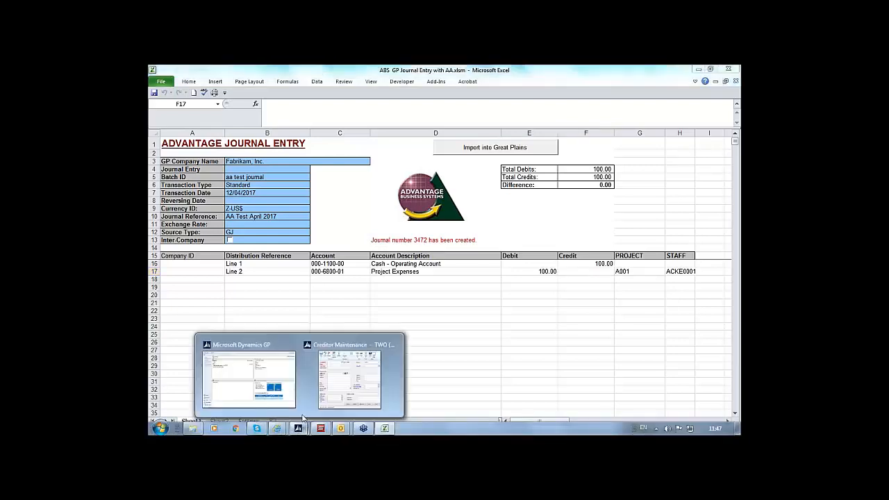
pyautogui.click(327, 368)
pyautogui.click(589, 101)
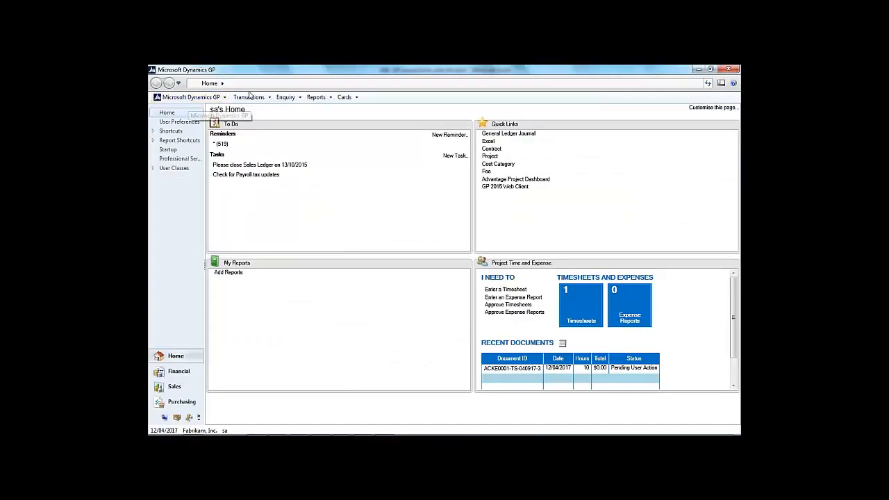
# Step: Load journal 3472 in General Transaction Entry and expand the grid to show line details
pyautogui.click(248, 97)
pyautogui.moveTo(254, 110)
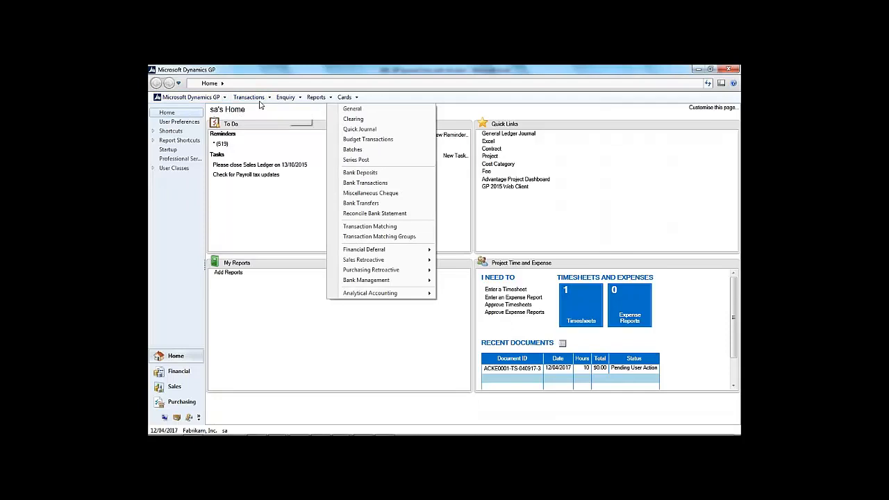
pyautogui.click(354, 109)
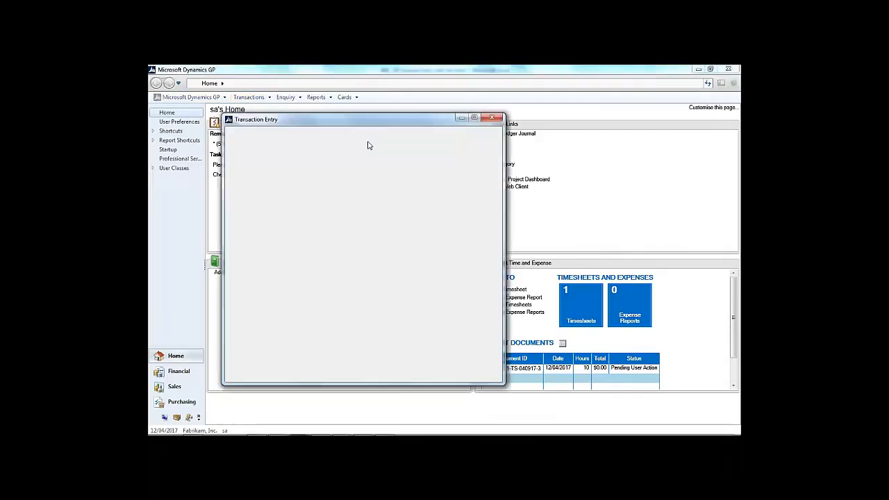
pyautogui.press('BackSpace')
pyautogui.write('2')
pyautogui.press('Tab')
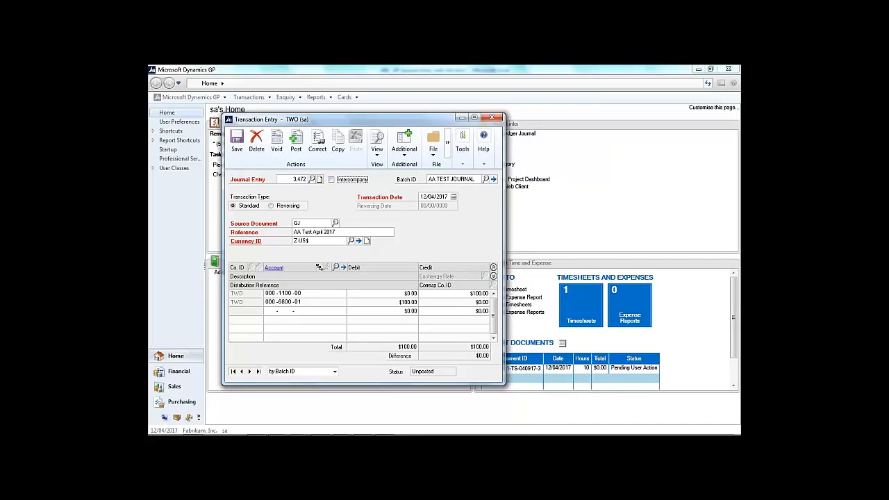
pyautogui.click(493, 276)
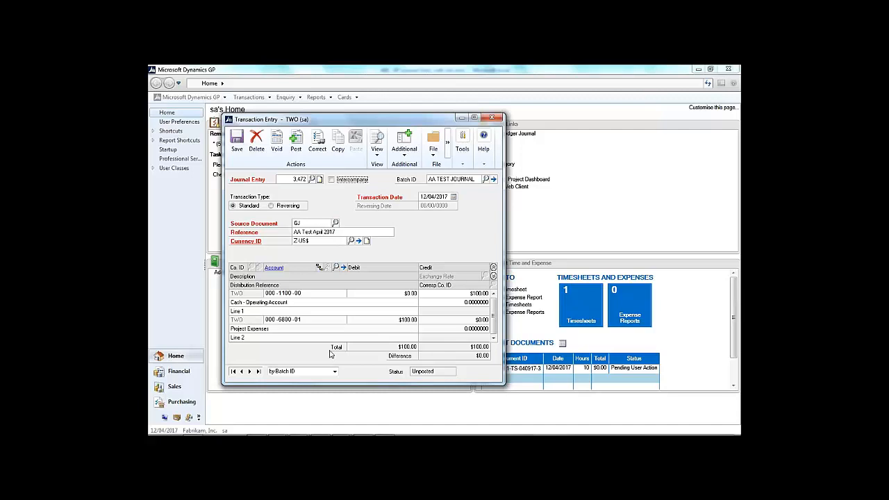
# Step: Verify line 2's analytical dimensions STAFF ACKE0001 and PROJECT A001, then save and close journal 3472
pyautogui.doubleClick(285, 319)
pyautogui.click(318, 268)
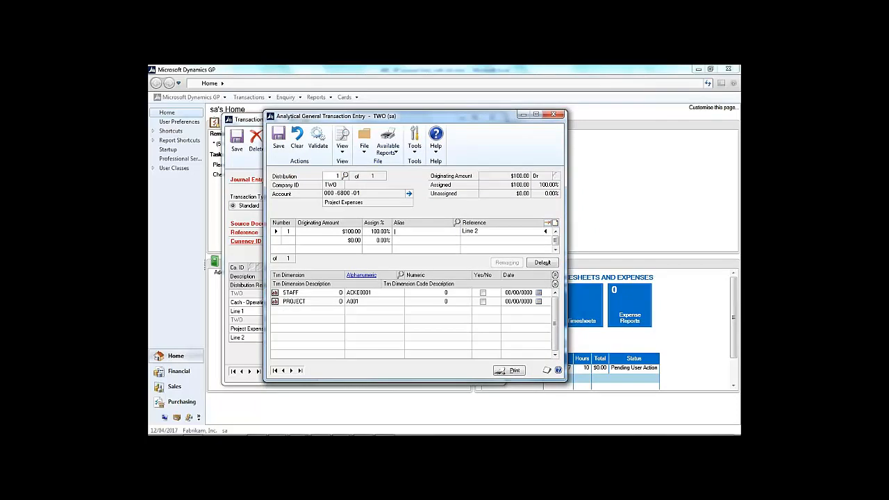
pyautogui.click(554, 114)
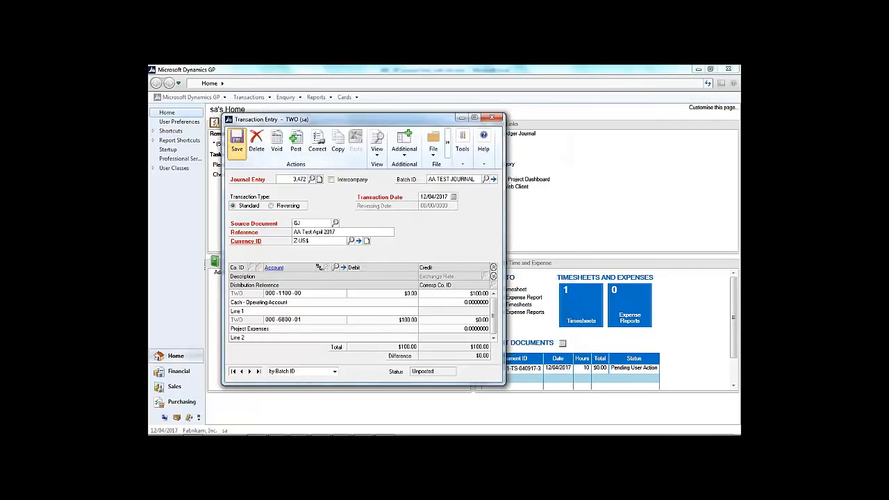
pyautogui.click(236, 142)
pyautogui.click(492, 117)
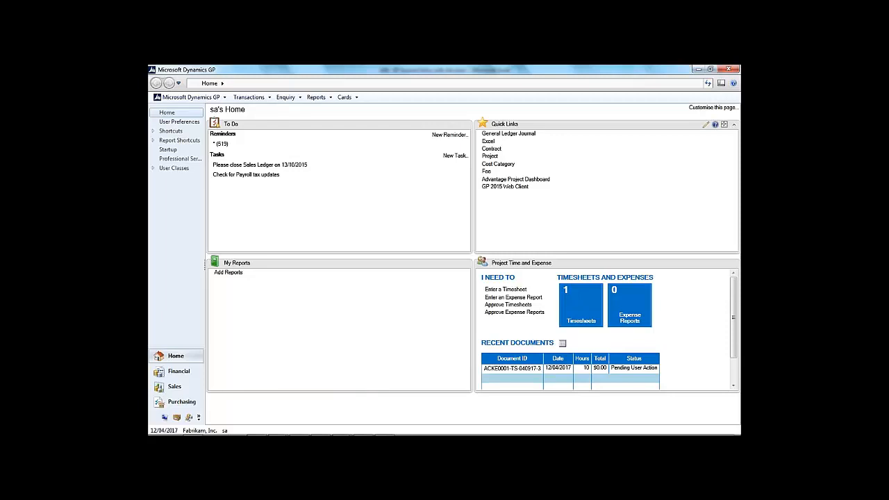
# Step: Bring the Excel journal workbook forward, then switch to the C:\WEBINAR folder in Windows Explorer
pyautogui.click(385, 428)
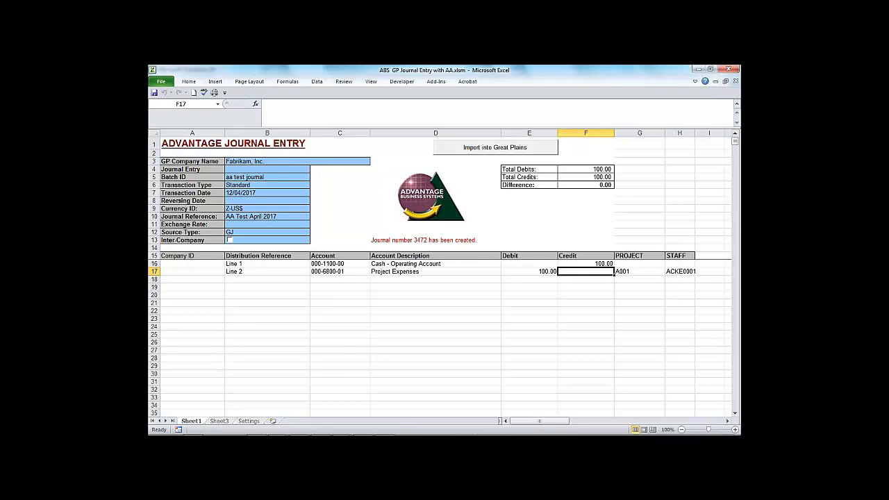
pyautogui.click(196, 429)
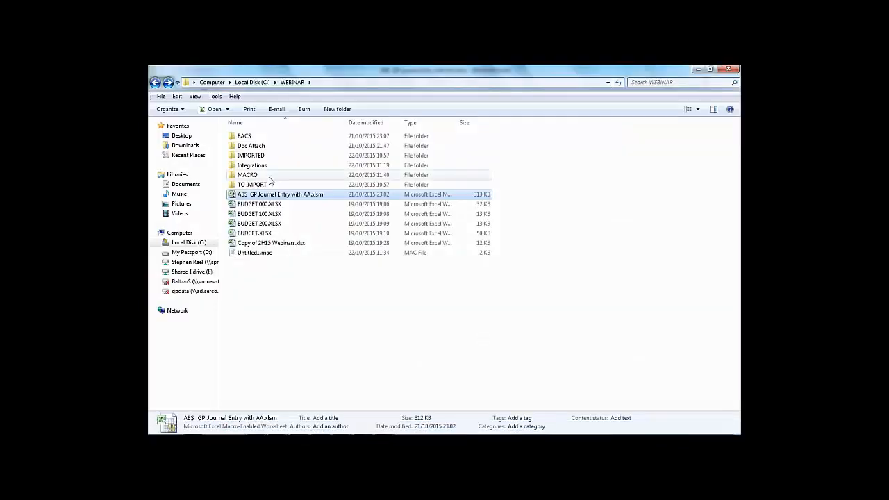
# Step: Open taNolansICJournalEntry.txt from the WEBINAR Integrations folder in Notepad
pyautogui.doubleClick(270, 167)
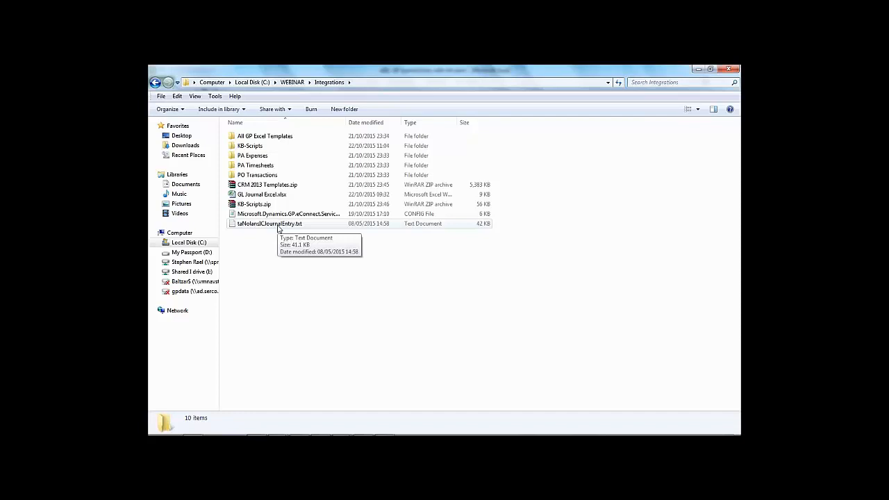
pyautogui.doubleClick(287, 225)
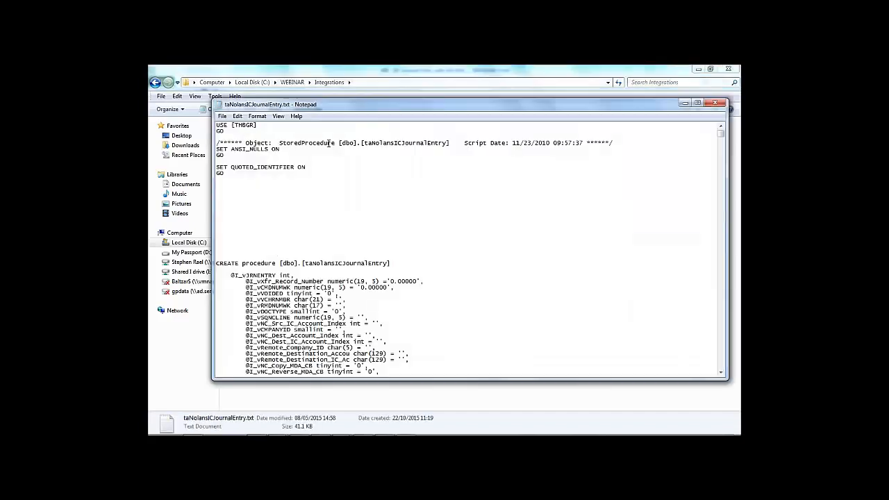
pyautogui.moveTo(347, 106); pyautogui.dragTo(353, 79)
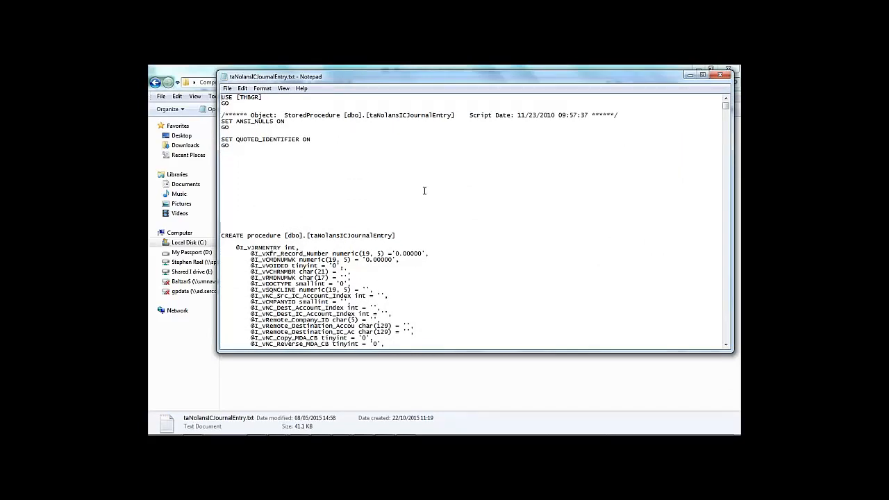
pyautogui.scroll(-2, 424, 190)
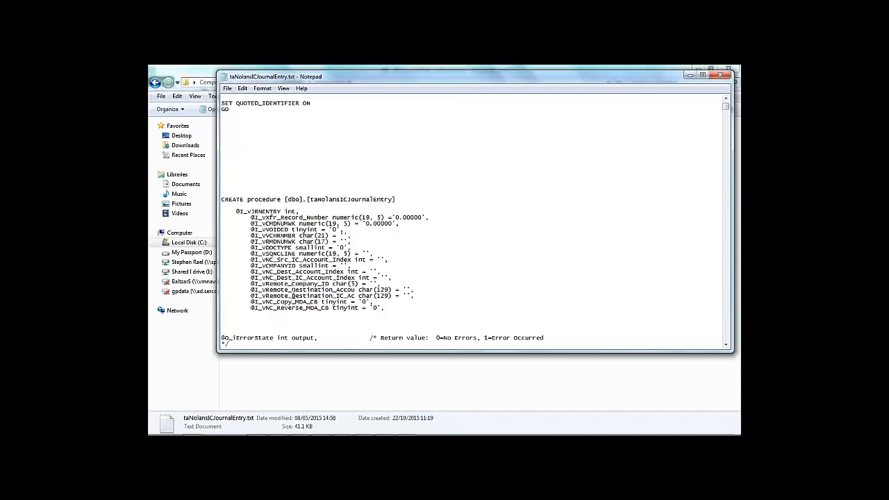
pyautogui.click(428, 219)
pyautogui.write(',')
# Step: Review the validation checks and Create/Update Number section inserting into TWBGR..NCIC3006, then close the script
pyautogui.scroll(-1, 279, 302)
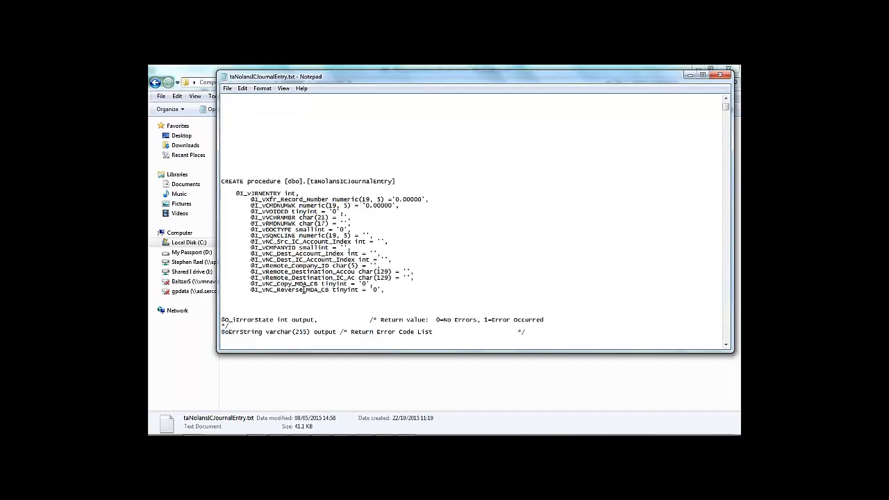
pyautogui.scroll(-12, 368, 289)
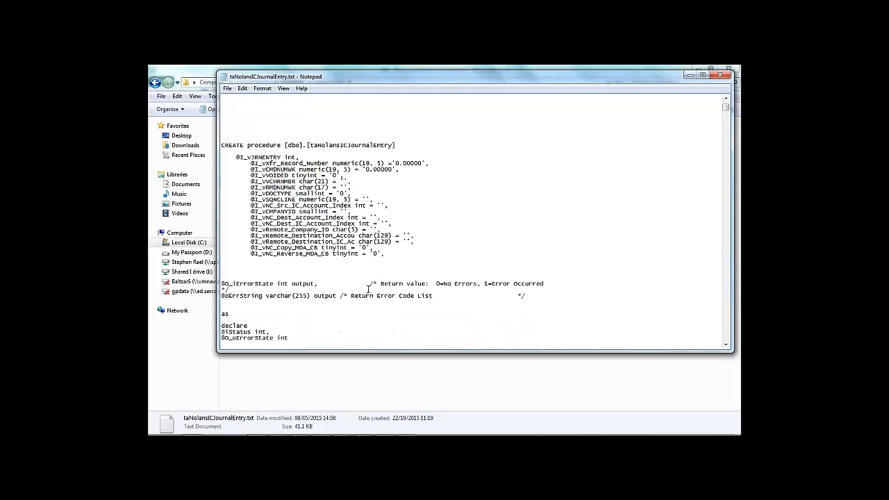
pyautogui.scroll(-6, 368, 289)
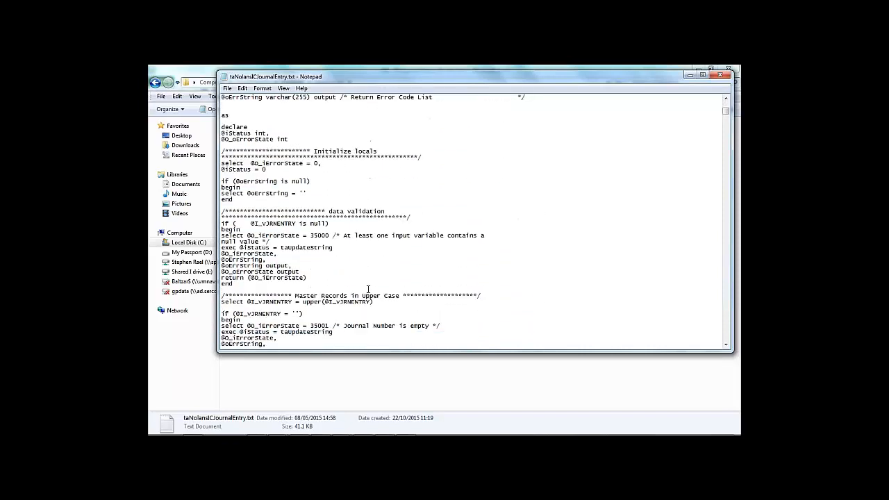
pyautogui.scroll(-6, 369, 289)
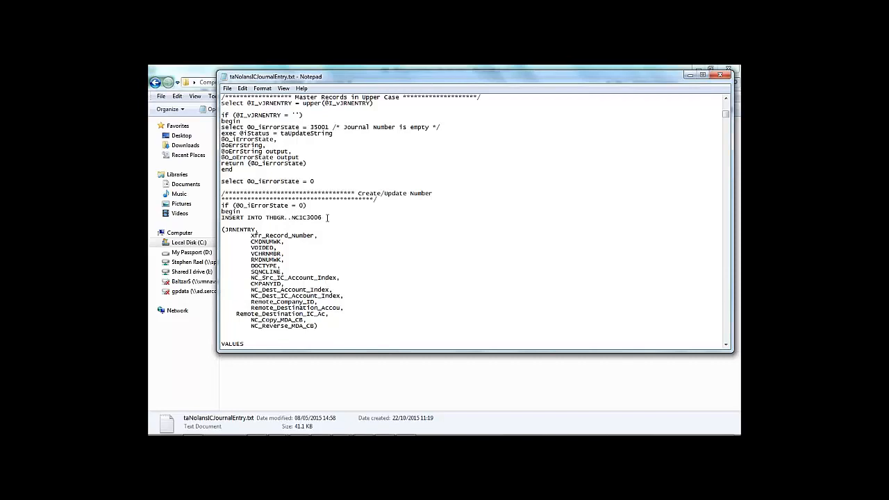
pyautogui.scroll(-1, 345, 244)
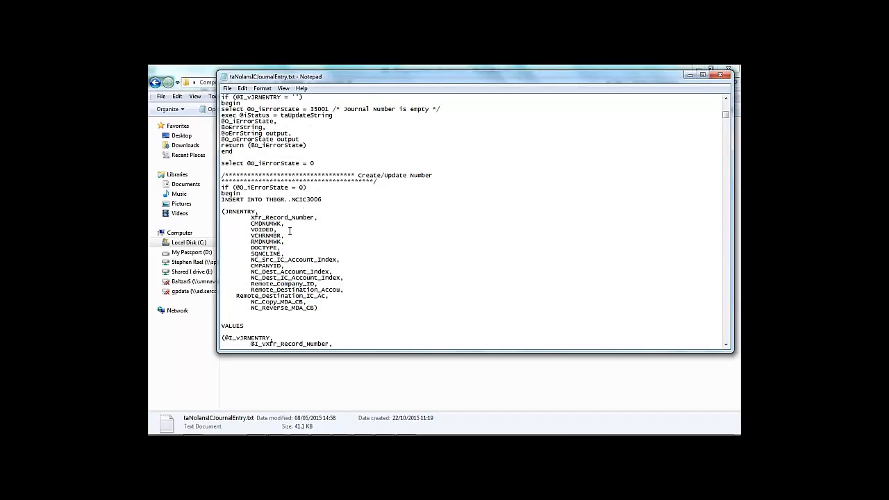
pyautogui.scroll(-5, 262, 296)
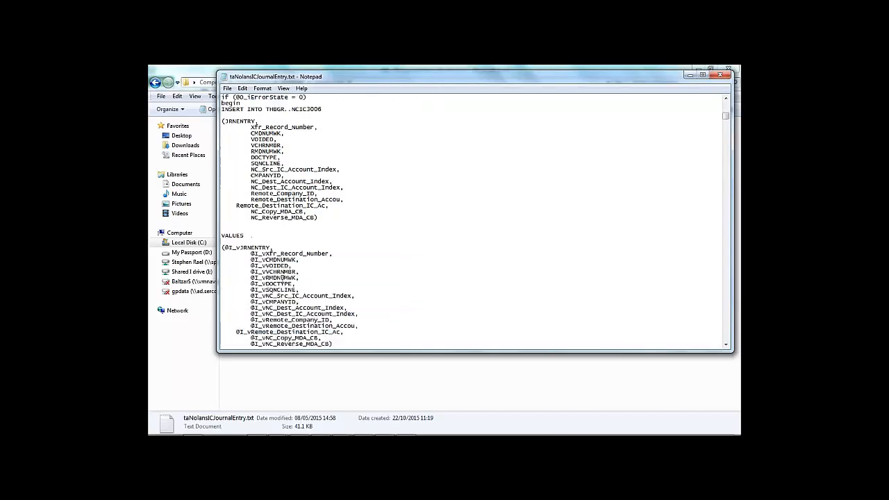
pyautogui.scroll(-1, 262, 295)
pyautogui.scroll(-6, 261, 296)
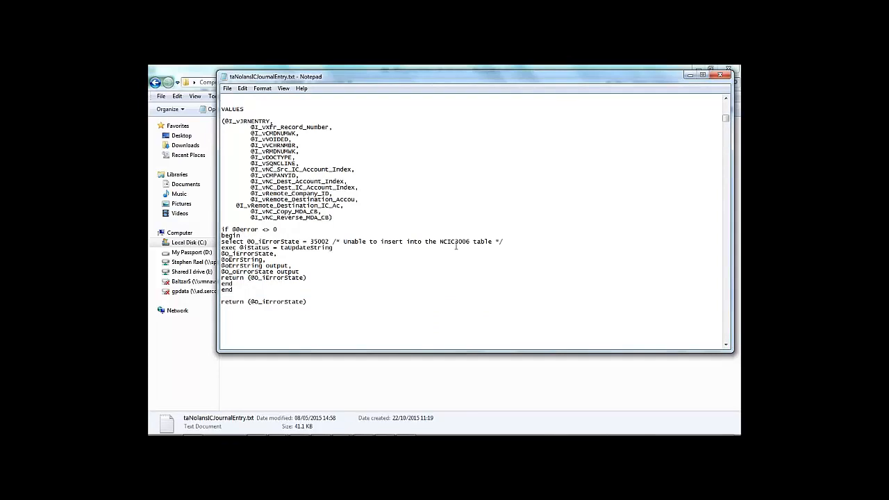
pyautogui.scroll(20, 456, 245)
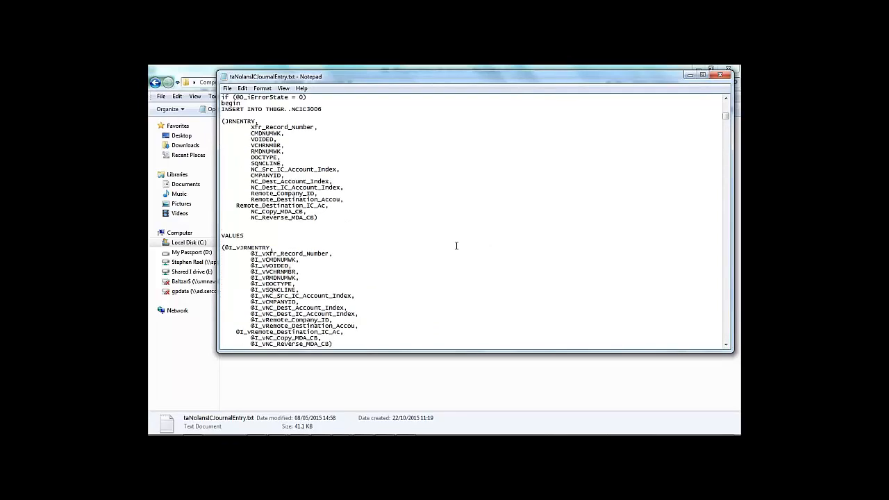
pyautogui.scroll(4, 456, 246)
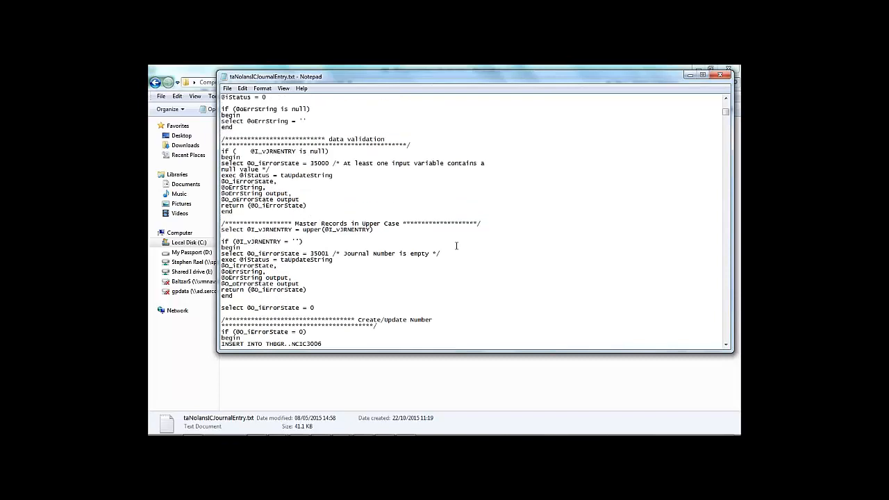
pyautogui.scroll(1, 456, 246)
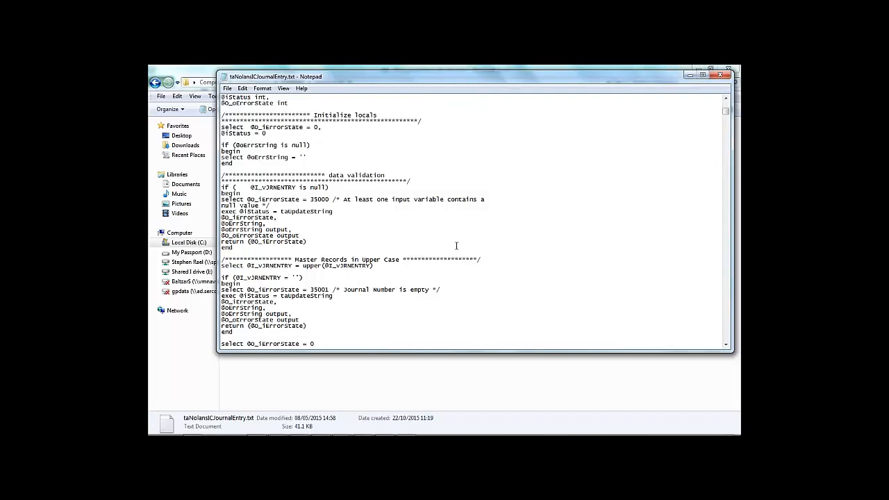
pyautogui.scroll(7, 457, 245)
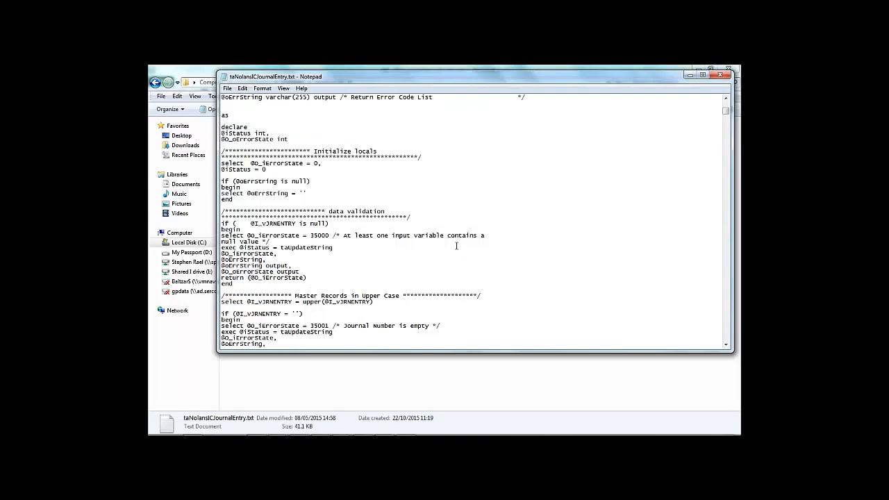
pyautogui.scroll(7, 457, 245)
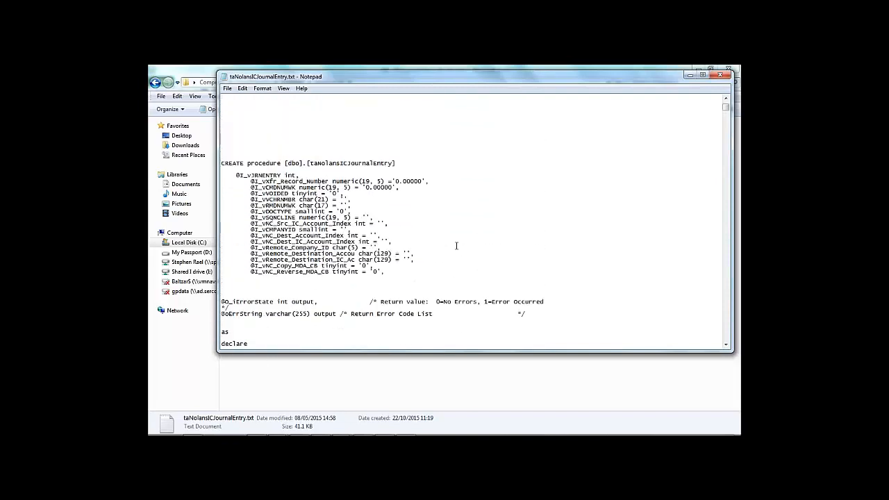
pyautogui.scroll(-6, 457, 246)
pyautogui.scroll(-11, 456, 245)
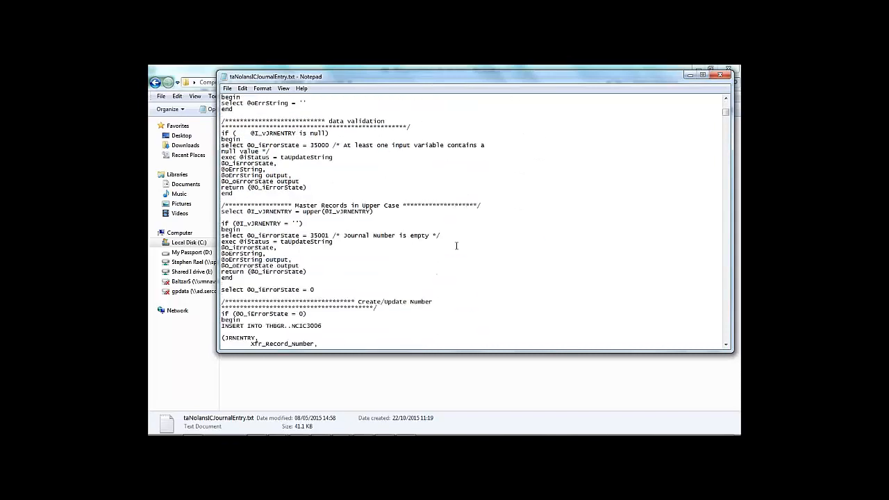
pyautogui.scroll(-2, 456, 245)
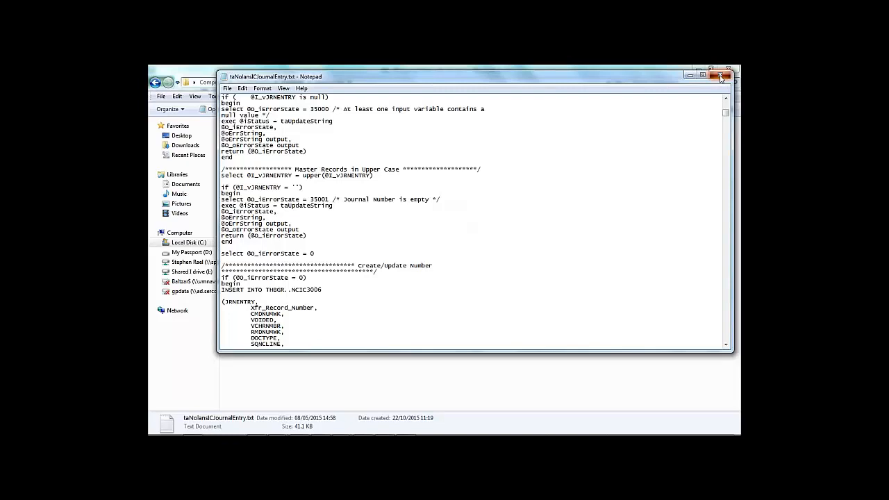
pyautogui.click(721, 74)
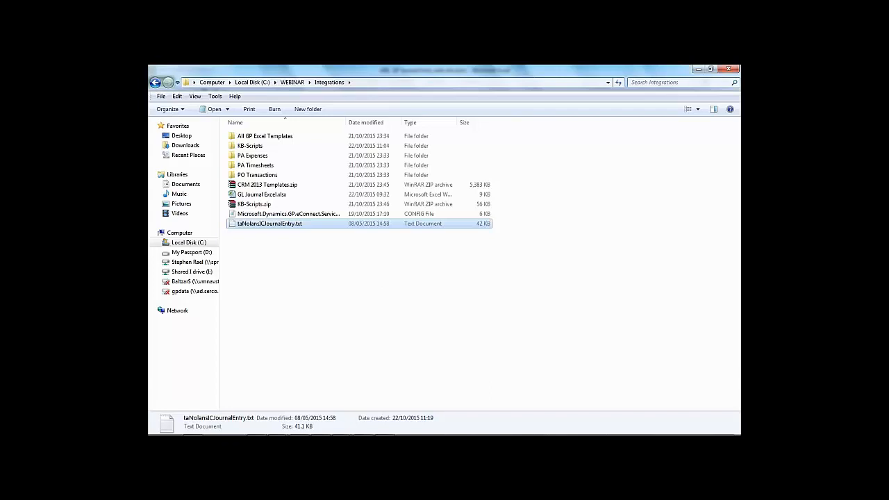
# Step: Close the ABS GP Journal Entry with AA workbook in Excel, discarding its unsaved changes
pyautogui.moveTo(378, 433)
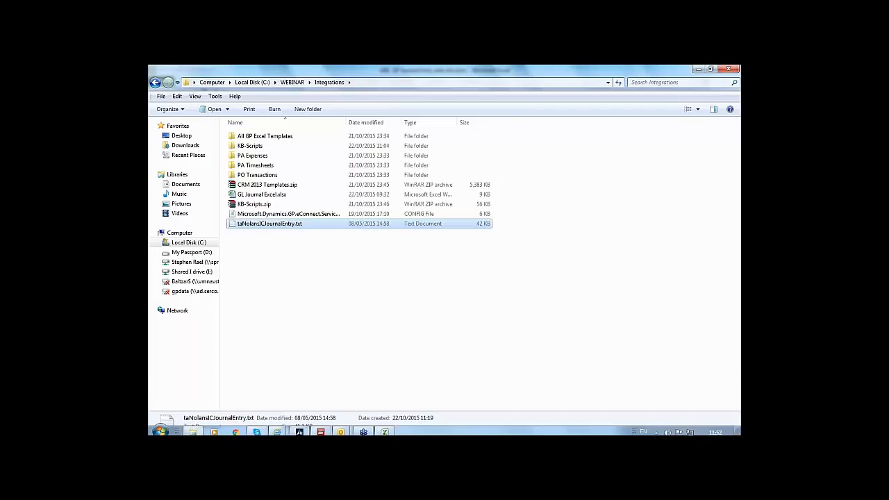
pyautogui.click(386, 428)
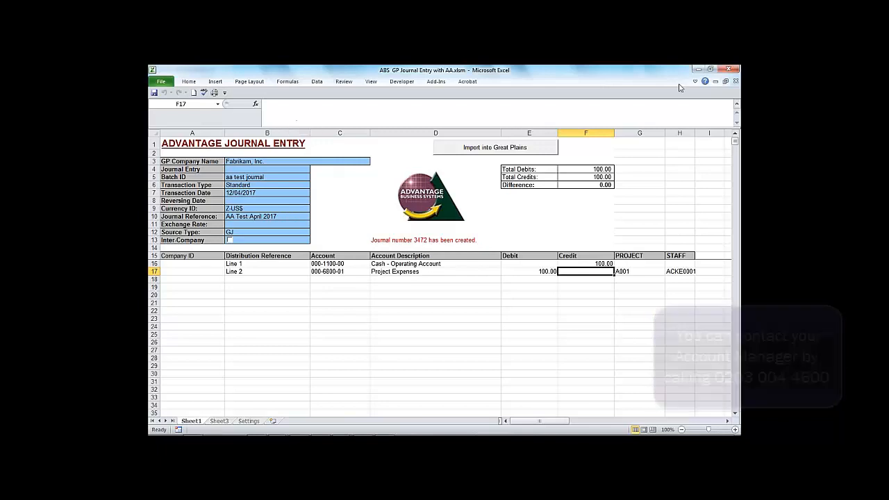
pyautogui.click(728, 71)
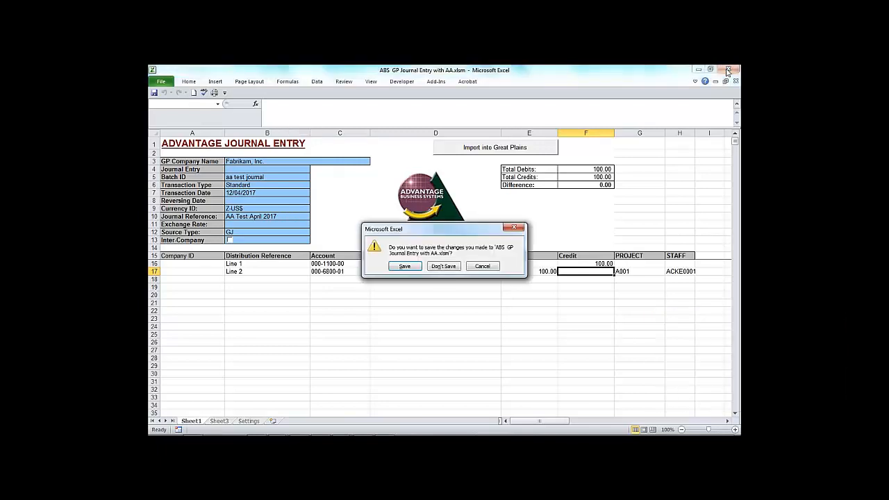
pyautogui.click(450, 271)
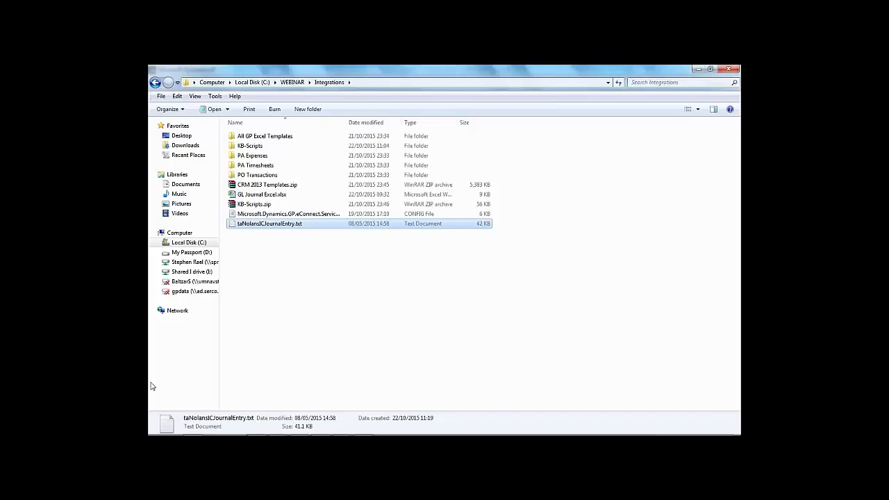
# Step: Launch Integration Manager from Start > All Programs > Microsoft Dynamics > Integration Manager 14
pyautogui.click(160, 429)
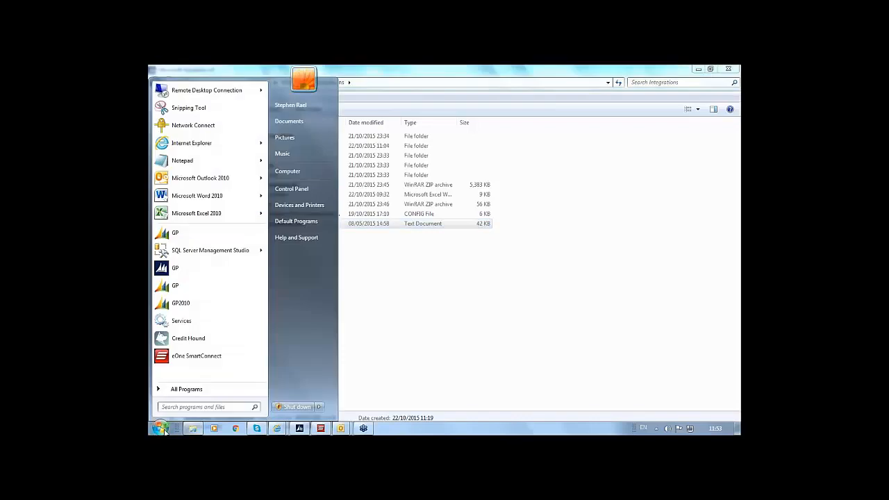
pyautogui.click(183, 390)
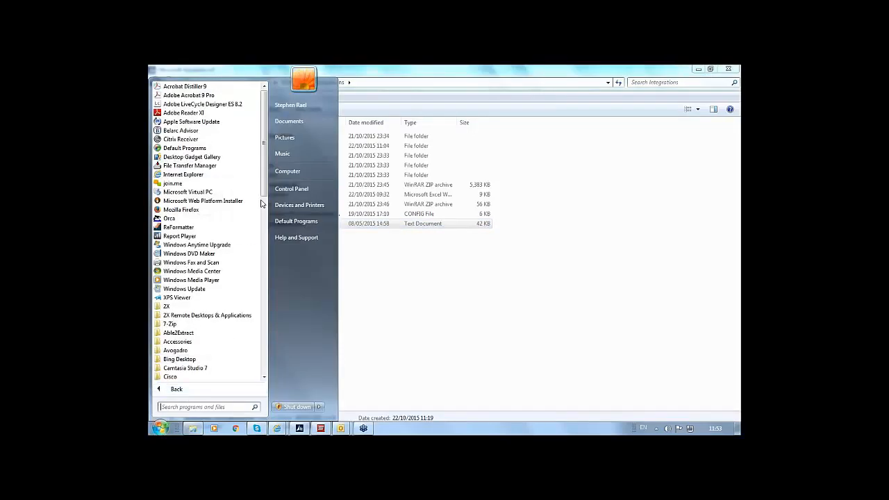
pyautogui.moveTo(263, 196); pyautogui.dragTo(263, 243)
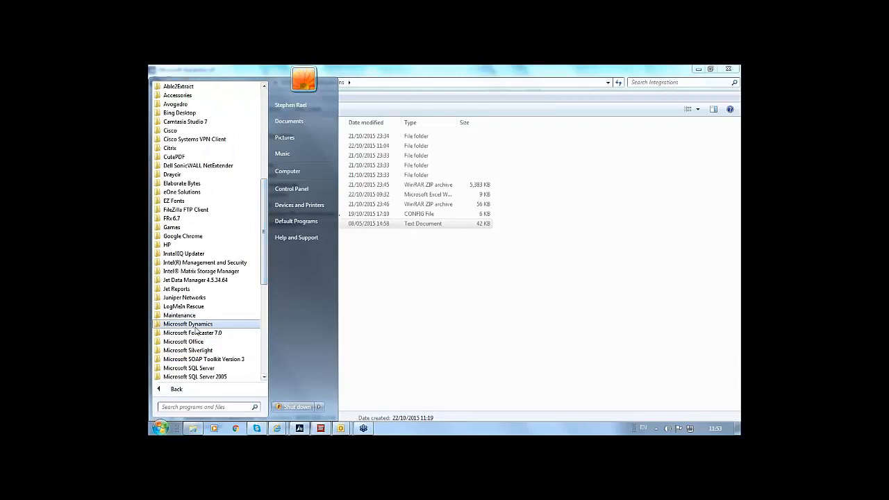
pyautogui.click(201, 323)
pyautogui.click(202, 351)
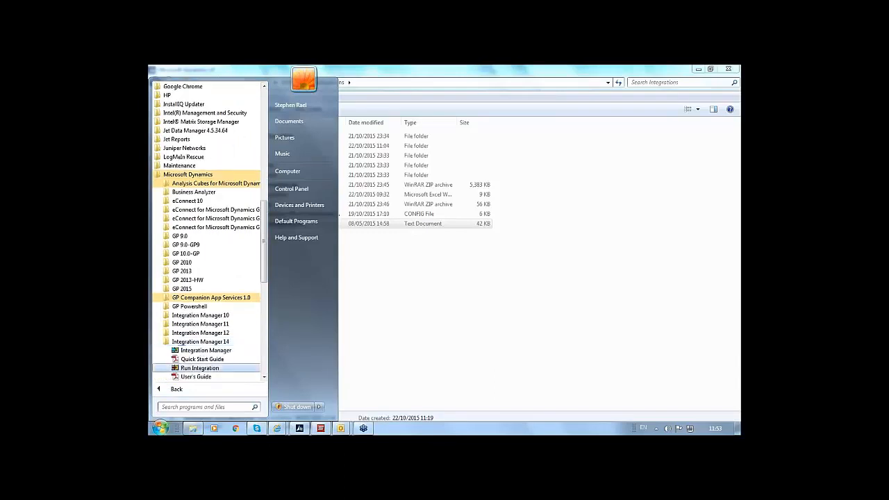
pyautogui.click(208, 351)
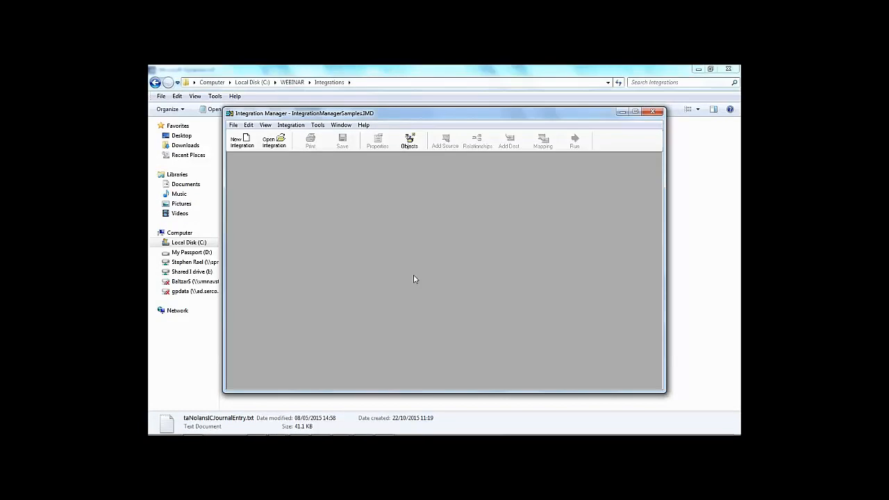
# Step: Review the sample integrations in the Open Integration list without opening one, then bring up the Tools menu
pyautogui.moveTo(400, 118); pyautogui.dragTo(414, 104)
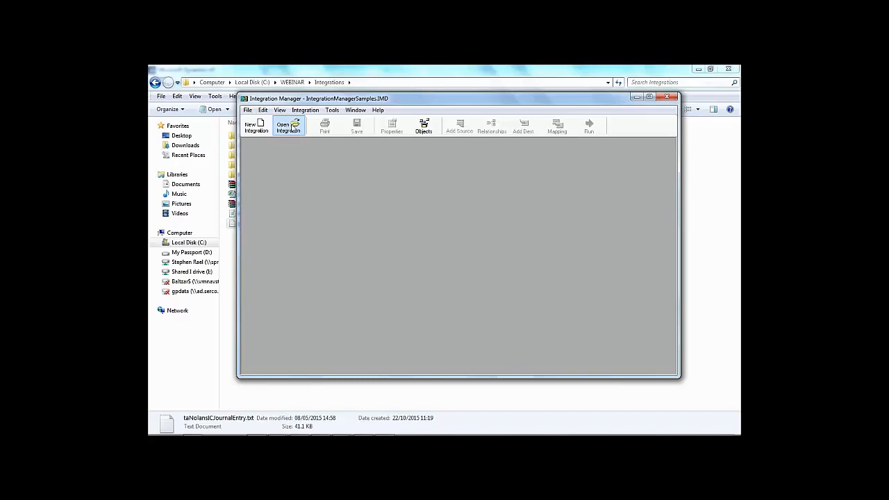
pyautogui.click(289, 127)
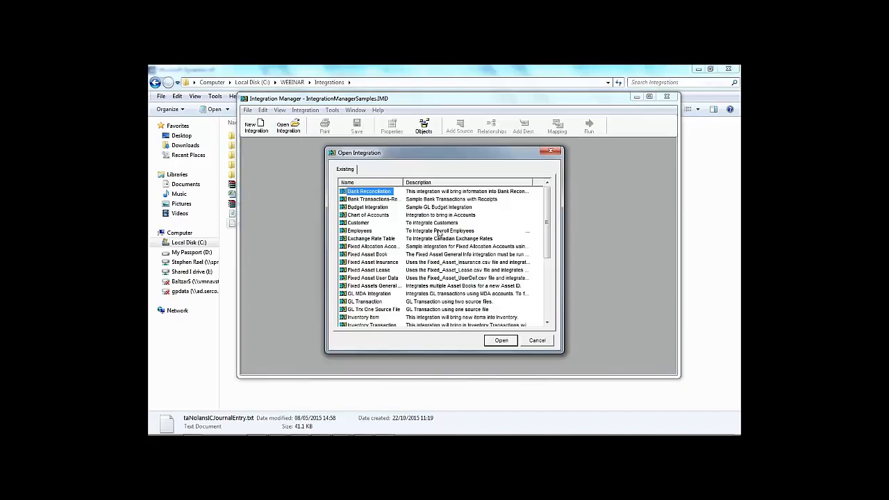
pyautogui.moveTo(433, 159); pyautogui.dragTo(446, 156)
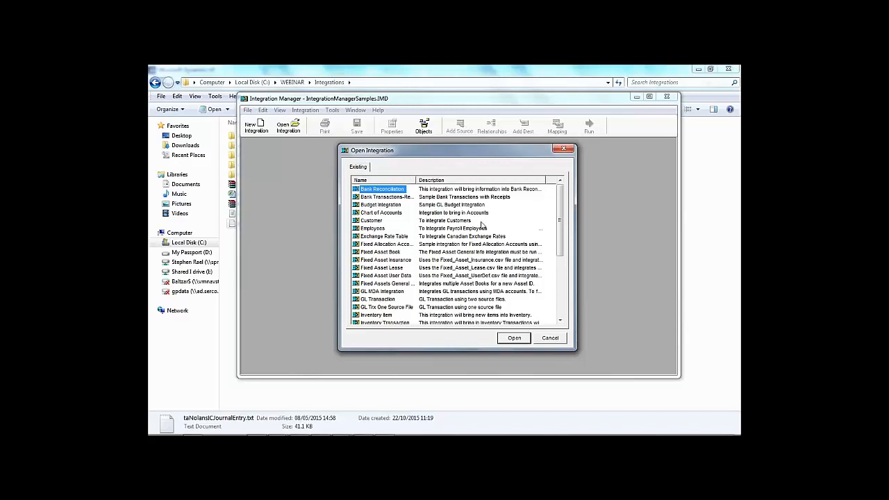
pyautogui.click(549, 338)
pyautogui.click(332, 110)
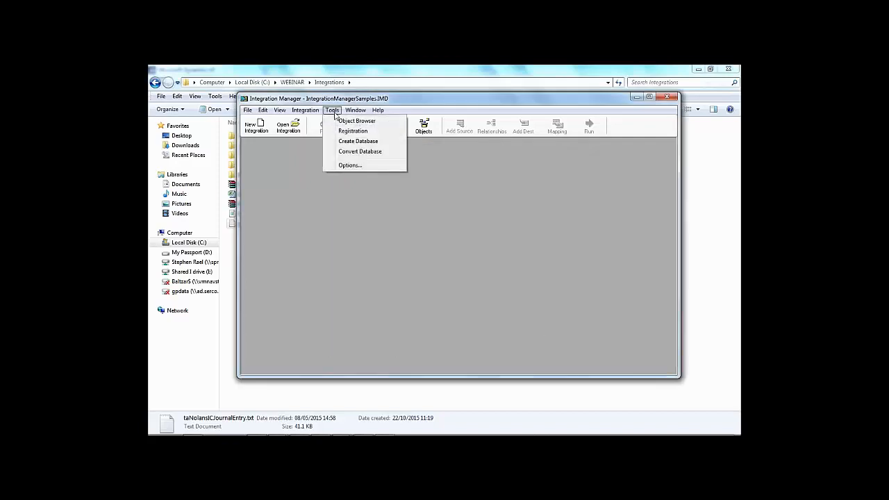
# Step: In the Object Browser, view the Microsoft Dynamics GP adapter's Sales Order Processing and Receivables Management objects
pyautogui.click(351, 122)
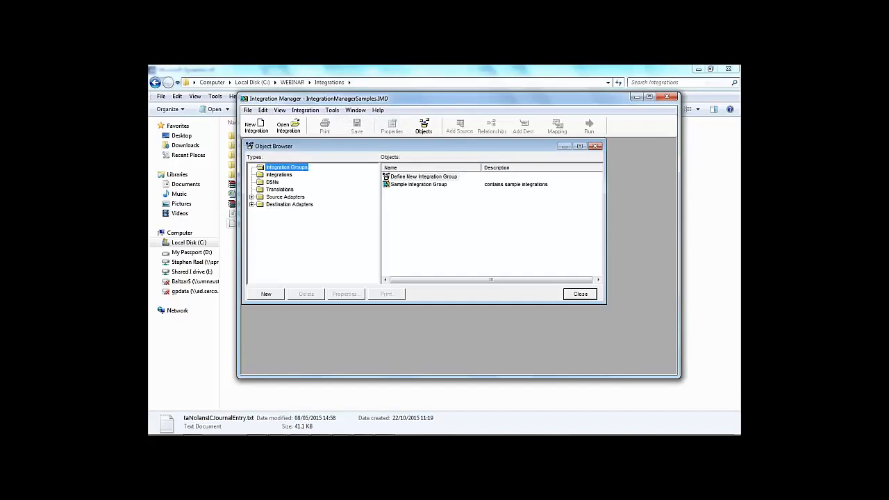
pyautogui.click(251, 204)
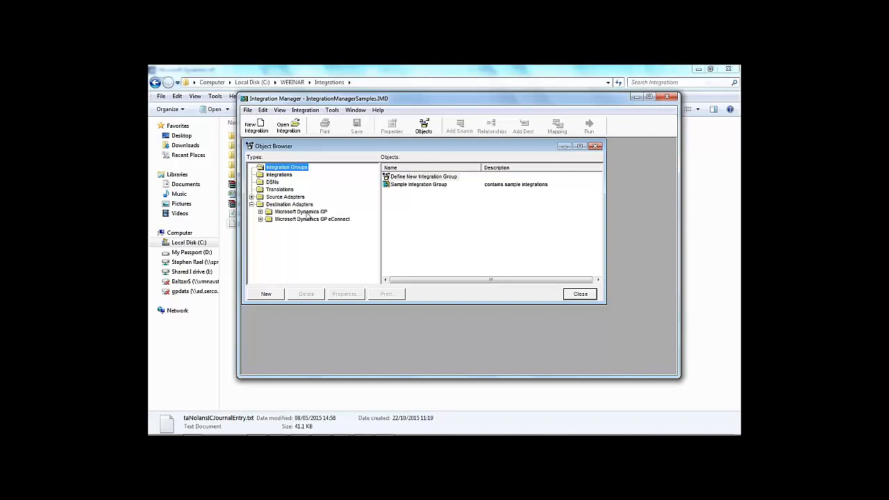
pyautogui.click(260, 211)
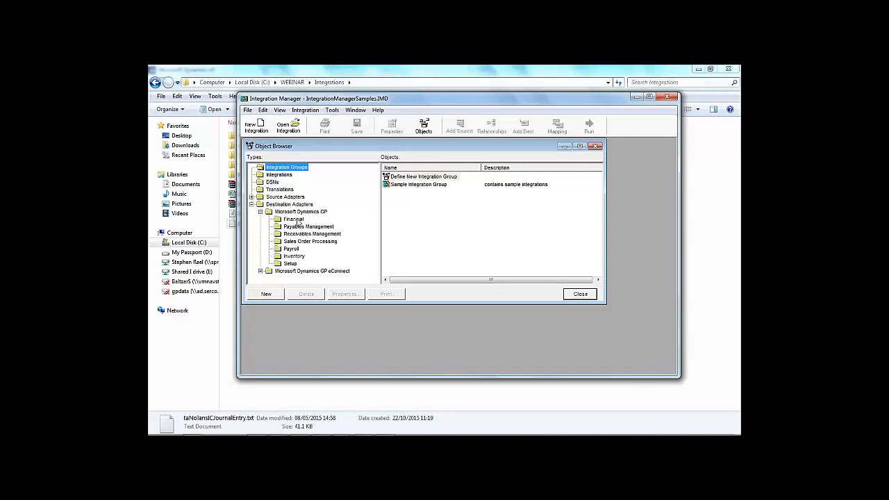
pyautogui.click(299, 243)
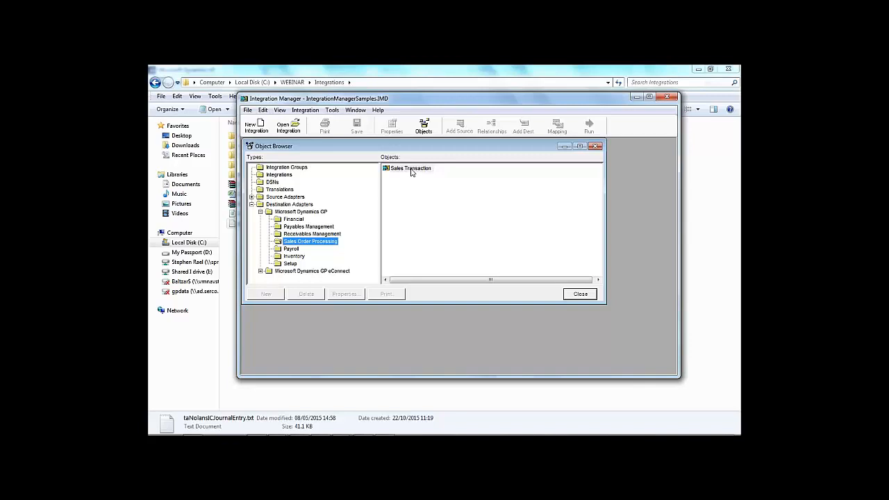
pyautogui.click(306, 235)
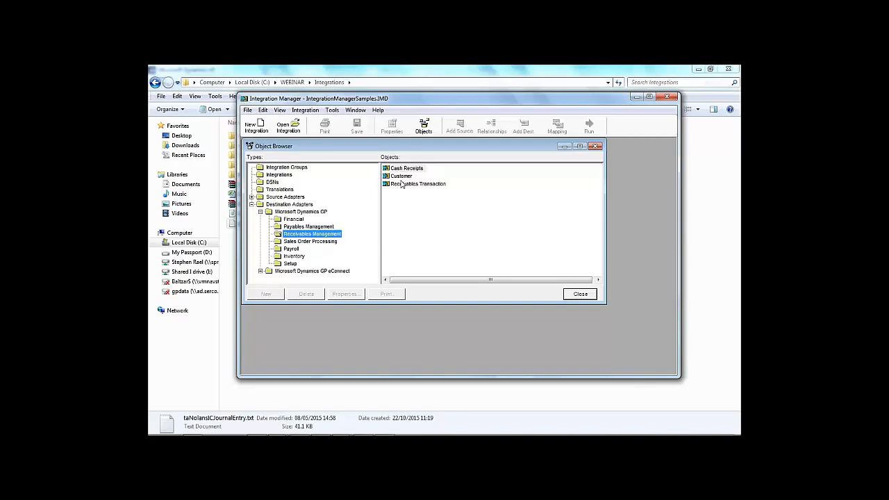
# Step: Expand the GP eConnect adapter and view its Sales Order Processing and Project Accounting objects
pyautogui.click(317, 272)
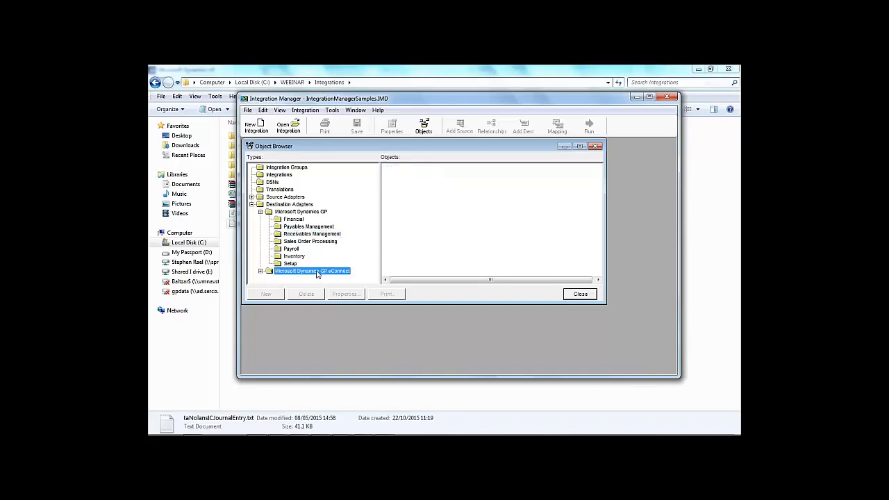
pyautogui.click(261, 271)
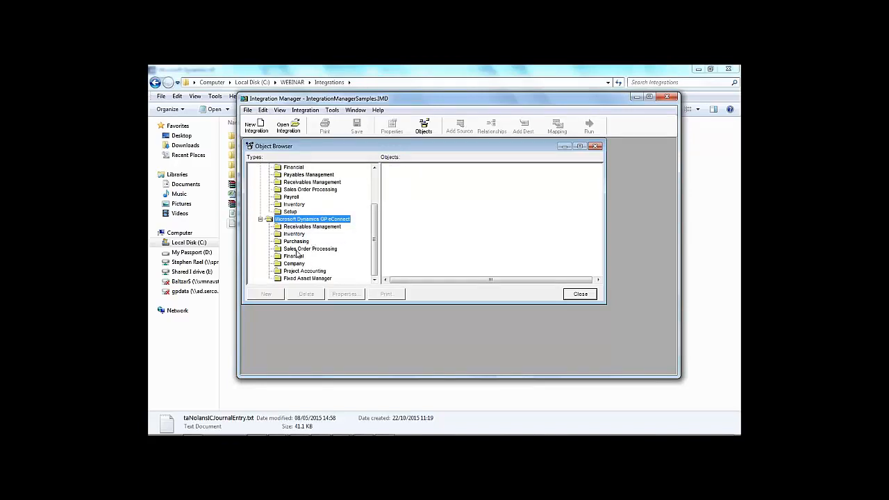
pyautogui.click(300, 249)
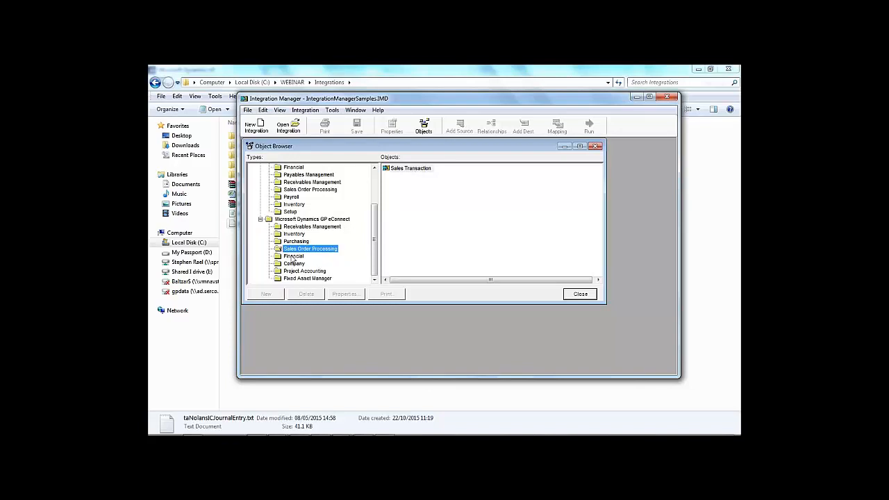
pyautogui.scroll(2, 374, 250)
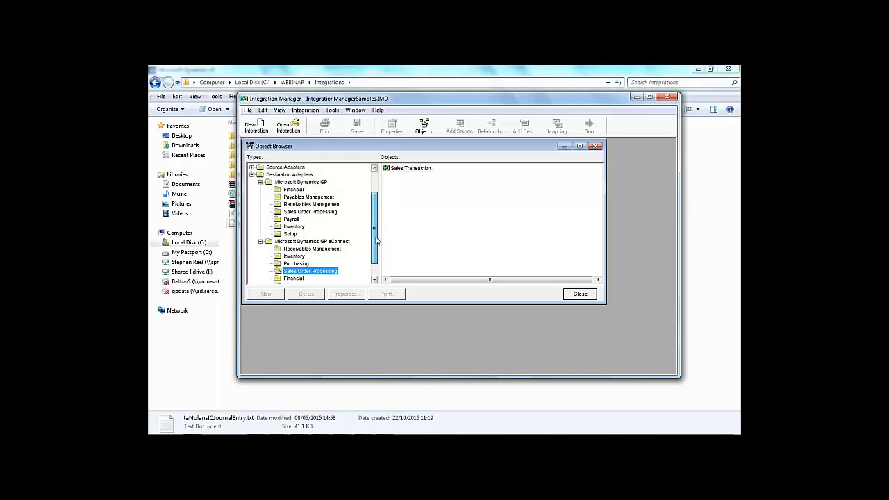
pyautogui.scroll(-2, 374, 252)
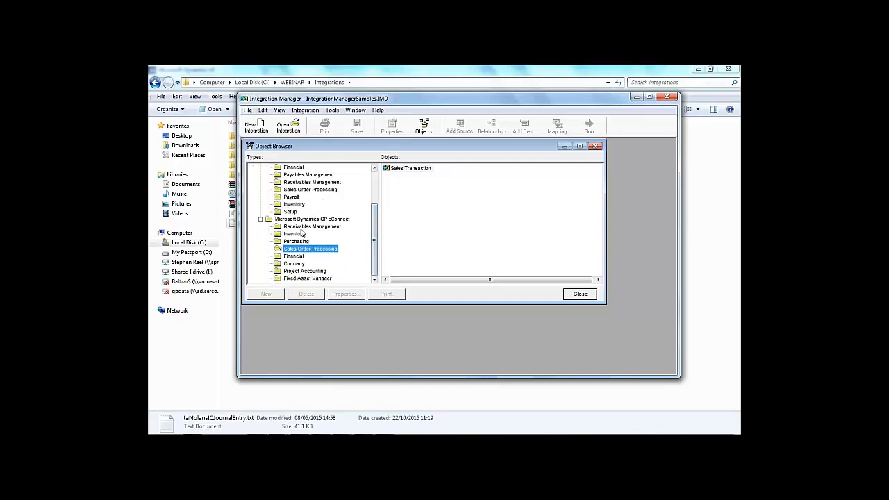
pyautogui.click(296, 272)
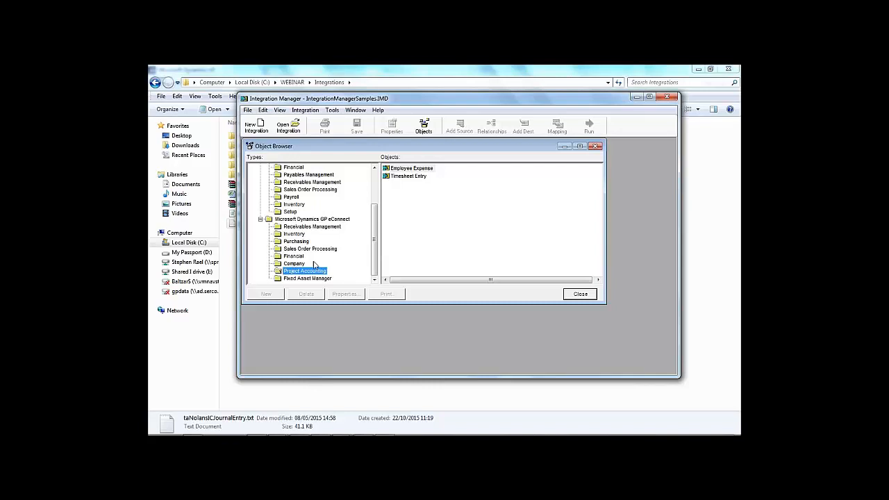
pyautogui.scroll(3, 295, 273)
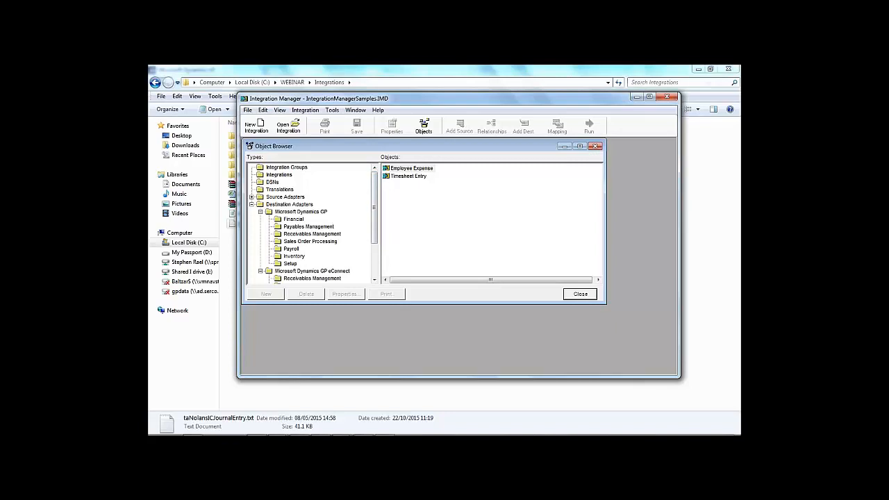
# Step: Close the Object Browser and exit Integration Manager through File > Exit
pyautogui.click(596, 148)
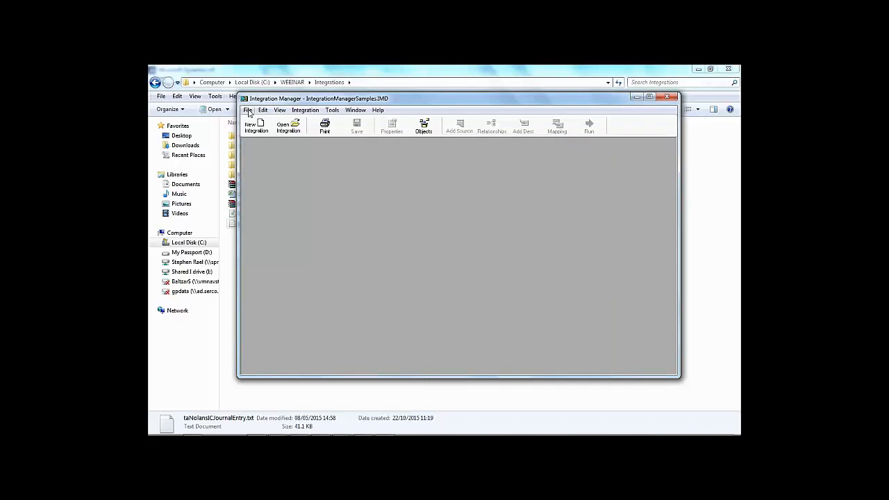
pyautogui.click(248, 112)
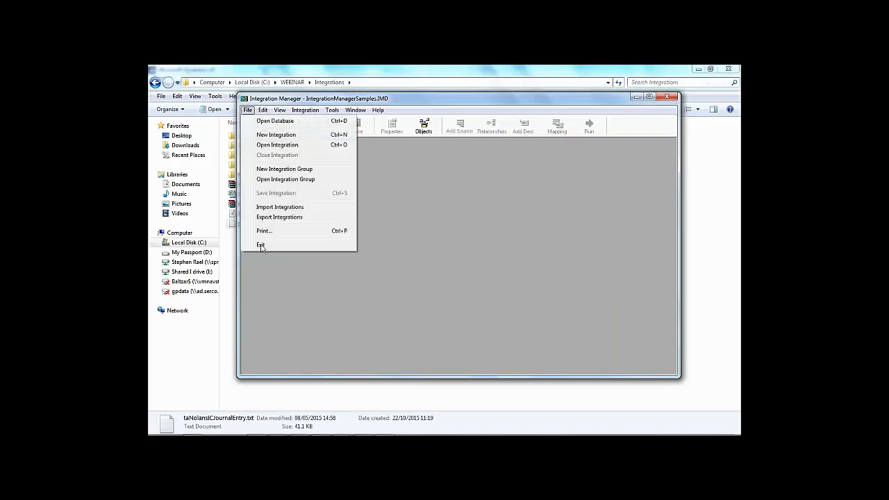
pyautogui.click(308, 243)
pyautogui.moveTo(303, 430)
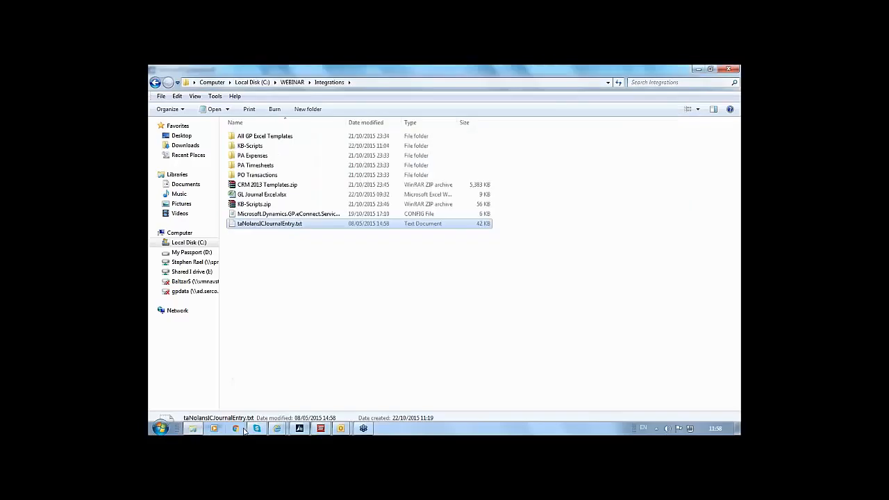
# Step: Bring up SmartConnect's map list, then switch to the GoToWebinar browser window with a new tab
pyautogui.click(320, 429)
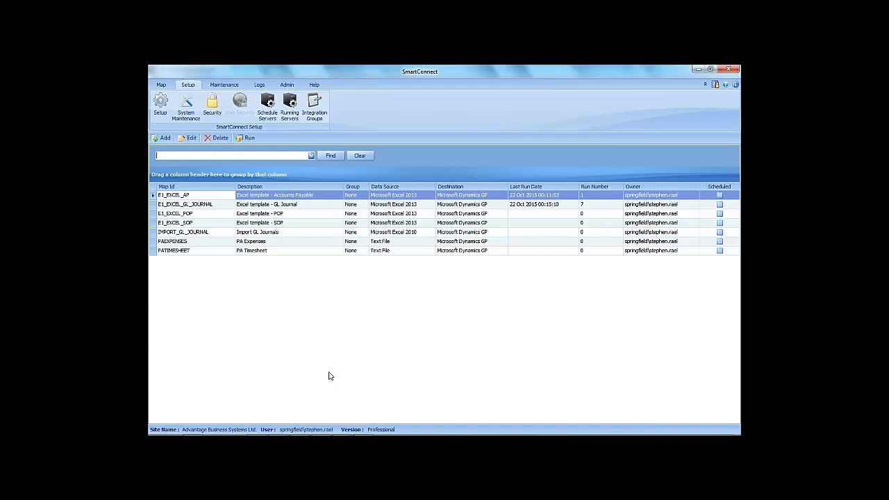
pyautogui.moveTo(320, 428)
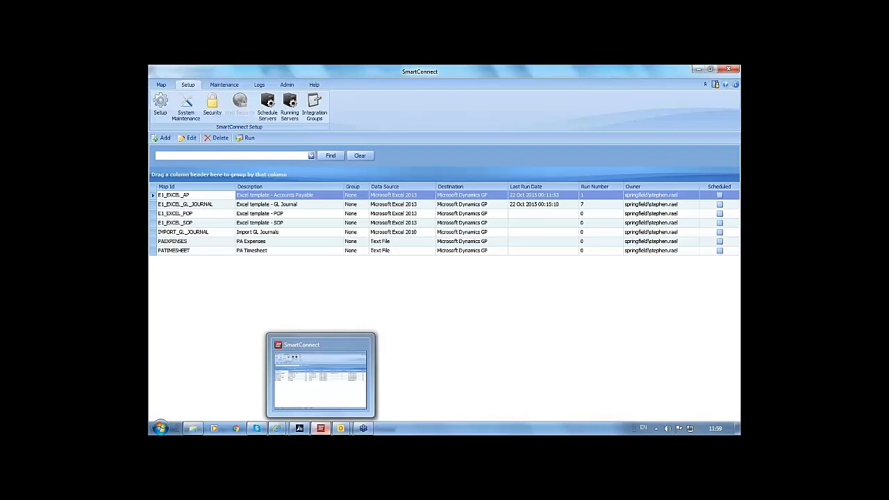
pyautogui.moveTo(278, 429)
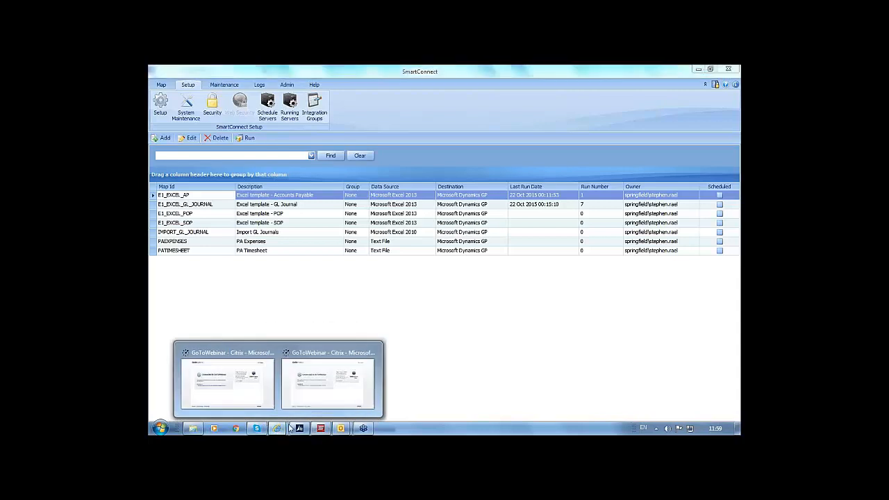
pyautogui.click(303, 411)
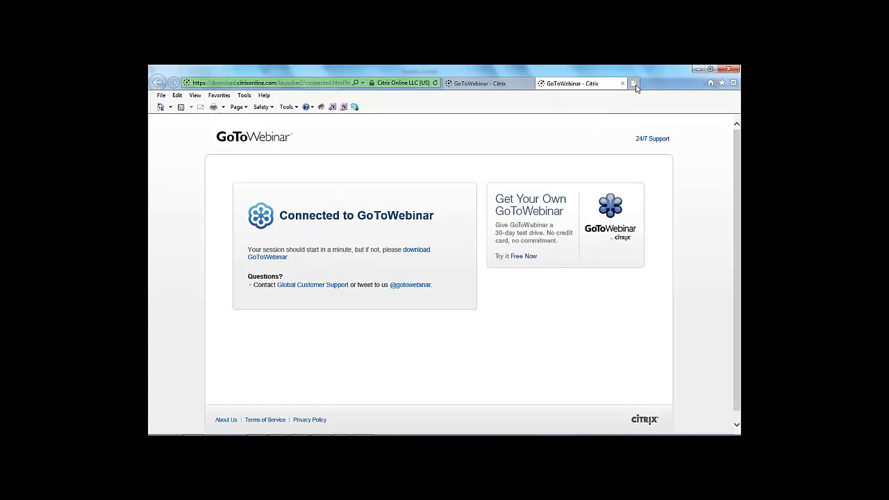
pyautogui.click(635, 84)
pyautogui.click(276, 86)
pyautogui.press('BackSpace')
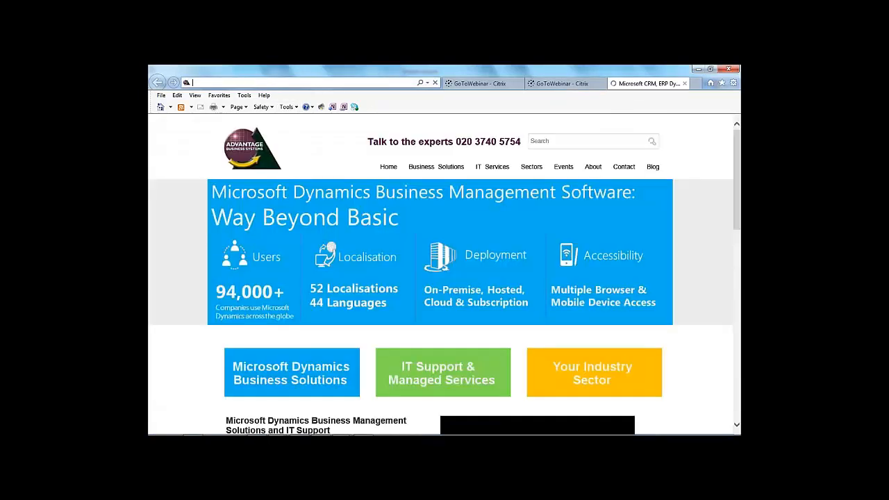
pyautogui.write('www.')
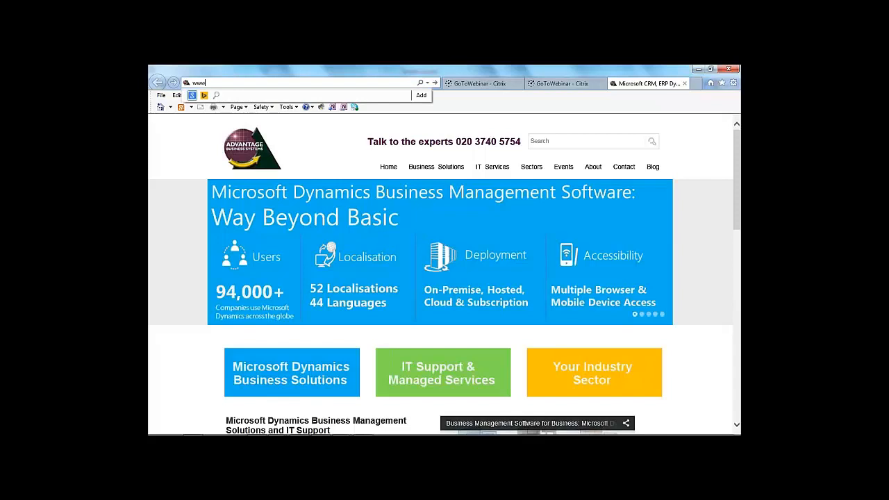
pyautogui.write('google.com')
pyautogui.press('Return')
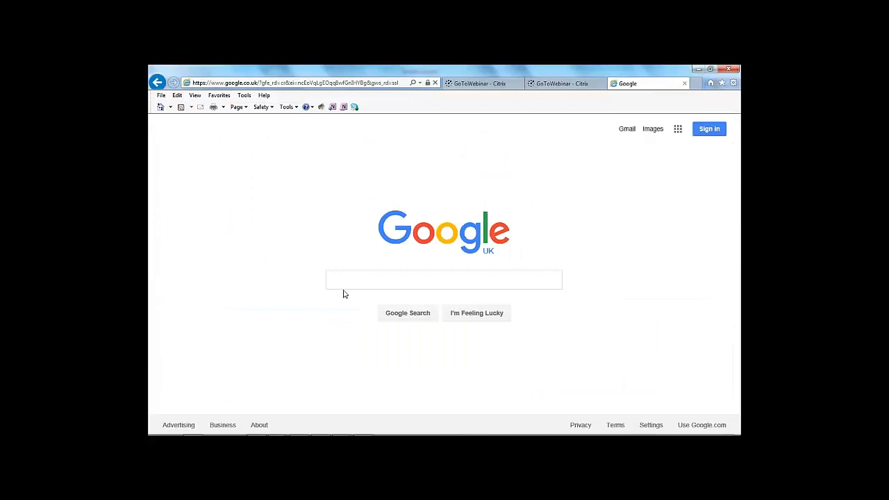
pyautogui.write('eC')
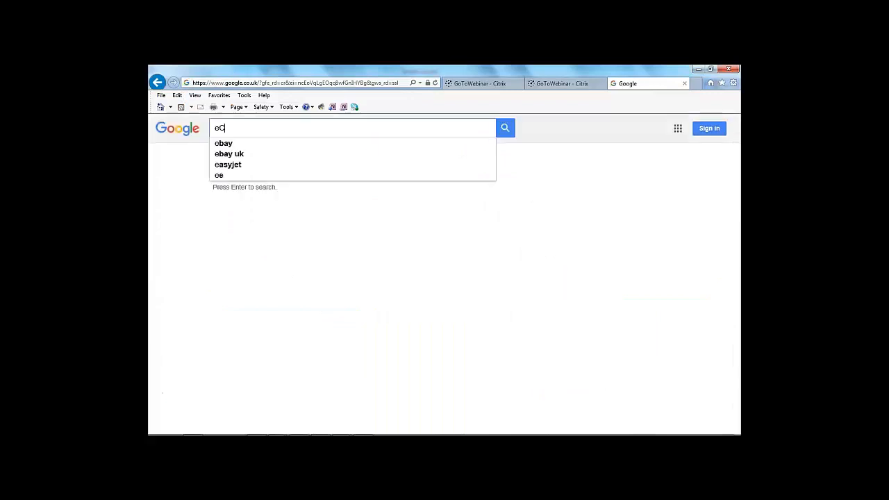
pyautogui.write('onnect')
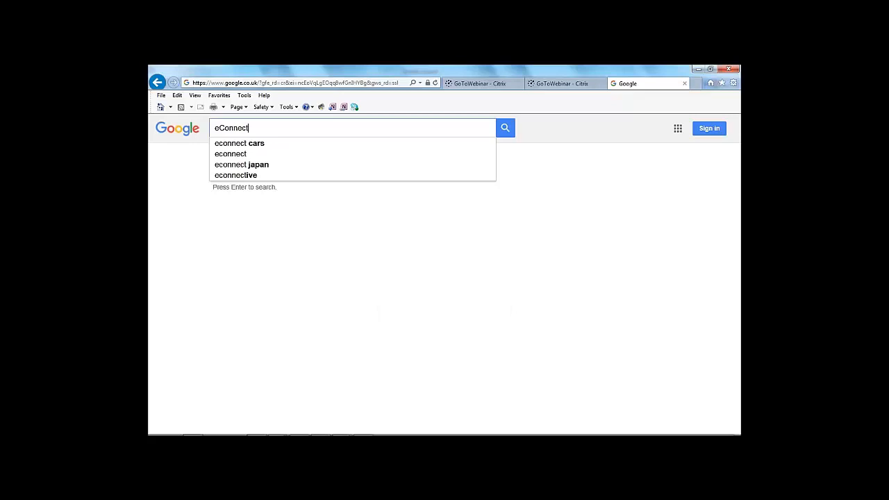
pyautogui.write(' Sche')
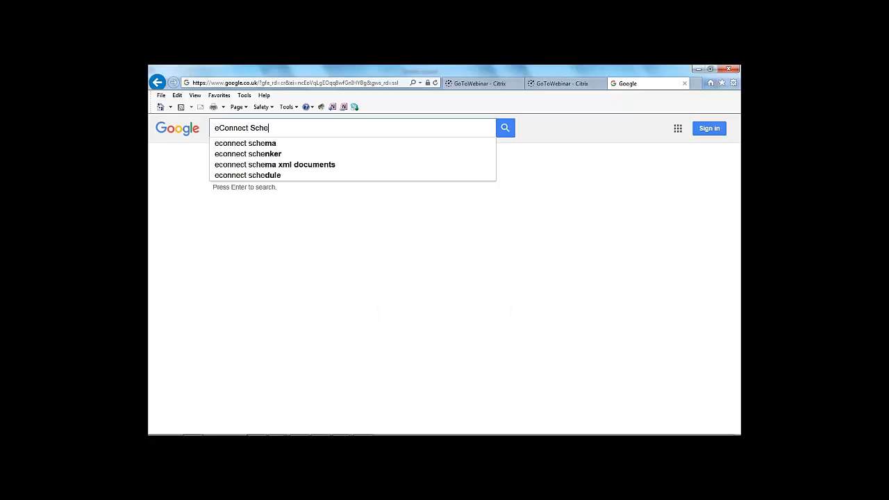
pyautogui.write('ma Ref')
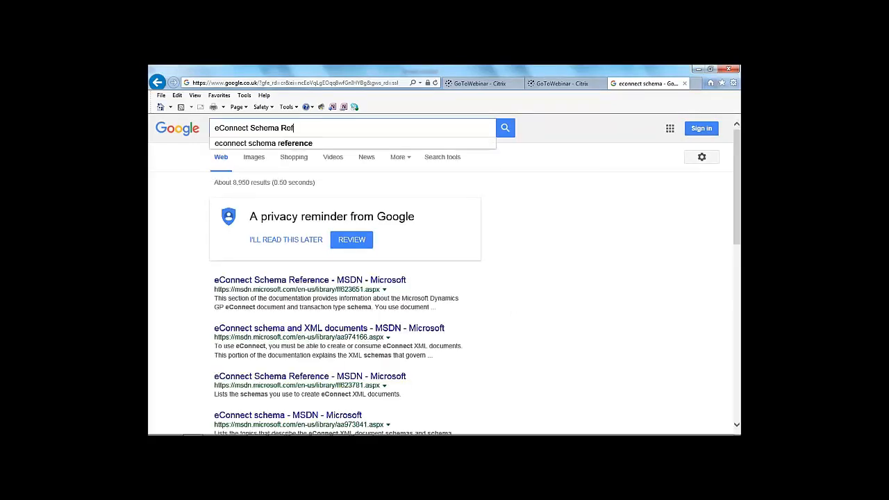
# Step: Navigate MSDN's eConnect Schema Reference via Project Accounting and PAMiscLogExpenseType to taPAMiscLogHdrInsert
pyautogui.click(309, 281)
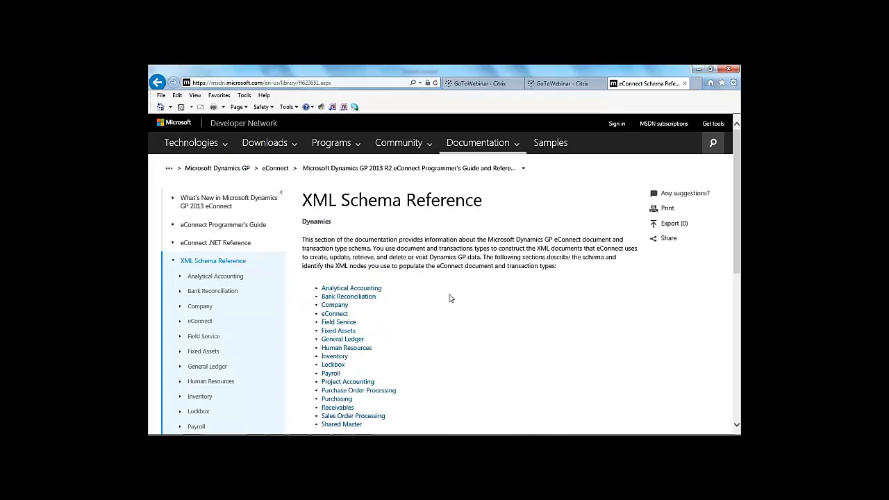
pyautogui.scroll(-1, 442, 326)
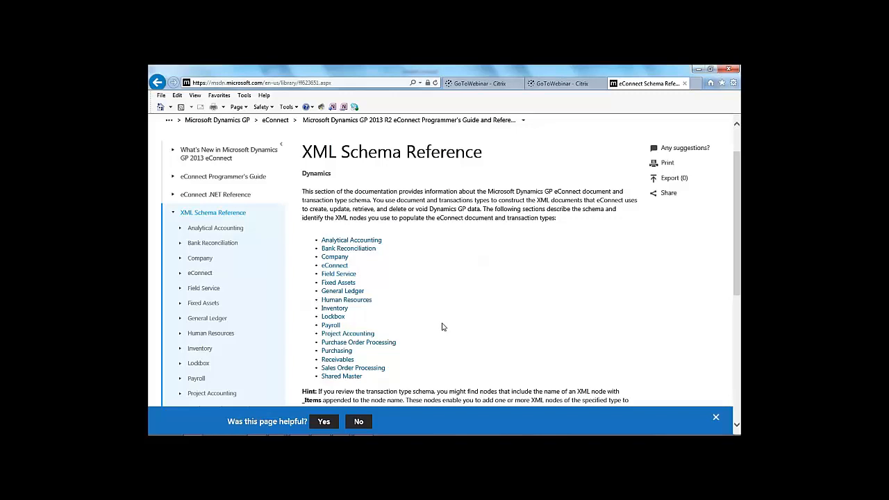
pyautogui.click(347, 334)
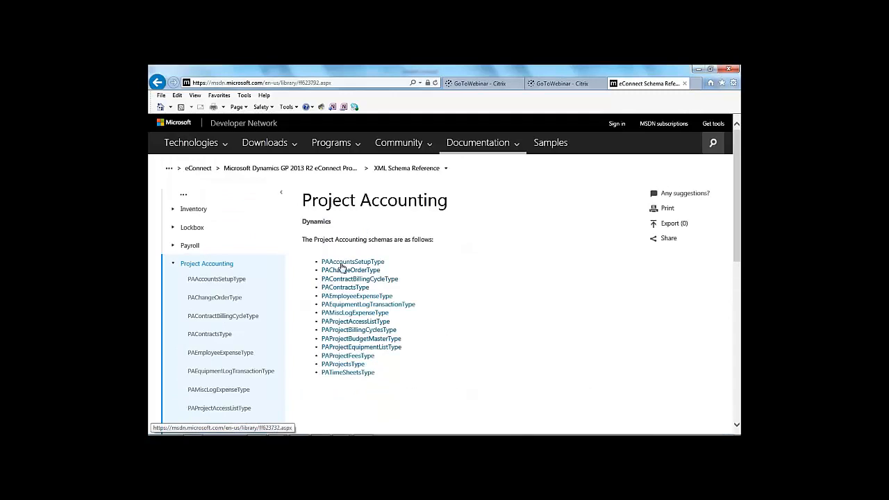
pyautogui.click(355, 314)
pyautogui.scroll(-2, 361, 316)
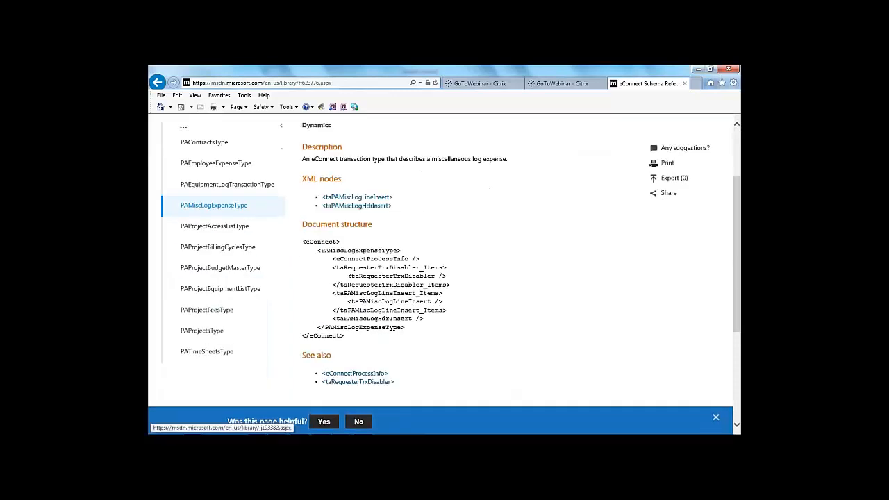
pyautogui.click(354, 207)
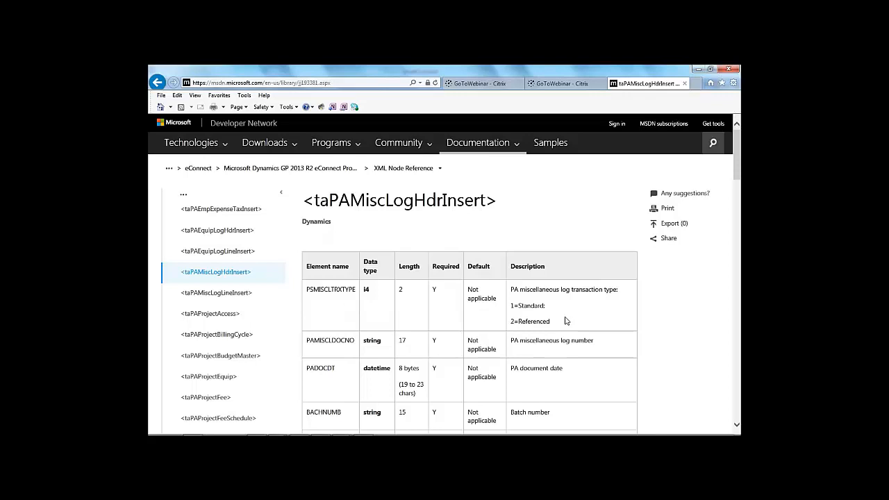
# Step: Scroll through the taPAMiscLogHdrInsert field table, then return to the PAMiscLogExpenseType page
pyautogui.scroll(-1, 566, 321)
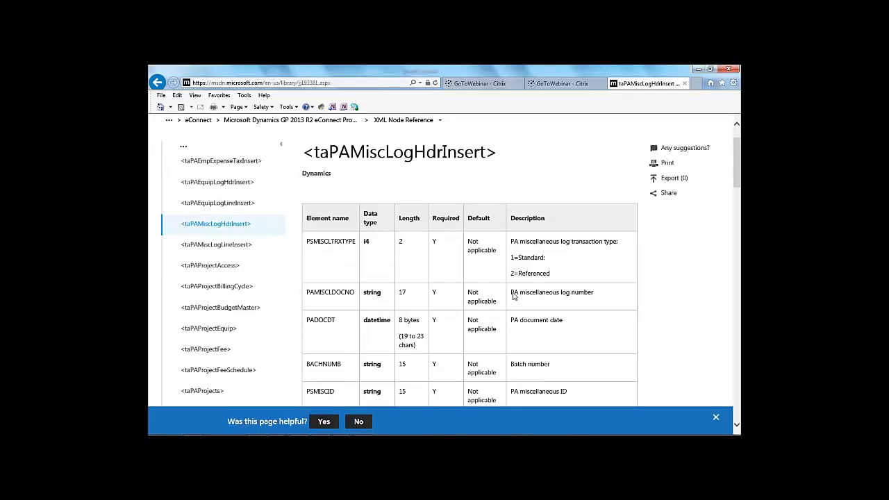
pyautogui.scroll(-4, 519, 257)
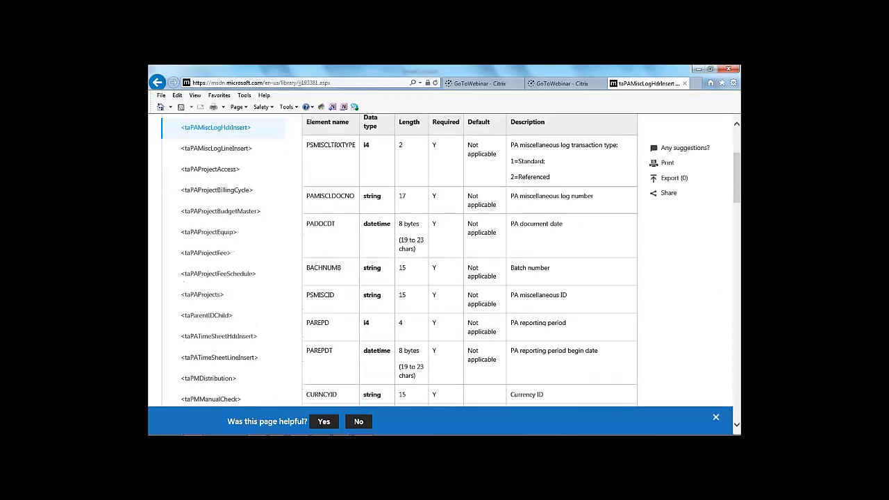
pyautogui.scroll(-2, 463, 261)
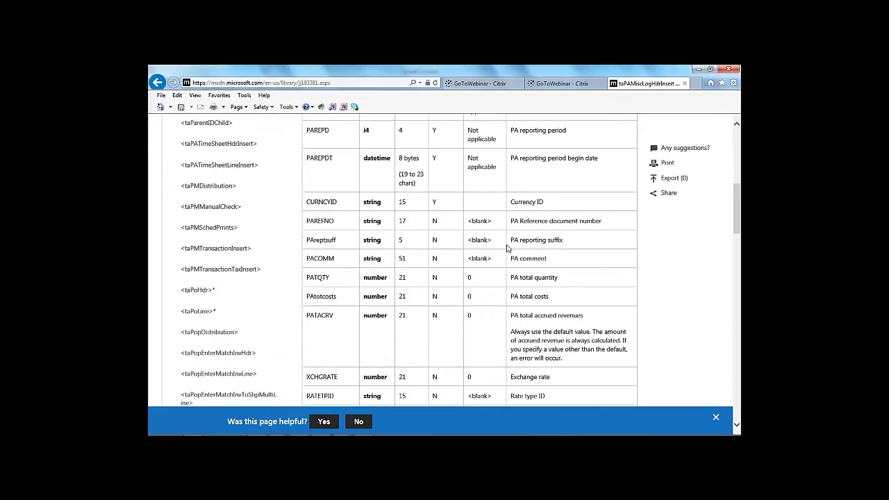
pyautogui.scroll(3, 519, 303)
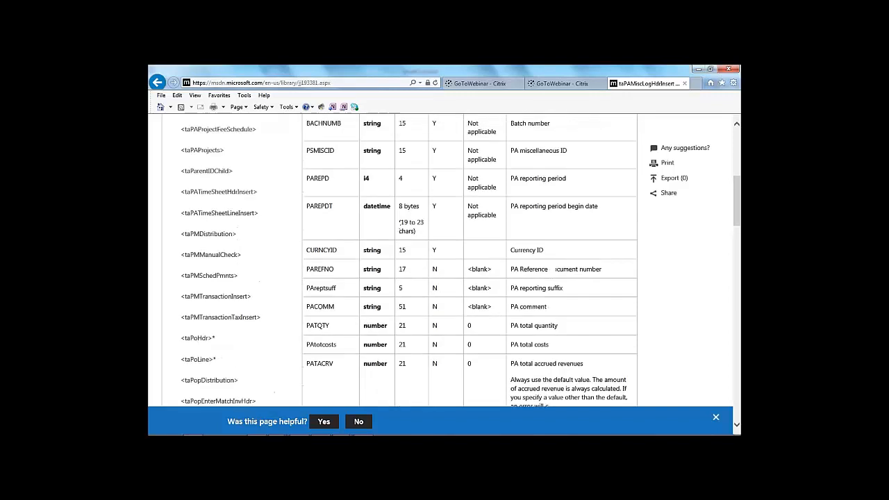
pyautogui.scroll(-5, 519, 303)
pyautogui.scroll(-2, 463, 260)
pyautogui.scroll(3, 462, 260)
pyautogui.scroll(-3, 462, 260)
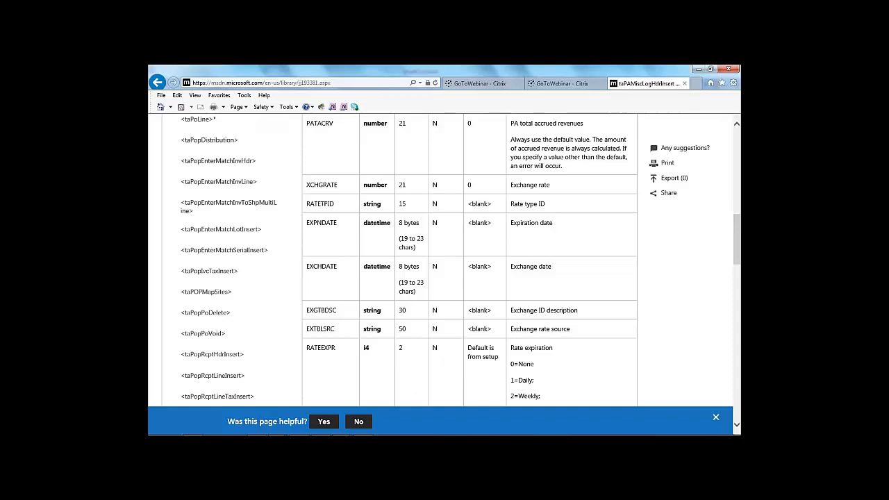
pyautogui.scroll(5, 469, 260)
pyautogui.scroll(2, 445, 260)
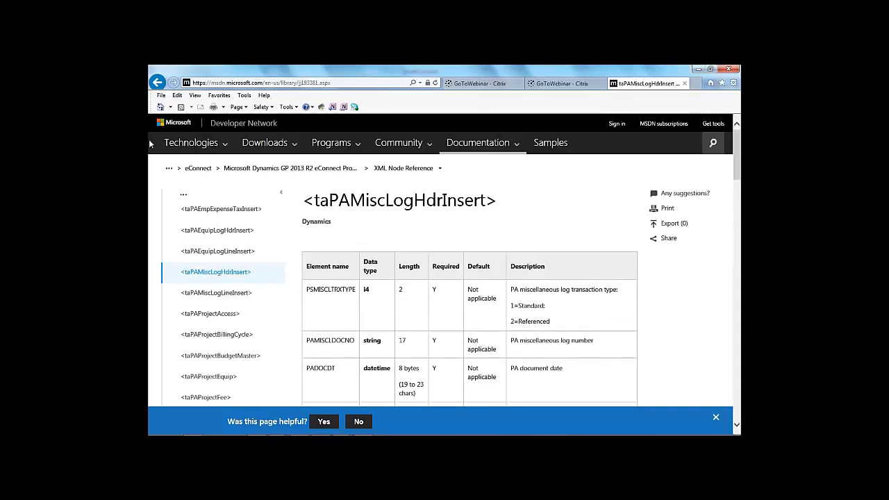
pyautogui.click(158, 82)
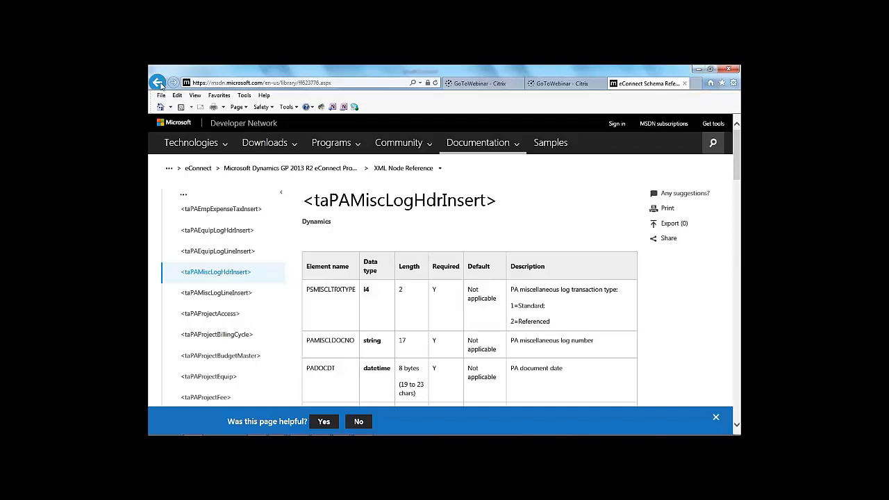
# Step: Review the taPAMiscLogLineInsert field definitions, then close the MSDN documentation tab
pyautogui.click(347, 200)
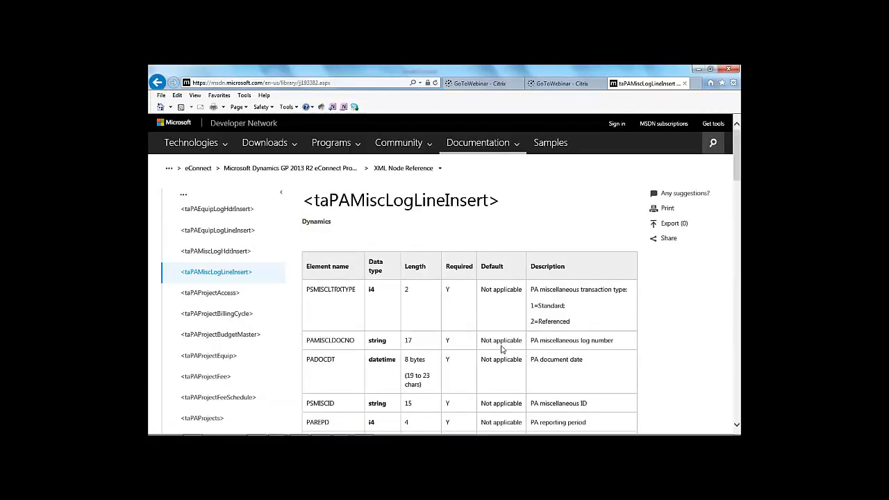
pyautogui.scroll(-2, 503, 350)
pyautogui.scroll(-2, 501, 343)
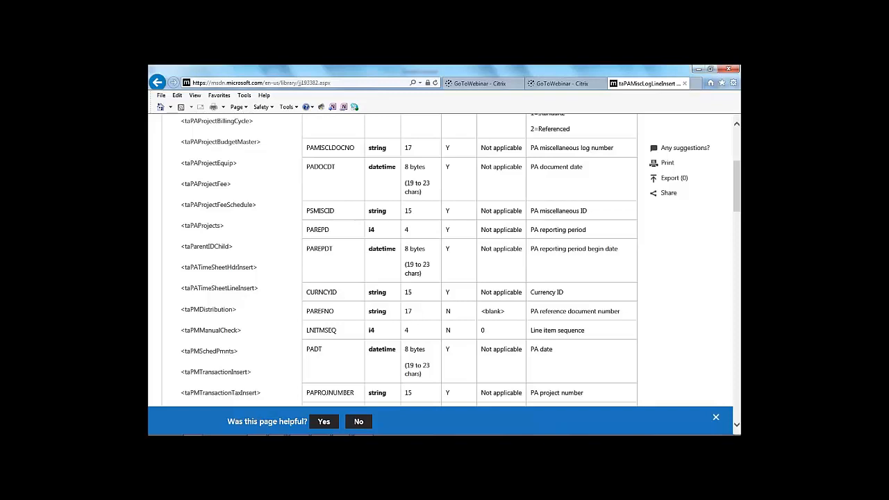
pyautogui.scroll(-2, 523, 292)
pyautogui.click(158, 82)
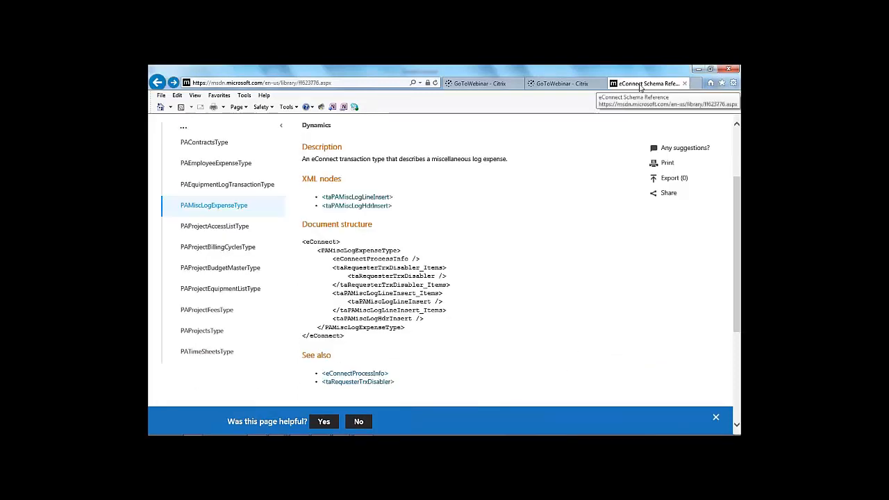
pyautogui.click(685, 84)
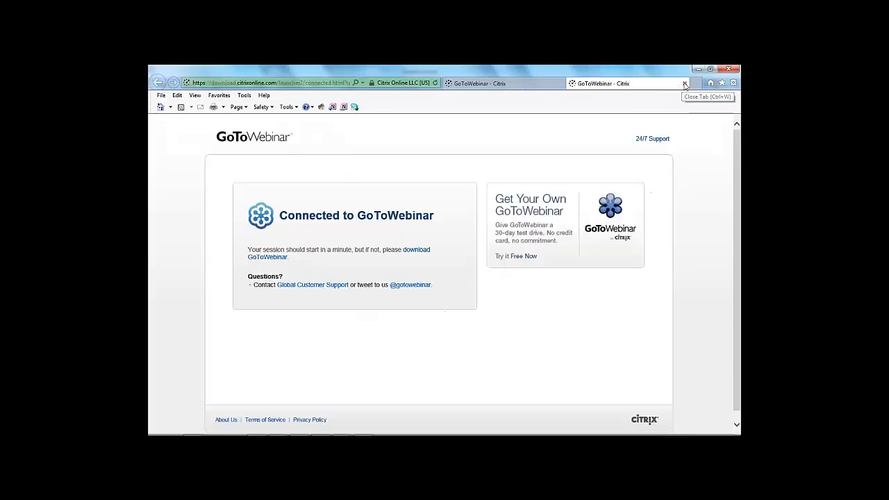
# Step: Bring SmartConnect forward and open Setup to list the installed connectors
pyautogui.click(299, 428)
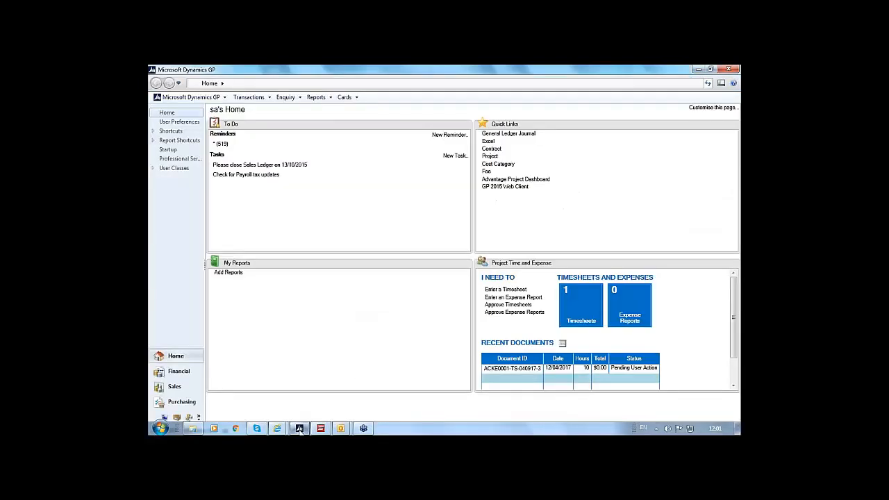
pyautogui.click(320, 429)
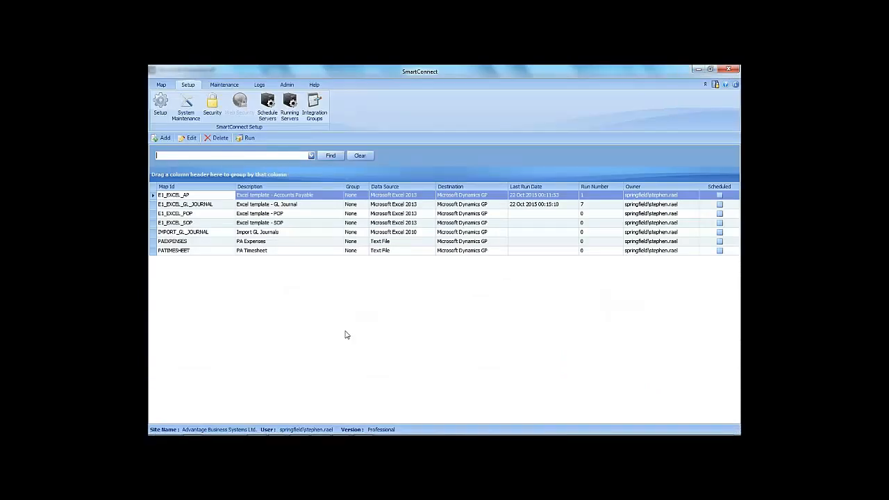
pyautogui.click(160, 104)
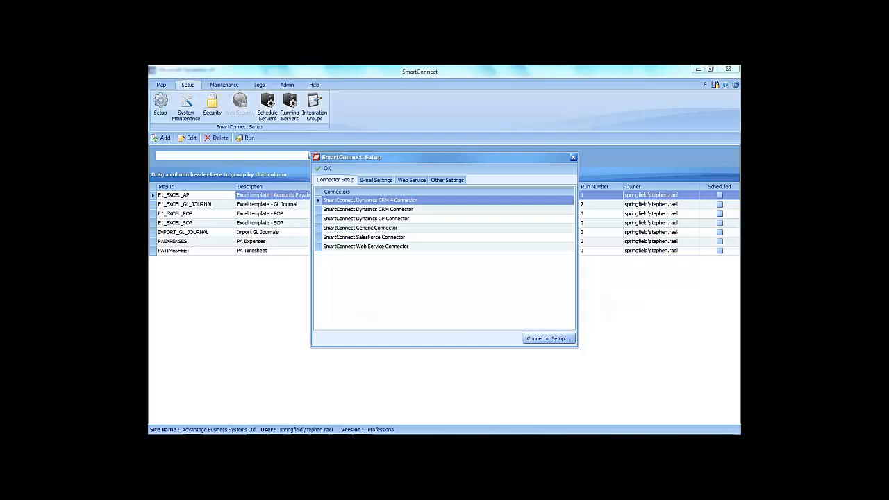
pyautogui.doubleClick(342, 220)
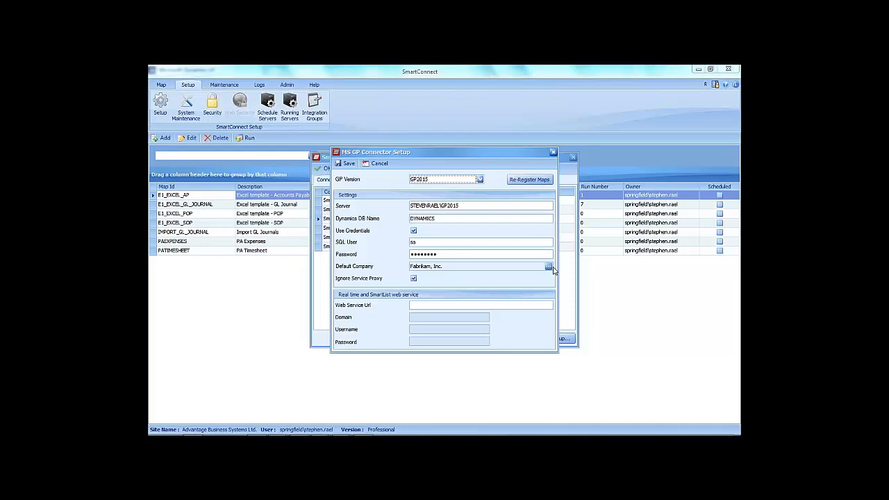
pyautogui.click(347, 163)
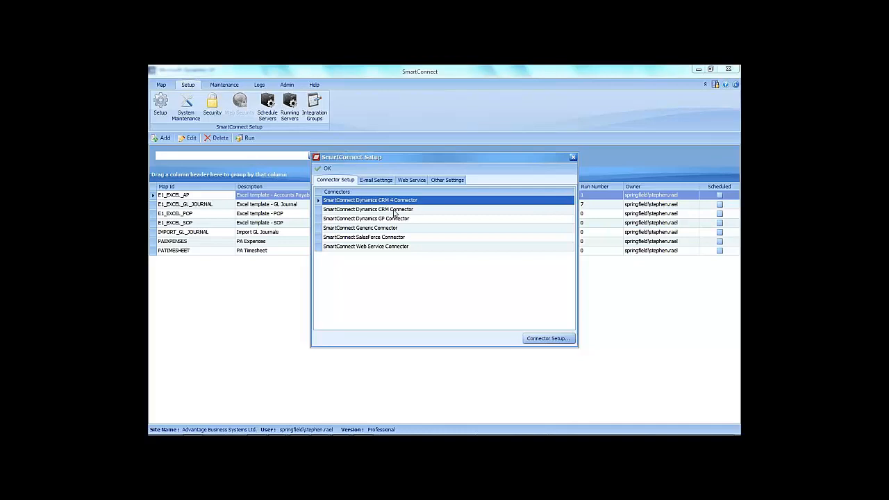
pyautogui.doubleClick(394, 209)
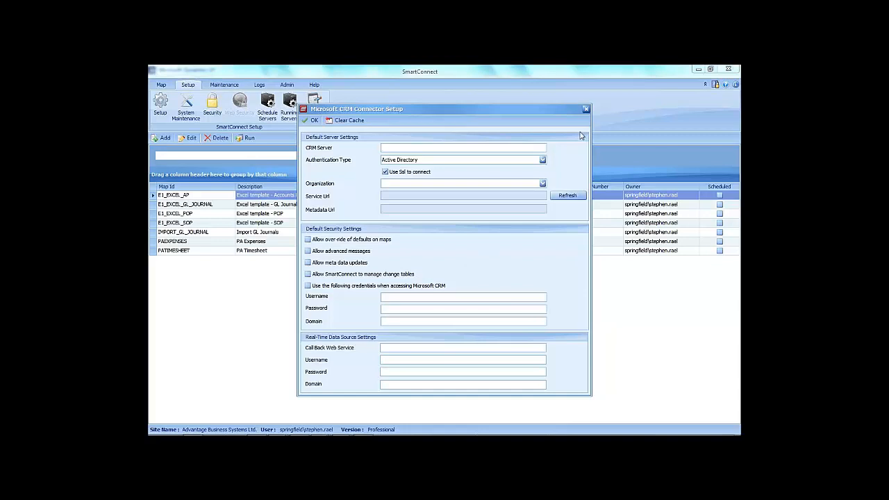
pyautogui.click(586, 112)
pyautogui.click(479, 265)
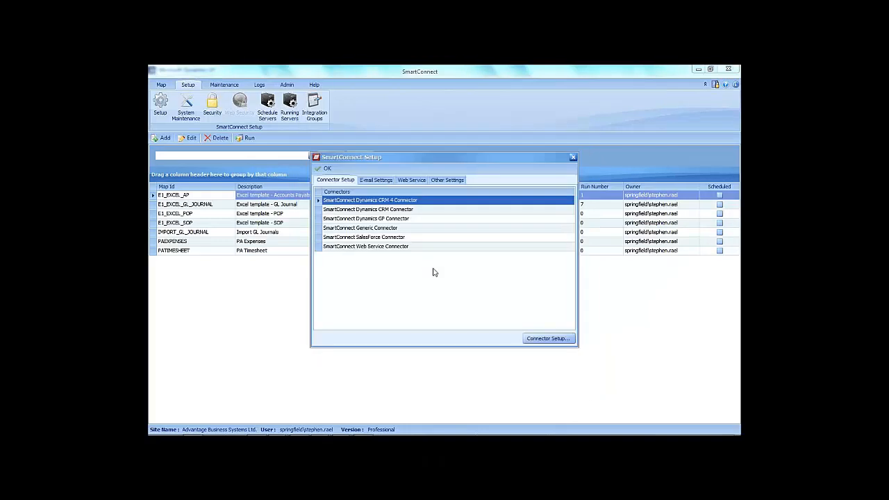
pyautogui.click(366, 238)
# Step: Open the SalesForce connector setup showing its SmartConnect.svc service URL on port 5557
pyautogui.doubleClick(366, 238)
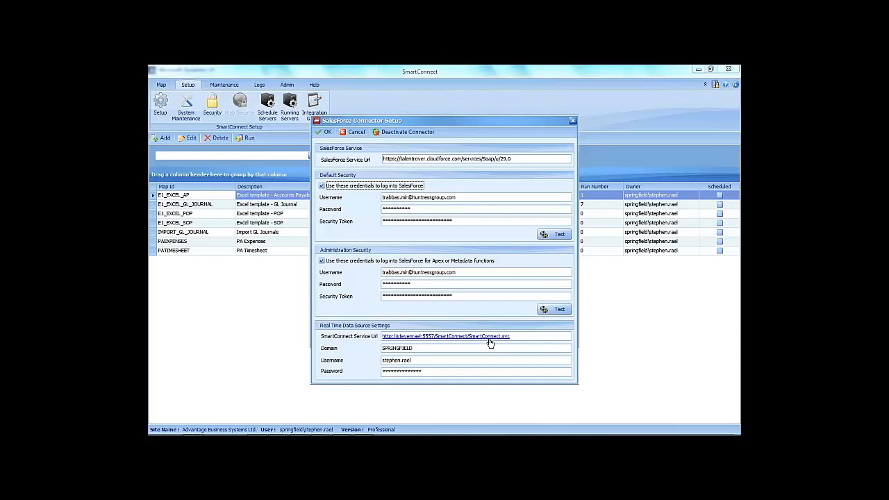
# Step: Test the SmartConnect.svc service URL in the browser, which reports 'Endpoint not found.'
pyautogui.click(430, 337)
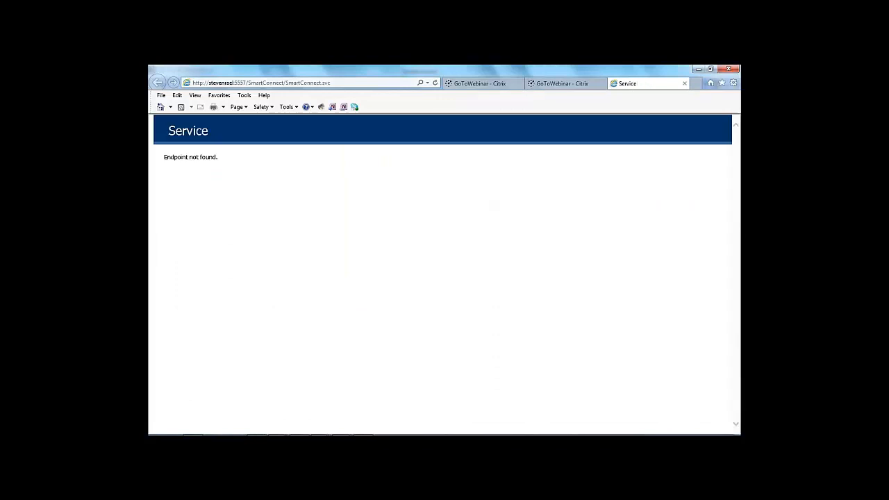
# Step: Close the Service test tab and accept the SalesForce Connector Setup with OK
pyautogui.click(685, 83)
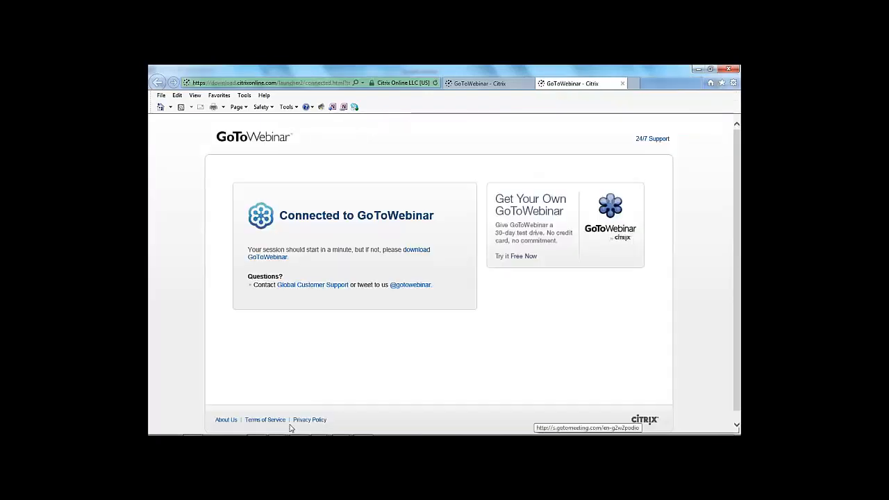
pyautogui.moveTo(336, 429)
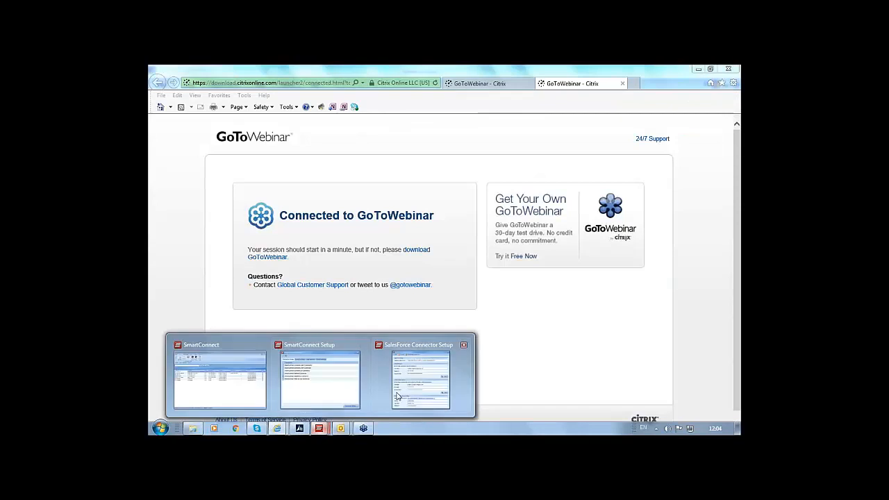
pyautogui.click(415, 397)
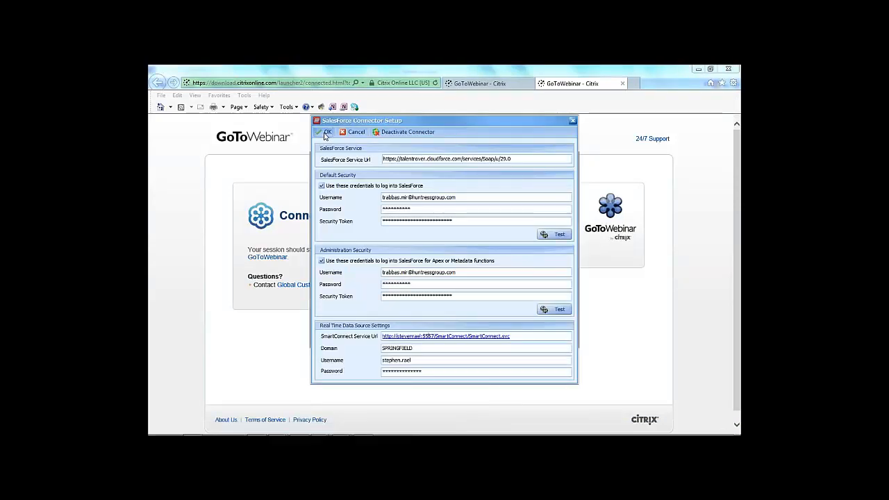
pyautogui.click(325, 133)
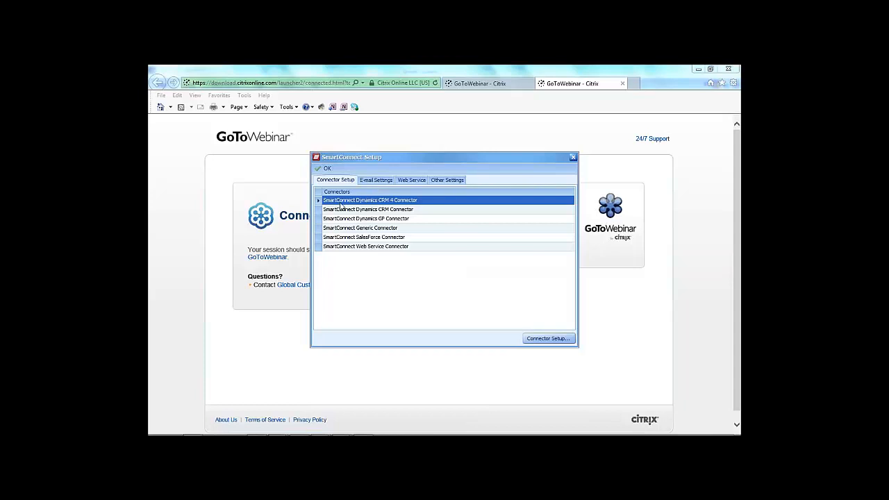
# Step: Review the E-mail, Web Service and Other Settings tabs (Day / Month / Year dates), then close Setup
pyautogui.click(377, 182)
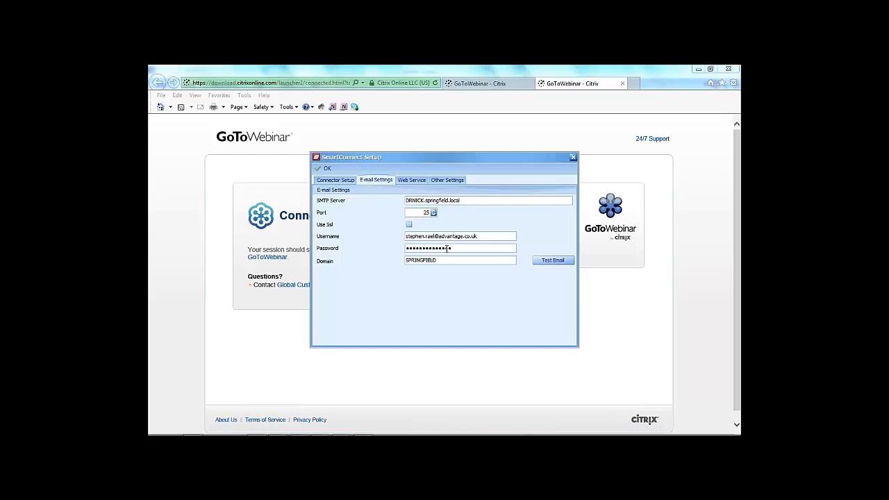
pyautogui.click(411, 181)
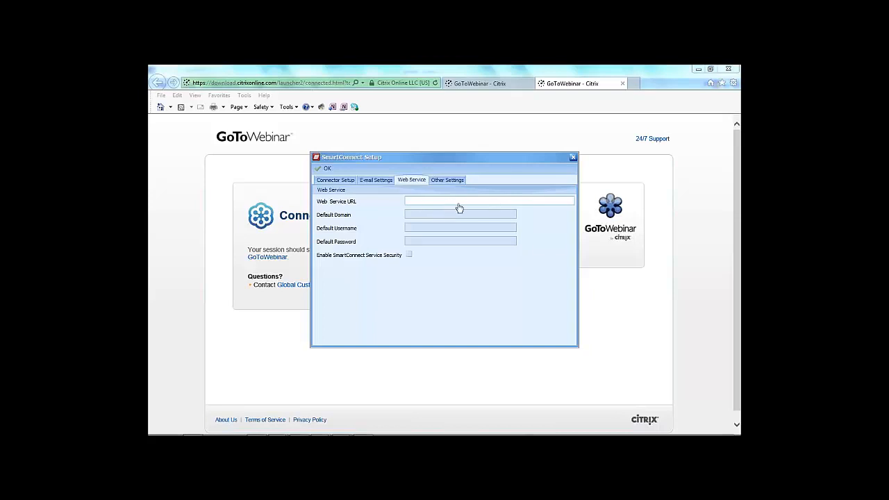
pyautogui.click(448, 182)
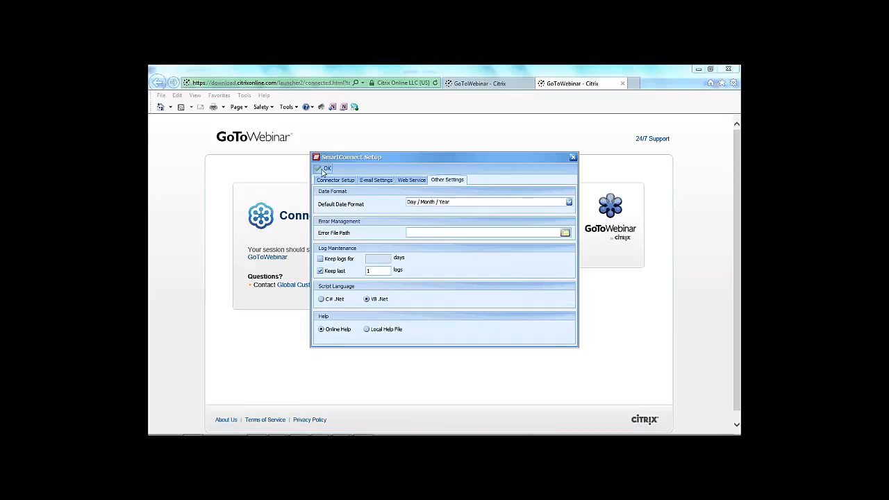
pyautogui.click(325, 168)
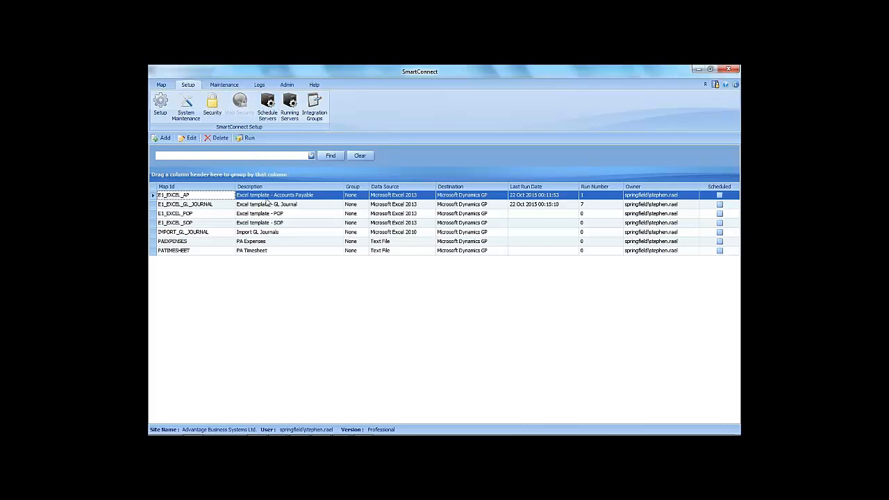
# Step: Select the E1_EXCEL_GL_JOURNAL map and open it in Map Setup for editing
pyautogui.click(288, 204)
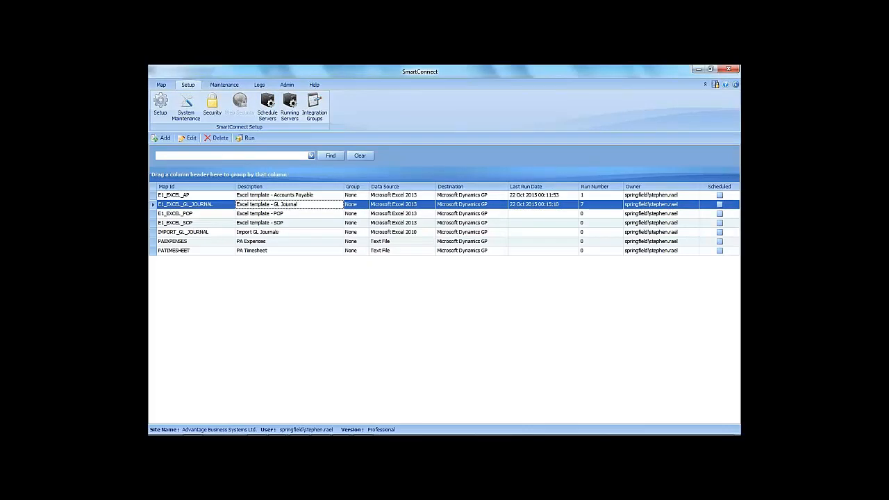
pyautogui.click(584, 159)
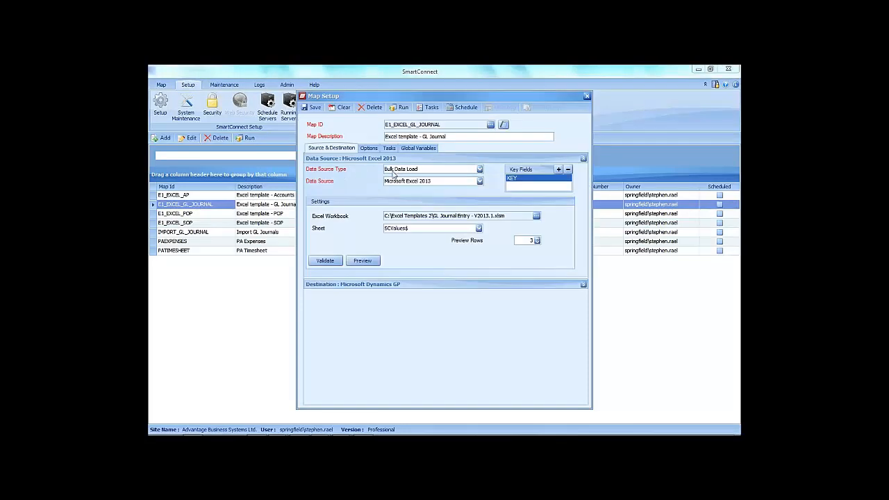
# Step: Review the data source types, keeping Bulk Data Load as the source type
pyautogui.click(478, 170)
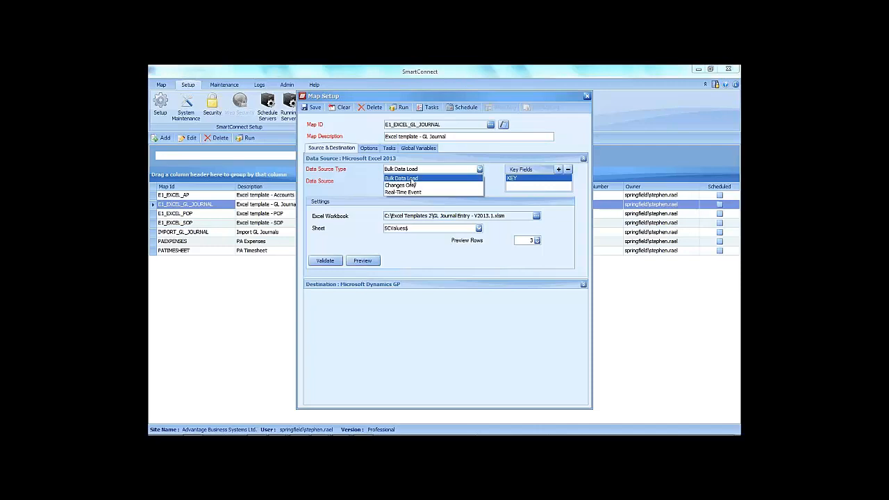
pyautogui.click(411, 179)
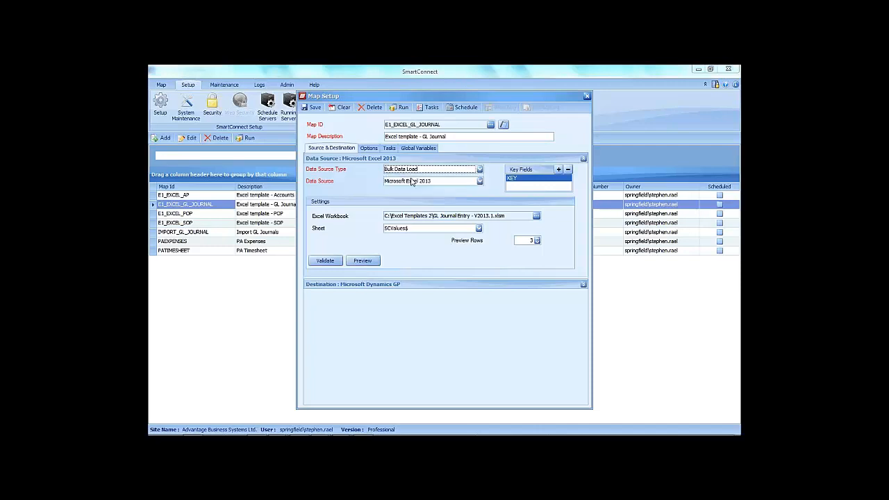
pyautogui.click(478, 181)
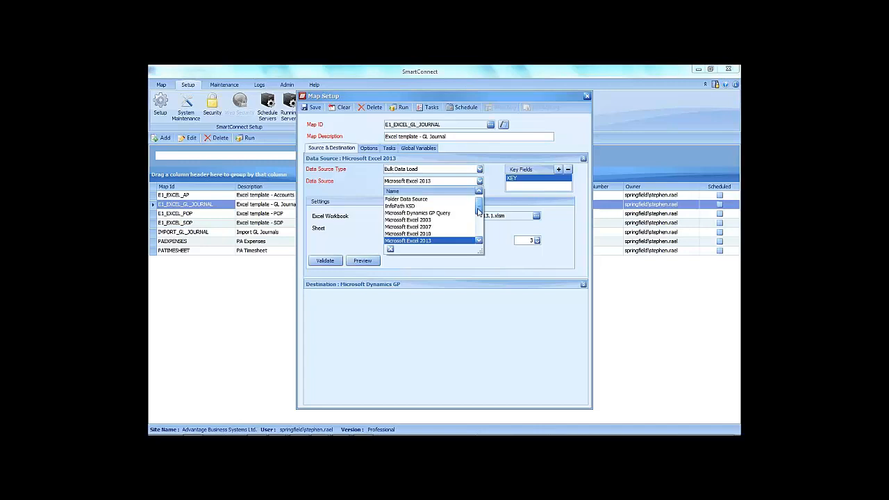
pyautogui.scroll(1, 479, 204)
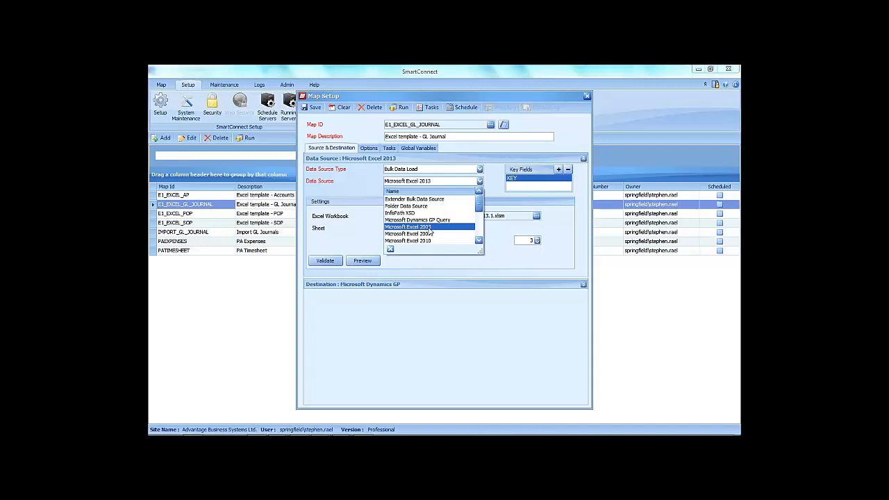
# Step: Keep Microsoft Excel 2013 as the data source and expand the Microsoft Dynamics GP destination
pyautogui.click(478, 240)
pyautogui.click(477, 239)
pyautogui.click(478, 240)
pyautogui.click(478, 240)
pyautogui.click(478, 240)
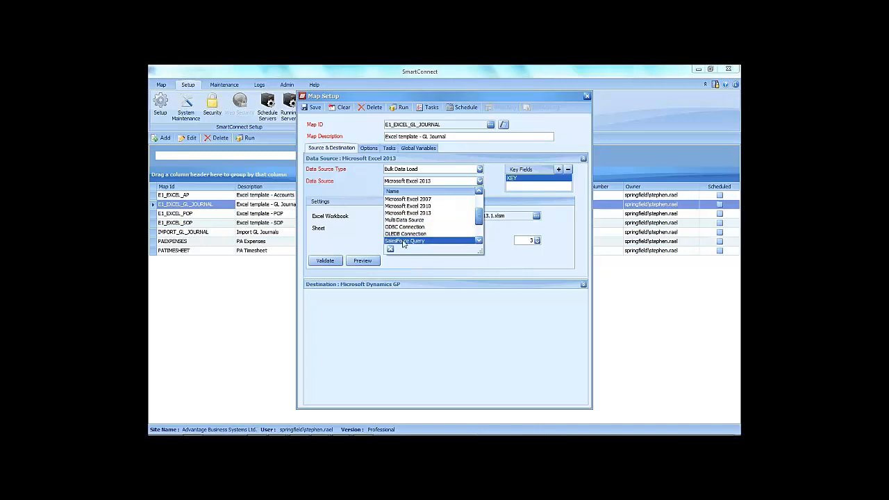
pyautogui.click(479, 241)
pyautogui.click(479, 241)
pyautogui.click(479, 241)
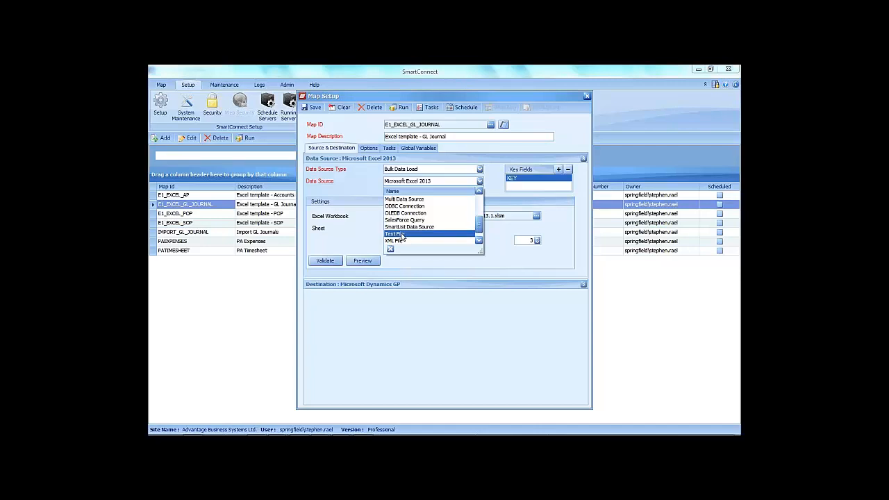
pyautogui.click(478, 241)
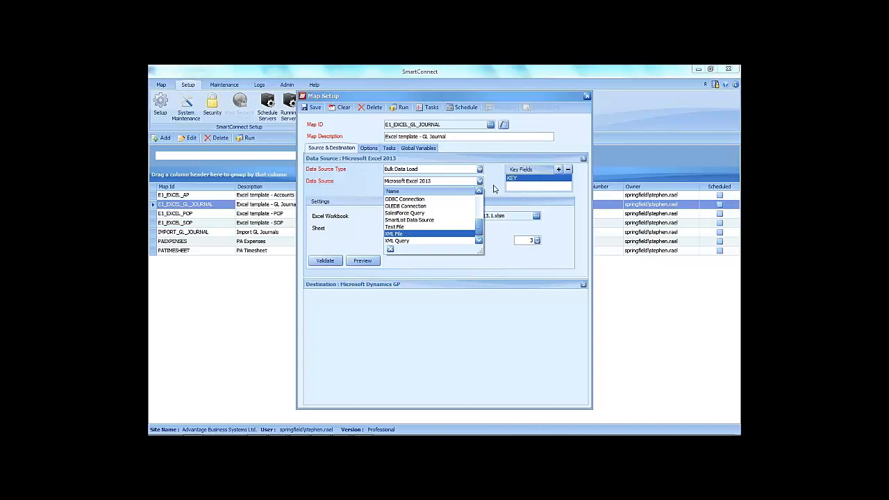
pyautogui.click(492, 179)
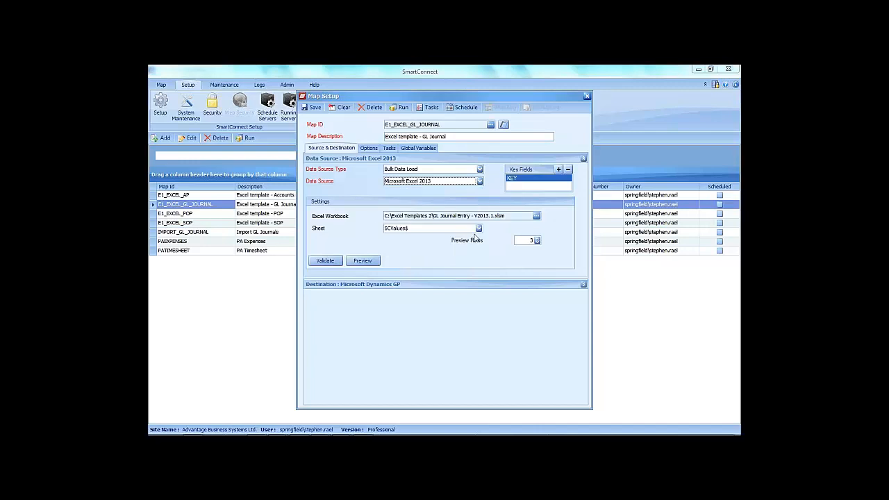
pyautogui.click(584, 285)
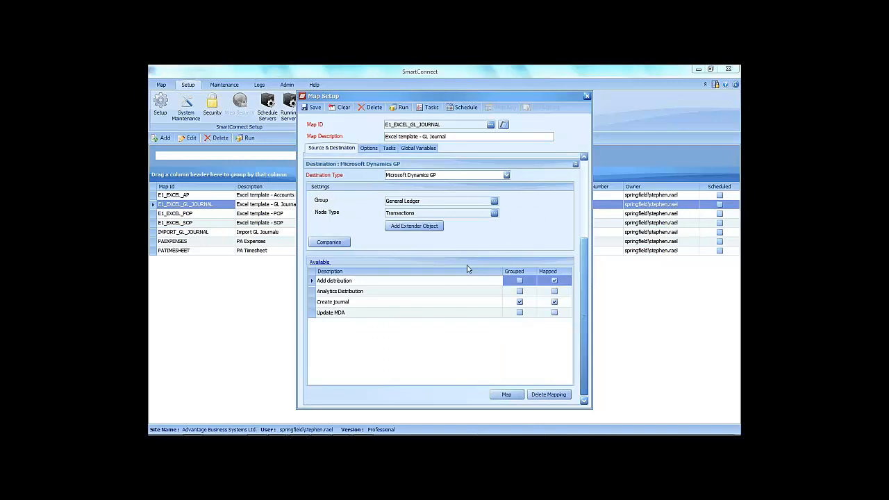
# Step: Review destination types, keep Microsoft Dynamics GP, then clear the Map Setup form
pyautogui.click(507, 176)
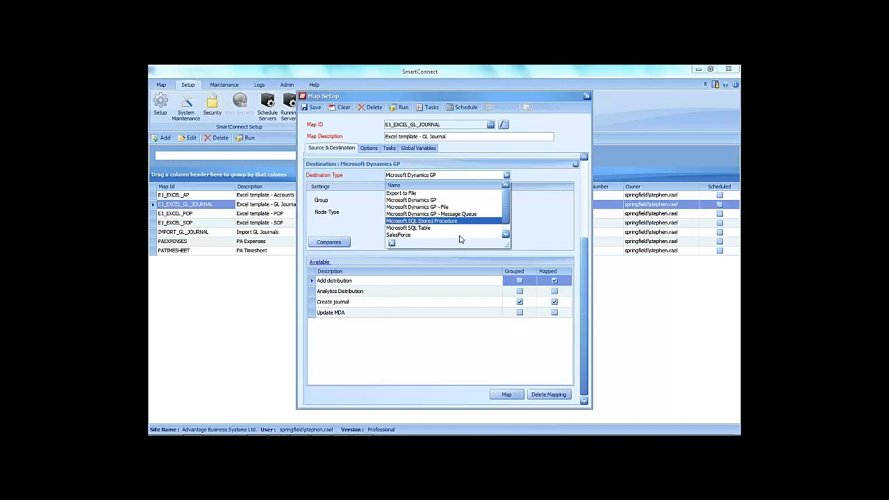
pyautogui.click(504, 235)
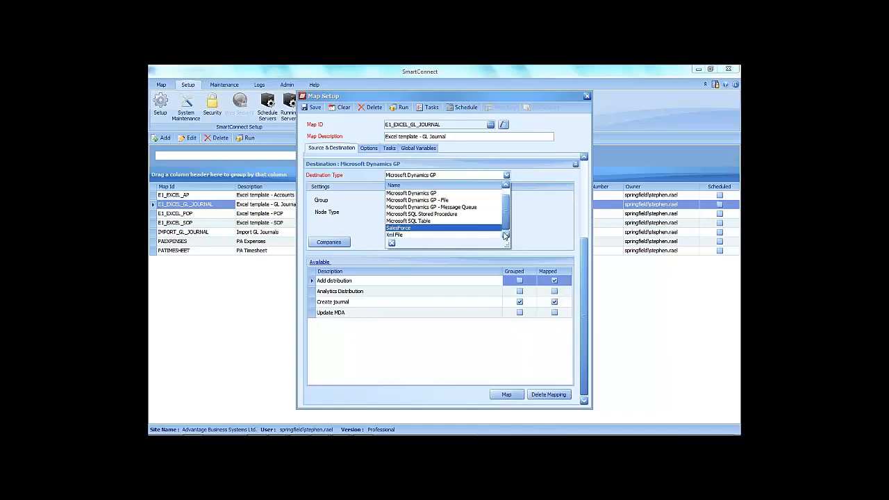
pyautogui.click(506, 201)
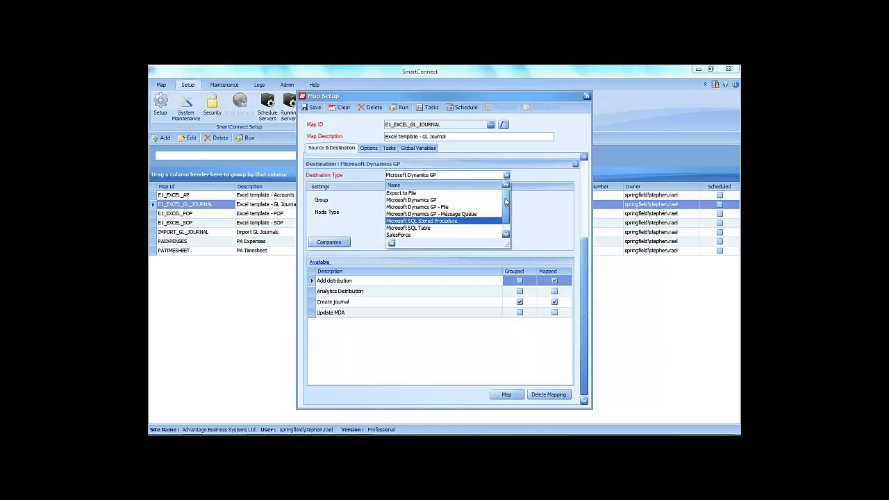
pyautogui.click(548, 220)
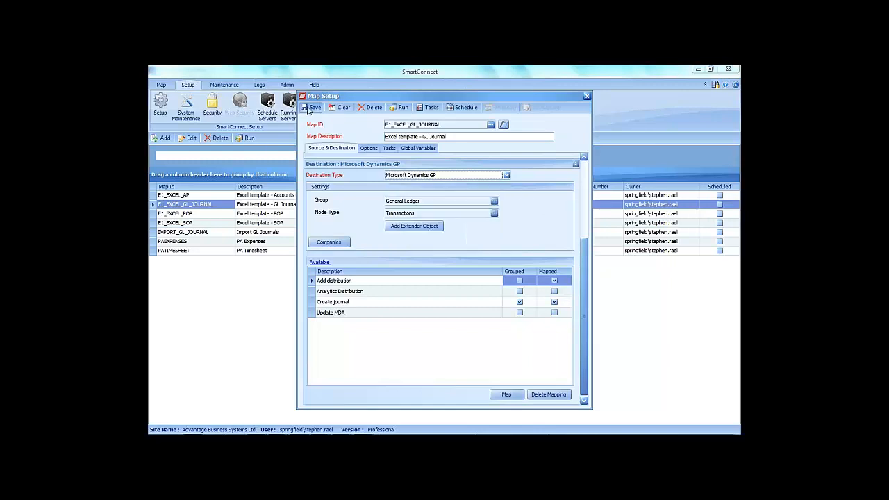
pyautogui.click(340, 107)
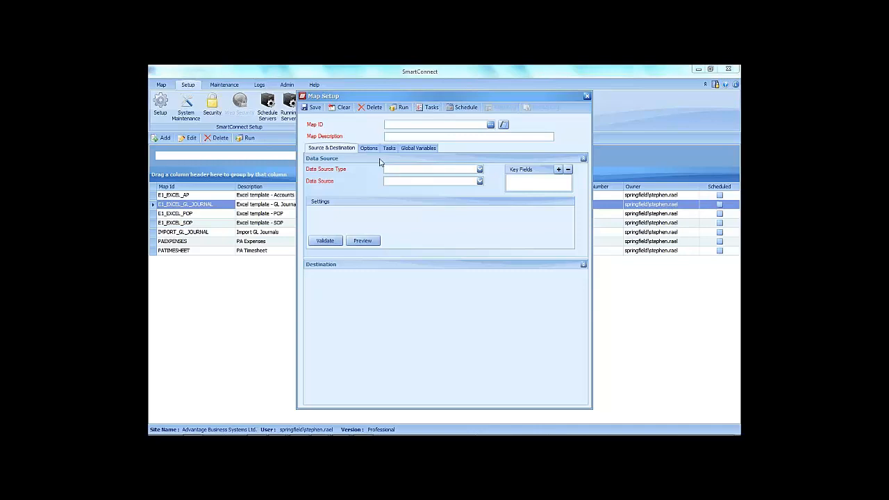
# Step: Enter map ID IMPORT_CUSTOMERS_SF with description 'Import Customers from Salesforce'
pyautogui.write('IMPORT_CUSTOMERS_SF')
pyautogui.press('Tab')
pyautogui.write('Import sale')
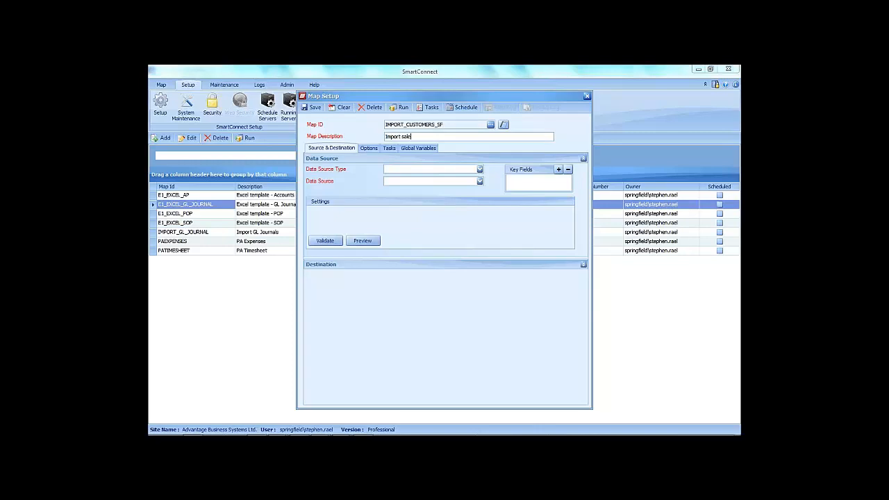
pyautogui.press('BackSpace')
pyautogui.press('BackSpace')
pyautogui.press('BackSpace')
pyautogui.write('Customers from Salesforce')
# Step: Set the source to Bulk Data Load with SalesForce Query and open its query designer
pyautogui.click(480, 170)
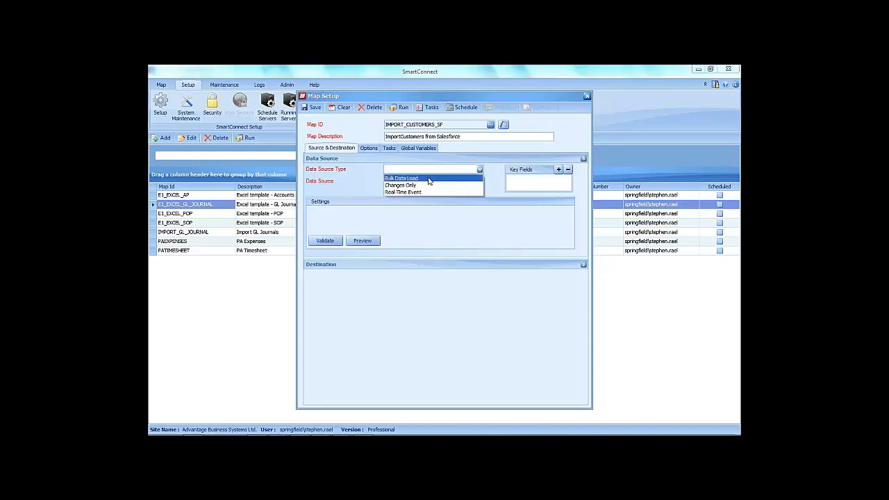
pyautogui.click(428, 175)
pyautogui.click(479, 182)
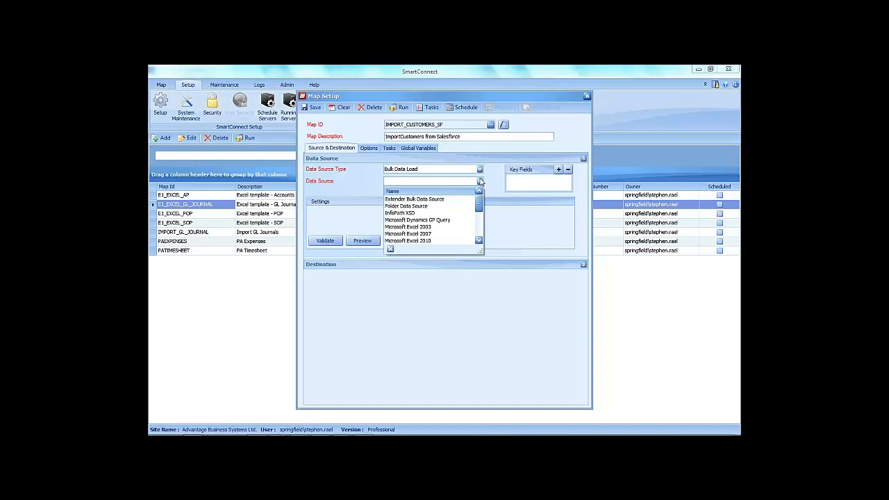
pyautogui.scroll(-3, 484, 208)
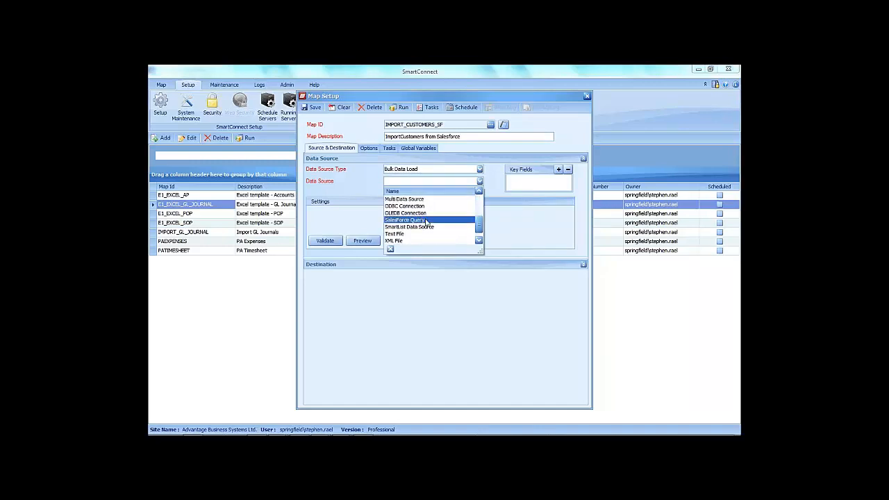
pyautogui.click(426, 221)
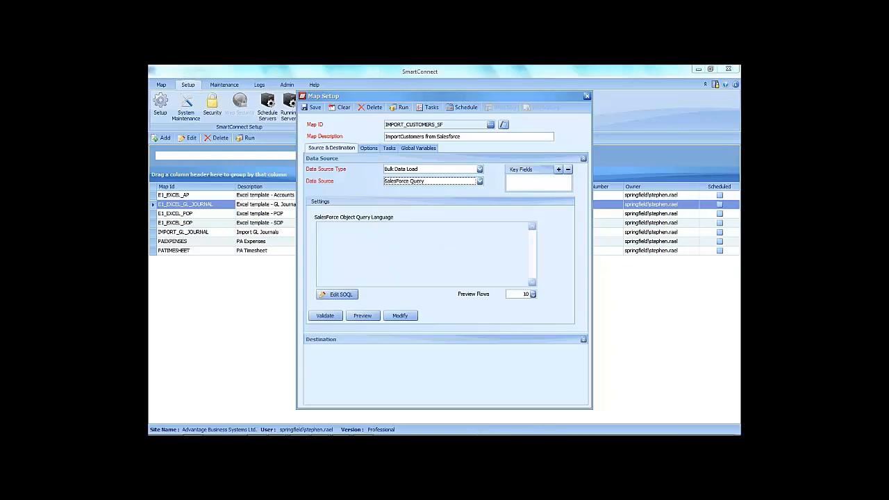
pyautogui.click(402, 316)
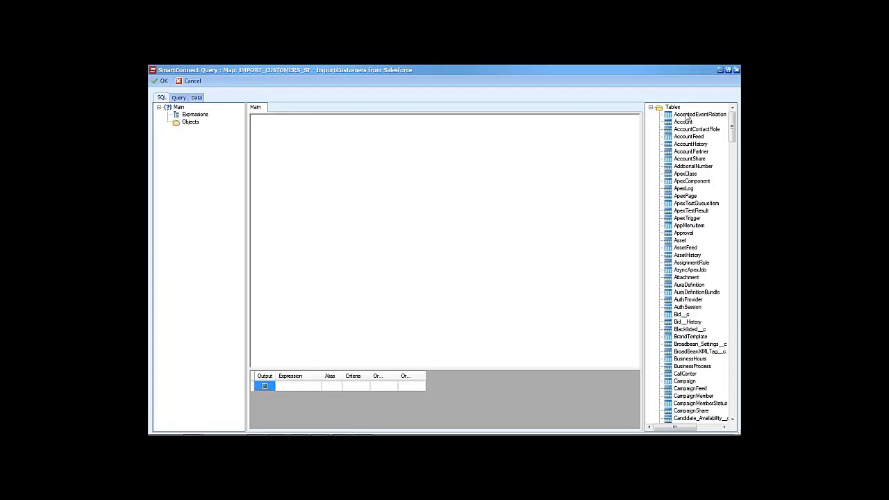
# Step: Build a query selecting all Account fields, check its SOQL text and data preview, and accept it
pyautogui.moveTo(685, 122); pyautogui.dragTo(318, 125)
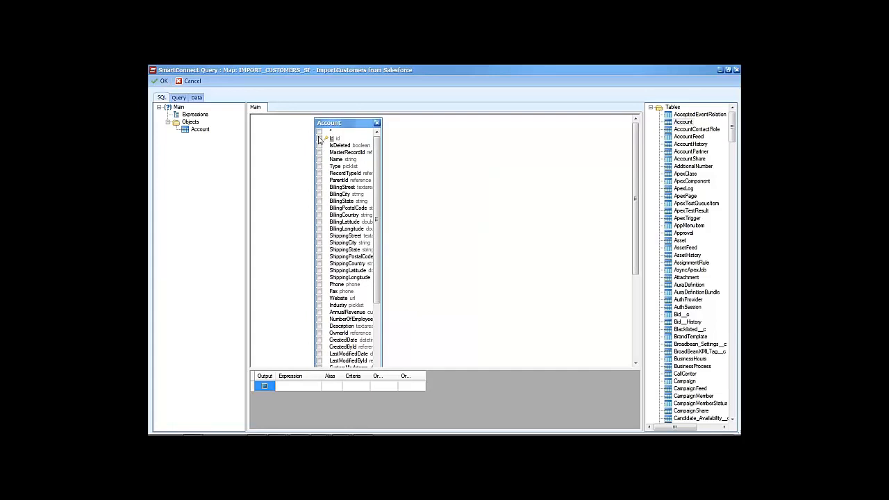
pyautogui.click(318, 132)
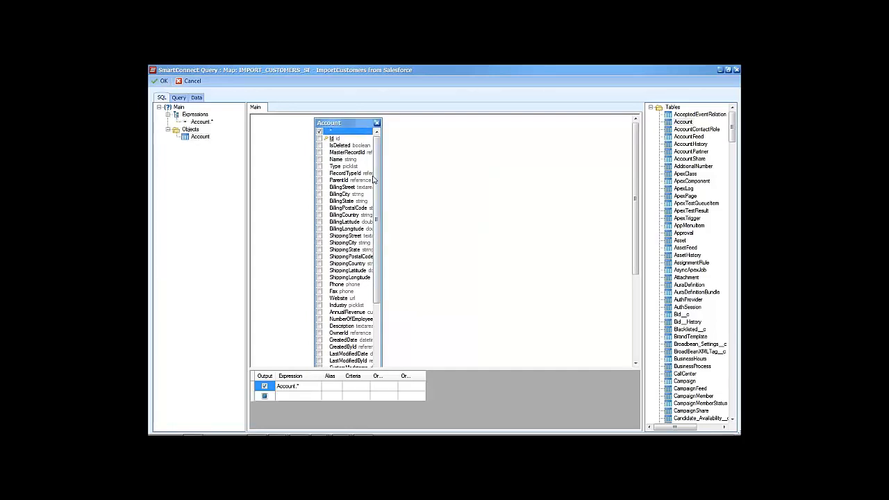
pyautogui.click(179, 98)
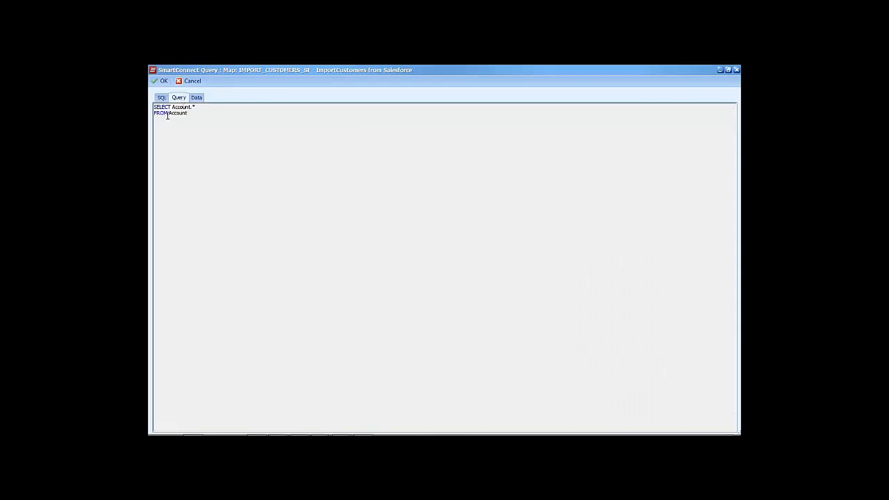
pyautogui.click(161, 98)
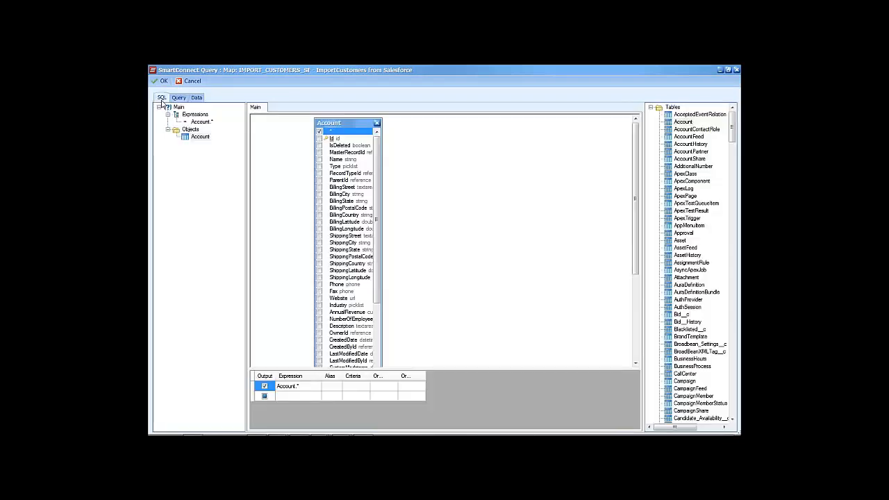
pyautogui.click(197, 98)
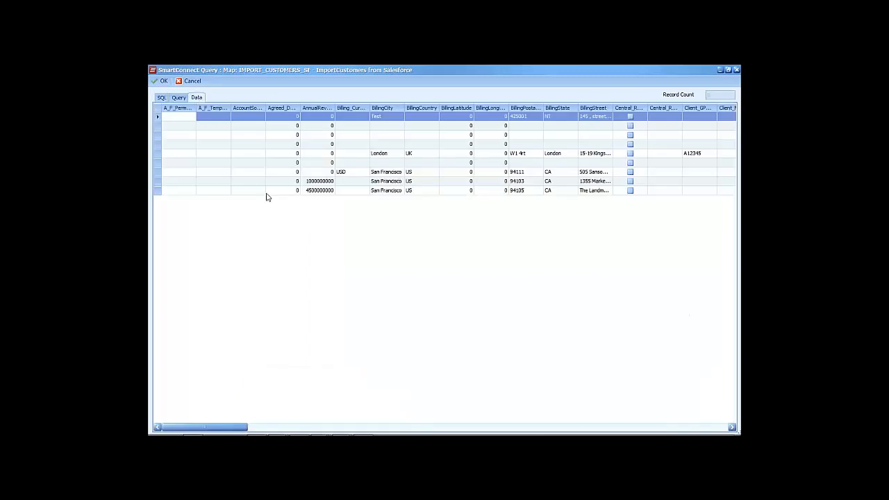
pyautogui.moveTo(214, 426); pyautogui.dragTo(506, 430)
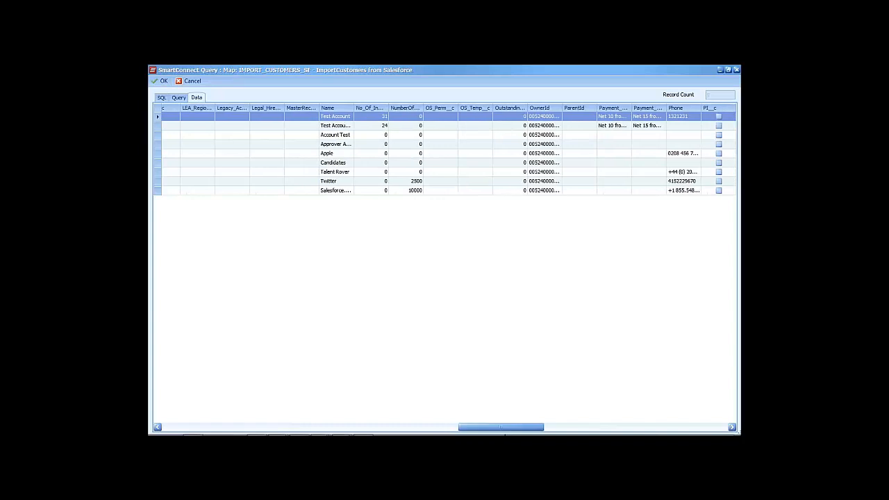
pyautogui.moveTo(479, 432); pyautogui.dragTo(345, 431)
pyautogui.click(164, 81)
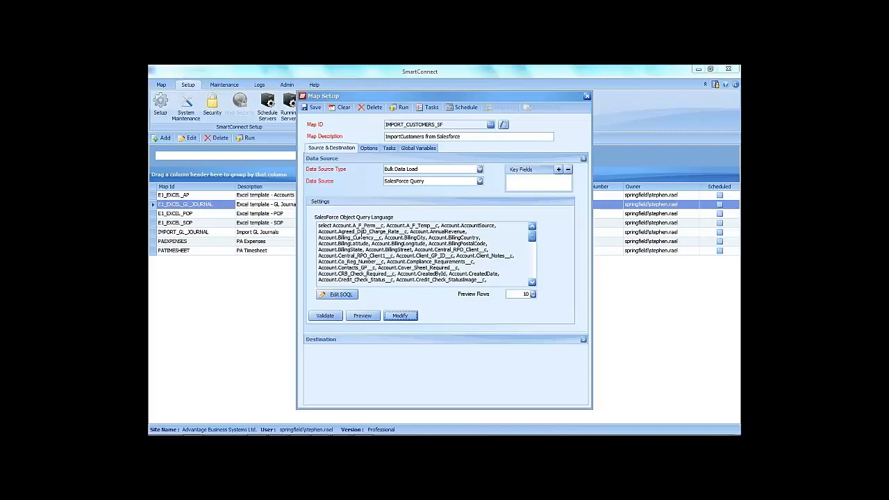
# Step: Add a new line at the end of the SOQL query, then discard the map with Clear
pyautogui.click(342, 296)
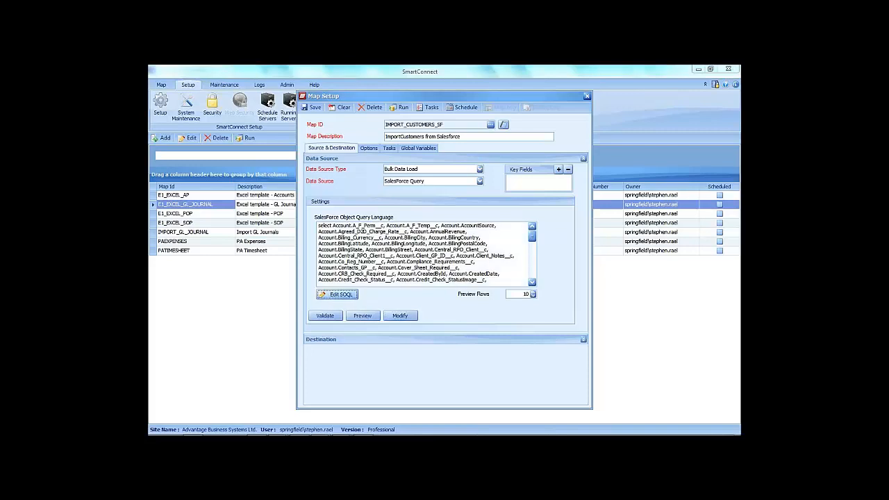
pyautogui.scroll(-10, 424, 252)
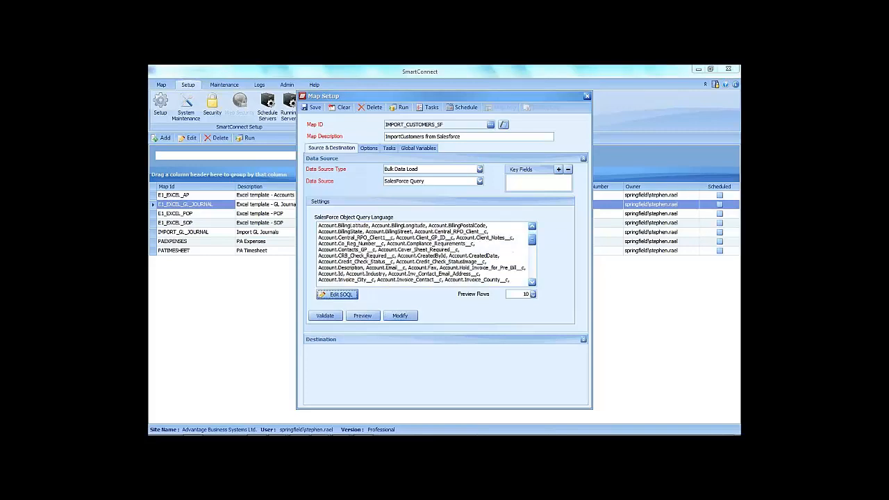
pyautogui.scroll(-10, 532, 283)
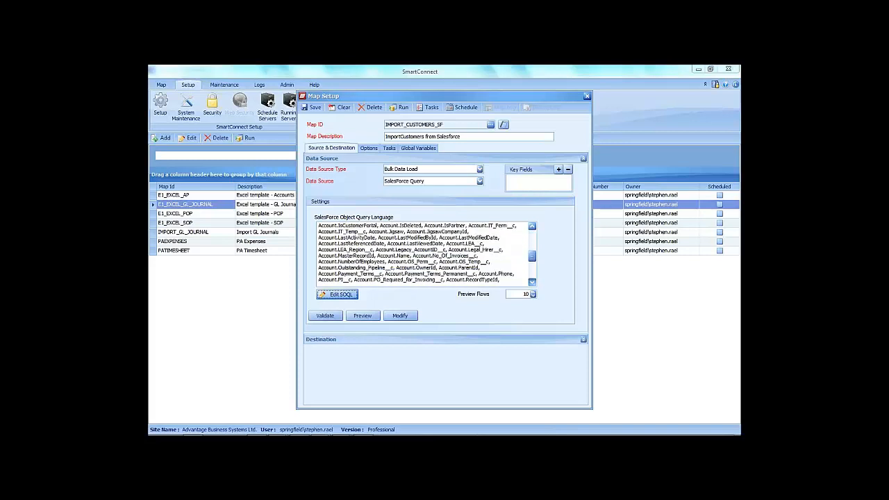
pyautogui.click(428, 279)
pyautogui.press('Return')
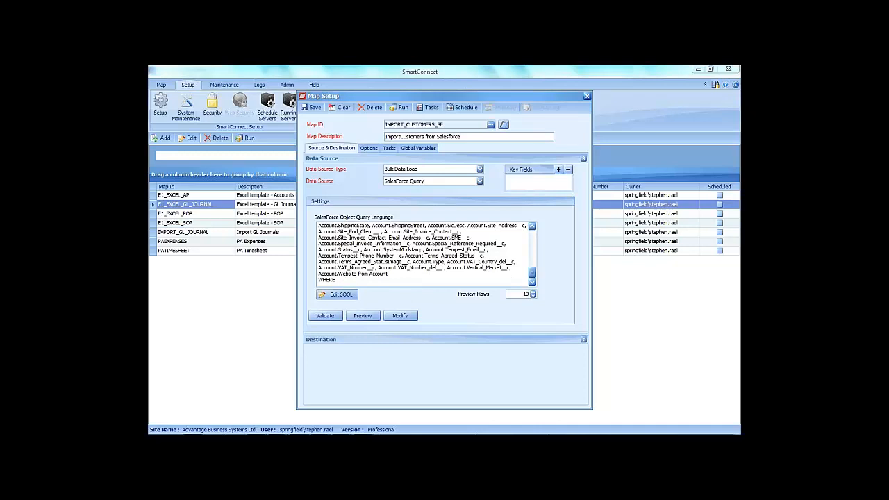
pyautogui.click(340, 107)
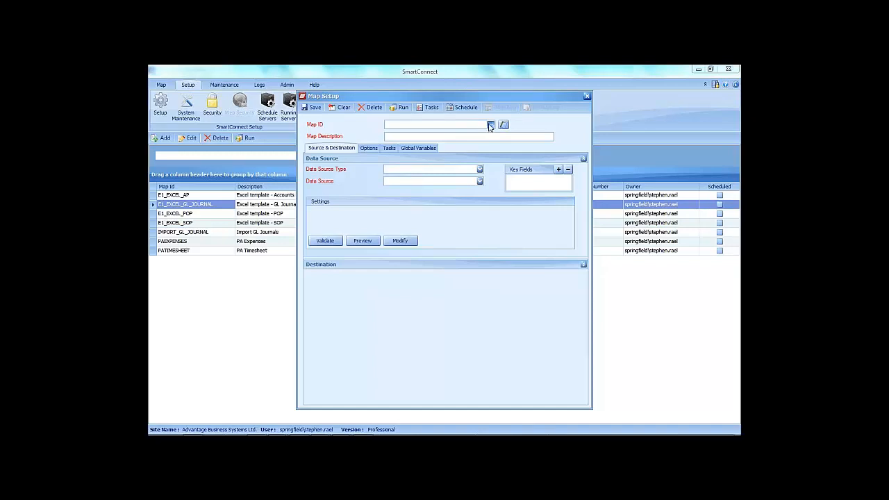
# Step: Open Map Lookup listing the existing maps, with the Integrations folder in Explorer behind it
pyautogui.click(491, 125)
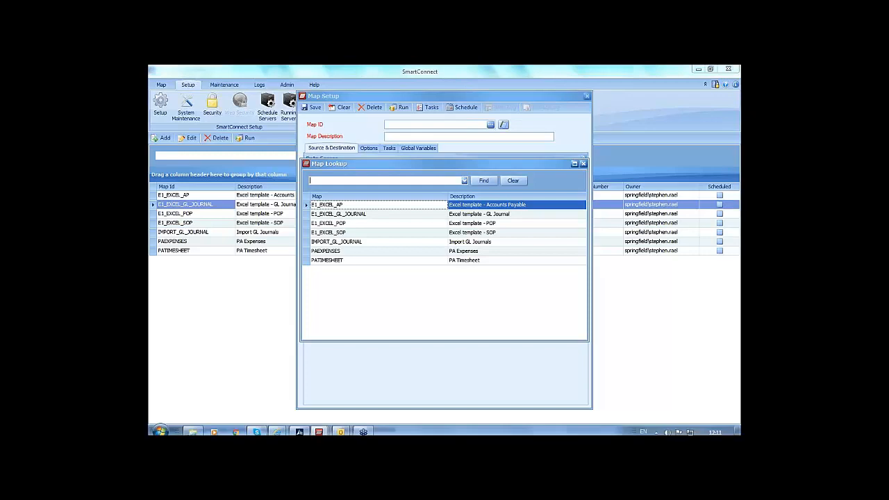
pyautogui.click(194, 429)
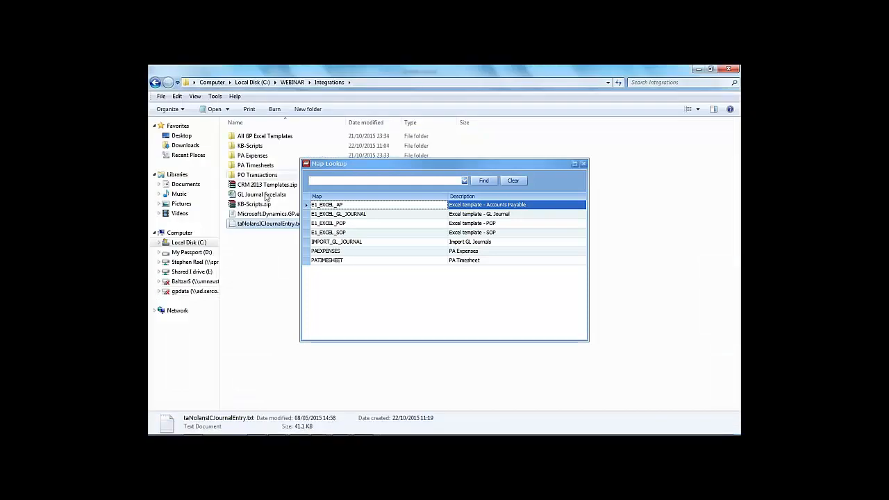
# Step: Open SOP Transaction - V2013.1.xlsm from All GP Excel Templates > SOP Transaction - V2013.1
pyautogui.moveTo(384, 164); pyautogui.dragTo(502, 168)
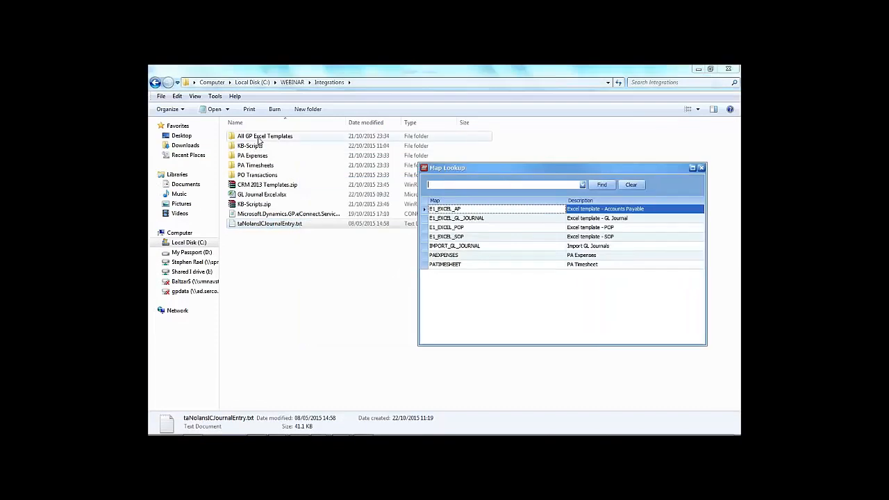
pyautogui.doubleClick(260, 137)
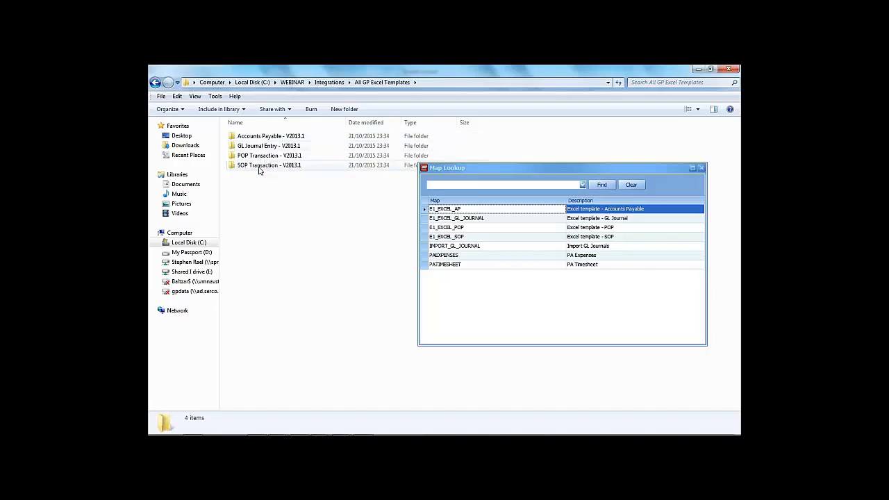
pyautogui.doubleClick(259, 169)
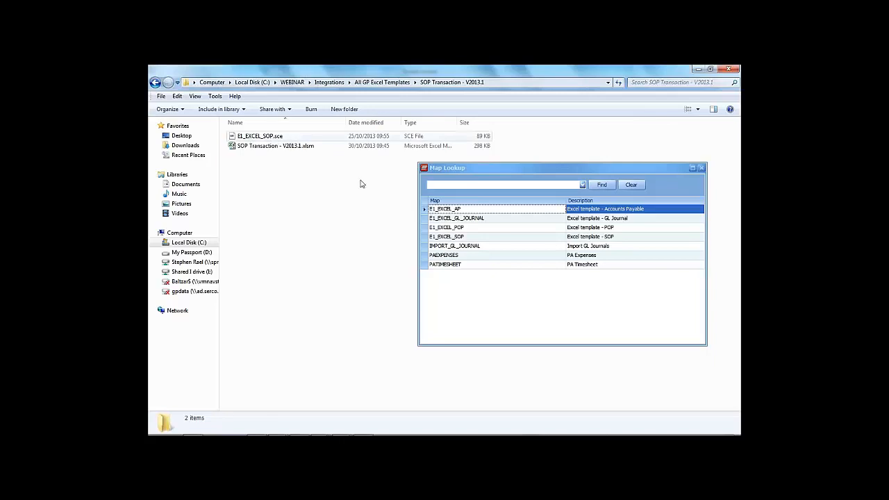
pyautogui.click(254, 151)
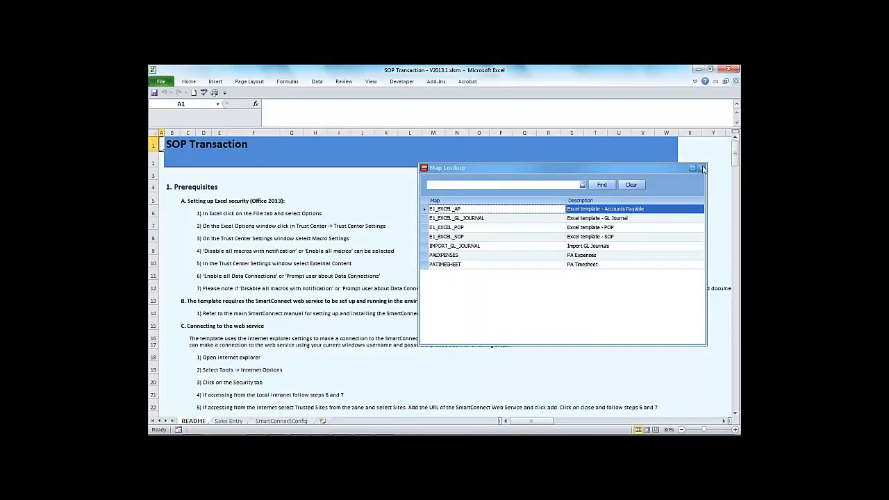
# Step: On SmartConnectConfig, replace the <Webserver> placeholder in B3 with the actual server name
pyautogui.click(263, 313)
pyautogui.click(229, 420)
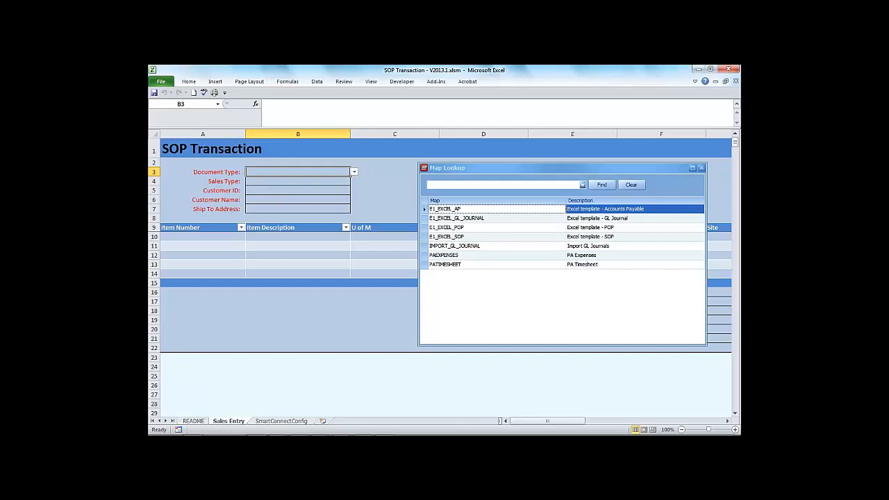
pyautogui.click(279, 421)
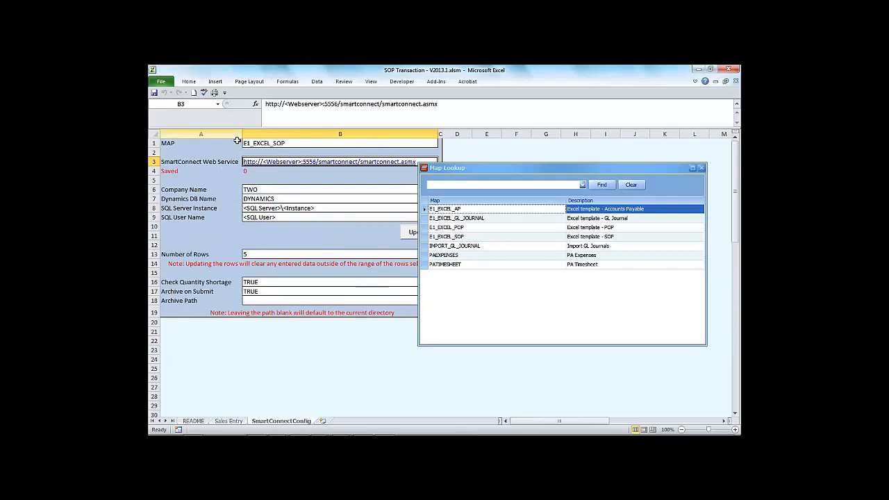
pyautogui.click(323, 104)
pyautogui.press('BackSpace')
pyautogui.press('BackSpace')
pyautogui.press('BackSpace')
pyautogui.press('BackSpace')
pyautogui.press('BackSpace')
pyautogui.press('BackSpace')
pyautogui.press('BackSpace')
pyautogui.press('BackSpace')
pyautogui.press('BackSpace')
pyautogui.press('BackSpace')
pyautogui.press('BackSpace')
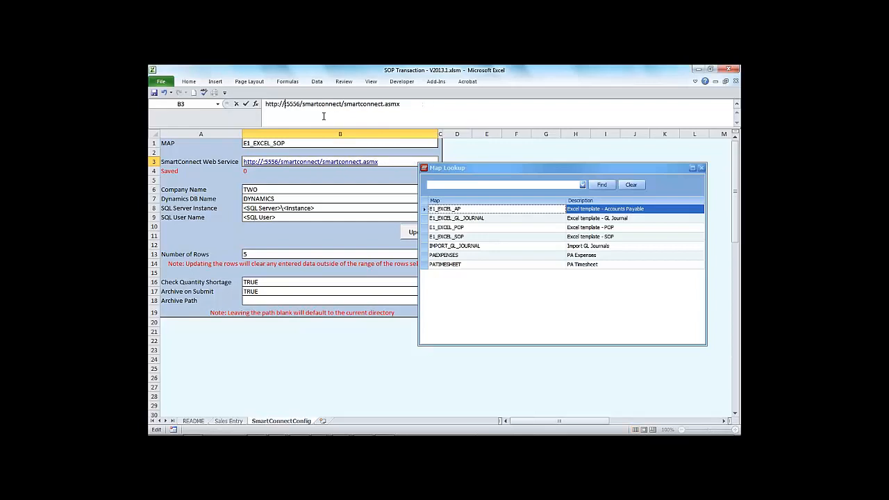
pyautogui.write('steve ra')
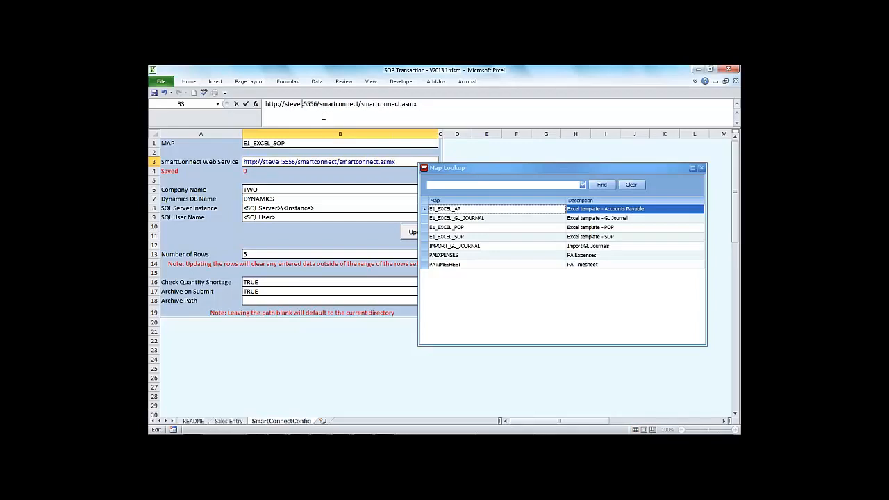
pyautogui.press('BackSpace')
pyautogui.press('BackSpace')
pyautogui.press('BackSpace')
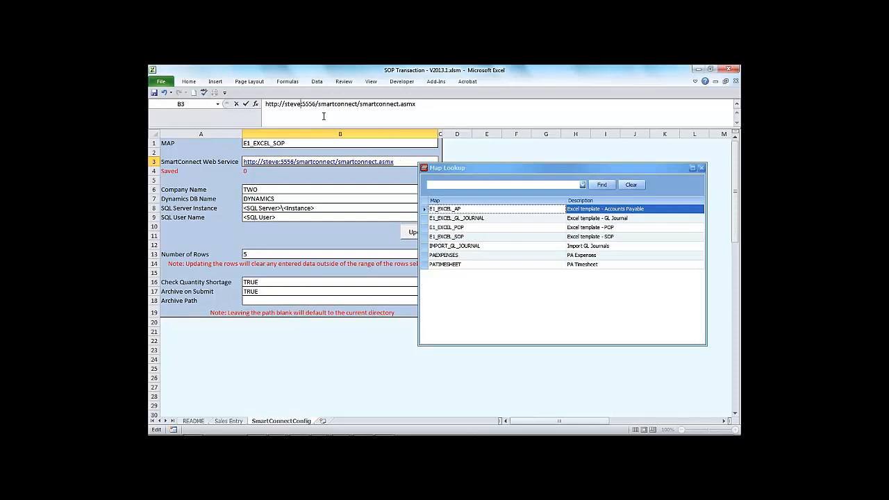
pyautogui.write('nrael')
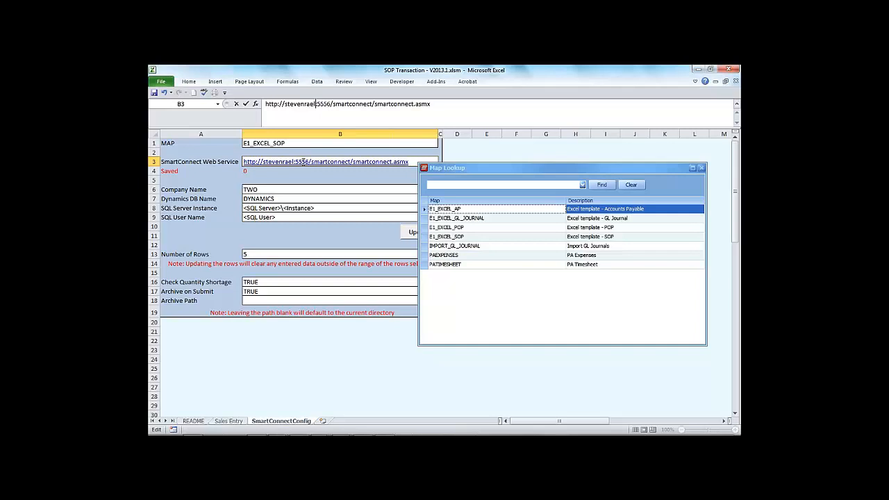
pyautogui.press('Return')
# Step: Test the B3 web service URL in Internet Explorer, then close it and return to Excel
pyautogui.click(295, 163)
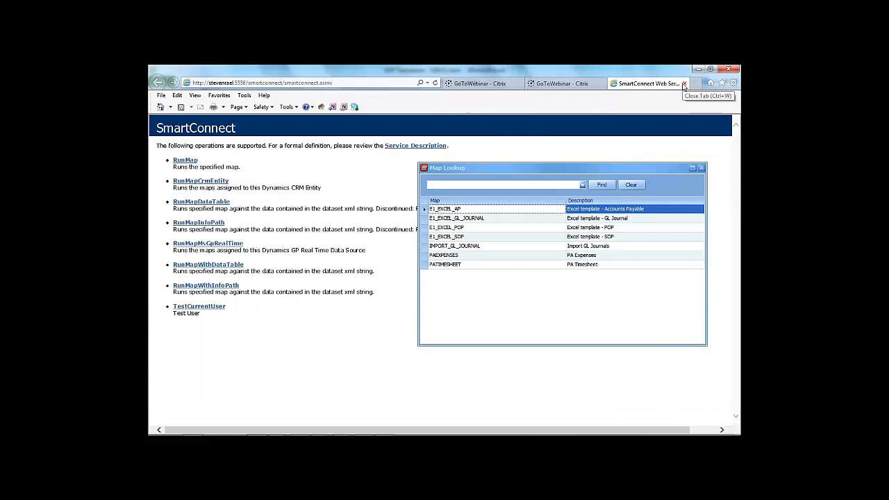
pyautogui.click(684, 83)
pyautogui.click(384, 428)
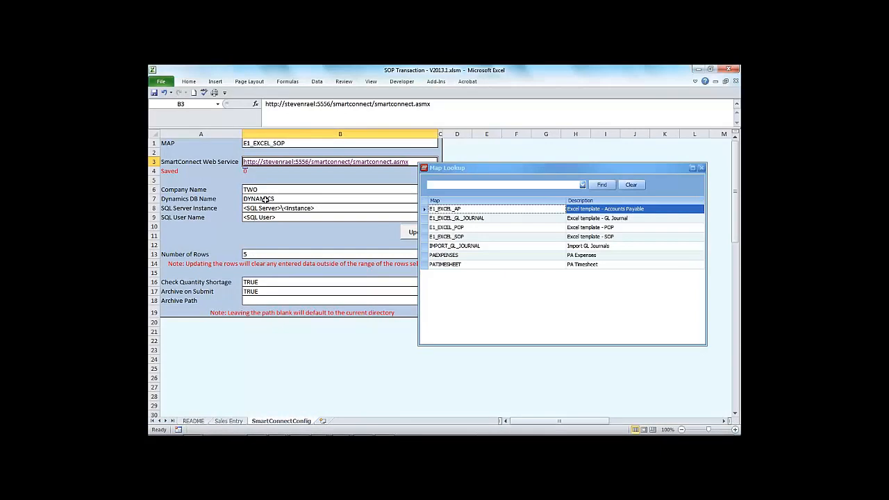
# Step: Point the workbook at the GP2015 SQL Server instance with user sa and apply
pyautogui.click(266, 208)
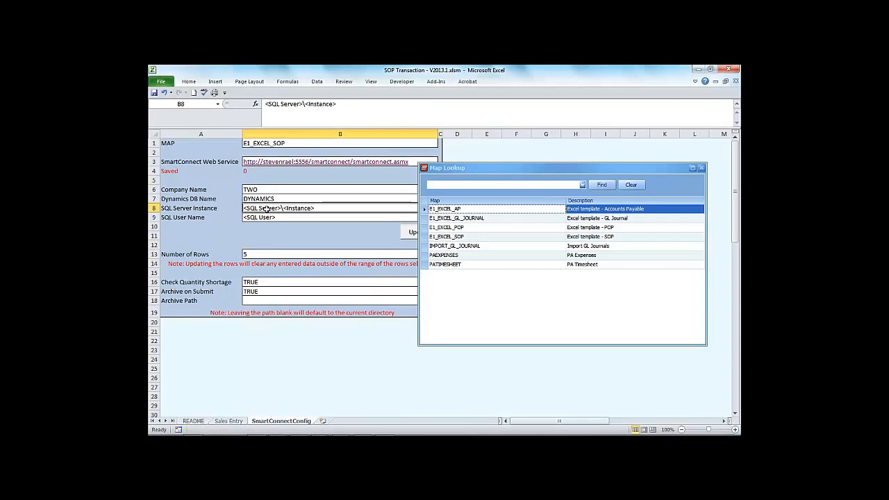
pyautogui.write('STEB')
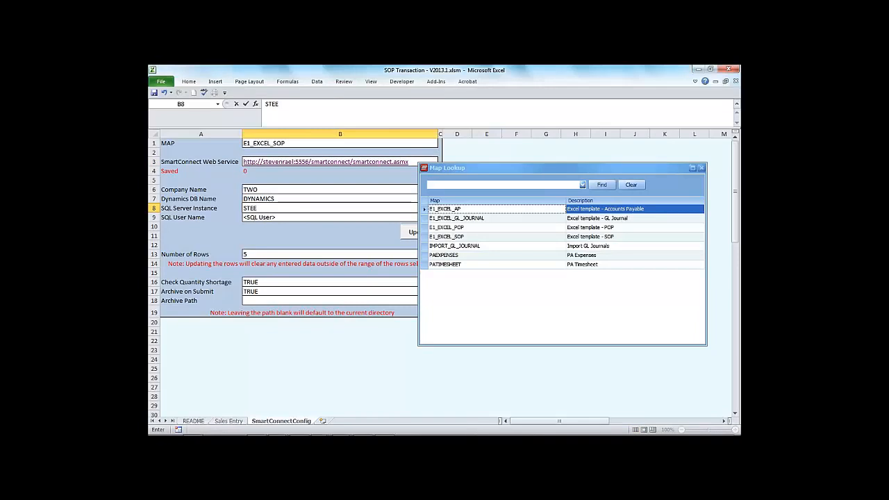
pyautogui.write('VENRAEL')
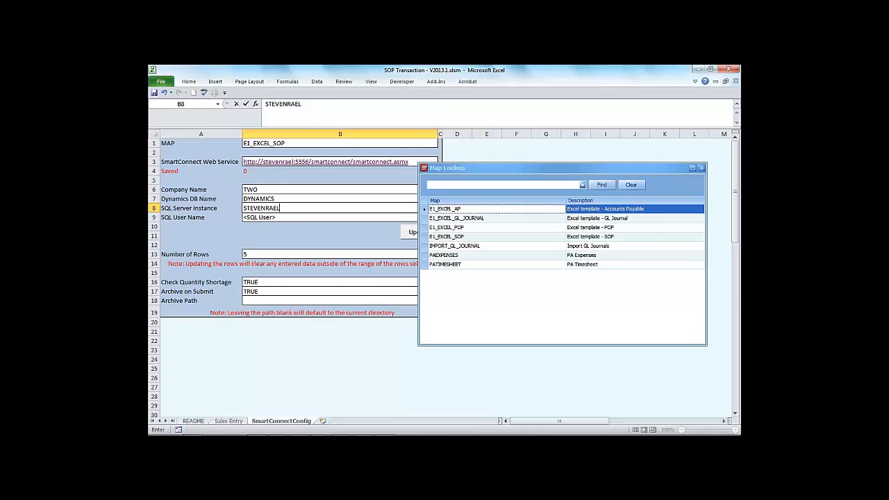
pyautogui.write('\\GP2015')
pyautogui.click(258, 218)
pyautogui.write('sa')
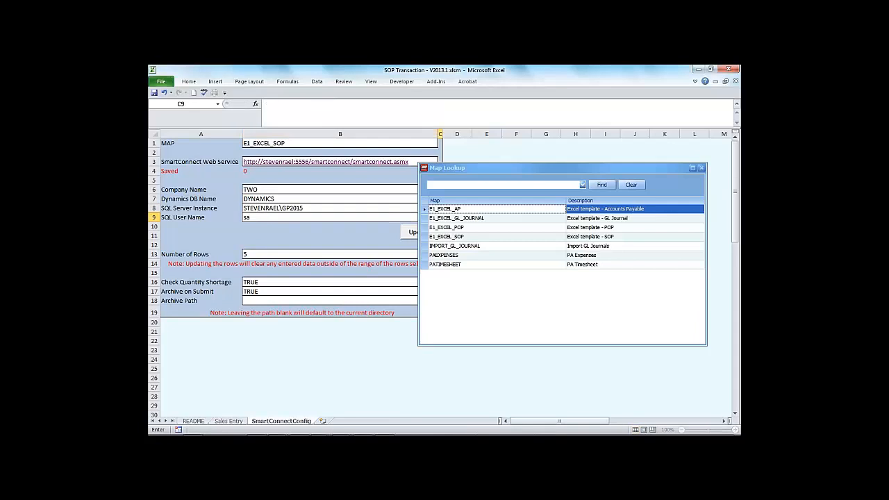
pyautogui.click(409, 235)
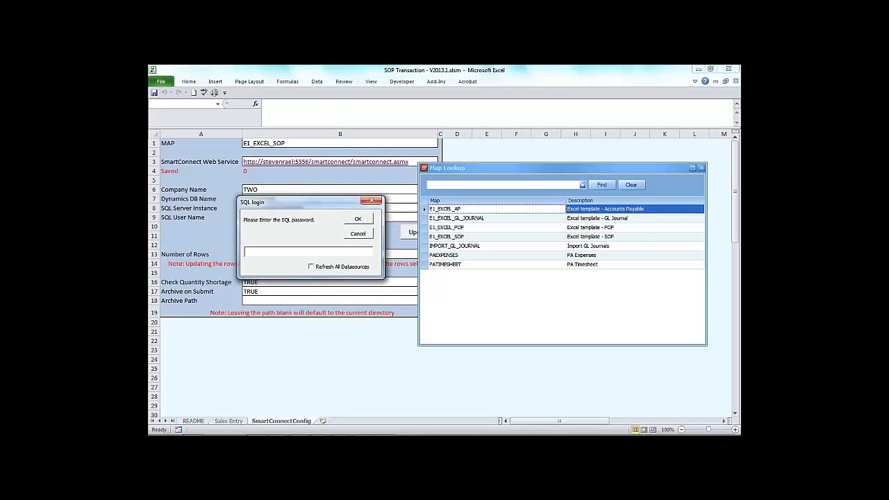
# Step: Log in with the SQL password, refreshing all data sources, and go to the Sales Entry sheet
pyautogui.moveTo(530, 168); pyautogui.dragTo(682, 163)
pyautogui.moveTo(293, 204); pyautogui.dragTo(333, 204)
pyautogui.write('******')
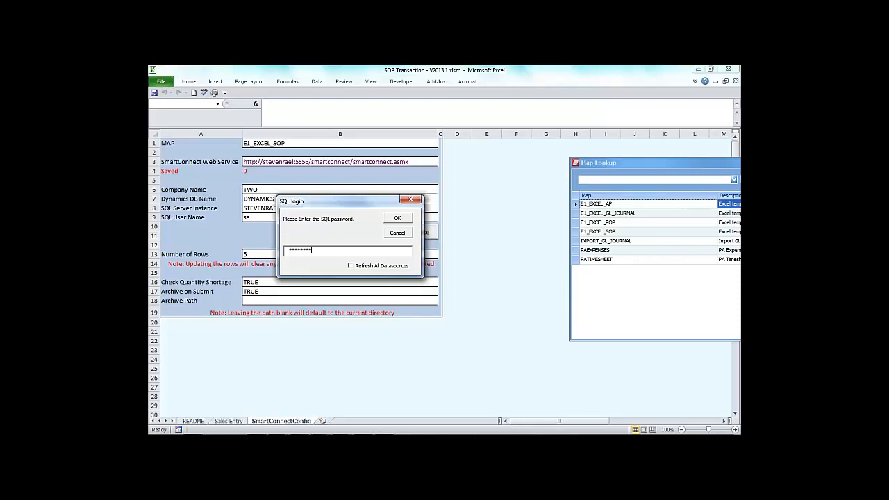
pyautogui.click(351, 265)
pyautogui.click(398, 219)
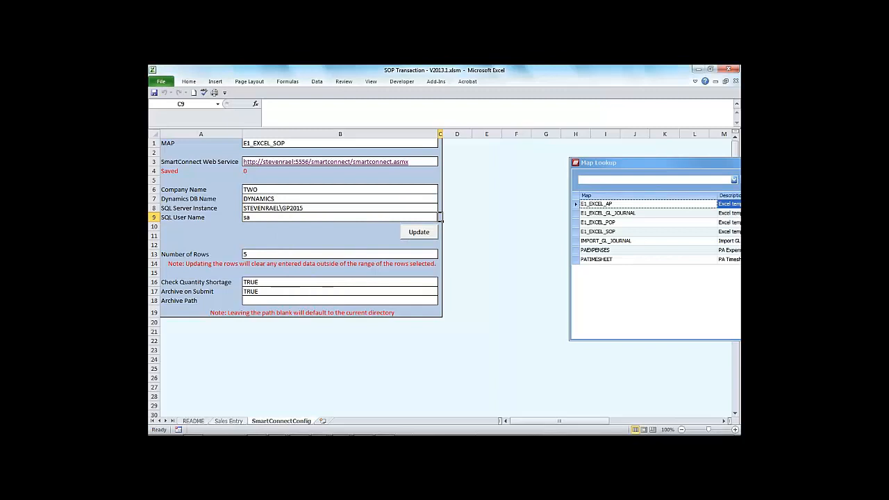
pyautogui.click(229, 422)
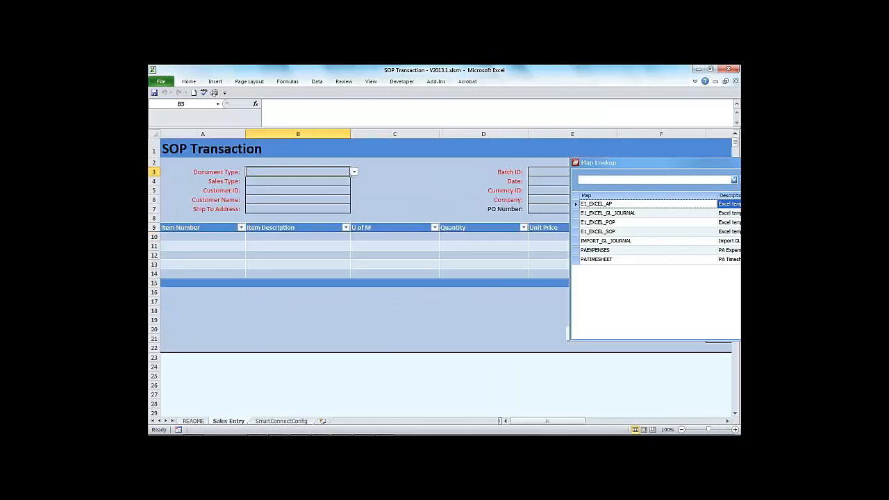
# Step: Set document type Invoice and sales type STDINV, and choose a customer ID
pyautogui.click(354, 172)
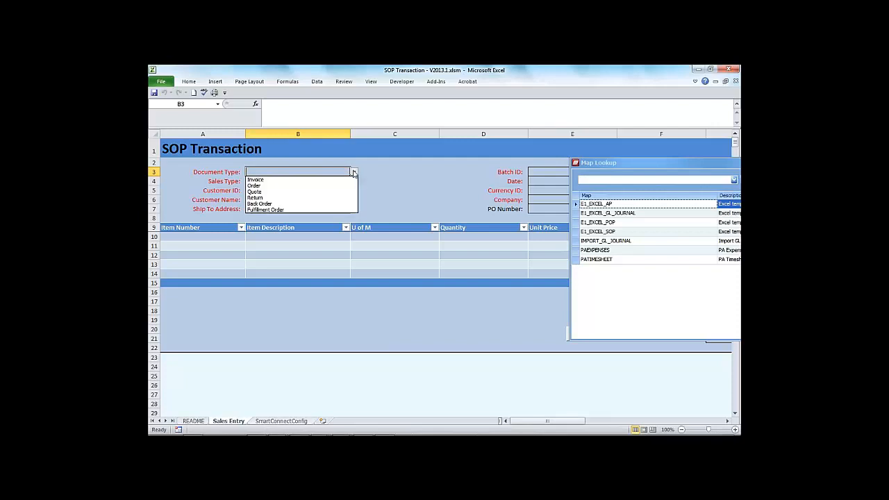
pyautogui.click(388, 181)
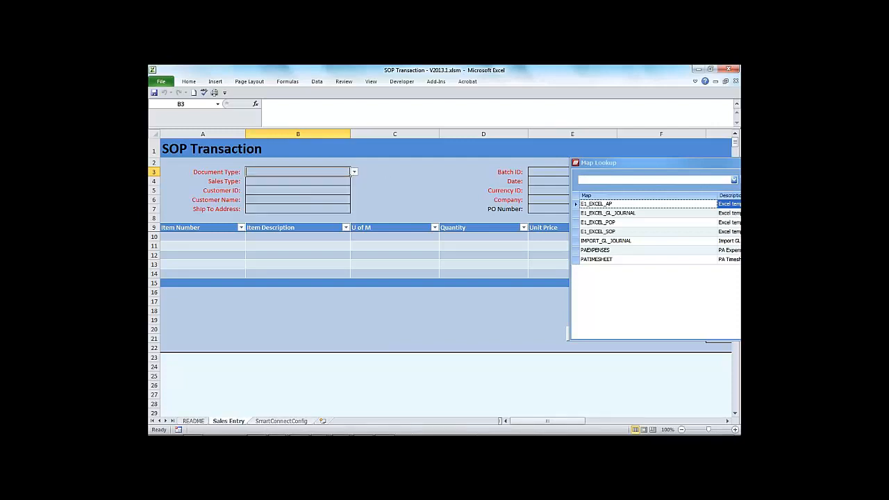
pyautogui.click(353, 173)
pyautogui.click(284, 182)
pyautogui.click(284, 184)
pyautogui.click(355, 182)
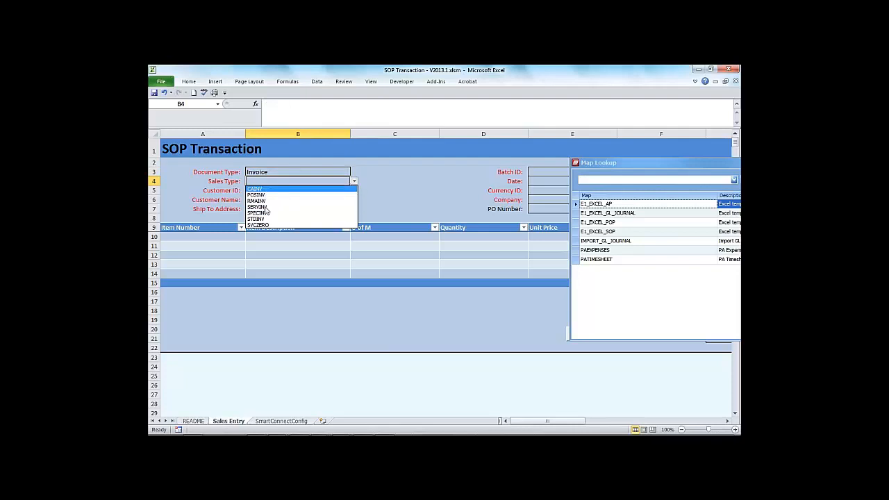
pyautogui.click(264, 219)
pyautogui.click(285, 190)
pyautogui.click(354, 190)
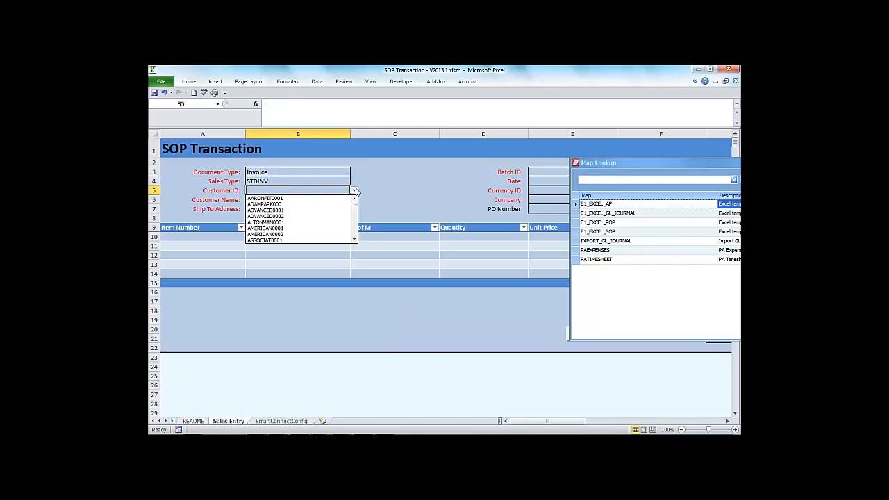
pyautogui.click(279, 200)
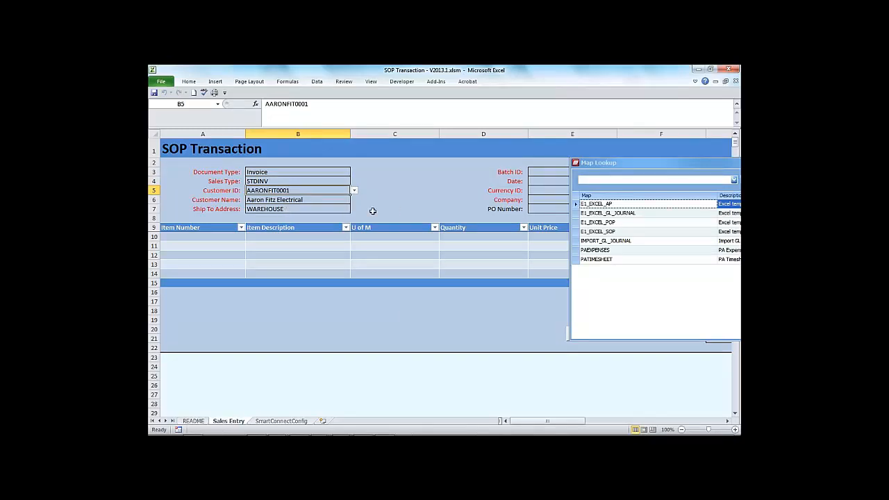
# Step: Enter batch ID TEST and document date 12/04/2017
pyautogui.moveTo(521, 423); pyautogui.dragTo(546, 426)
pyautogui.click(381, 172)
pyautogui.write('TEST')
pyautogui.press('Tab')
pyautogui.click(369, 183)
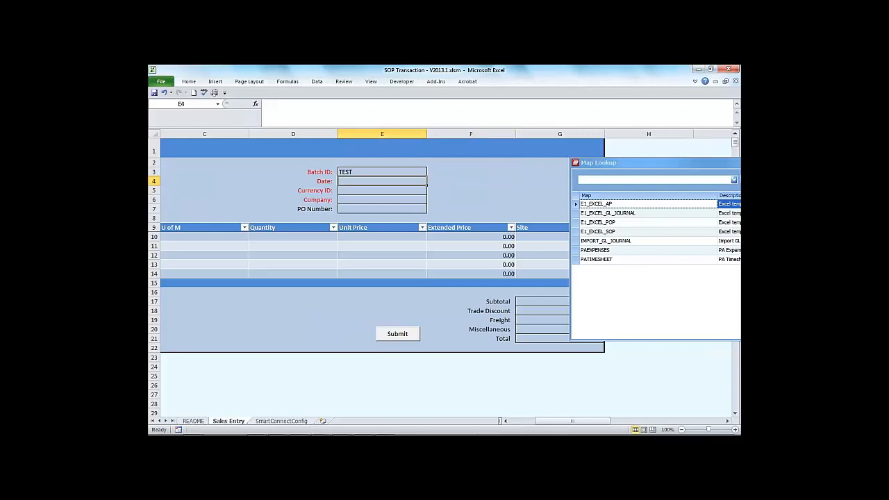
pyautogui.write('12/04')
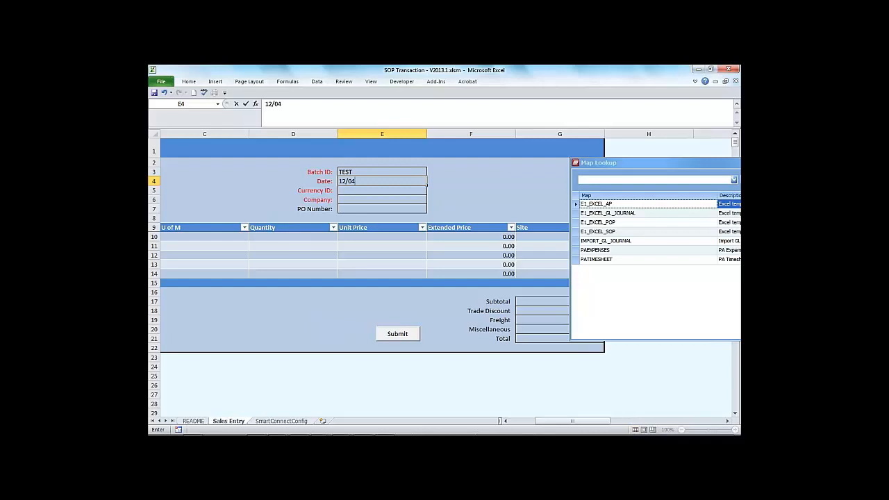
pyautogui.write('/2017')
pyautogui.press('Return')
# Step: Set the currency to Z-US$ and the company to Fabrikam, Inc
pyautogui.click(431, 191)
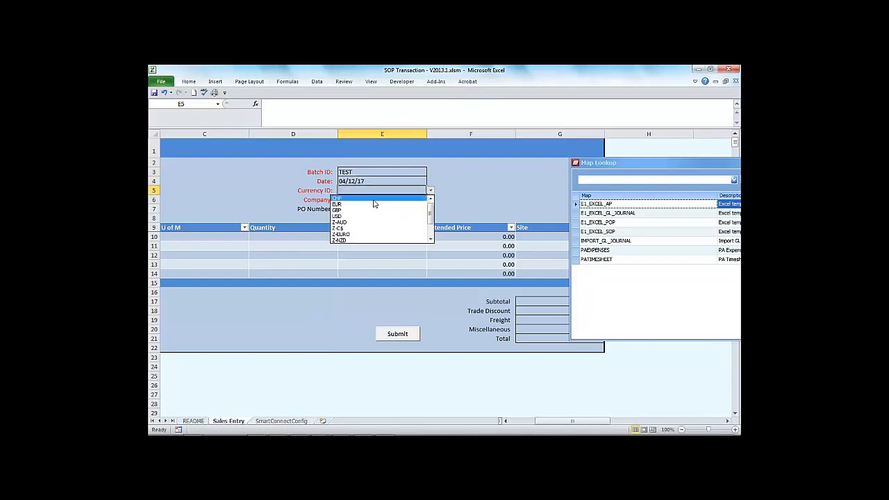
pyautogui.moveTo(431, 220); pyautogui.dragTo(430, 234)
pyautogui.scroll(-1, 420, 243)
pyautogui.click(373, 241)
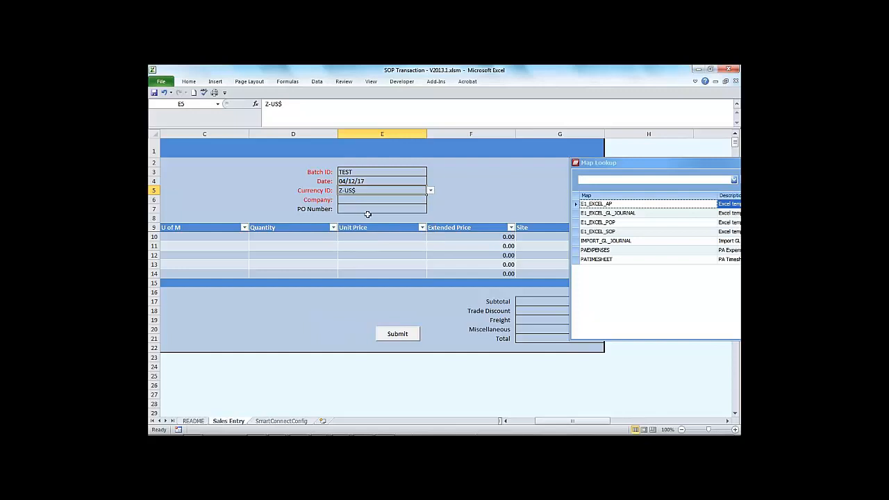
pyautogui.click(368, 199)
pyautogui.click(432, 200)
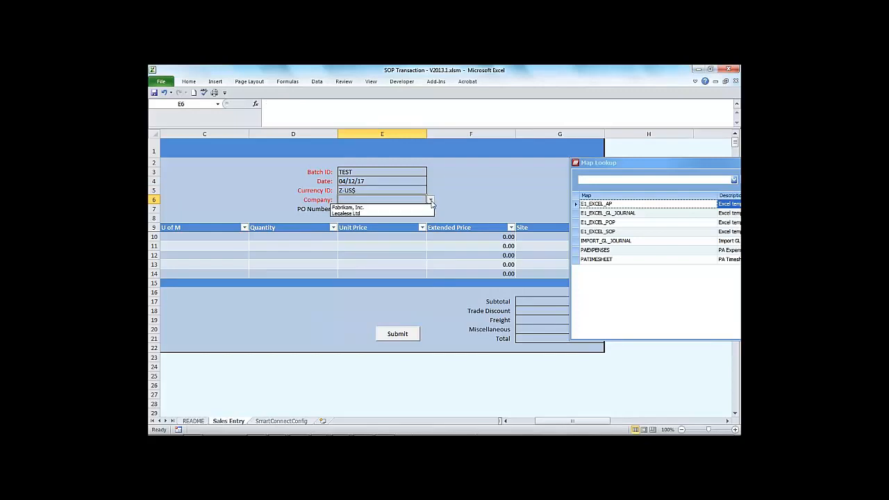
pyautogui.click(381, 210)
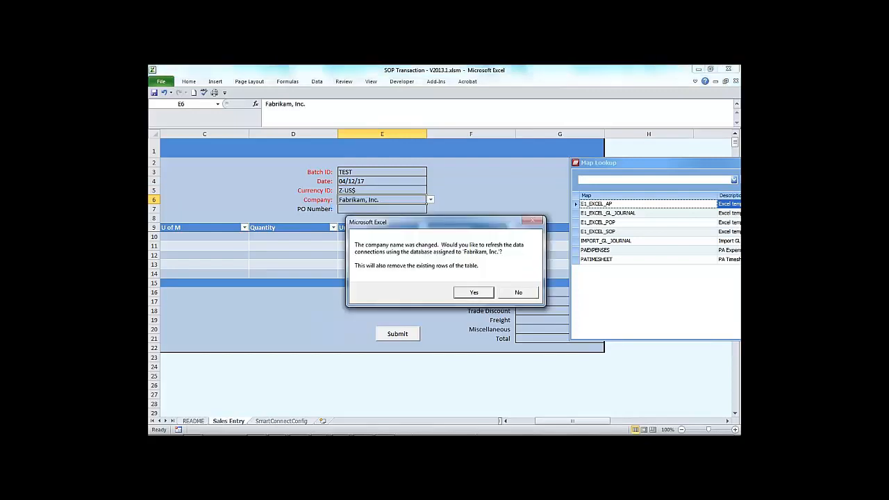
# Step: Refresh the data for Fabrikam, Inc. and check the item numbers offered in A10
pyautogui.click(473, 293)
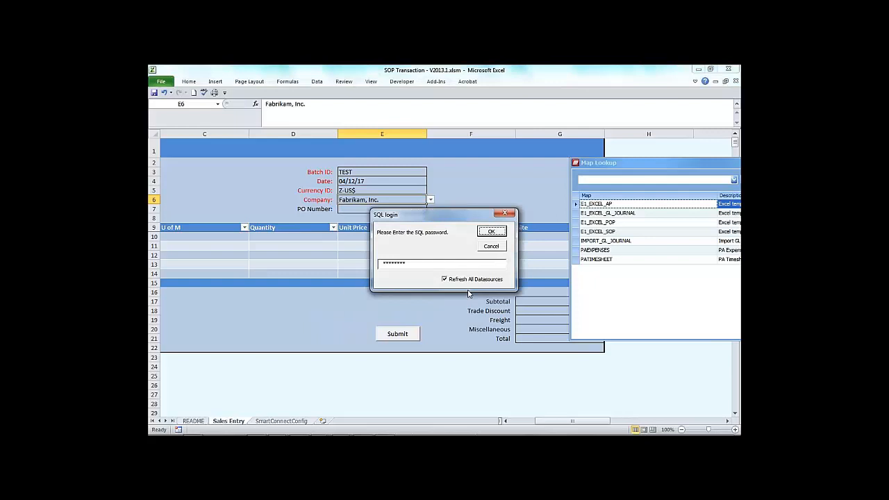
pyautogui.click(493, 233)
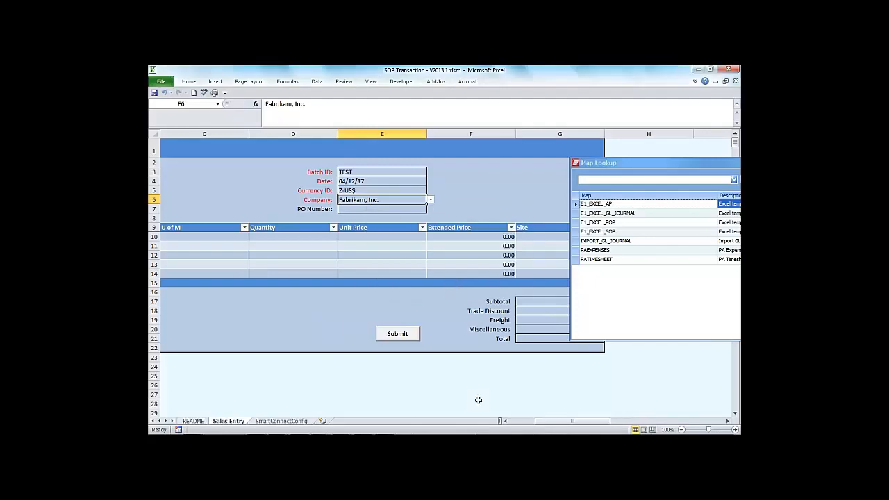
pyautogui.moveTo(555, 421); pyautogui.dragTo(531, 421)
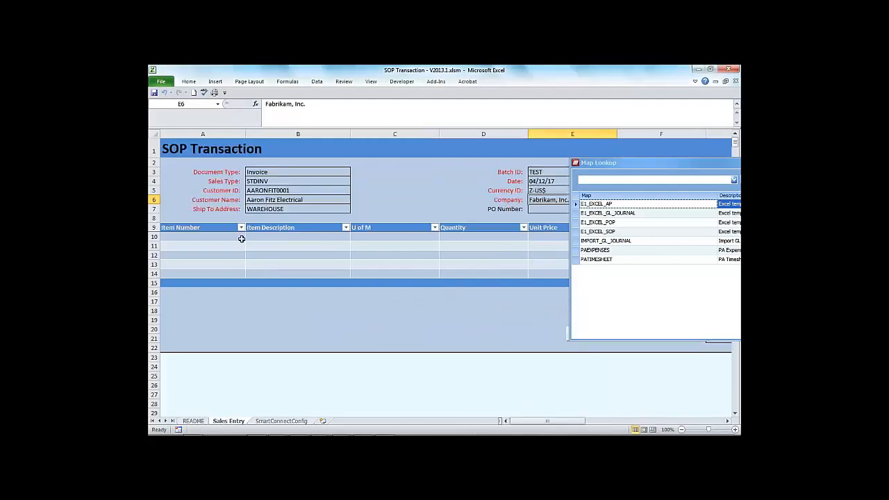
pyautogui.click(239, 237)
pyautogui.click(250, 237)
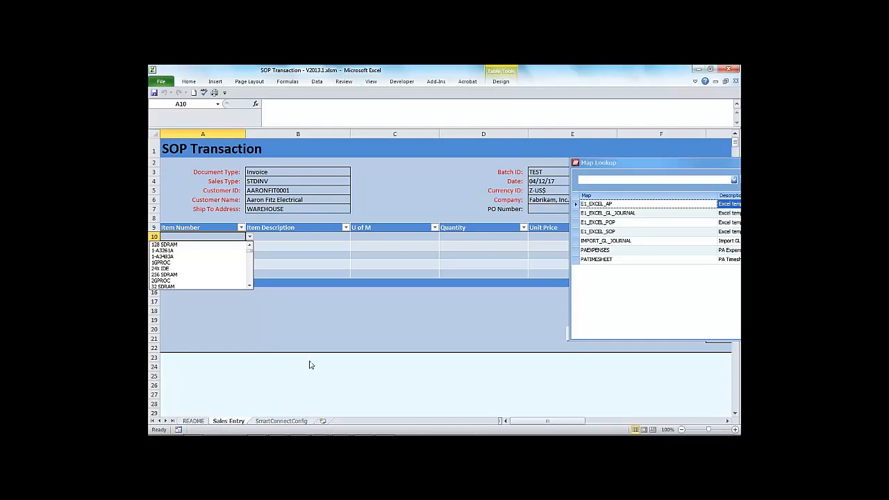
pyautogui.press('Escape')
pyautogui.click(418, 393)
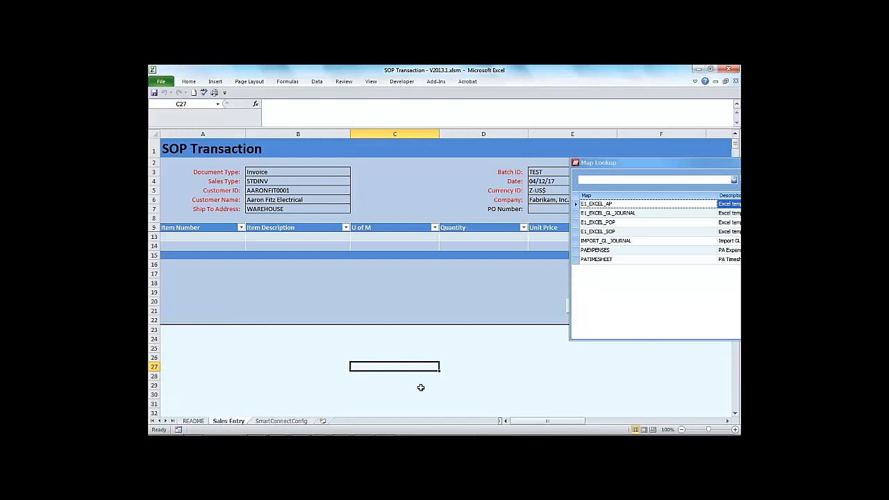
# Step: Close the SOP Transaction workbook without saving and return to SmartConnect's Map Setup
pyautogui.moveTo(640, 165); pyautogui.dragTo(741, 200)
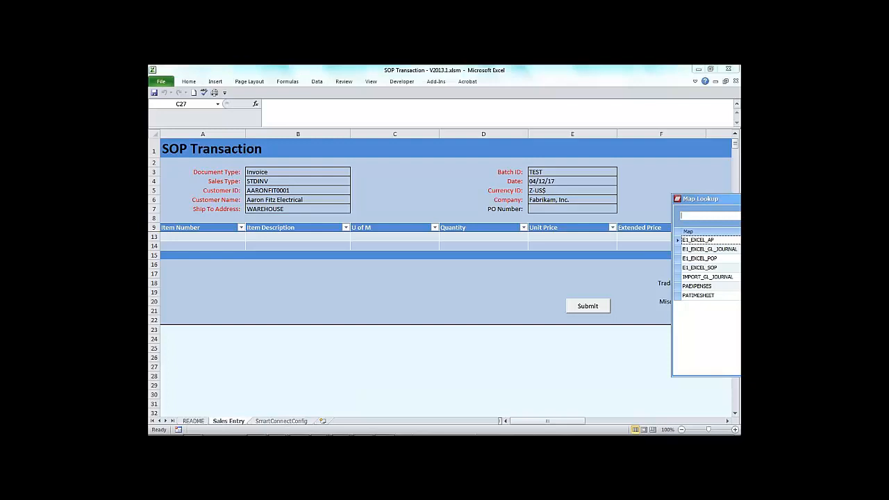
pyautogui.click(727, 72)
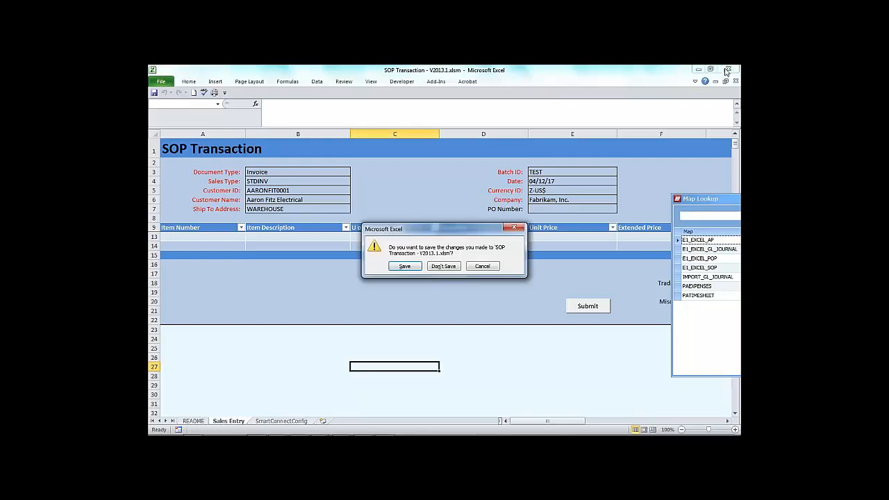
pyautogui.click(443, 266)
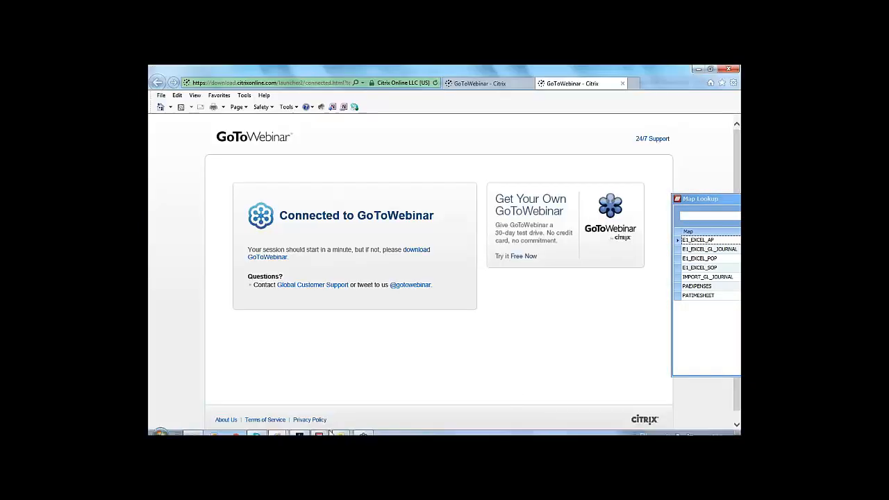
pyautogui.click(322, 431)
pyautogui.click(429, 393)
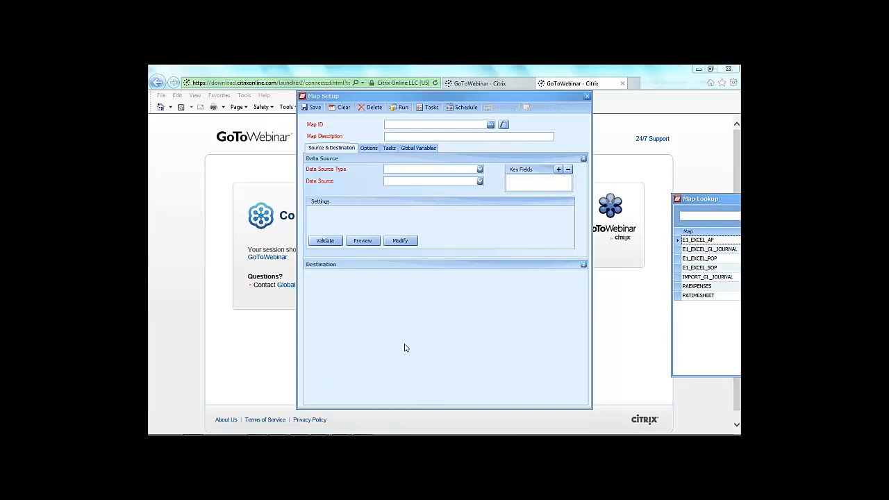
# Step: Load the IMPORT_GL_JOURNAL map from the Map Lookup list
pyautogui.moveTo(319, 429)
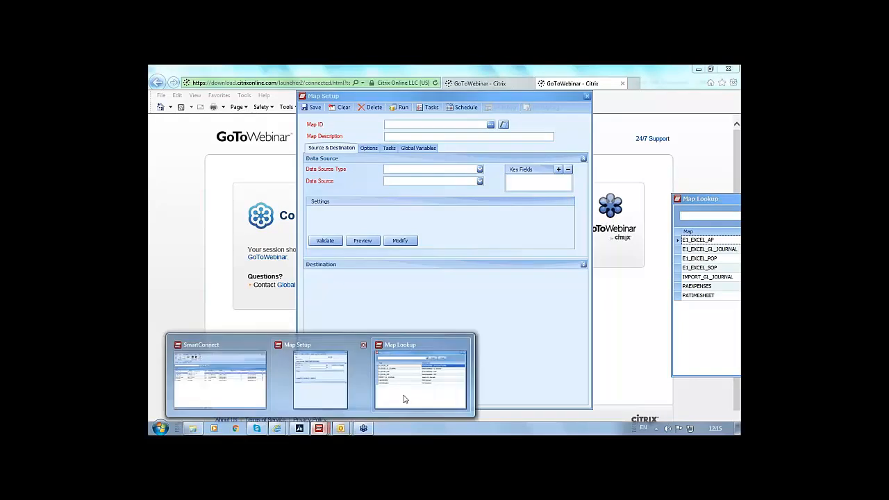
pyautogui.moveTo(701, 198); pyautogui.dragTo(333, 209)
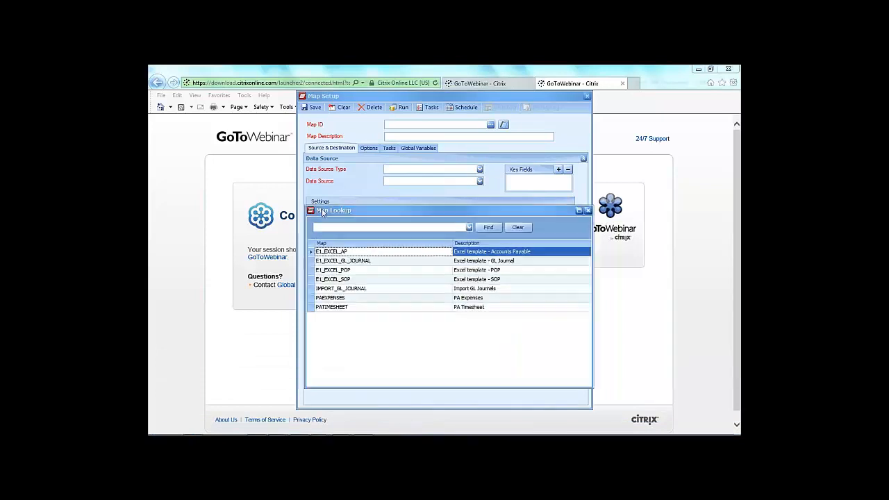
pyautogui.click(589, 210)
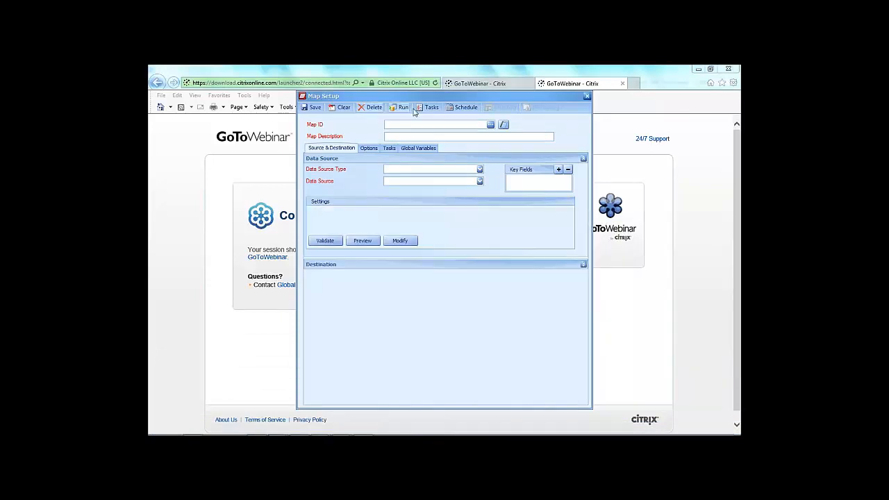
pyautogui.click(490, 124)
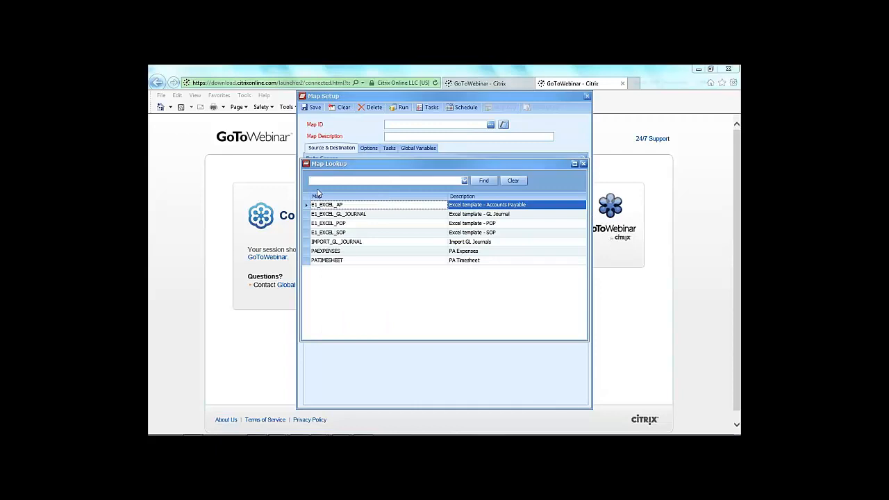
pyautogui.doubleClick(350, 243)
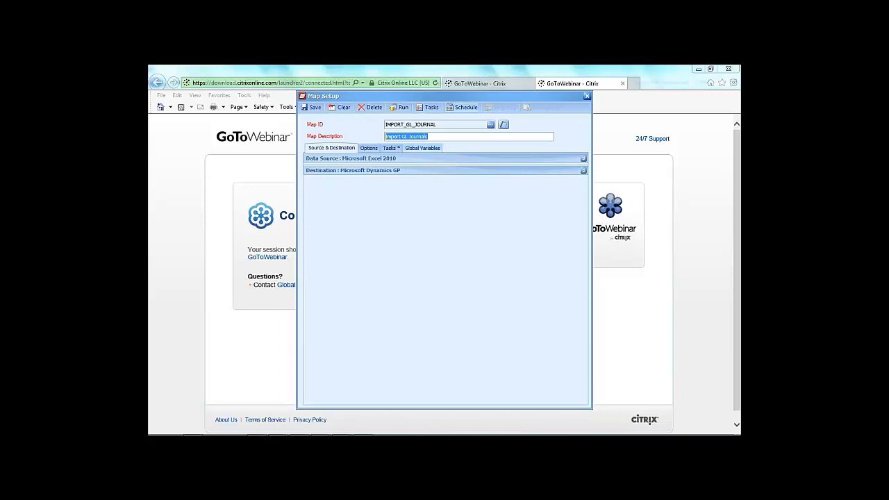
# Step: Open the BATCHIDINPUTTEMPLATE script among the map's pre-map tasks, then switch to Windows Explorer
pyautogui.click(430, 108)
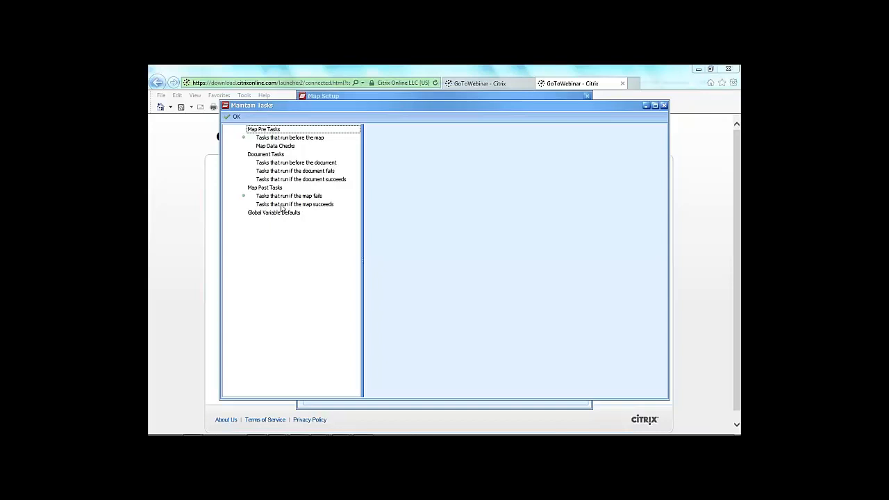
pyautogui.click(293, 138)
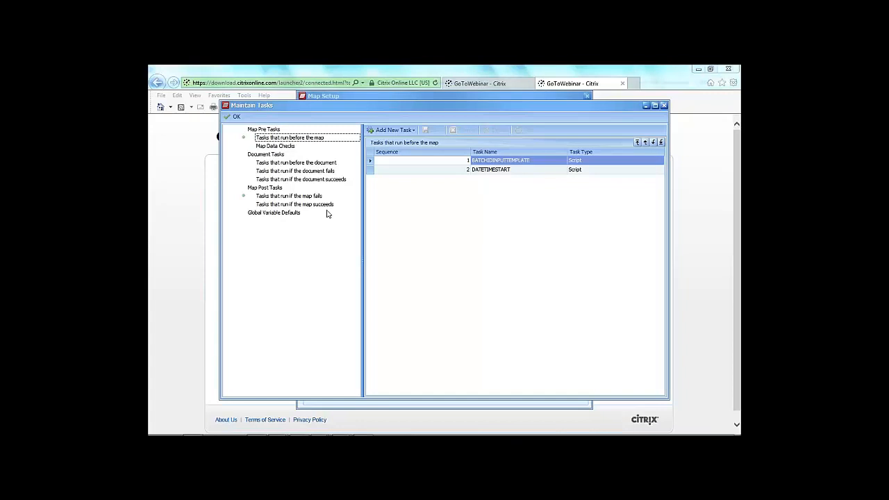
pyautogui.doubleClick(499, 162)
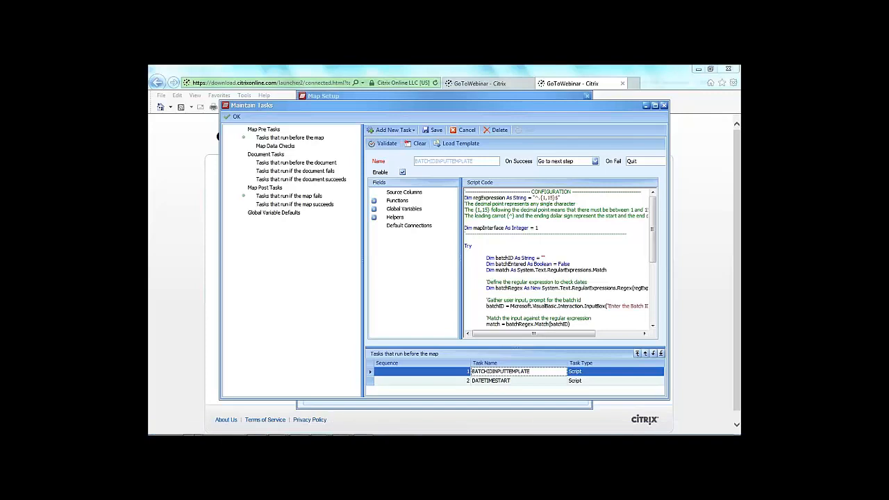
pyautogui.click(192, 430)
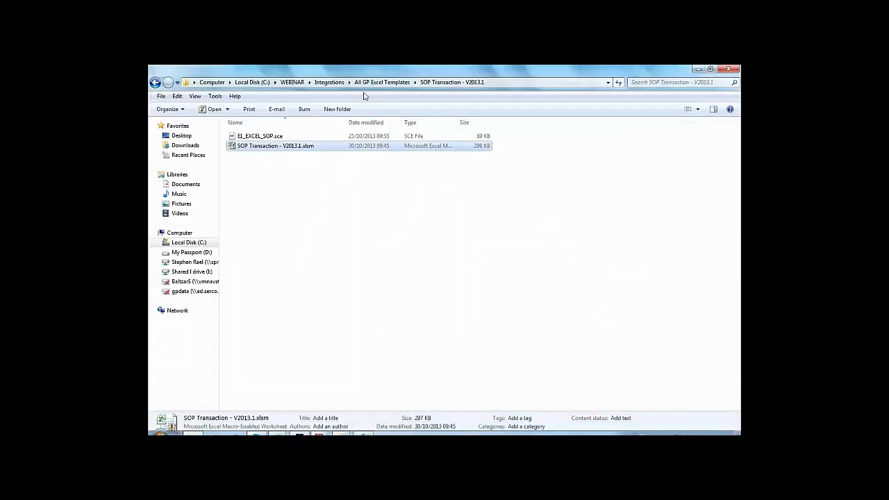
# Step: Open the KB-Scripts folder under Integrations, then return to the BATCHIDINPUTTEMPLATE script editor
pyautogui.click(331, 83)
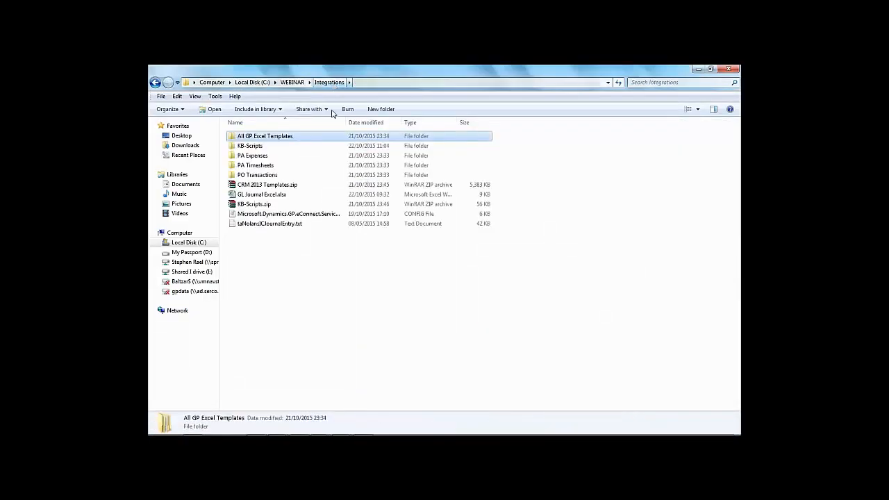
pyautogui.doubleClick(255, 147)
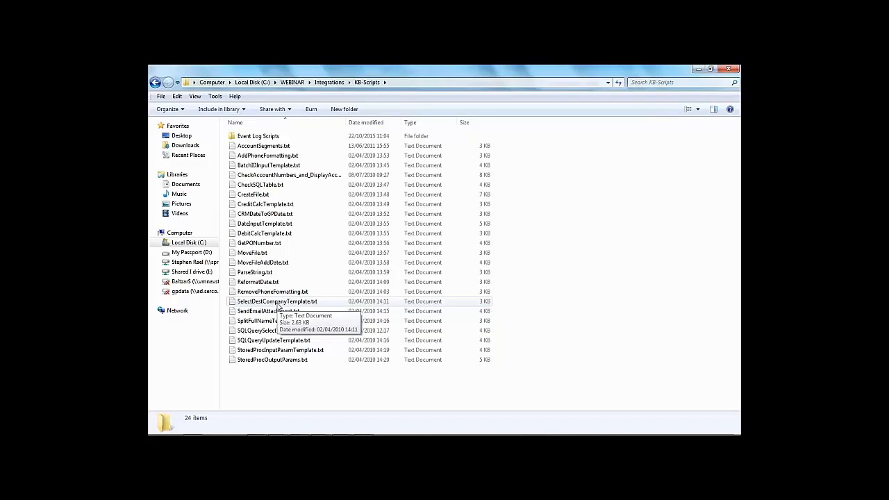
pyautogui.moveTo(266, 432)
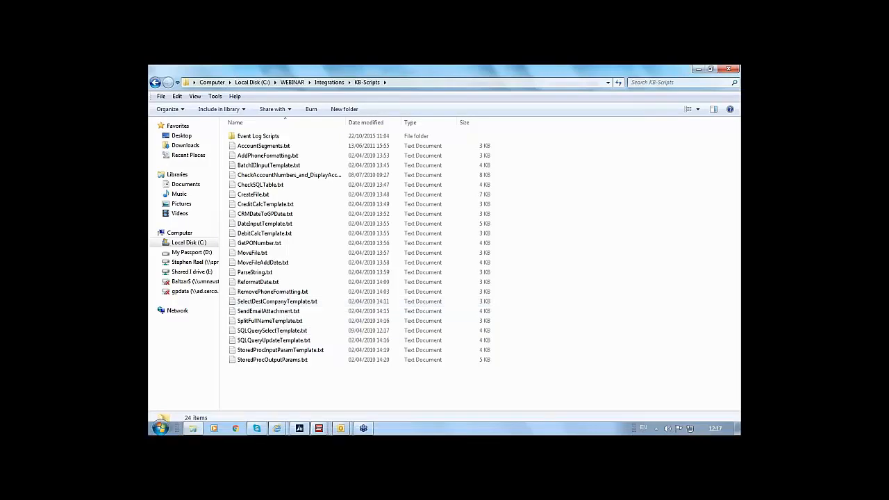
pyautogui.moveTo(319, 429)
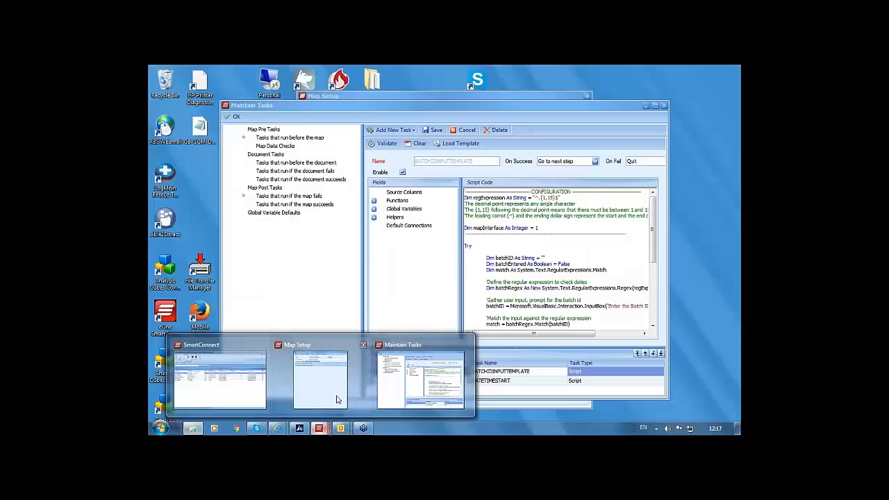
pyautogui.click(336, 400)
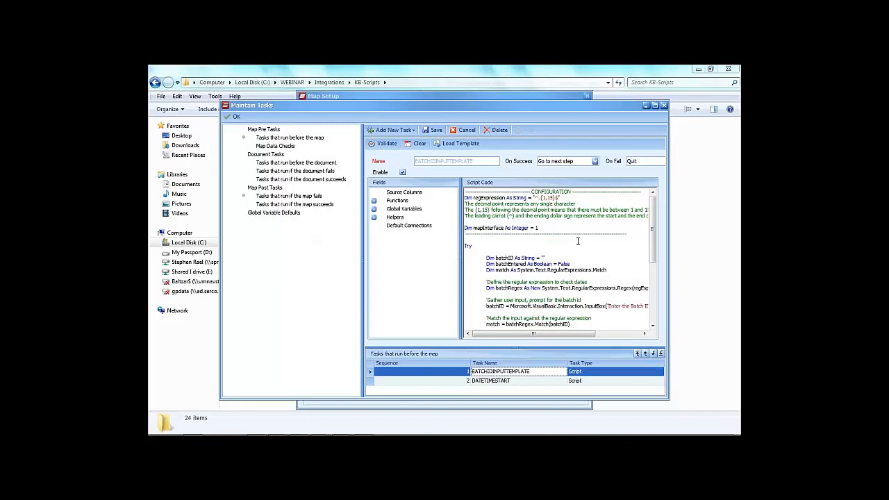
# Step: Validate and save BATCHIDINPUTTEMPLATE, save DATETIMESTART, then list the map-failure tasks
pyautogui.click(388, 144)
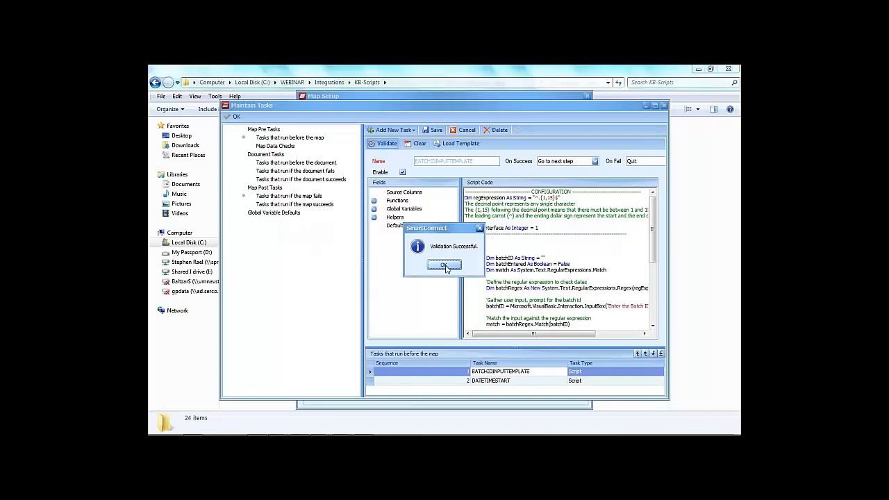
pyautogui.click(445, 265)
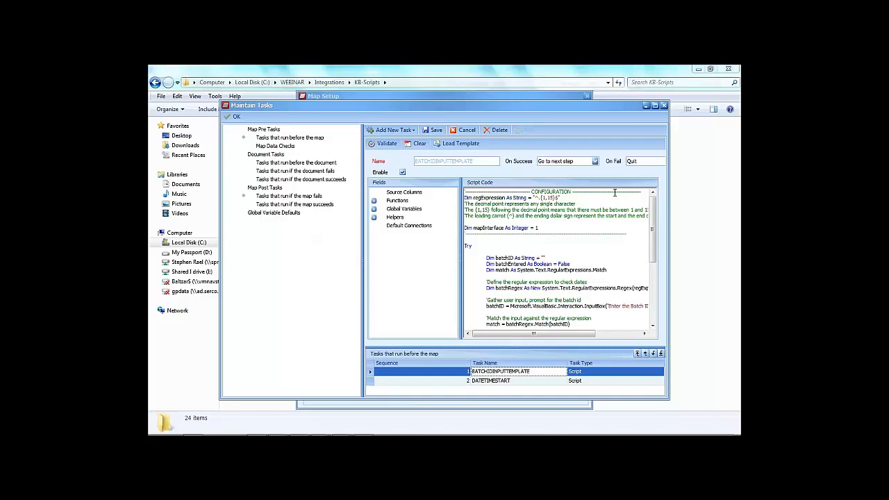
pyautogui.click(434, 131)
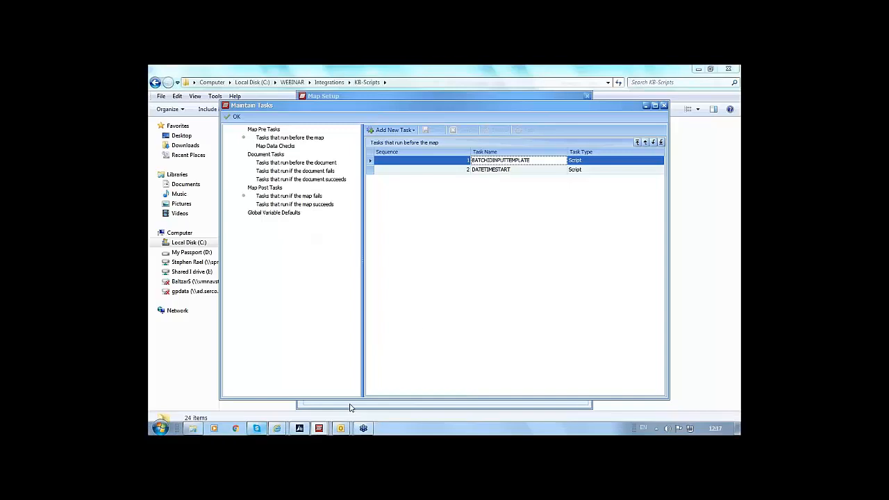
pyautogui.doubleClick(493, 170)
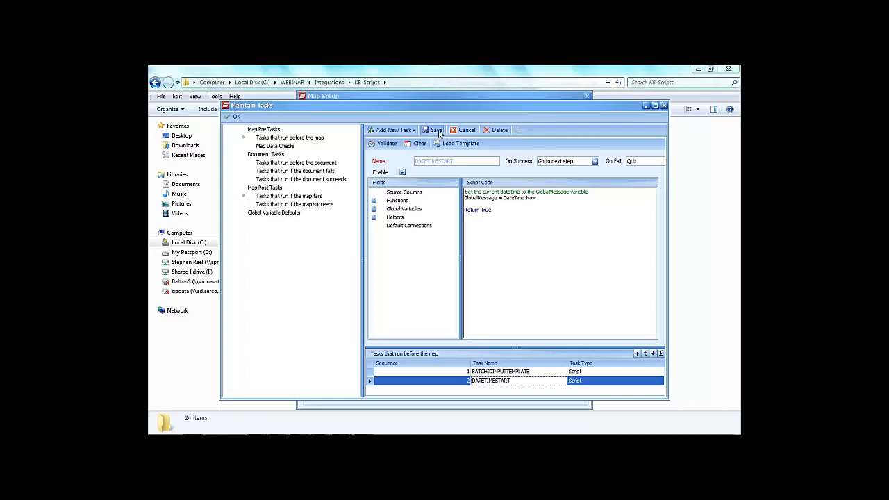
pyautogui.click(434, 130)
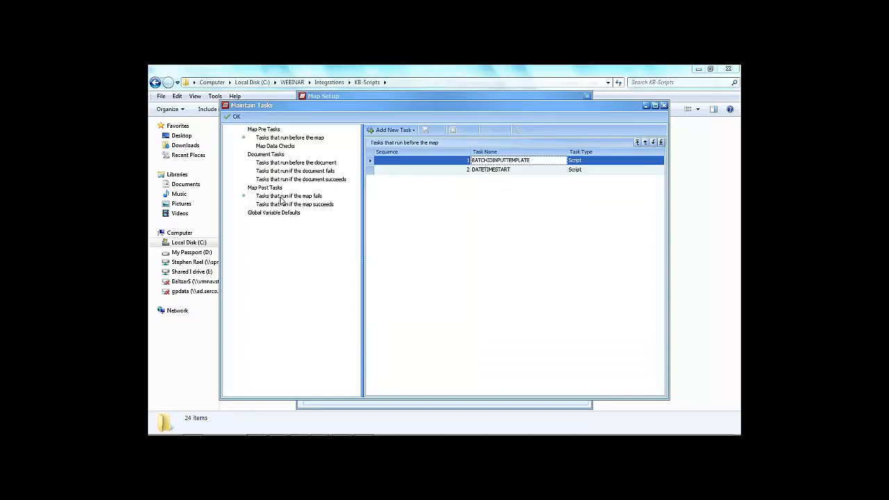
pyautogui.click(289, 198)
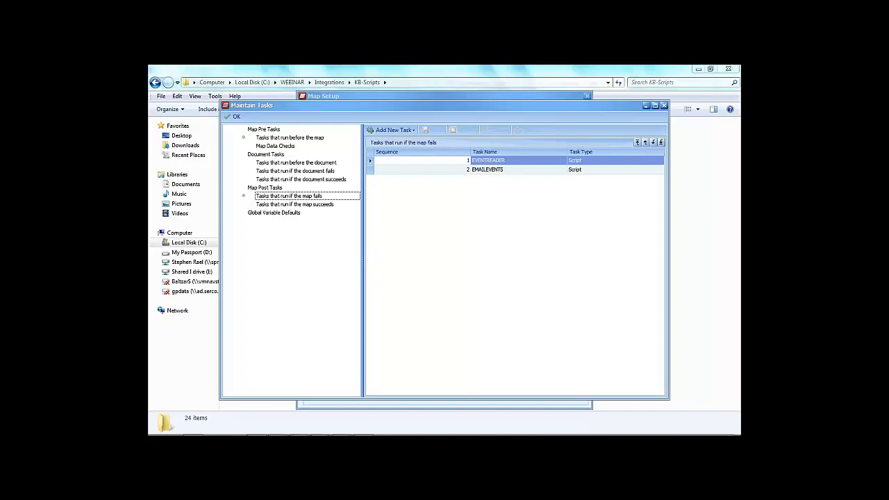
# Step: Save the EVENTREADER and EMAILEVENTS failure scripts, then switch to Windows Explorer
pyautogui.click(488, 163)
pyautogui.doubleClick(488, 162)
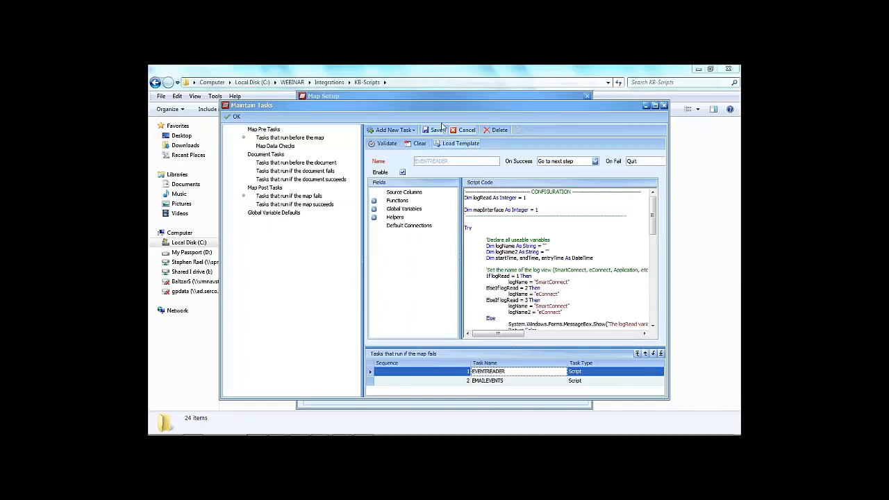
pyautogui.moveTo(425, 107); pyautogui.dragTo(382, 85)
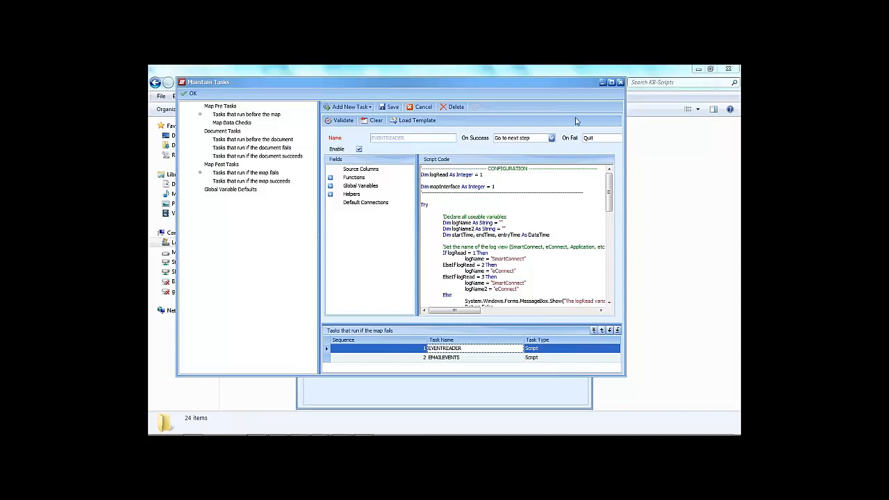
pyautogui.click(388, 107)
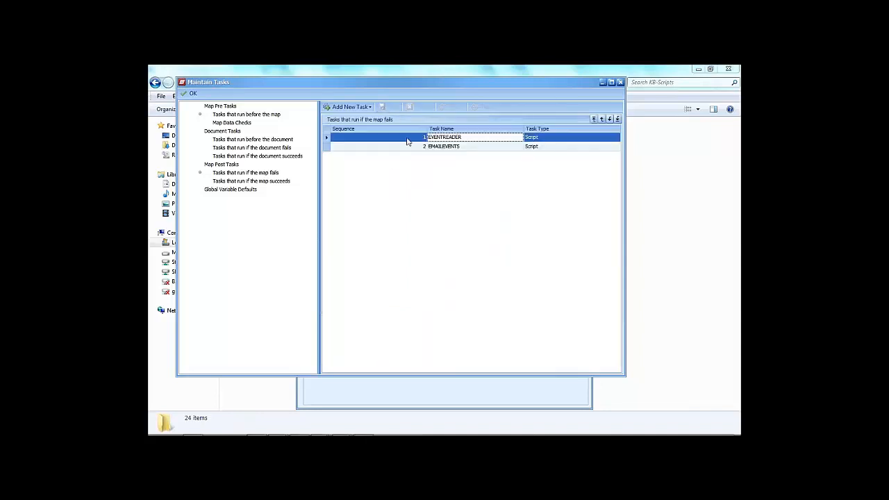
pyautogui.click(446, 147)
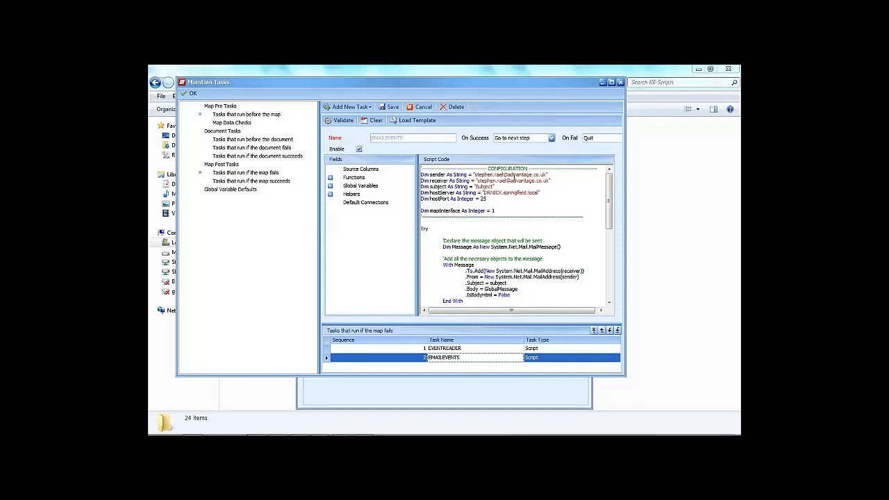
pyautogui.click(391, 108)
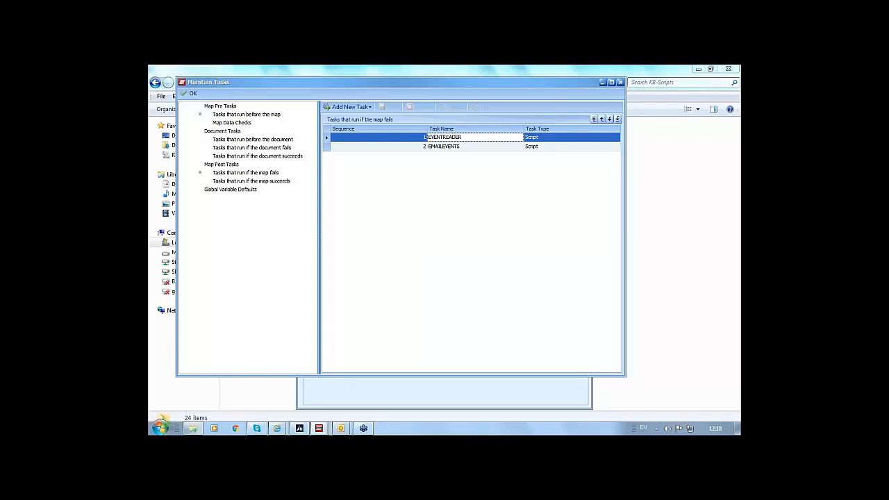
pyautogui.click(193, 428)
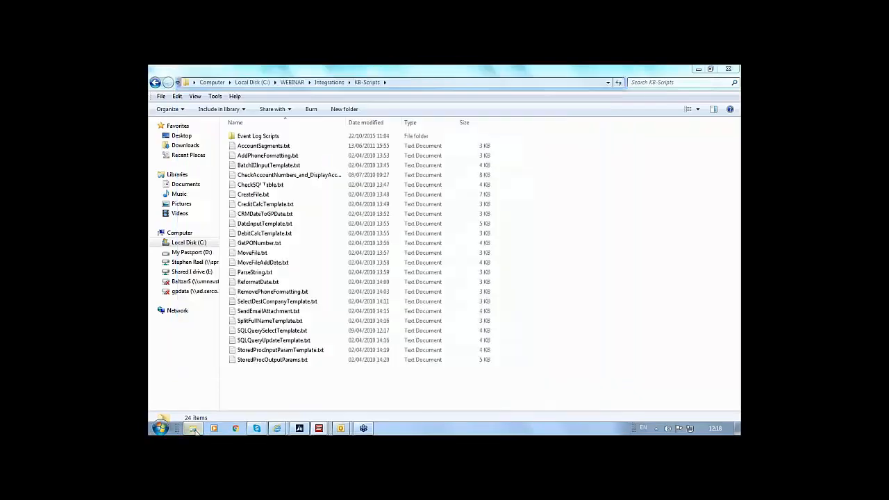
# Step: Browse the WEBINAR folders and copy GL Journal Excel.xlsx from Integrations
pyautogui.click(194, 243)
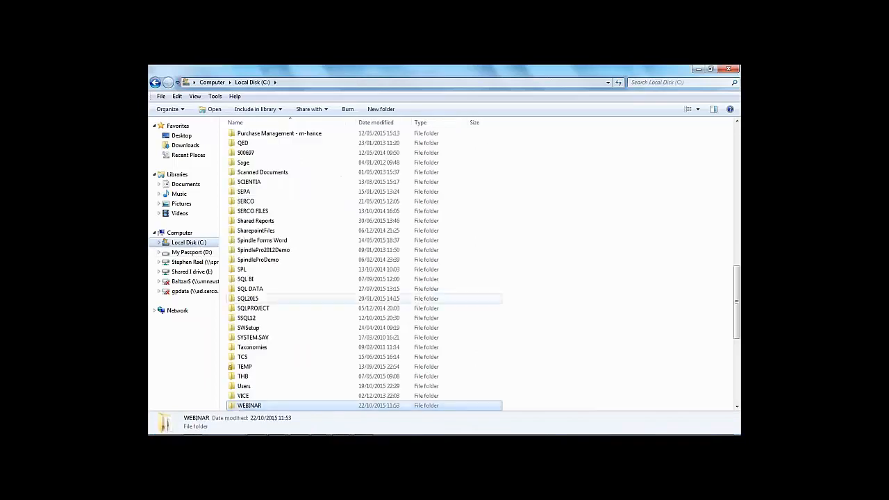
pyautogui.doubleClick(236, 406)
pyautogui.doubleClick(256, 157)
pyautogui.click(156, 82)
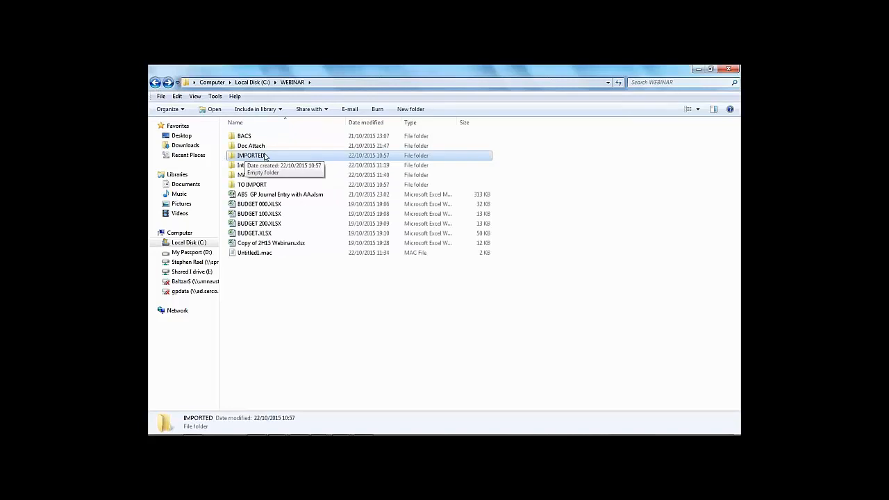
pyautogui.doubleClick(257, 186)
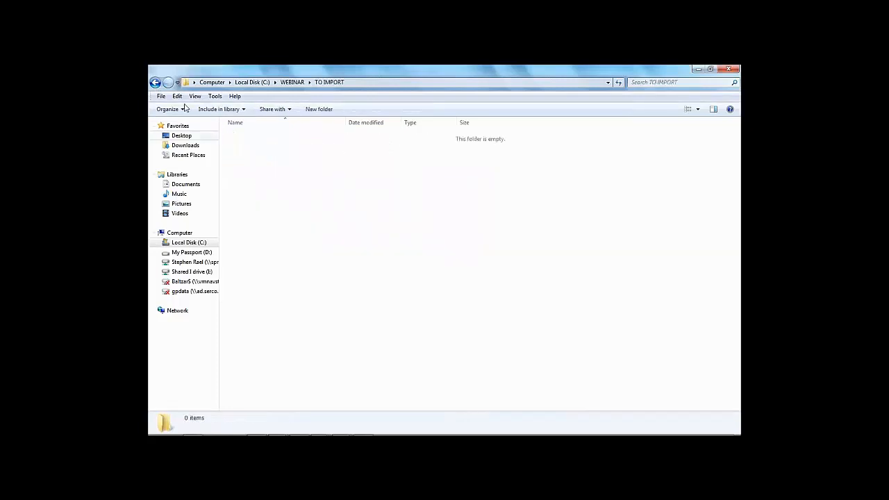
pyautogui.click(156, 81)
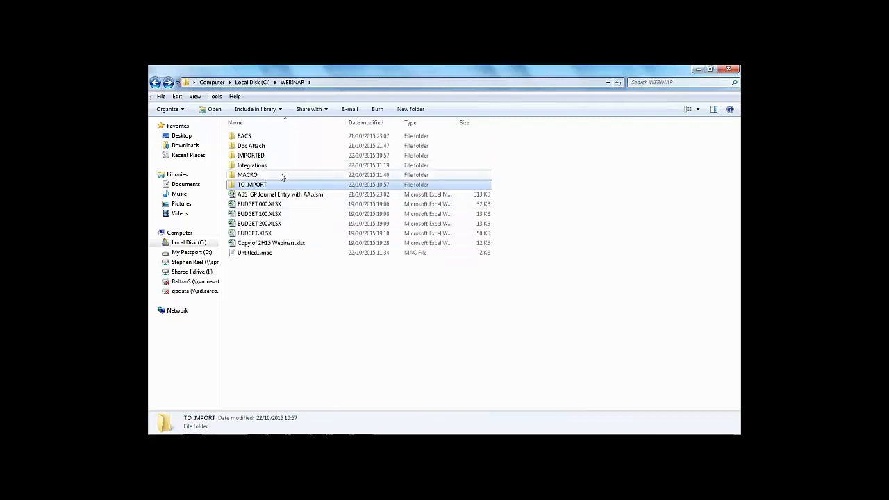
pyautogui.click(268, 168)
pyautogui.doubleClick(268, 167)
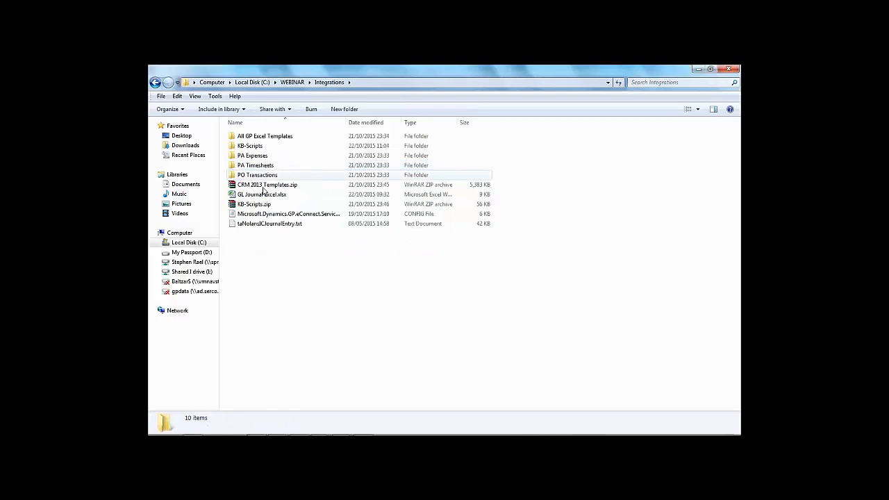
pyautogui.click(264, 197)
pyautogui.rightClick(263, 199)
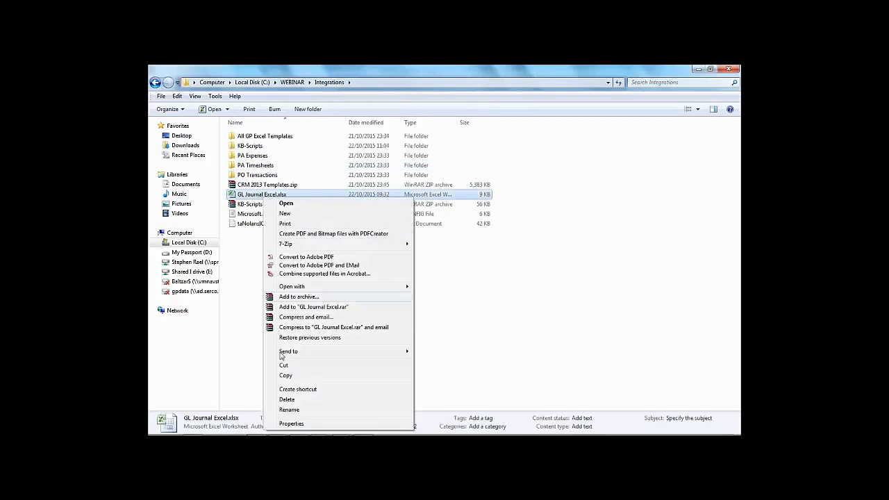
pyautogui.click(284, 377)
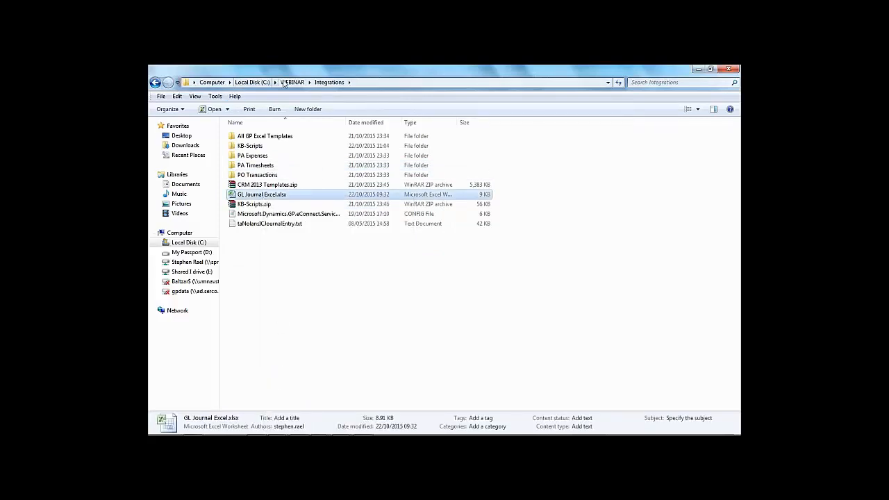
# Step: Paste the journal into WEBINAR\TO IMPORT and open that copy in Excel
pyautogui.click(285, 83)
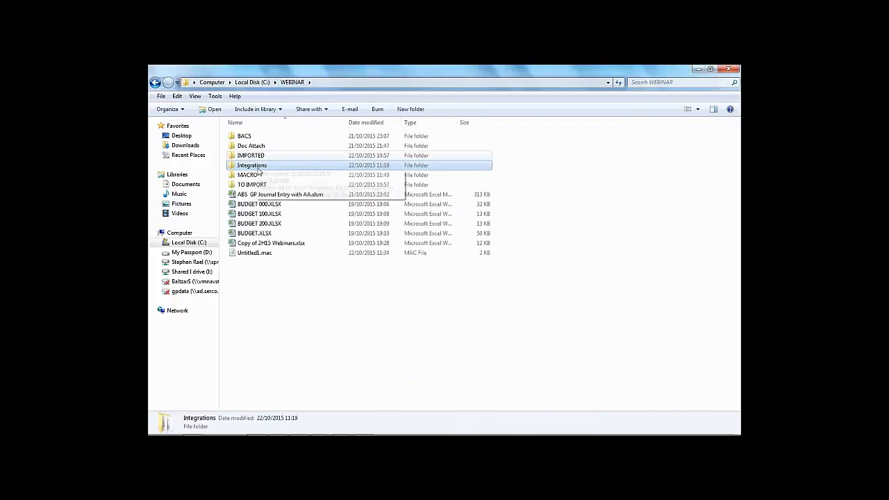
pyautogui.doubleClick(248, 184)
pyautogui.rightClick(254, 152)
pyautogui.click(272, 214)
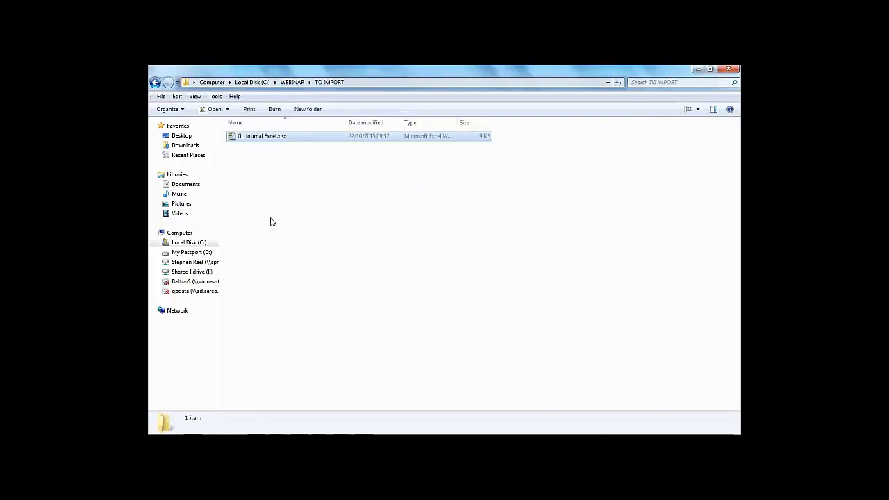
pyautogui.click(267, 181)
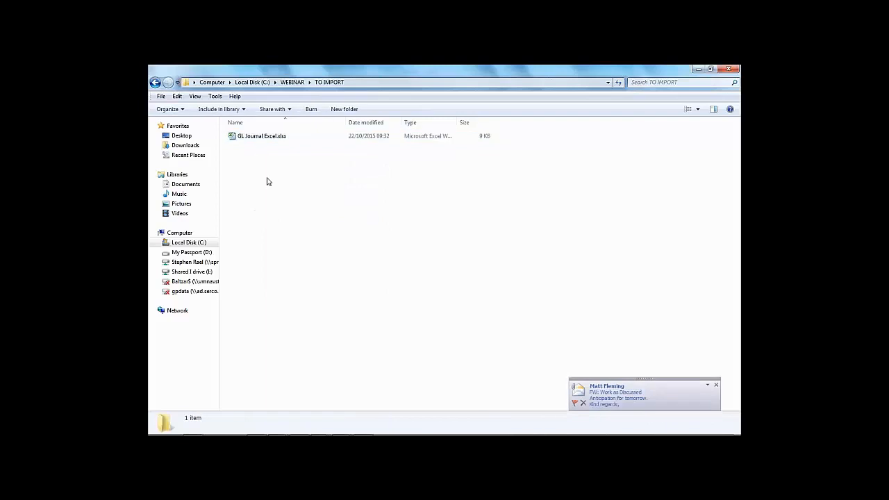
pyautogui.doubleClick(256, 137)
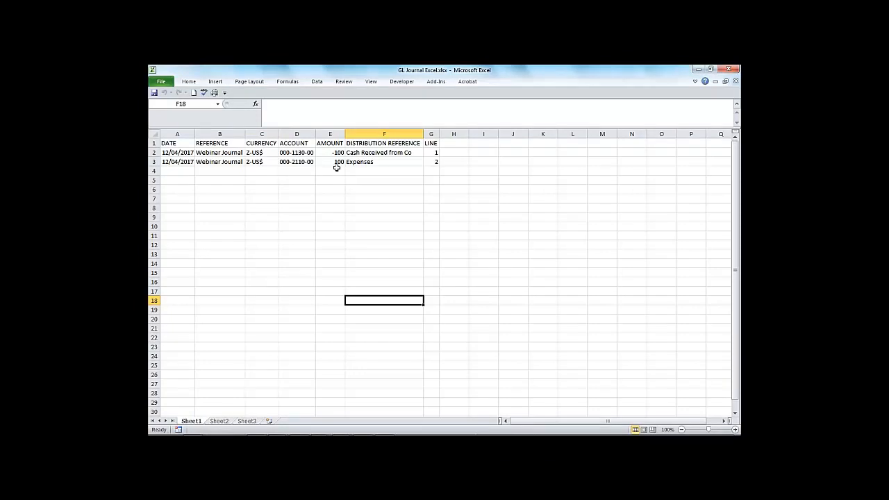
# Step: Insert a DEBIT column before AMOUNT and rename the AMOUNT heading to CREDIT
pyautogui.click(329, 134)
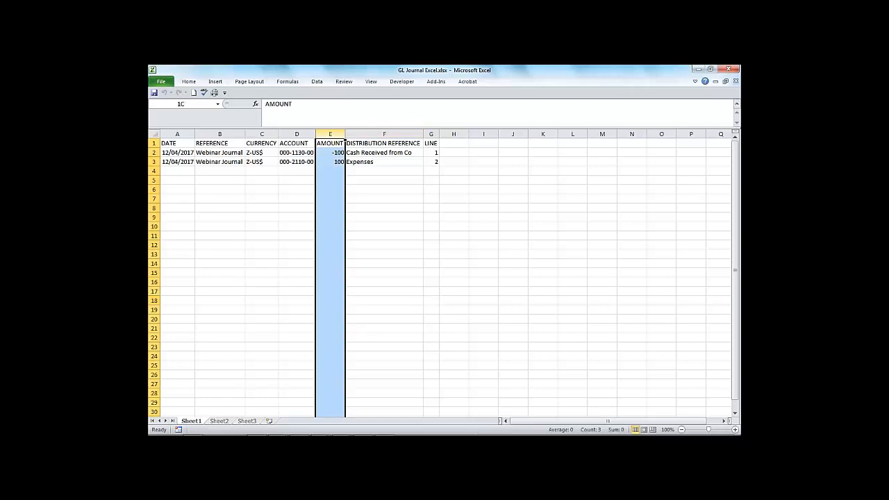
pyautogui.rightClick(332, 136)
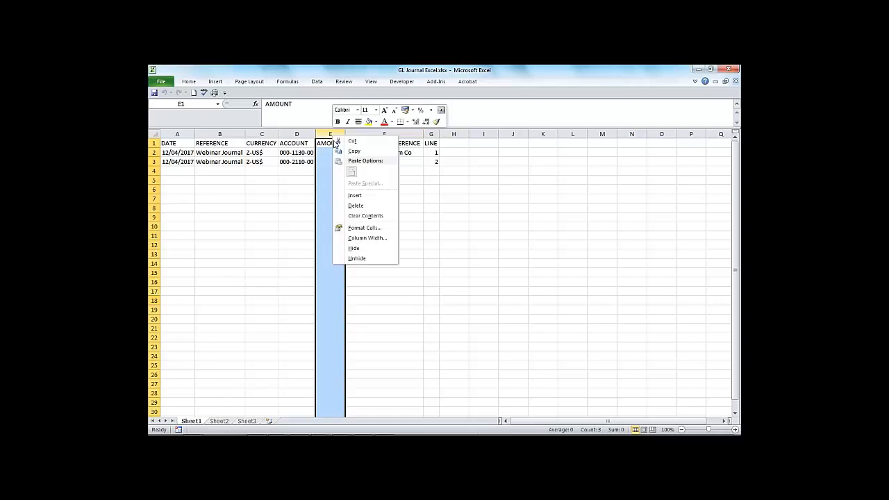
pyautogui.click(350, 196)
pyautogui.click(333, 144)
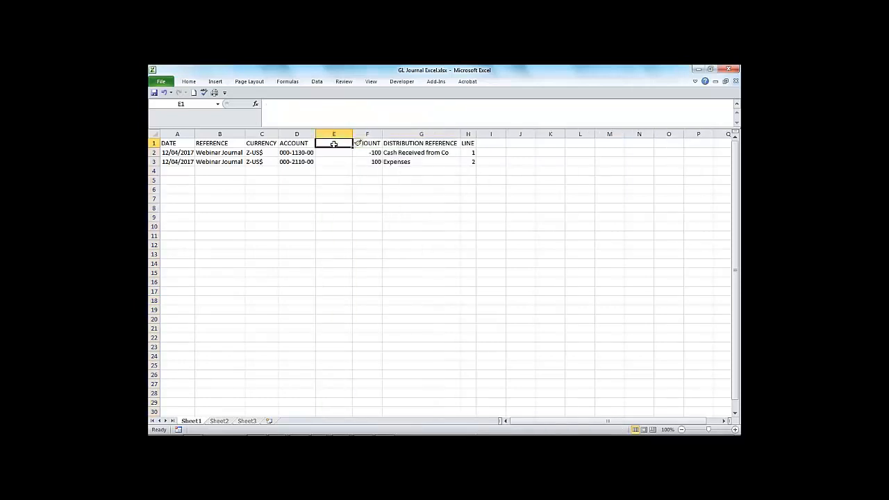
pyautogui.write('DEBIT')
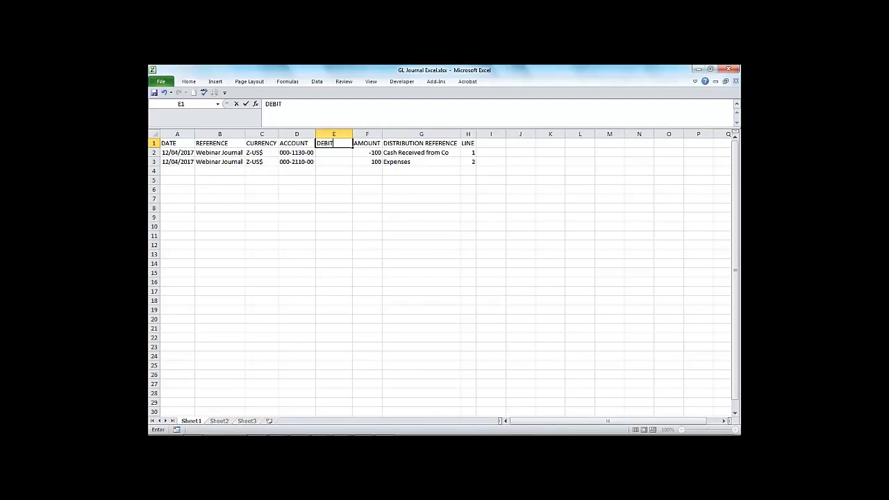
pyautogui.click(370, 180)
pyautogui.click(369, 144)
pyautogui.write('CREDI')
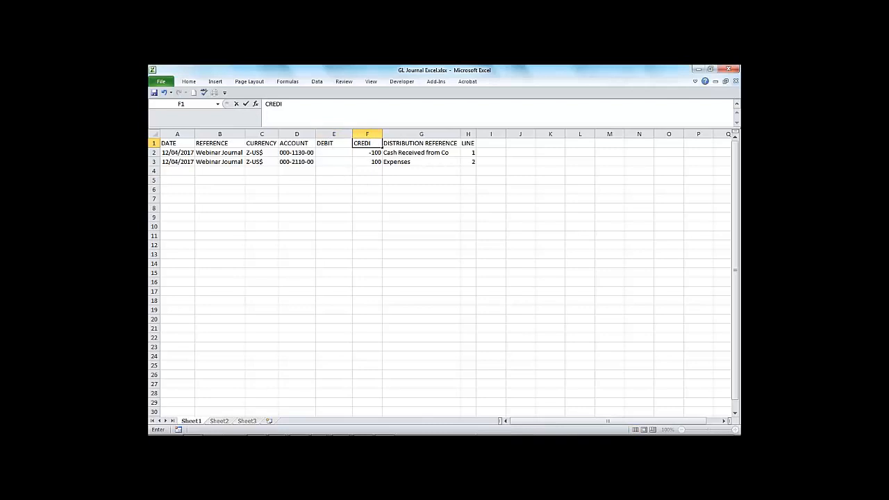
pyautogui.write('T')
pyautogui.press('Return')
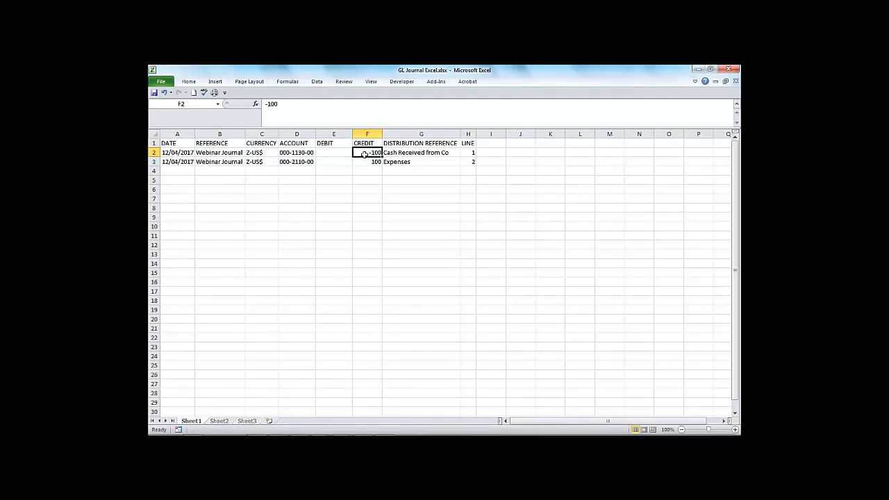
# Step: Enter a 100 credit on line 1, a 100 debit on line 2, and zeros in E2 and F3
pyautogui.write('100')
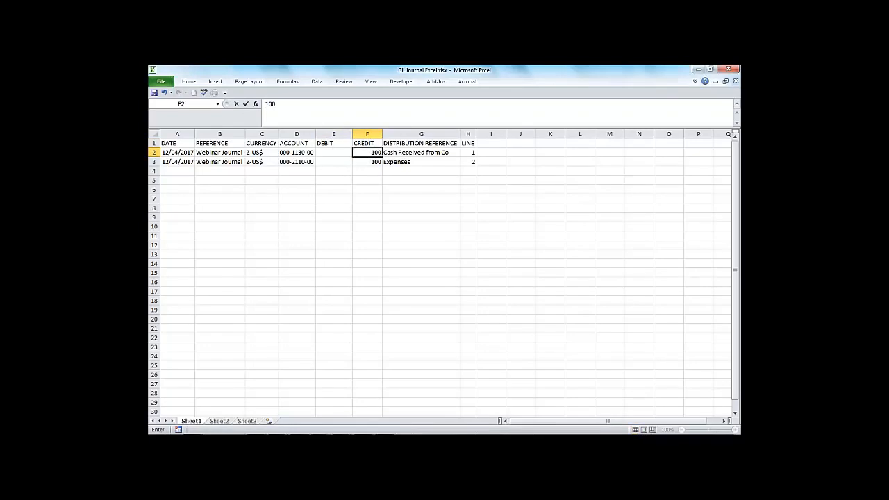
pyautogui.click(364, 163)
pyautogui.press('Delete')
pyautogui.click(332, 162)
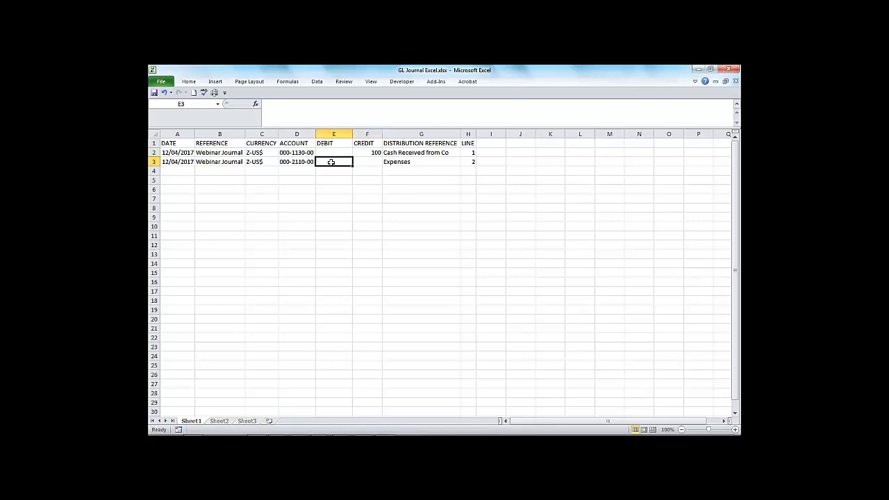
pyautogui.write('100')
pyautogui.click(379, 179)
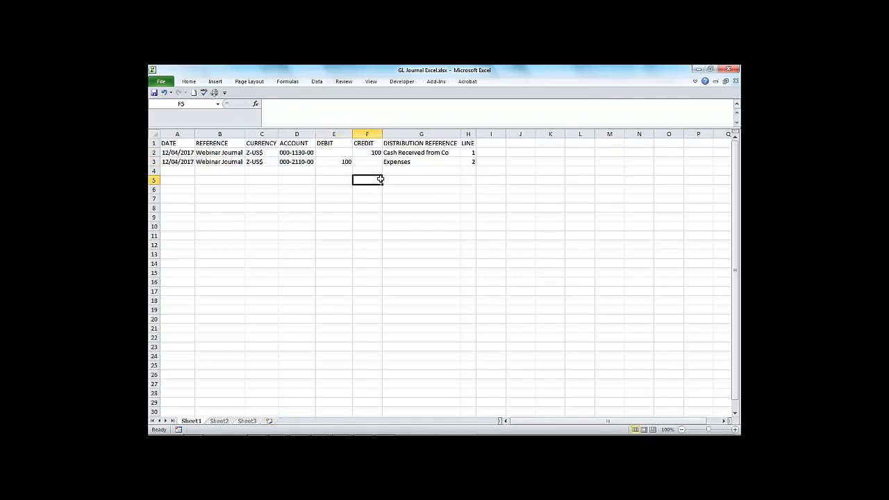
pyautogui.click(331, 151)
pyautogui.write('0')
pyautogui.click(376, 162)
pyautogui.write('0')
pyautogui.click(384, 208)
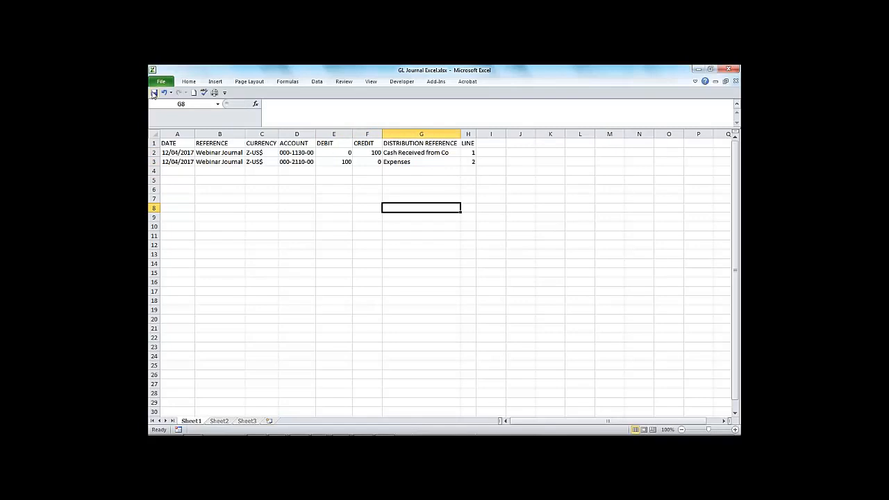
pyautogui.moveTo(564, 69); pyautogui.dragTo(517, 84)
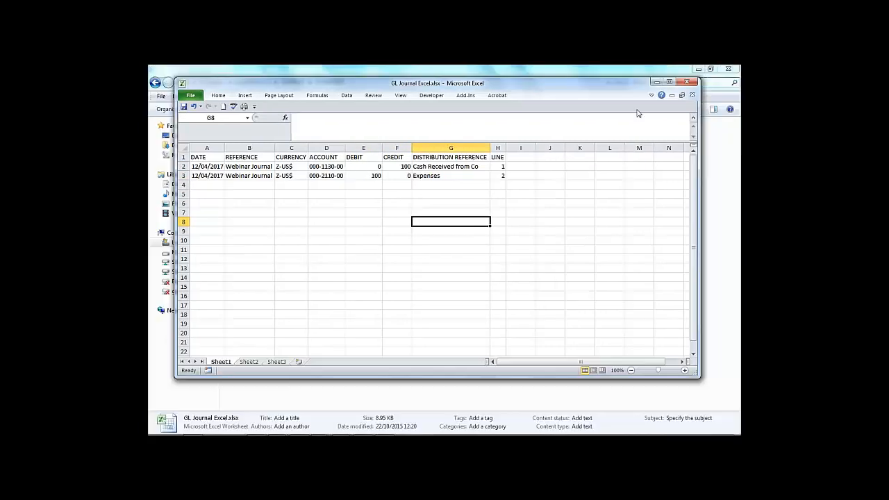
# Step: Close the journal workbook and quit Excel, bringing SmartConnect's Maintain Tasks window back to the front
pyautogui.click(692, 97)
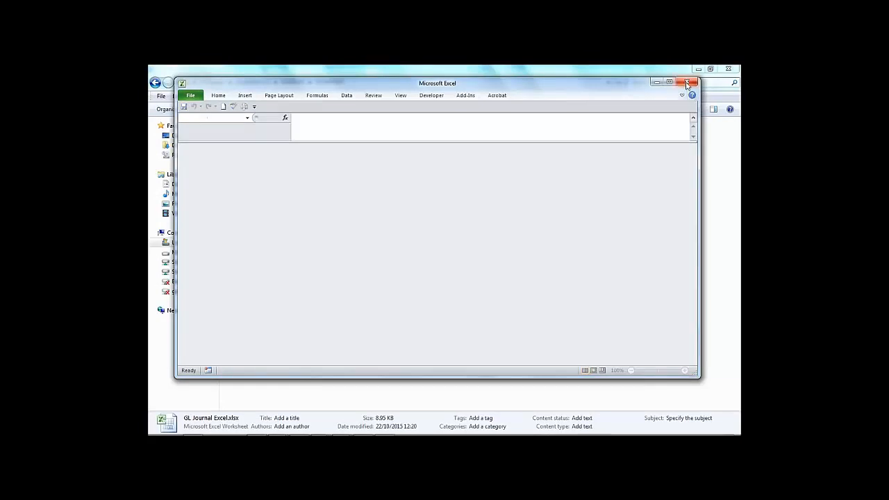
pyautogui.click(686, 82)
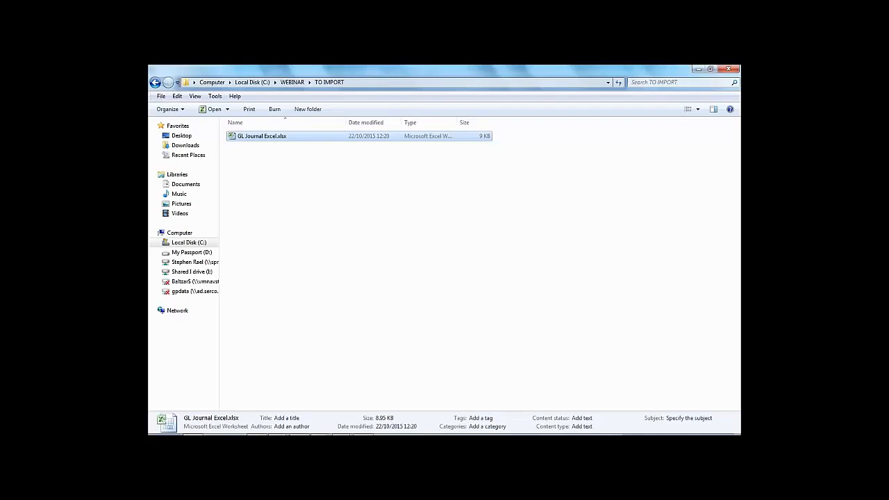
pyautogui.moveTo(271, 434)
pyautogui.moveTo(318, 431)
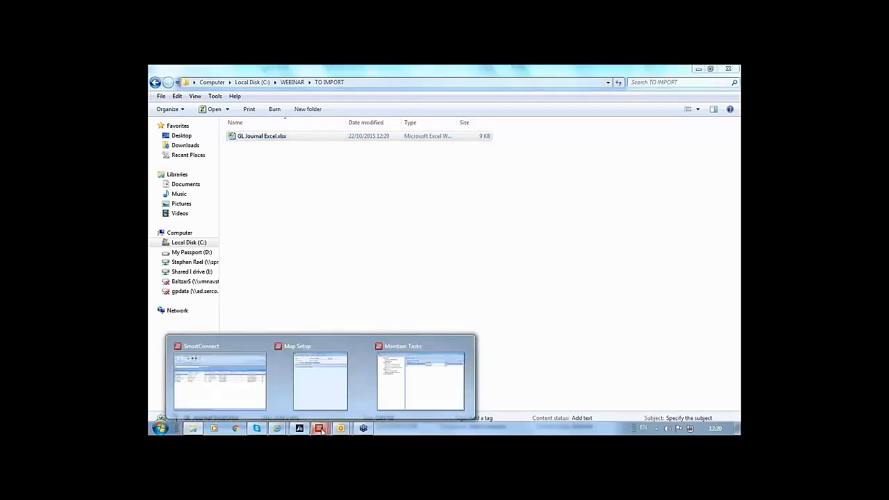
pyautogui.click(390, 407)
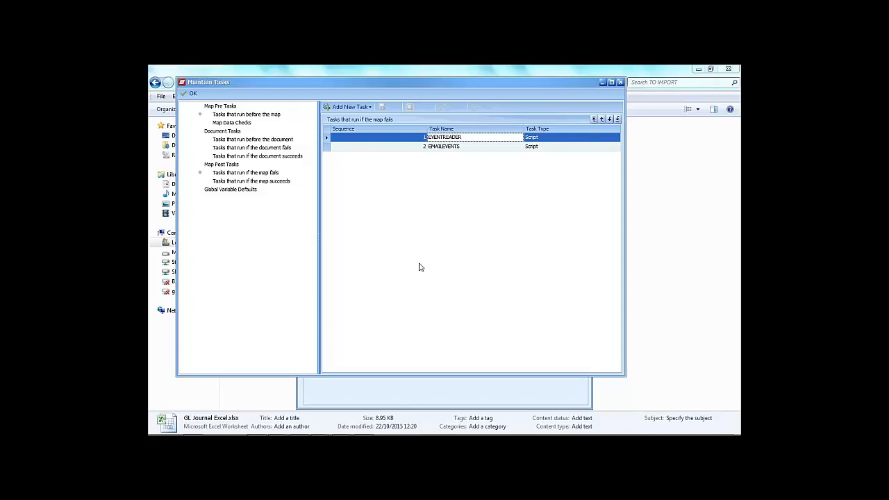
# Step: Point the map's data source to GL Journal Excel.xlsx in the TO IMPORT folder, keeping Sheet1$
pyautogui.click(190, 95)
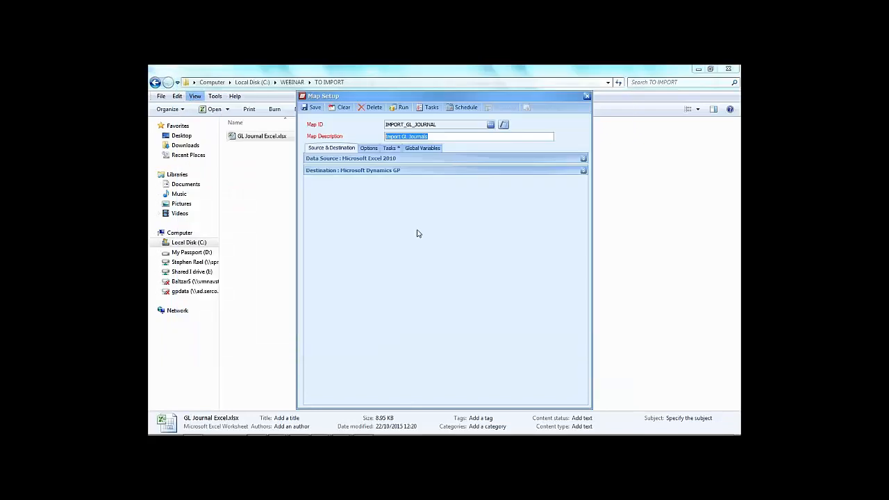
pyautogui.click(583, 158)
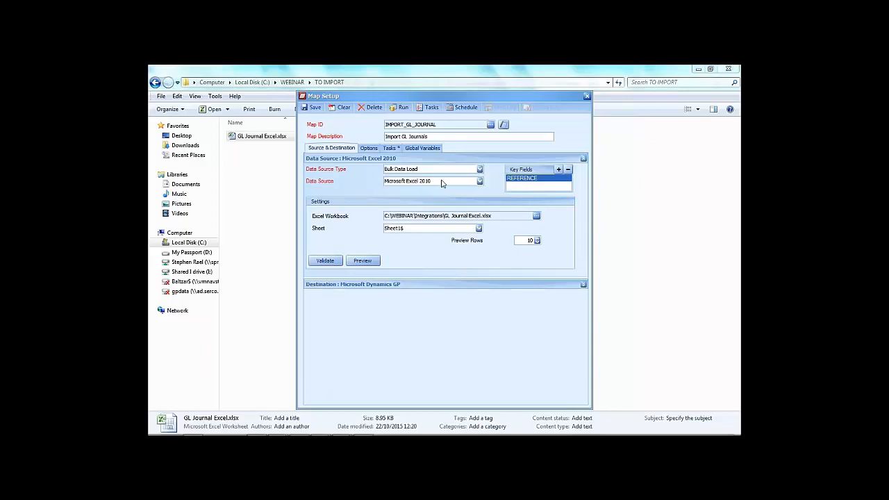
pyautogui.click(537, 216)
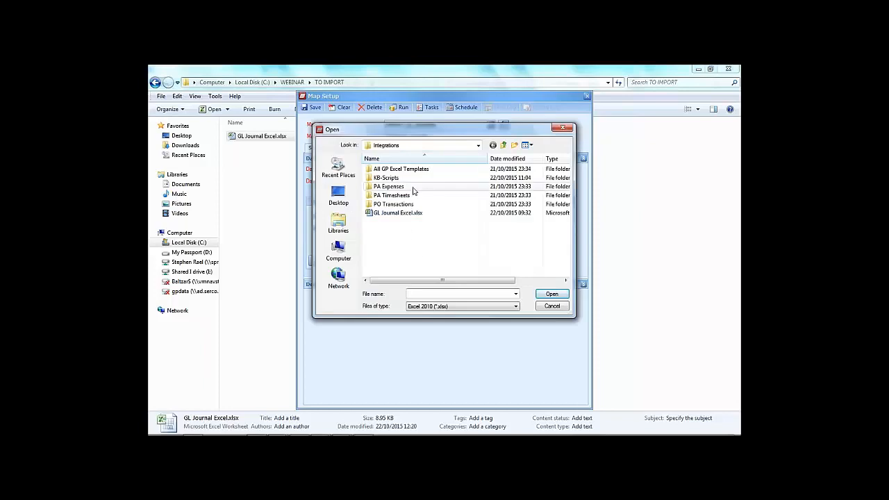
pyautogui.click(478, 145)
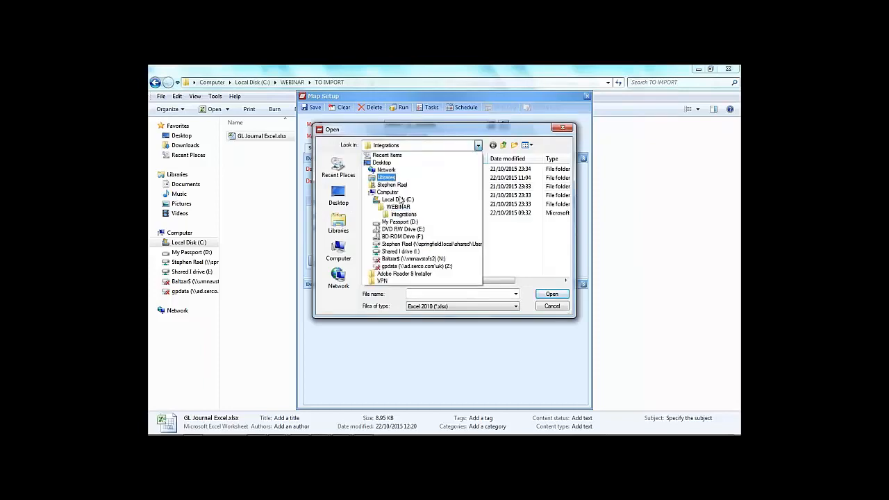
pyautogui.click(396, 207)
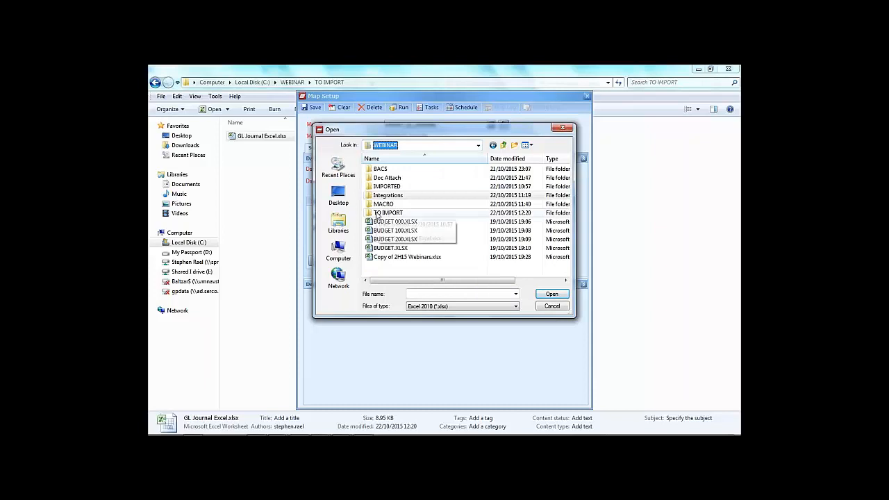
pyautogui.doubleClick(380, 215)
pyautogui.click(389, 170)
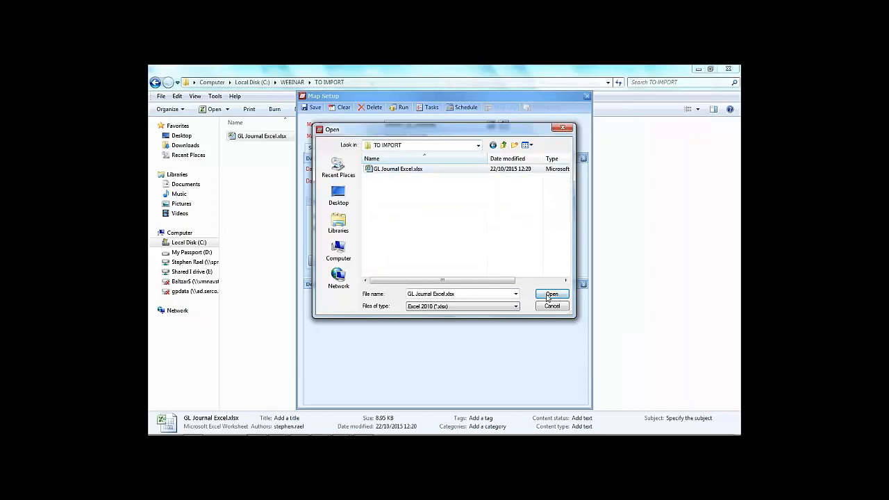
pyautogui.click(549, 294)
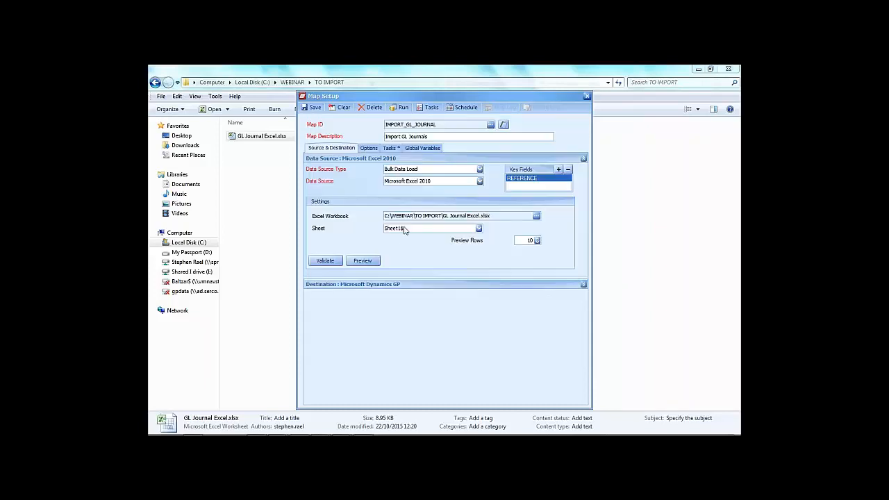
pyautogui.click(478, 228)
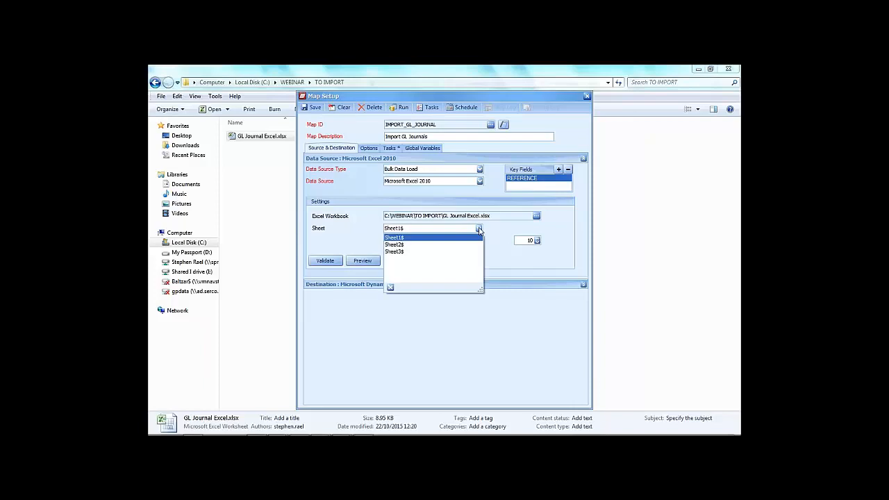
pyautogui.click(478, 230)
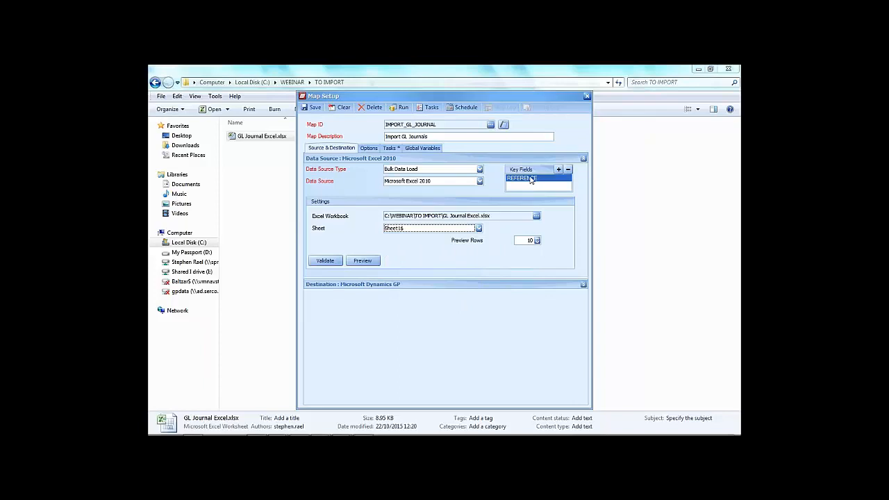
# Step: Preview the journal rows from the new file, then review the Dynamics GP destination settings
pyautogui.click(364, 261)
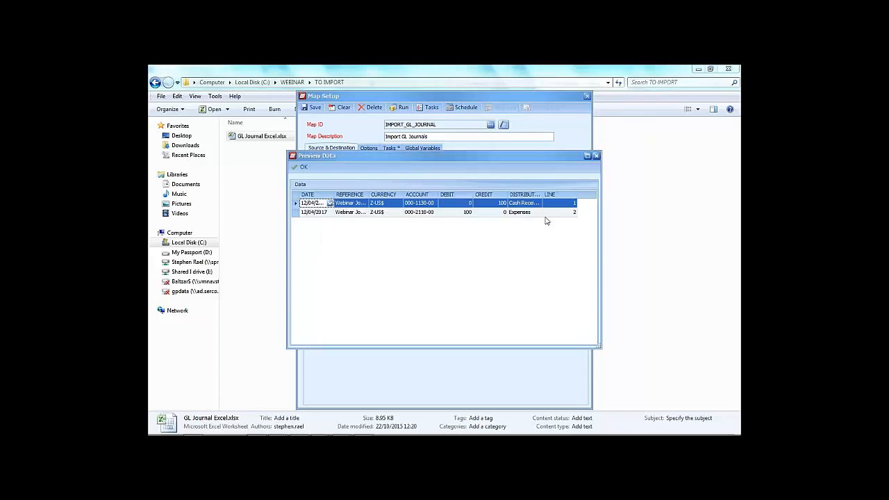
pyautogui.click(301, 168)
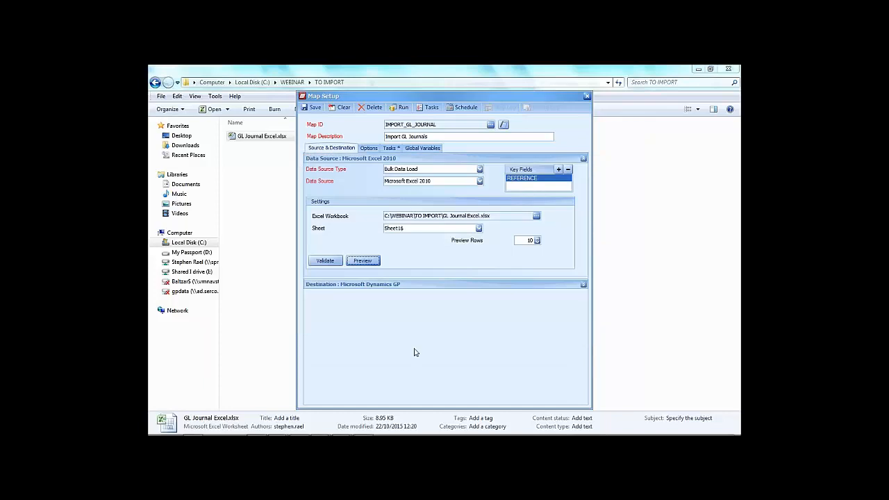
pyautogui.click(584, 285)
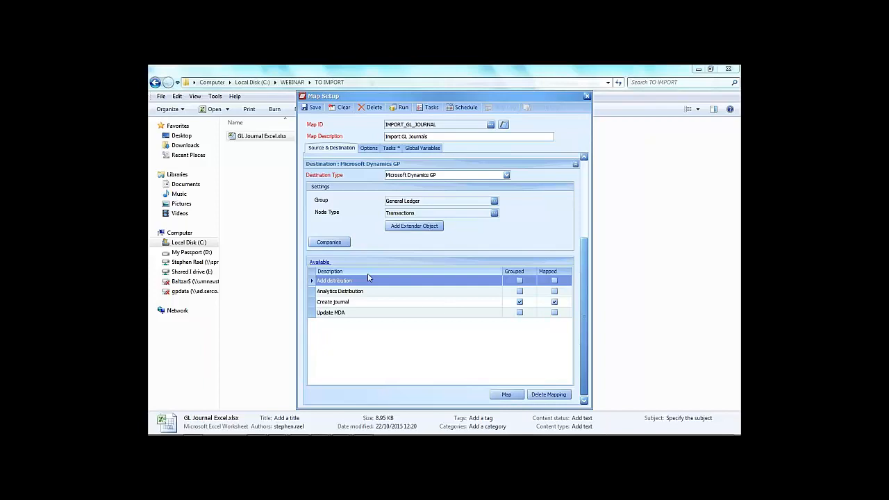
pyautogui.click(575, 163)
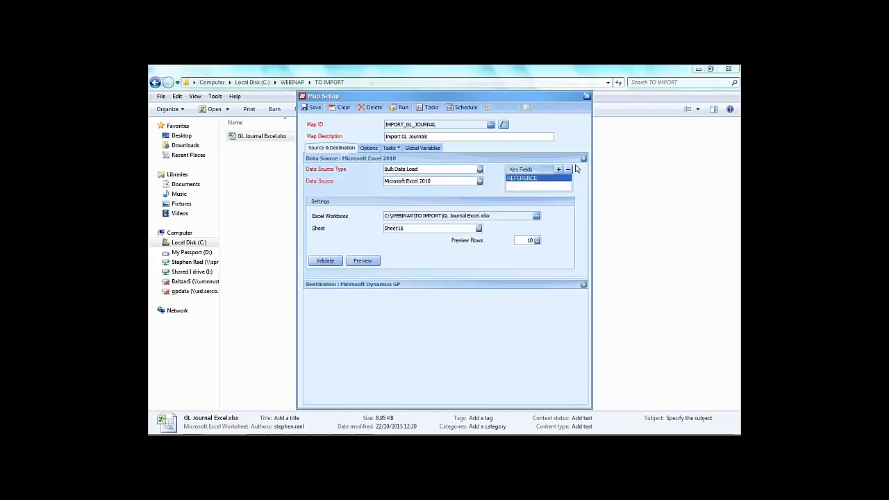
# Step: Open the map's Tasks on 'Tasks that run if the map succeeds' and list the task types to add
pyautogui.click(427, 108)
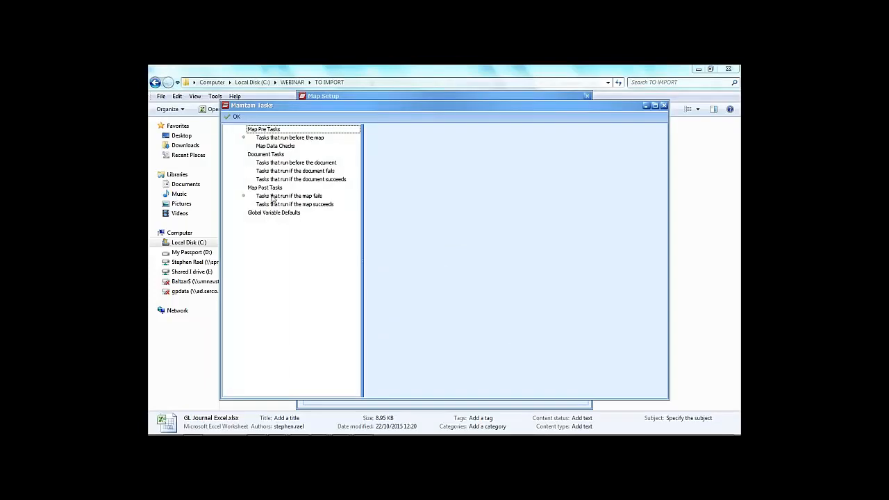
pyautogui.click(304, 206)
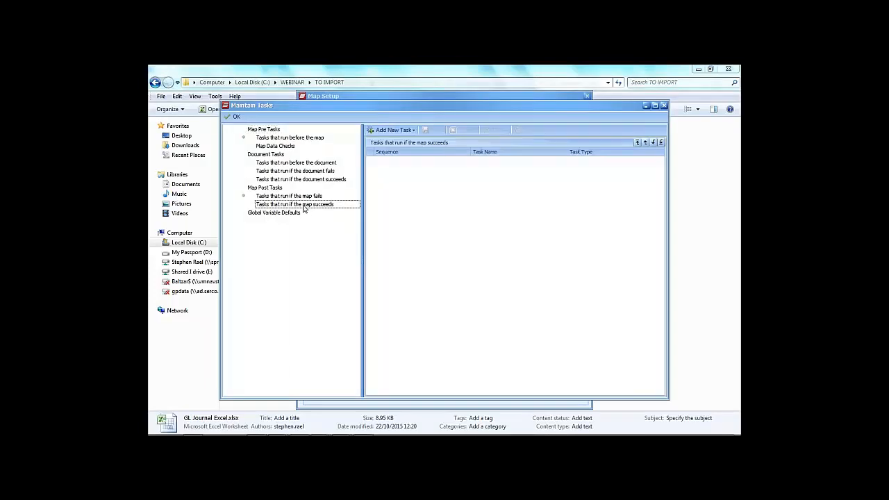
pyautogui.click(393, 131)
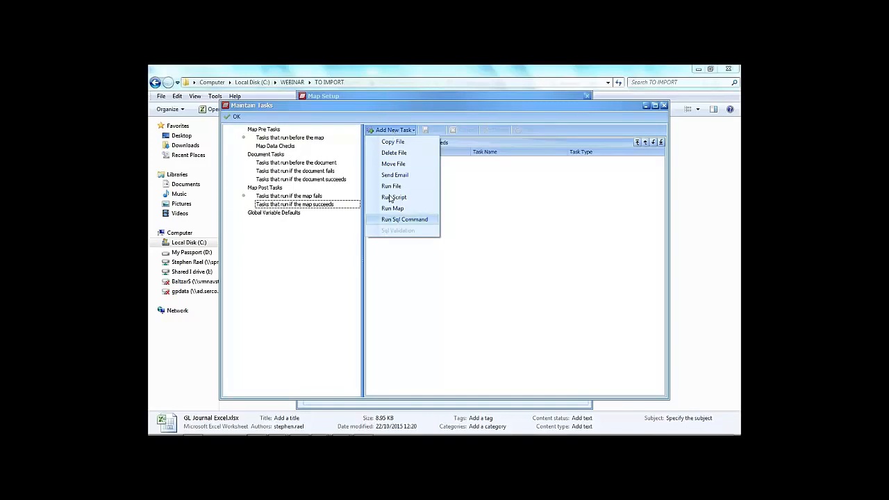
# Step: Create Move File task MOVESOURCE moving GL Journal Excel.xlsx from TO IMPORT to IMPORTED, appending date/time
pyautogui.click(391, 164)
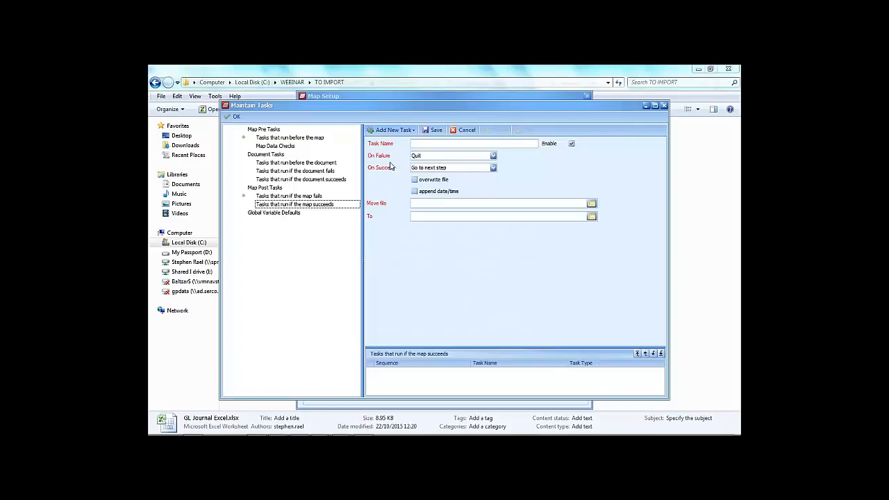
pyautogui.click(429, 145)
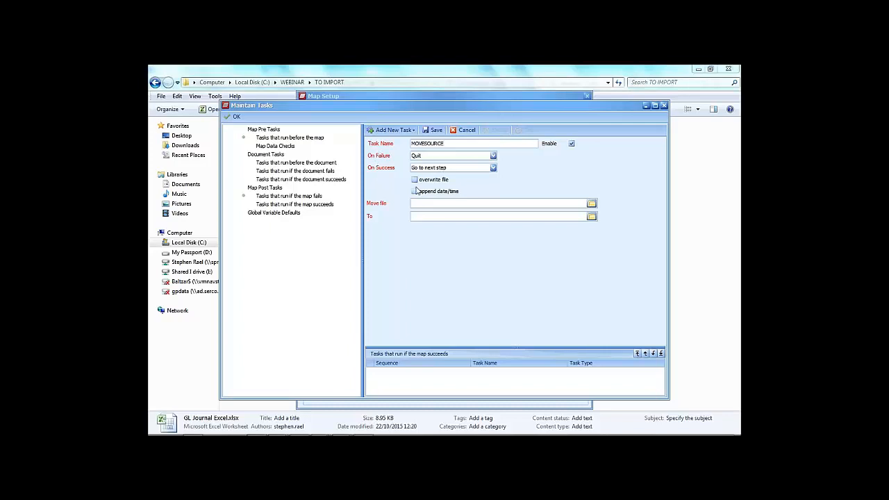
pyautogui.click(415, 191)
pyautogui.click(591, 203)
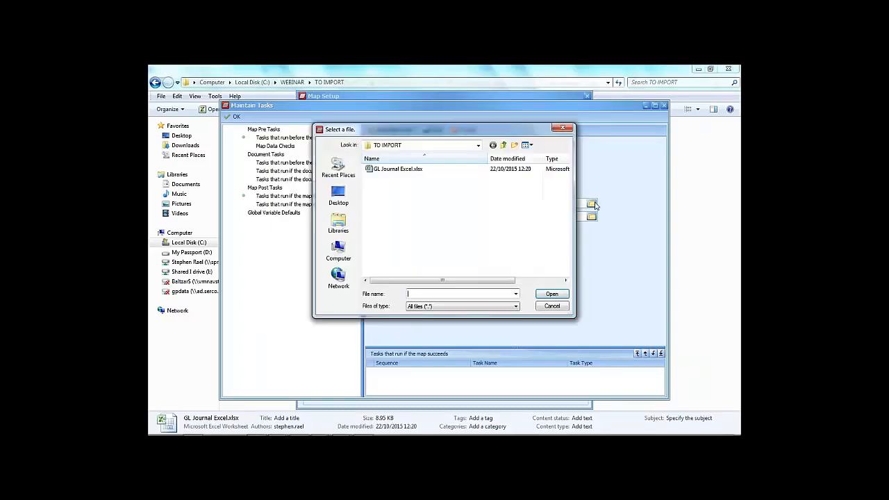
pyautogui.click(392, 171)
pyautogui.click(545, 294)
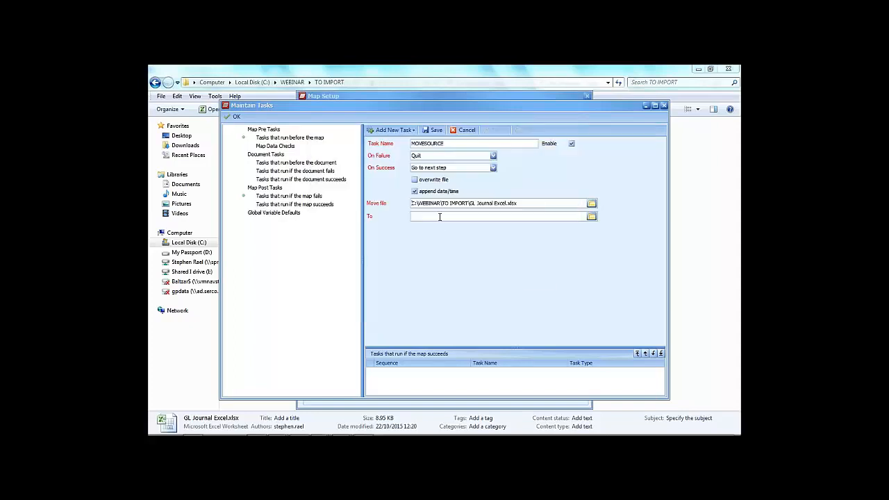
pyautogui.click(591, 216)
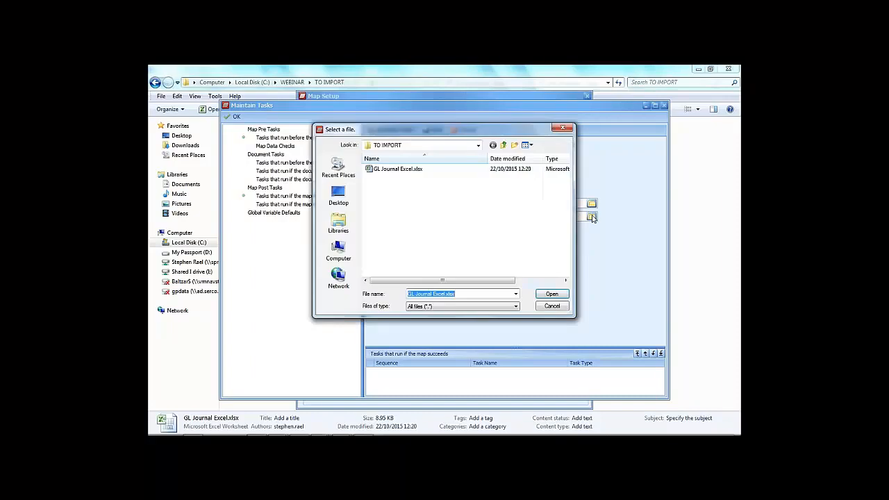
pyautogui.click(478, 145)
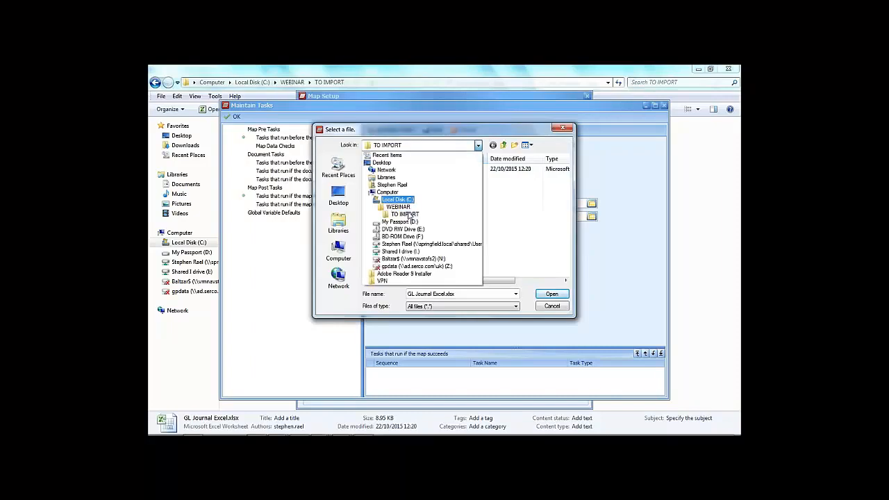
pyautogui.click(400, 208)
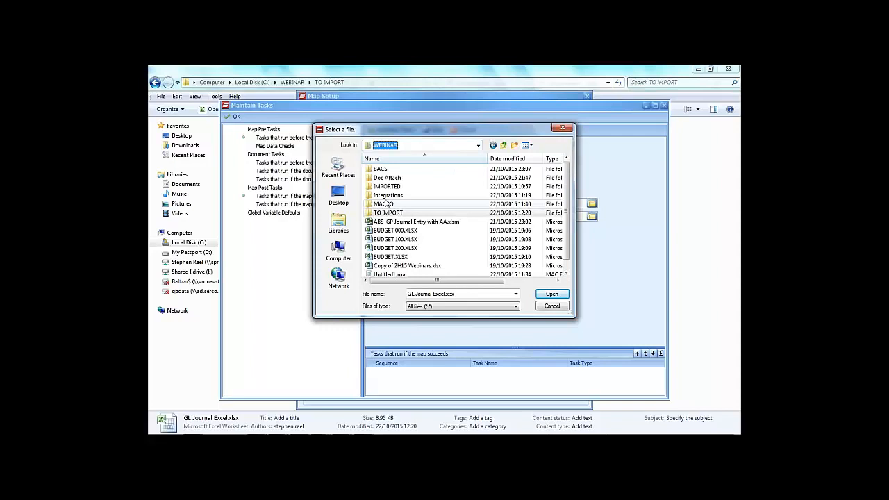
pyautogui.doubleClick(388, 191)
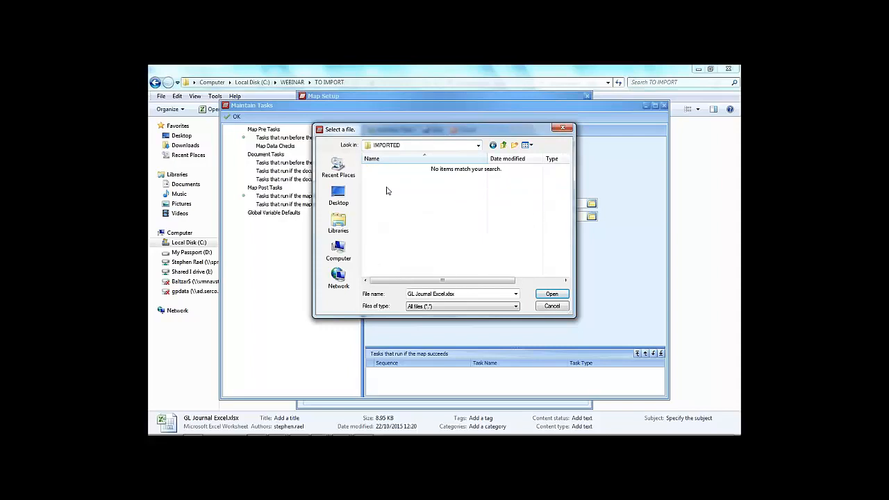
pyautogui.click(547, 296)
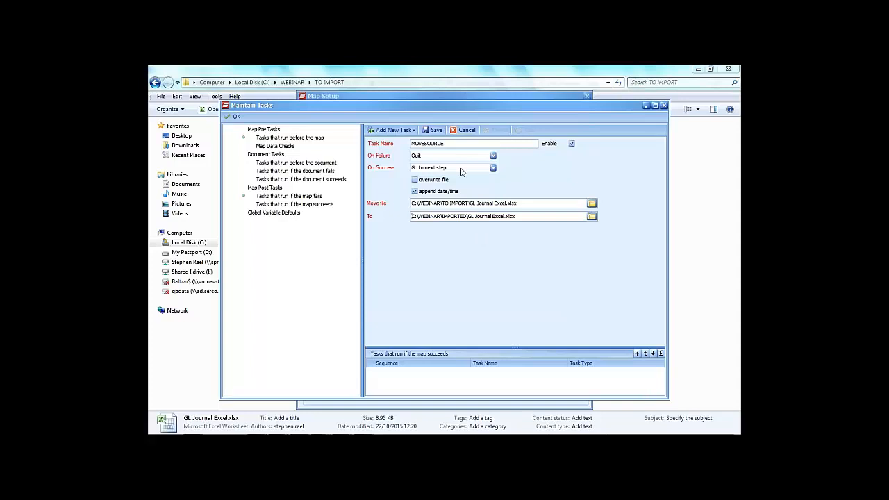
pyautogui.click(434, 130)
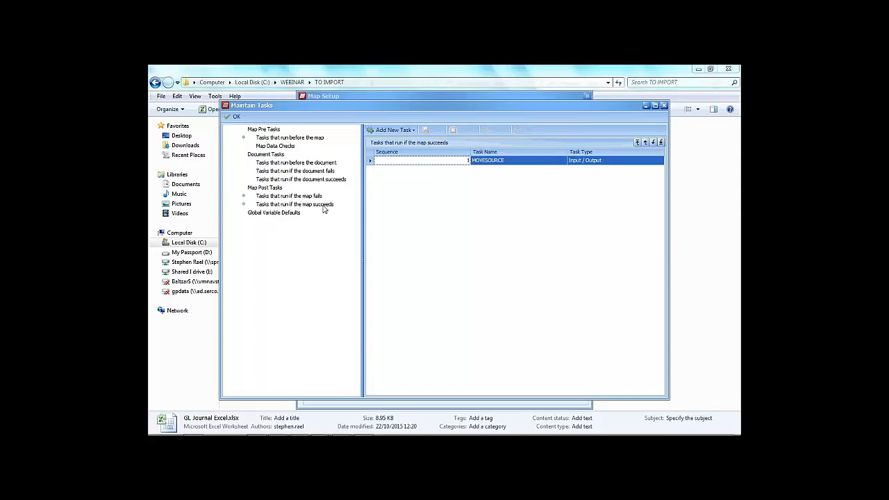
# Step: Open the Create Journal mapping and inspect the BATCHIDRESULT calculated column's batch ID calculation
pyautogui.click(232, 117)
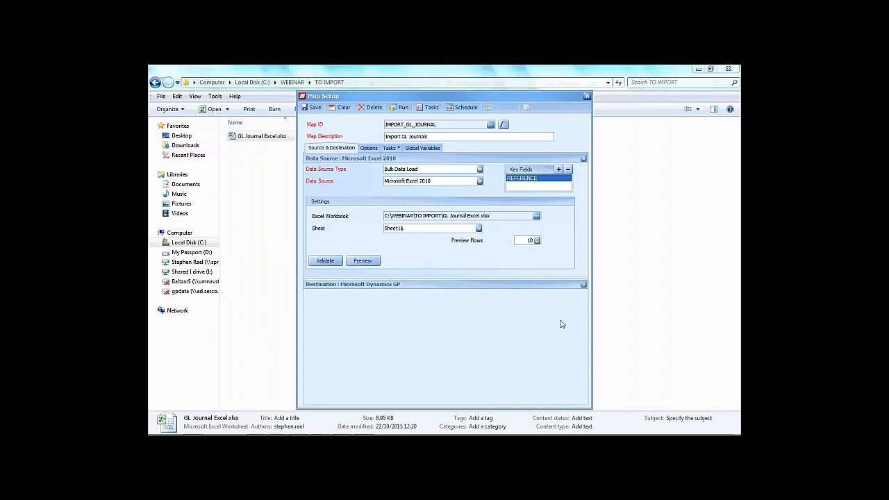
pyautogui.click(583, 284)
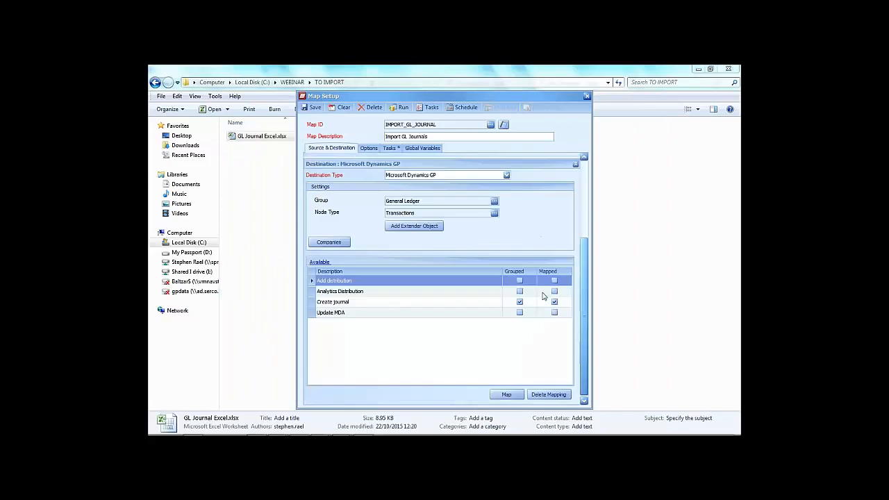
pyautogui.doubleClick(382, 303)
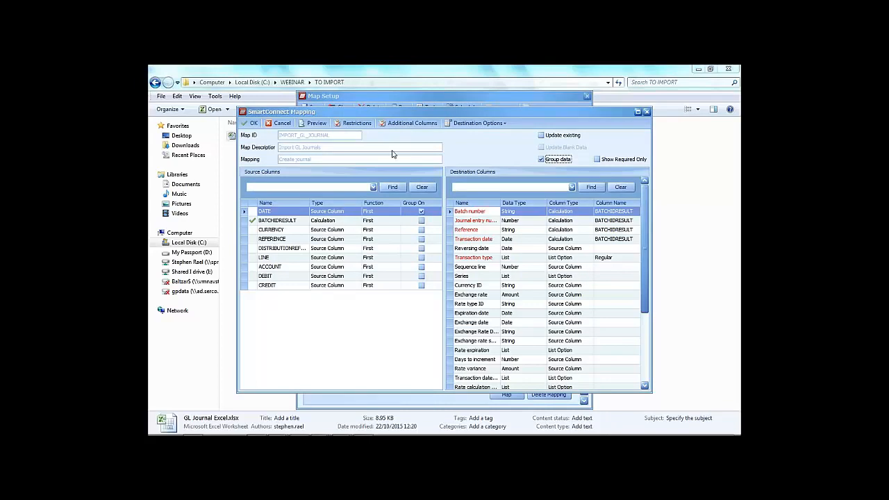
pyautogui.click(412, 123)
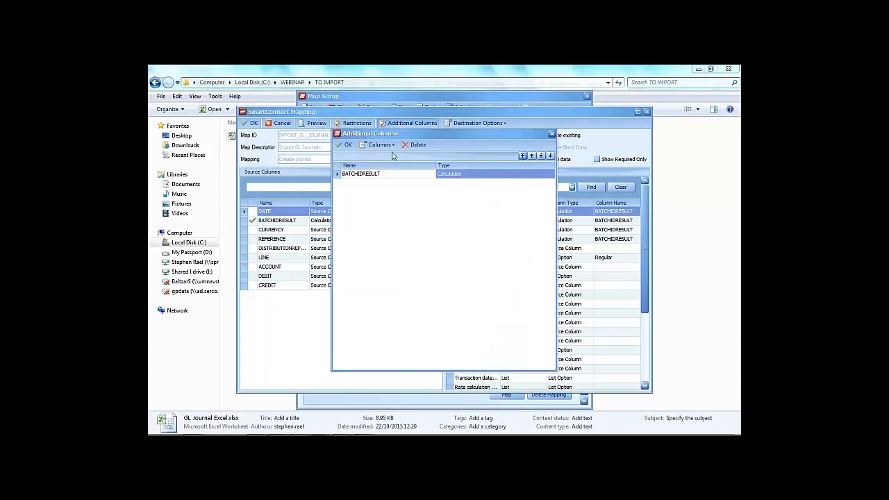
pyautogui.click(380, 175)
pyautogui.doubleClick(379, 175)
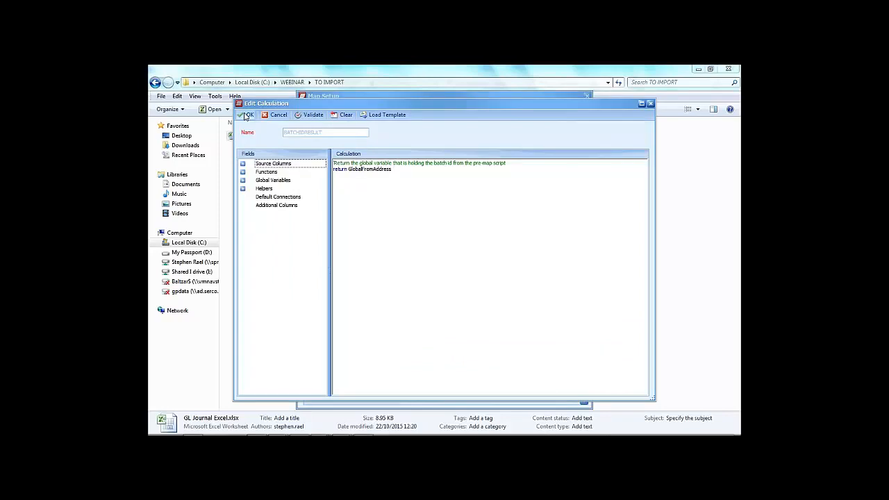
pyautogui.click(247, 116)
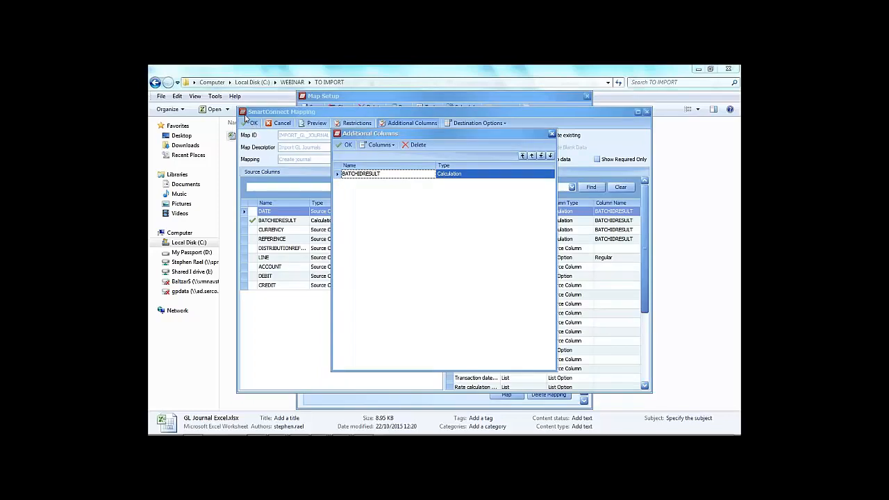
pyautogui.click(348, 145)
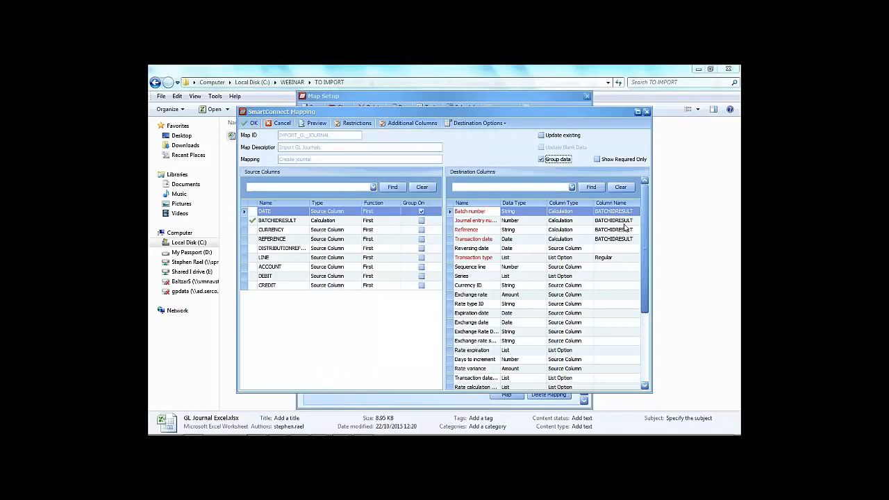
pyautogui.click(398, 126)
# Step: Add GP Rolling Column NEXTJNLNO: Financial series, Fabrikam, Inc., Journal Number, used as a global variable
pyautogui.click(389, 145)
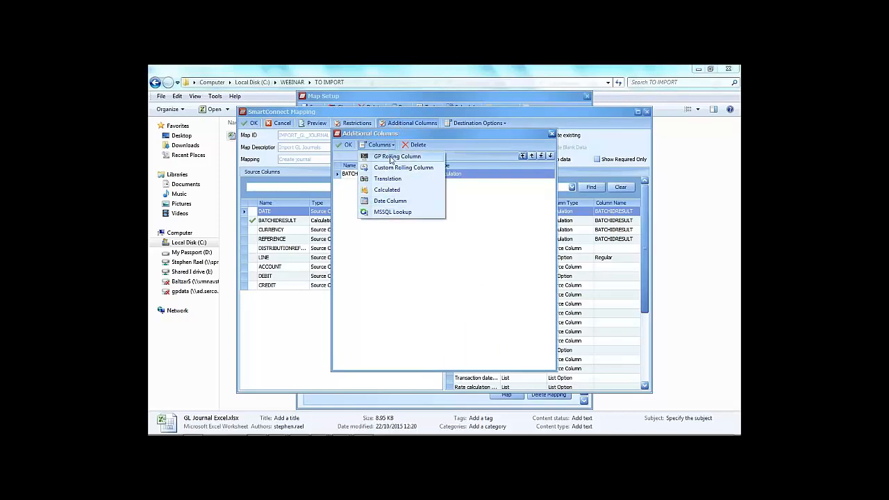
pyautogui.click(394, 161)
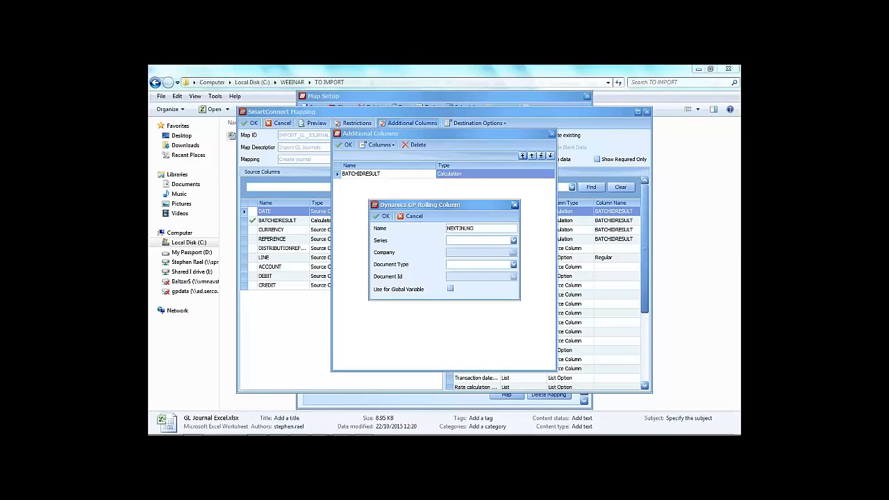
pyautogui.click(513, 241)
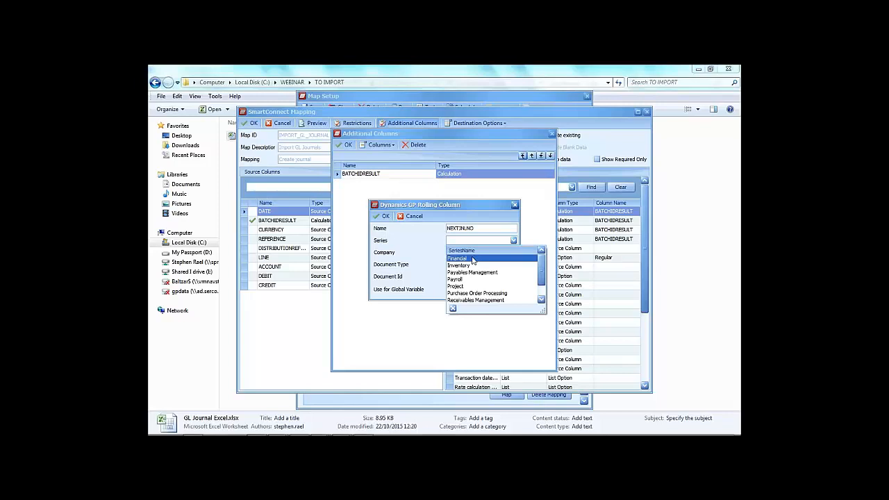
pyautogui.click(473, 259)
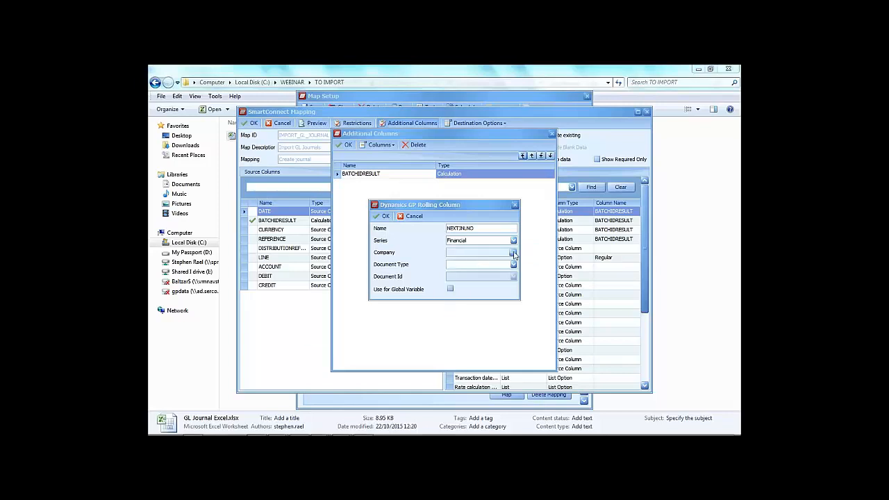
pyautogui.click(514, 254)
pyautogui.doubleClick(323, 207)
pyautogui.click(513, 264)
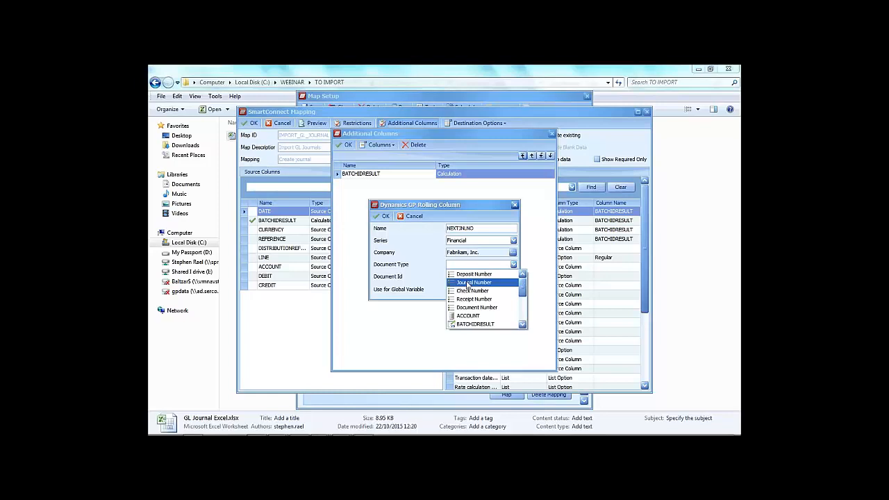
pyautogui.click(468, 283)
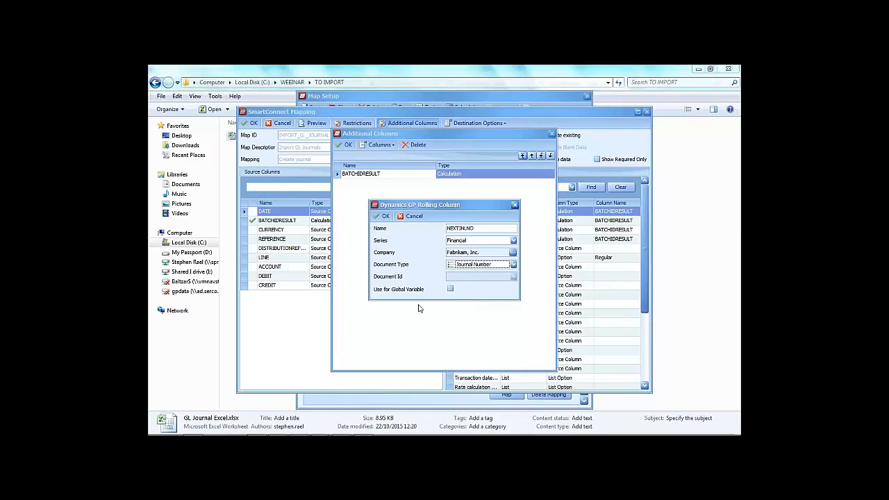
pyautogui.click(450, 289)
pyautogui.click(386, 217)
# Step: Map NEXTJNLNO to Journal entry number, REFERENCE to Reference, and DATE to Transaction date
pyautogui.click(346, 145)
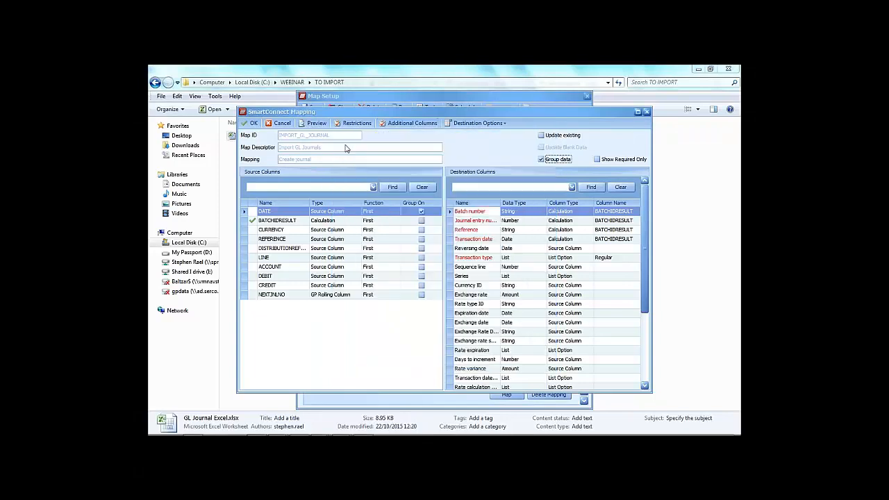
pyautogui.moveTo(271, 297); pyautogui.dragTo(608, 223)
pyautogui.moveTo(281, 241); pyautogui.dragTo(611, 235)
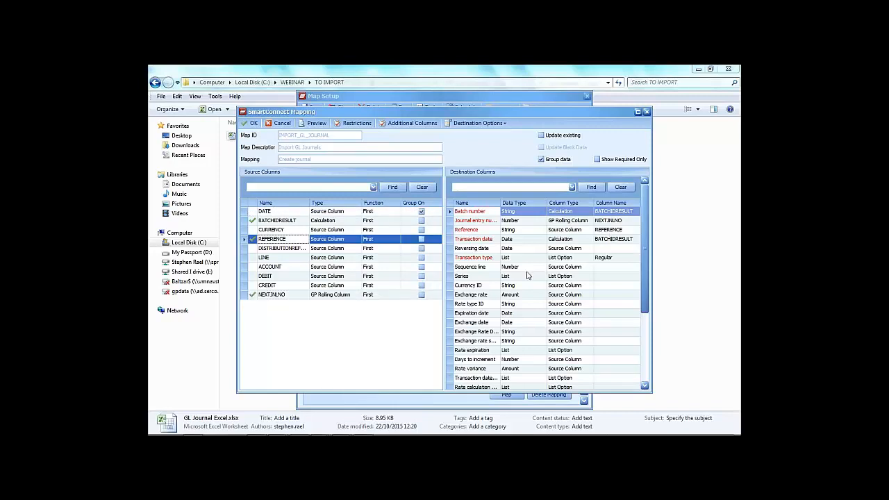
pyautogui.moveTo(267, 213); pyautogui.dragTo(605, 240)
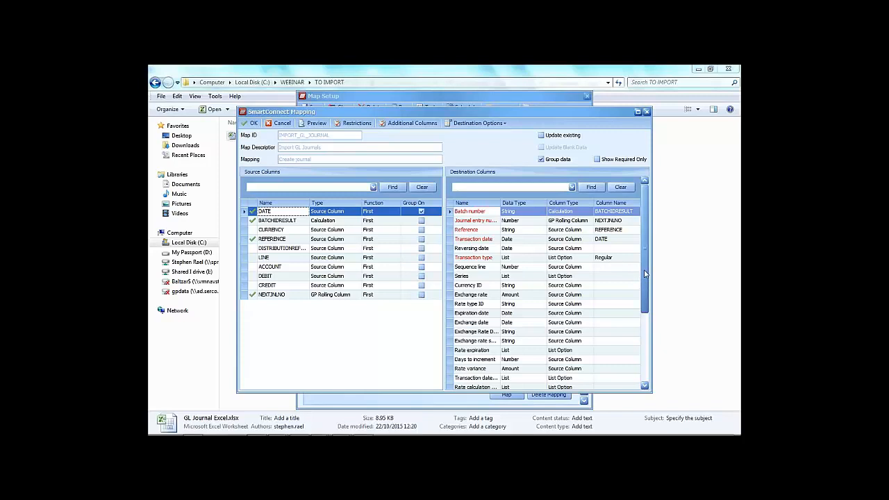
pyautogui.moveTo(643, 300); pyautogui.dragTo(657, 287)
# Step: Switch the Create Journal grouping from DATE to REFERENCE, preview the data, and accept the mapping
pyautogui.click(421, 212)
pyautogui.click(421, 239)
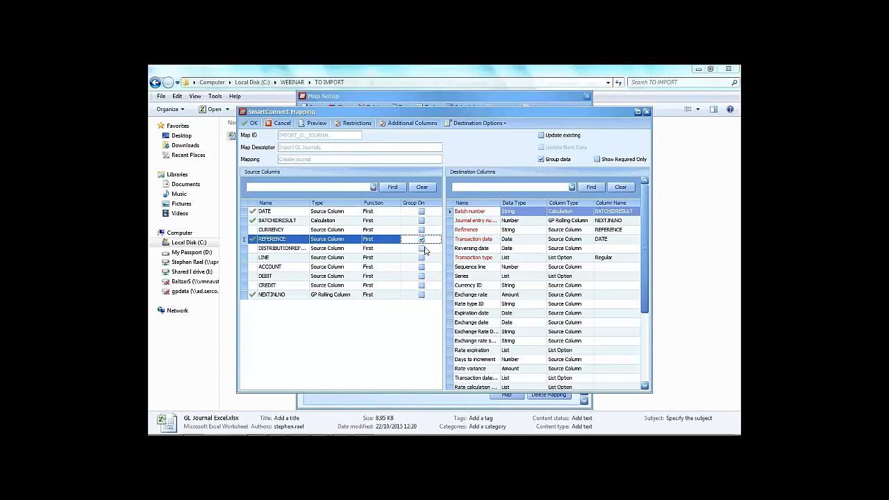
pyautogui.click(314, 123)
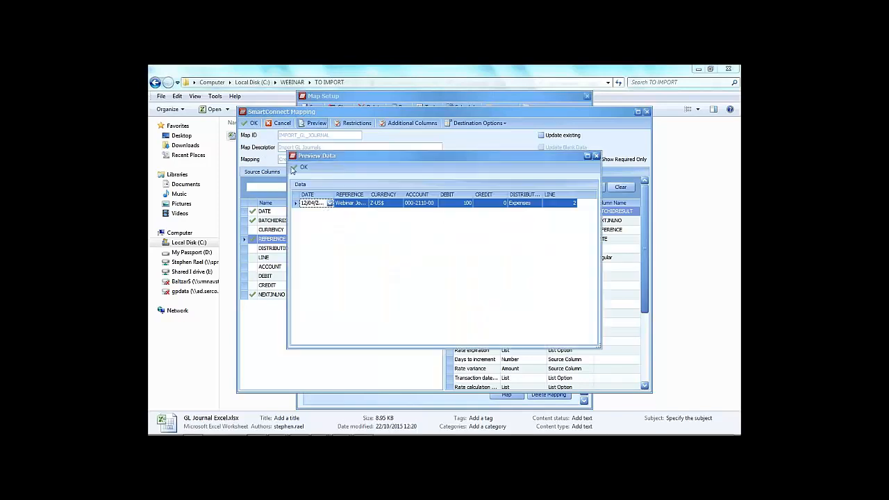
pyautogui.click(303, 168)
pyautogui.click(250, 123)
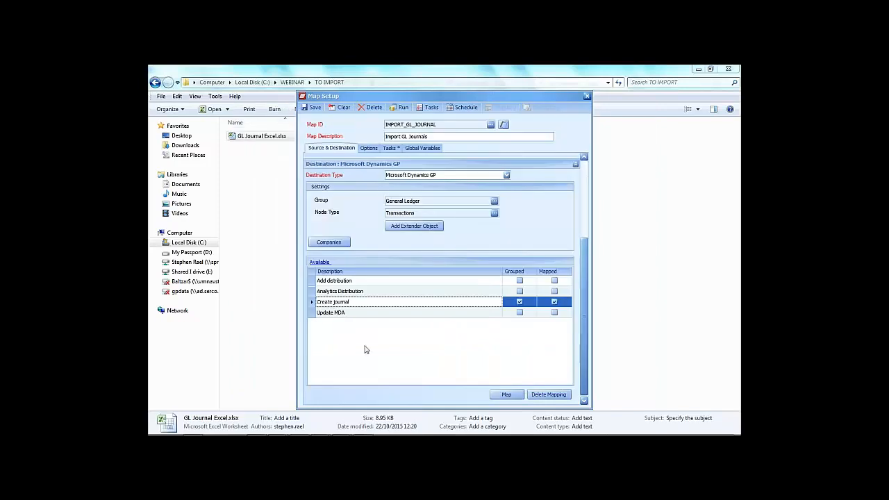
# Step: Open the Add distribution mapping, group its data on LINE, and preview the distribution lines
pyautogui.click(344, 284)
pyautogui.doubleClick(344, 283)
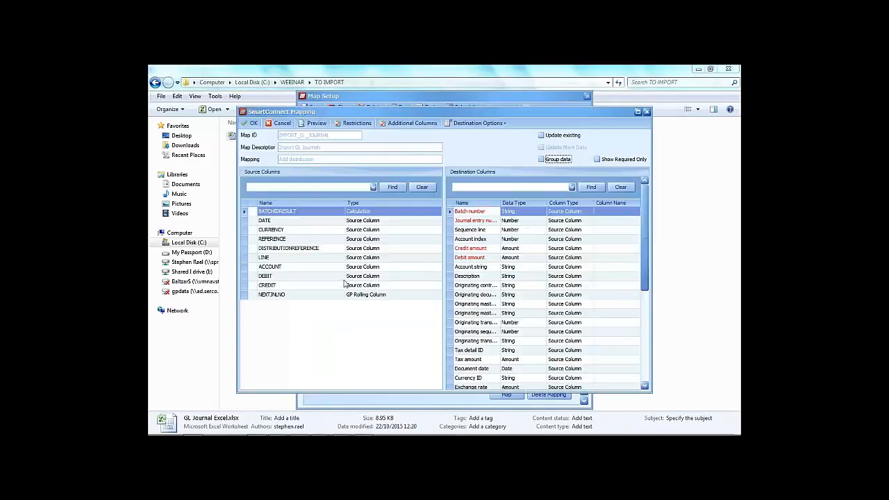
pyautogui.click(542, 159)
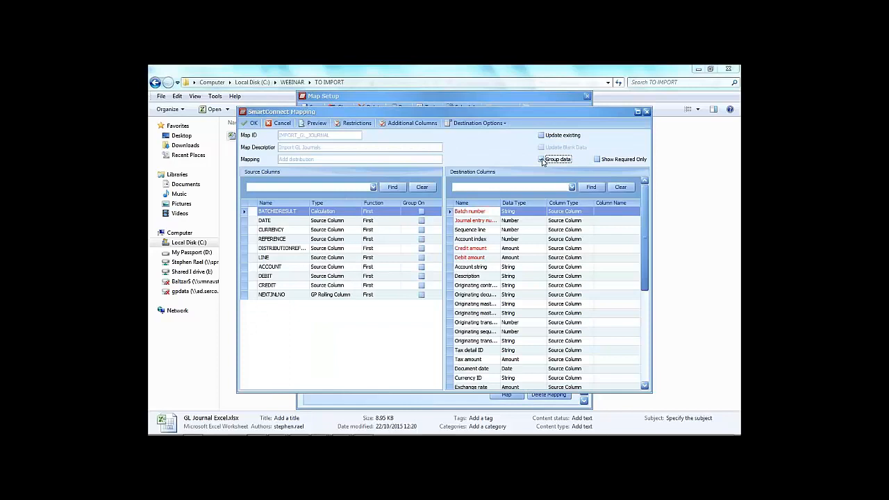
pyautogui.click(421, 258)
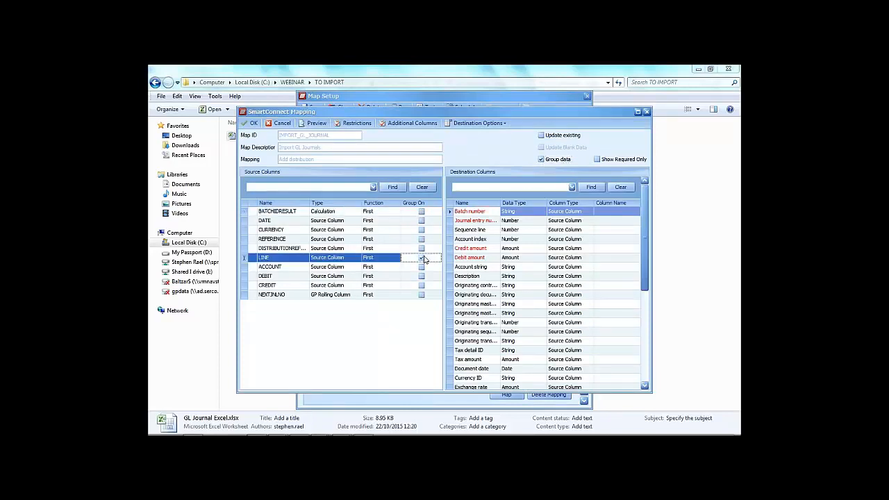
pyautogui.click(316, 122)
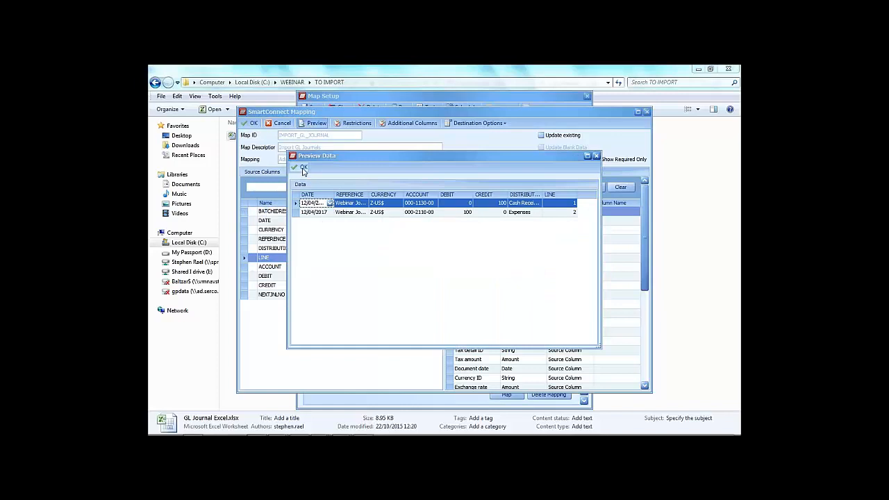
pyautogui.click(303, 167)
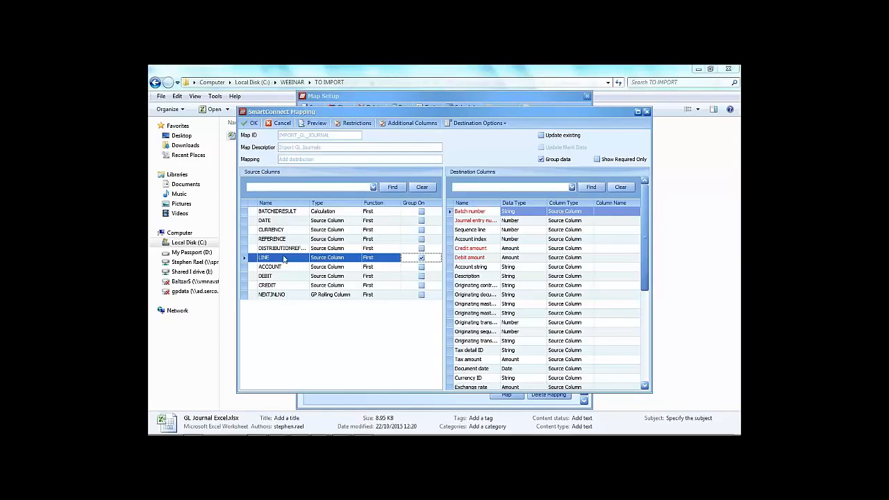
# Step: Map BATCHIDRESULT, NEXTJNLNO, CREDIT, DEBIT, ACCOUNT and DISTRIBUTIONREFERENCE onto the matching distribution columns
pyautogui.moveTo(285, 215); pyautogui.dragTo(614, 214)
pyautogui.moveTo(285, 291); pyautogui.dragTo(607, 224)
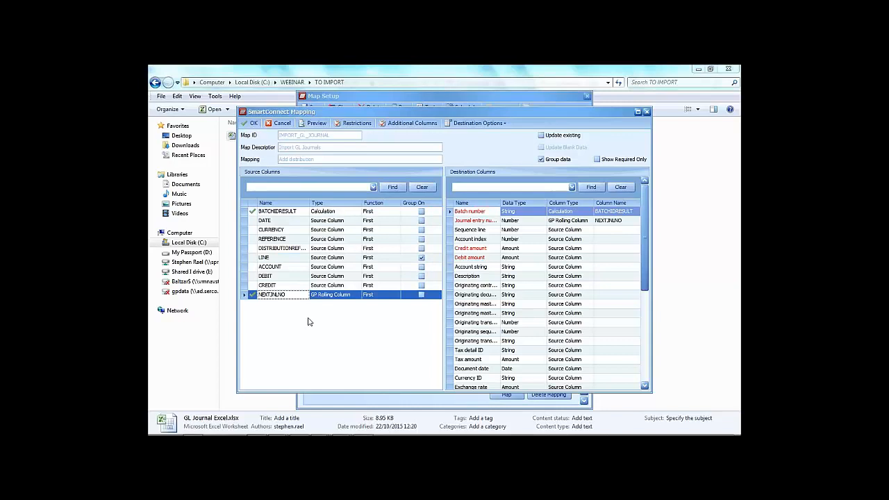
pyautogui.moveTo(282, 286); pyautogui.dragTo(603, 250)
pyautogui.moveTo(287, 278); pyautogui.dragTo(600, 260)
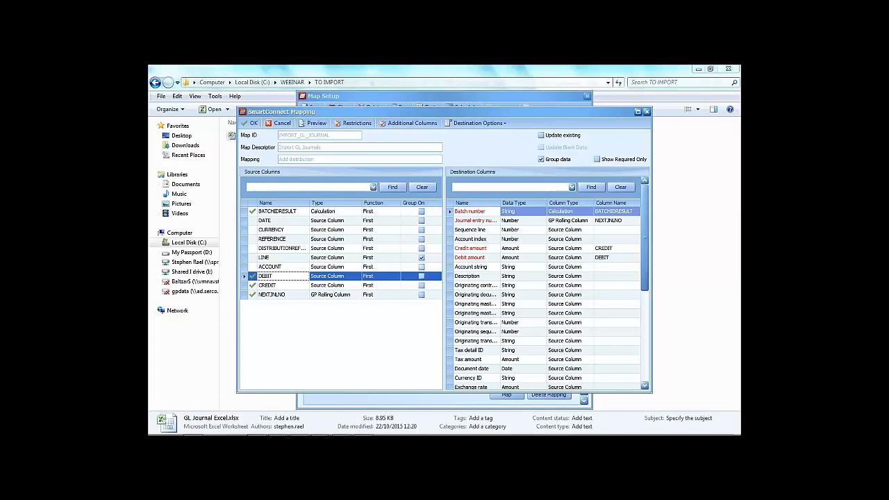
pyautogui.moveTo(269, 270); pyautogui.dragTo(604, 268)
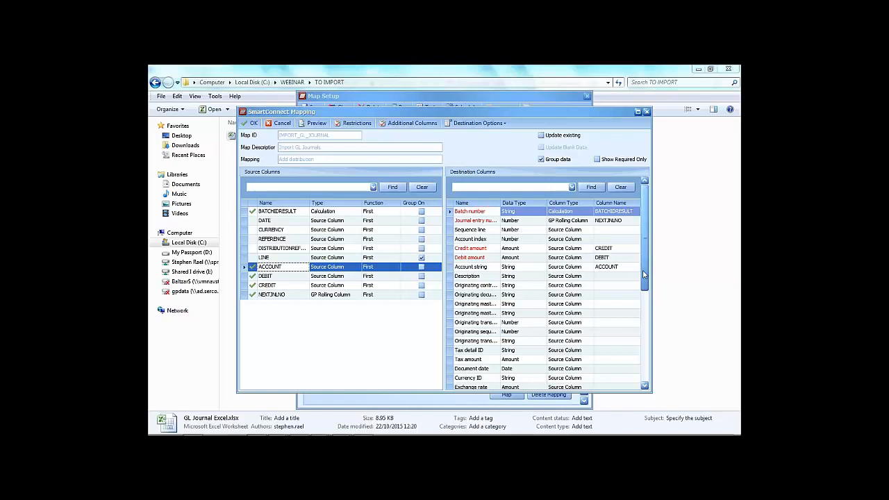
pyautogui.moveTo(644, 284); pyautogui.dragTo(644, 308)
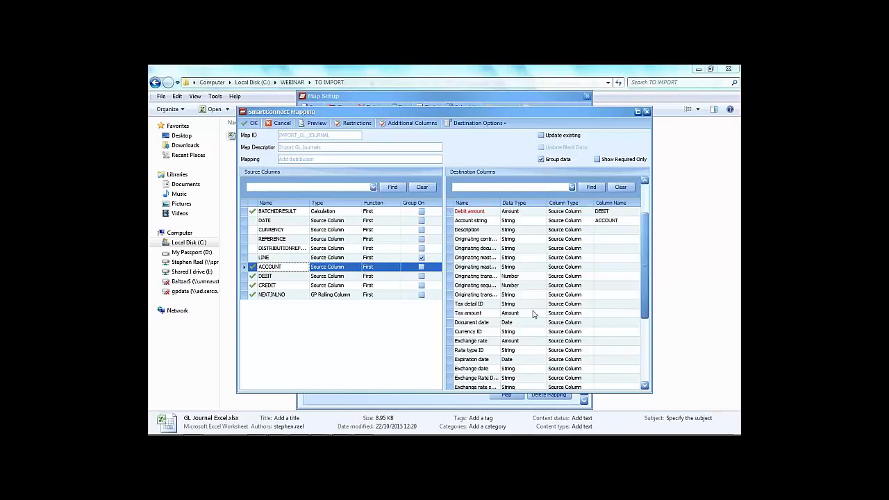
pyautogui.moveTo(646, 308)
pyautogui.mouseDown()
pyautogui.moveTo(646, 353)
pyautogui.moveTo(651, 305)
pyautogui.mouseUp()
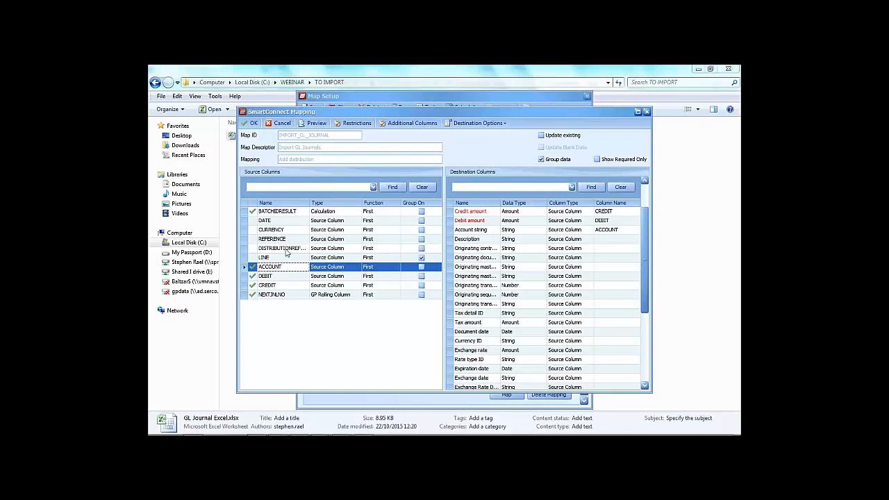
pyautogui.moveTo(602, 240); pyautogui.dragTo(603, 239)
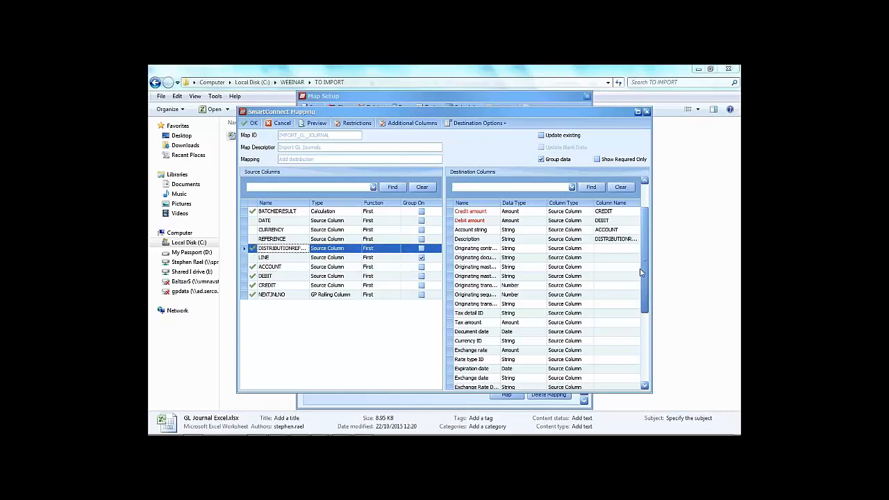
pyautogui.moveTo(643, 228); pyautogui.dragTo(643, 204)
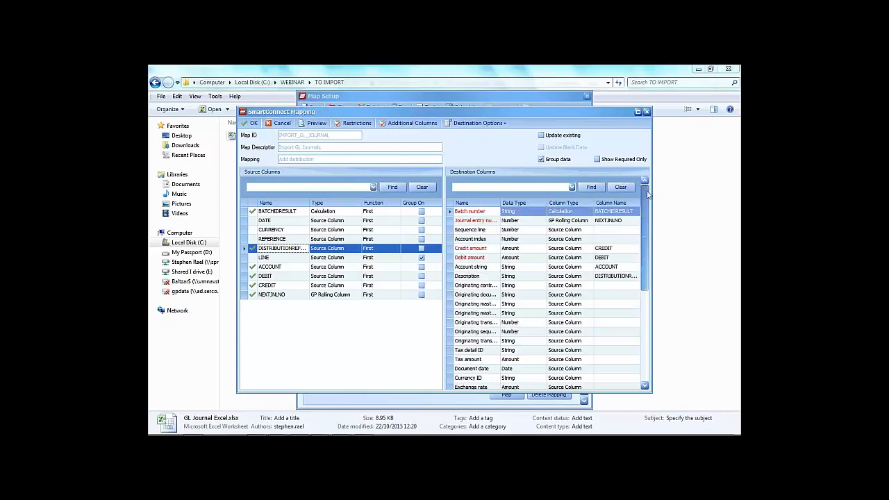
pyautogui.click(253, 123)
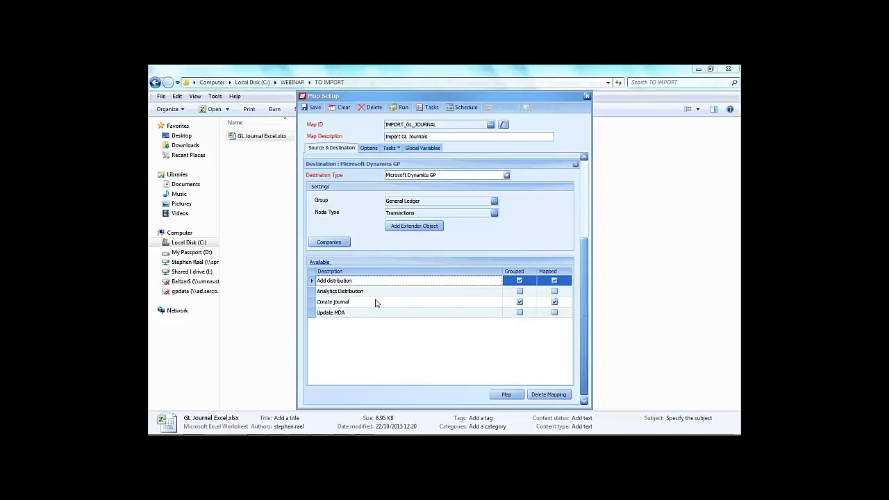
# Step: Confirm the target company and run the map into batch TEST GL
pyautogui.click(329, 242)
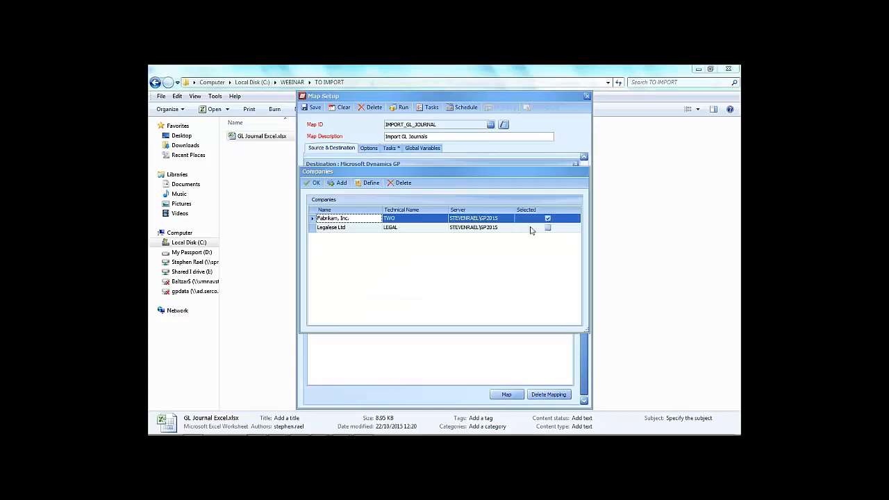
pyautogui.click(312, 183)
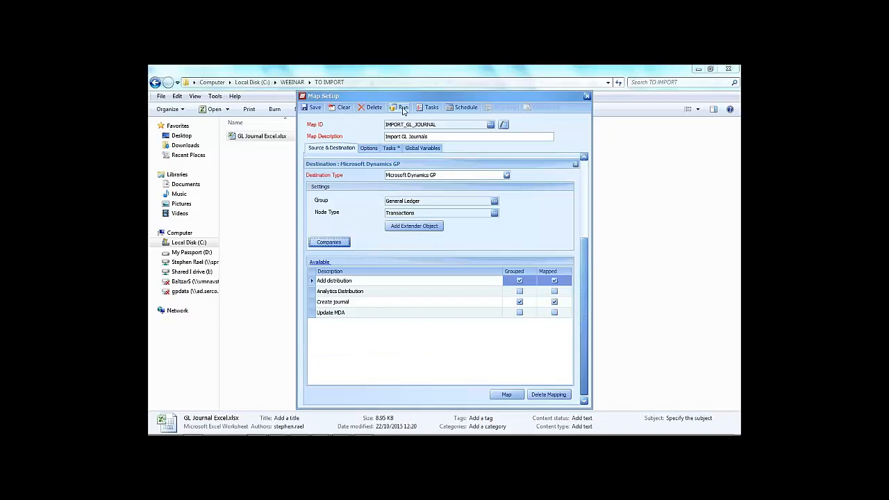
pyautogui.click(403, 108)
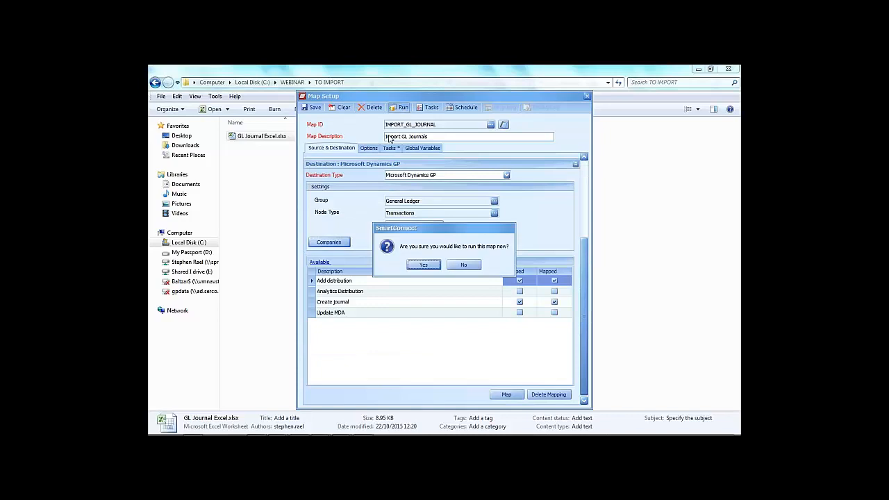
pyautogui.click(425, 265)
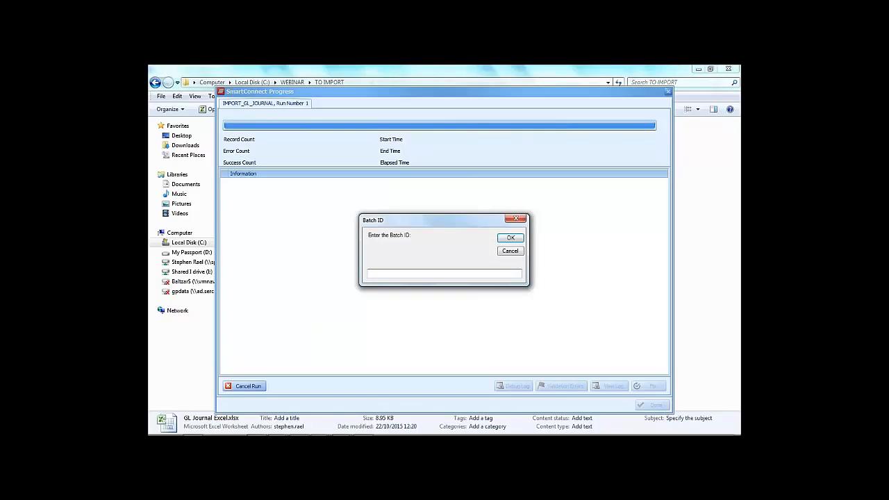
pyautogui.write('EST GL')
pyautogui.click(508, 240)
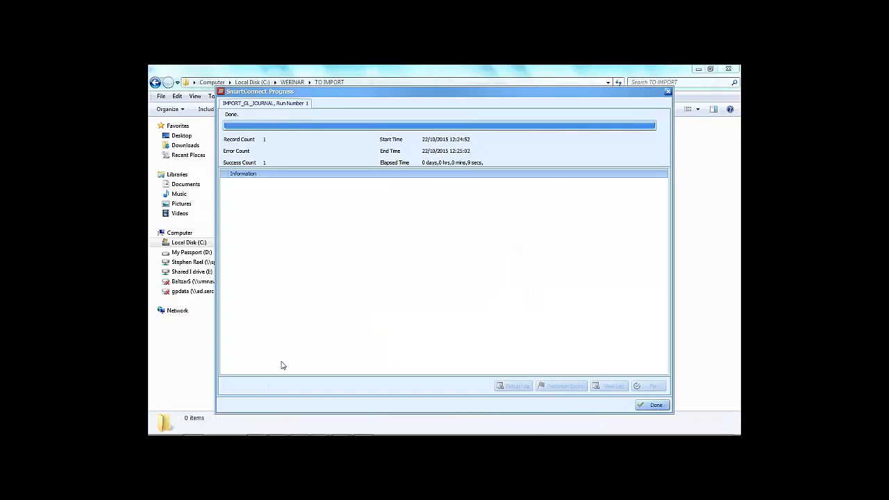
# Step: Switch to Windows Explorer and go to the C: drive
pyautogui.moveTo(274, 433)
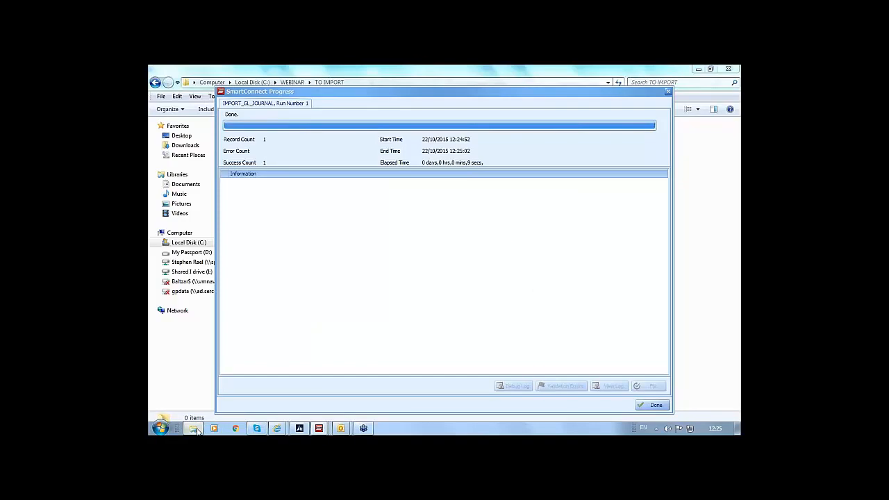
pyautogui.click(192, 427)
pyautogui.click(194, 243)
# Step: Copy the timestamped journal file from the IMPORTED folder into the empty TO IMPORT folder
pyautogui.doubleClick(246, 404)
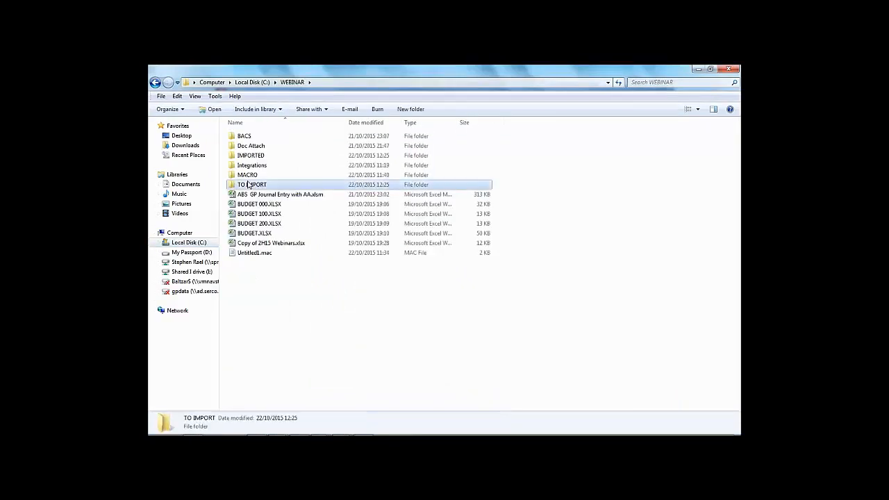
pyautogui.doubleClick(249, 185)
pyautogui.click(156, 82)
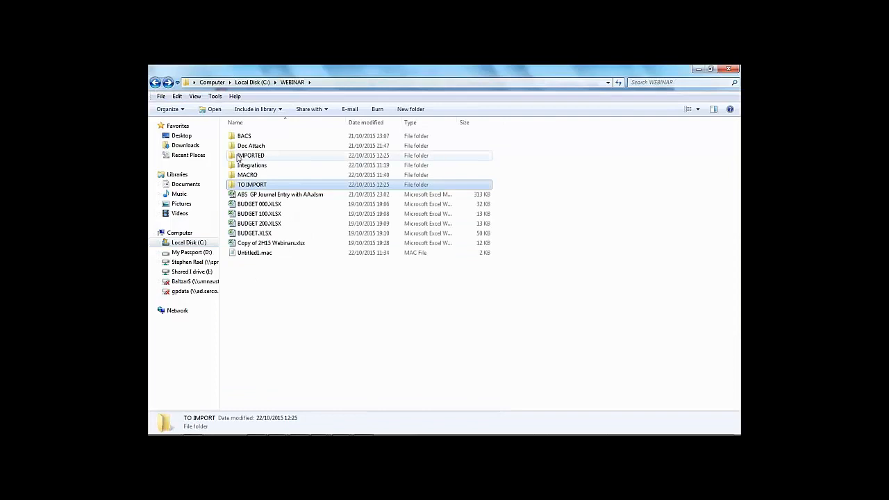
pyautogui.doubleClick(252, 156)
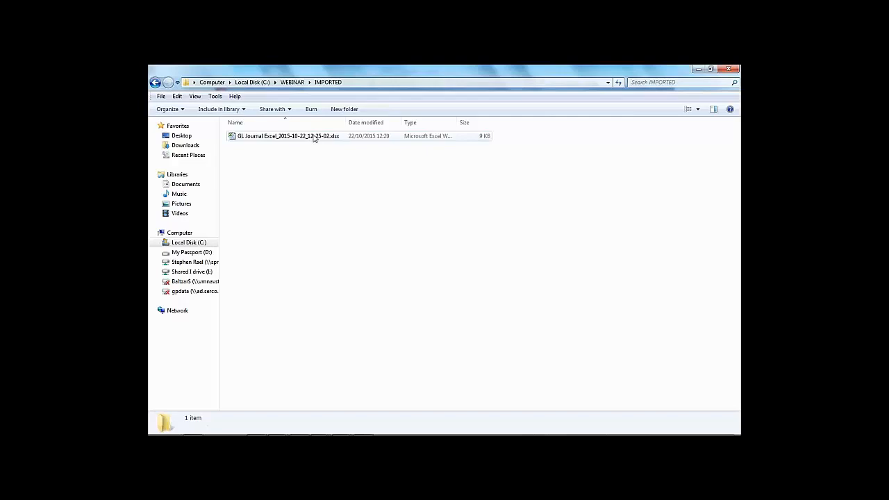
pyautogui.rightClick(314, 135)
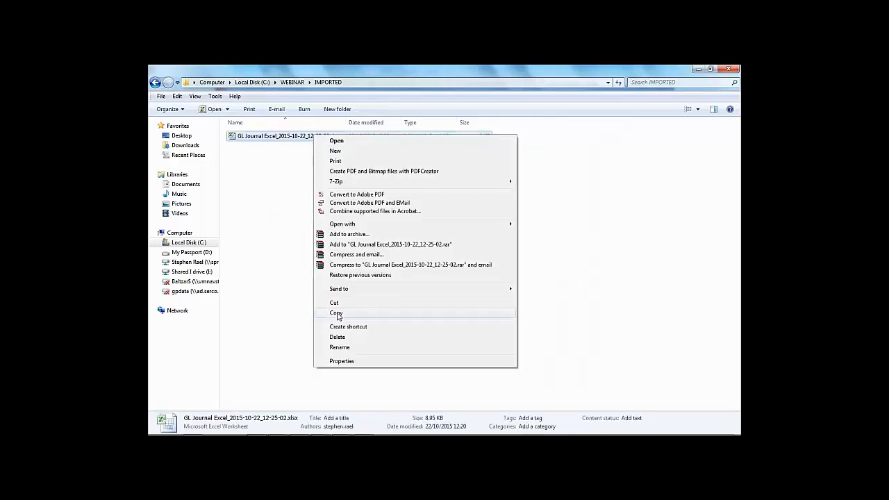
pyautogui.click(336, 313)
pyautogui.click(290, 84)
pyautogui.doubleClick(252, 187)
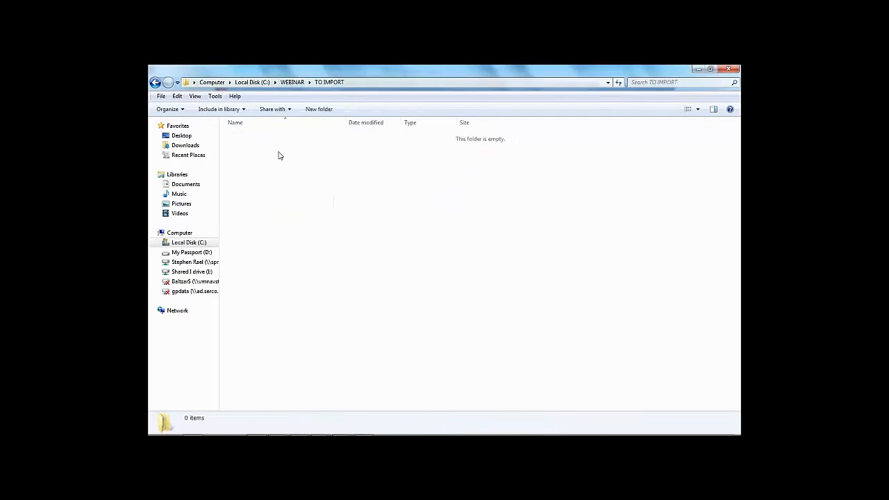
pyautogui.rightClick(276, 153)
pyautogui.click(285, 215)
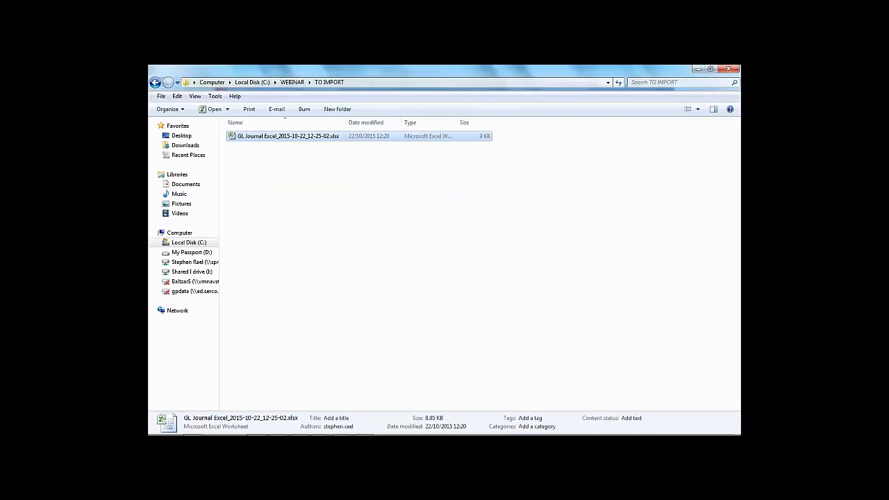
# Step: Rename the pasted file to GL Journal Excel.xlsx by removing its date suffix
pyautogui.rightClick(302, 138)
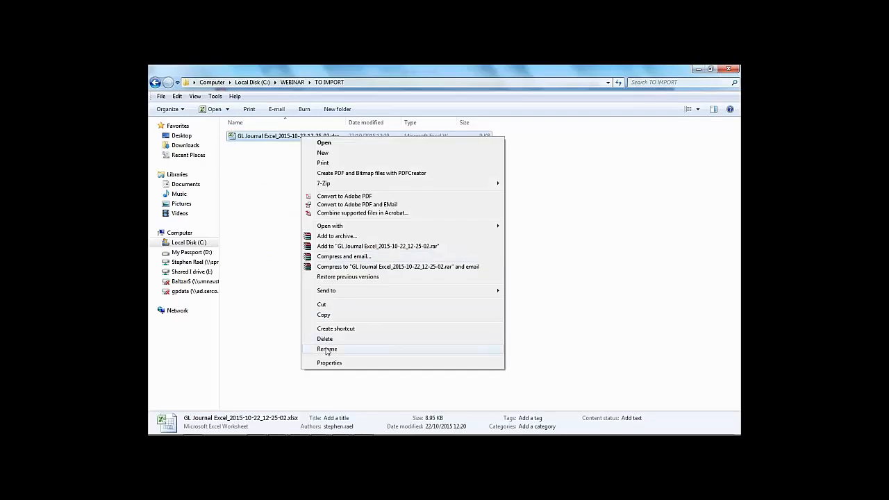
pyautogui.click(326, 349)
pyautogui.click(329, 137)
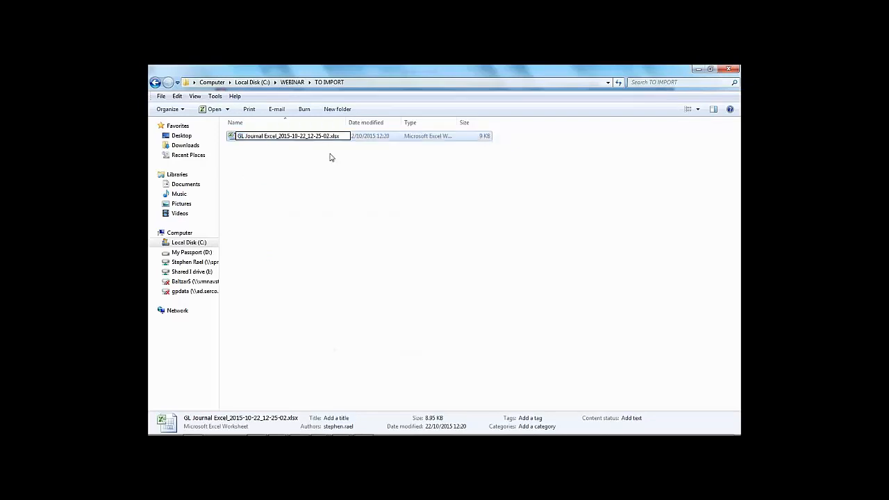
pyautogui.press('BackSpace')
pyautogui.press('BackSpace')
pyautogui.press('BackSpace')
pyautogui.press('BackSpace')
pyautogui.press('BackSpace')
pyautogui.press('BackSpace')
pyautogui.press('BackSpace')
pyautogui.press('BackSpace')
pyautogui.press('BackSpace')
pyautogui.press('BackSpace')
pyautogui.press('BackSpace')
pyautogui.press('BackSpace')
pyautogui.press('BackSpace')
pyautogui.press('BackSpace')
pyautogui.press('BackSpace')
pyautogui.press('BackSpace')
pyautogui.press('BackSpace')
pyautogui.press('BackSpace')
pyautogui.press('BackSpace')
pyautogui.press('BackSpace')
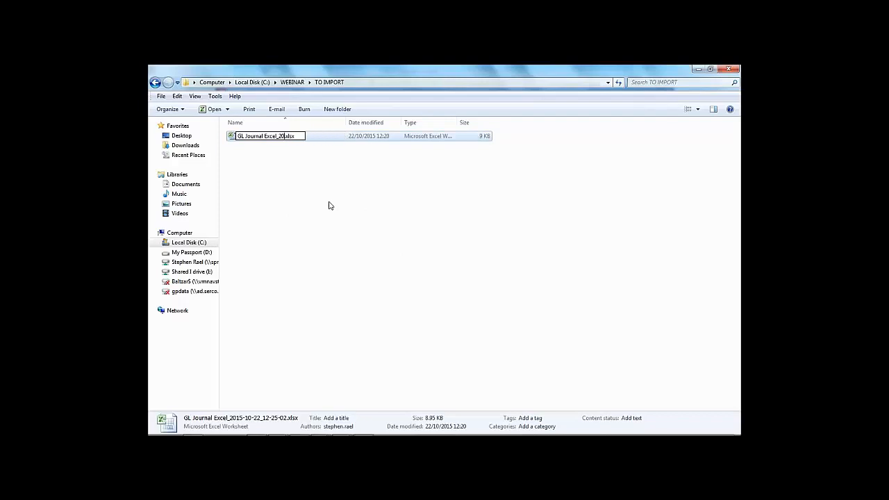
pyautogui.click(314, 226)
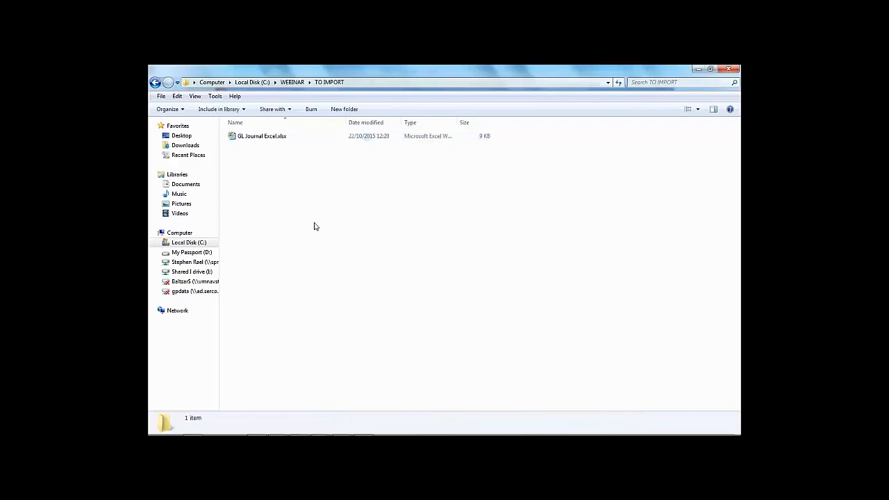
pyautogui.click(269, 139)
pyautogui.doubleClick(269, 137)
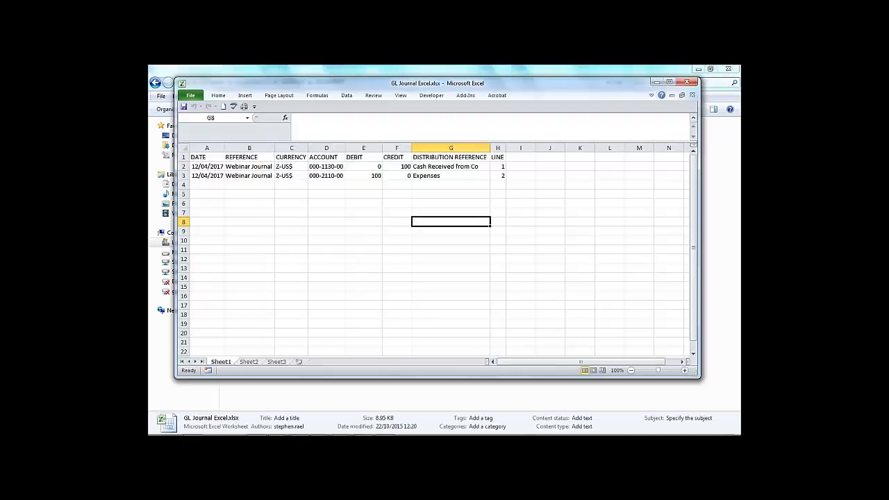
pyautogui.click(326, 167)
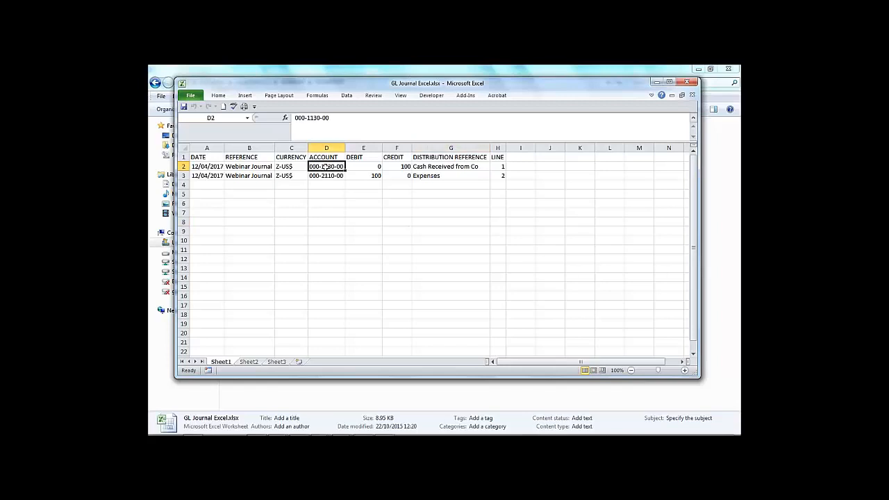
pyautogui.click(308, 127)
pyautogui.write('0')
pyautogui.click(353, 203)
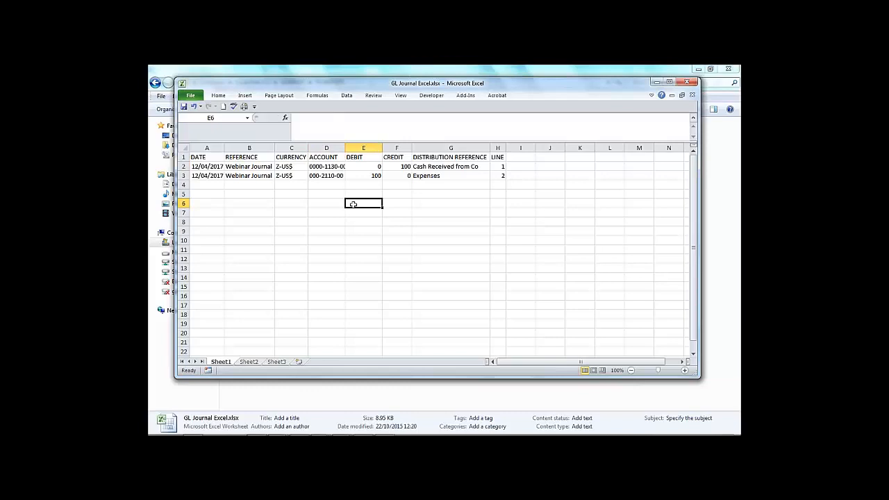
# Step: Save the edited workbook and close Excel
pyautogui.click(184, 107)
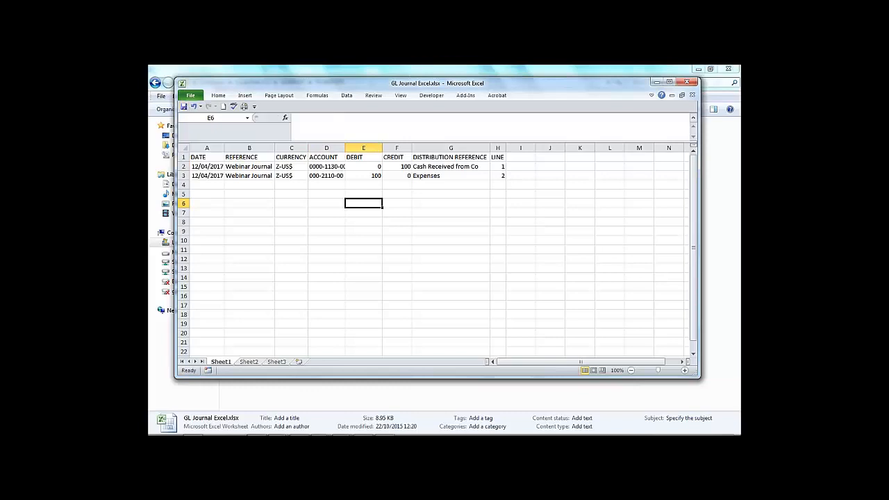
pyautogui.click(691, 94)
pyautogui.click(687, 81)
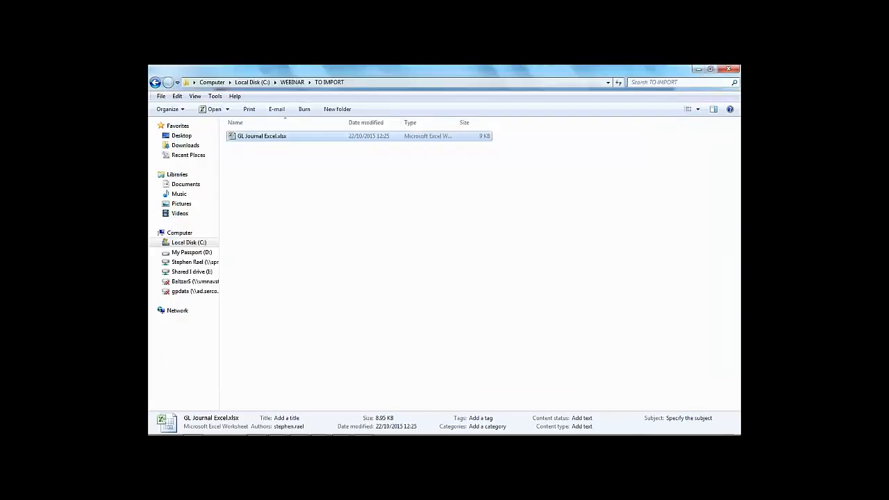
# Step: Open the Financial > General journal Transaction Entry window in Dynamics GP
pyautogui.moveTo(346, 432)
pyautogui.click(300, 428)
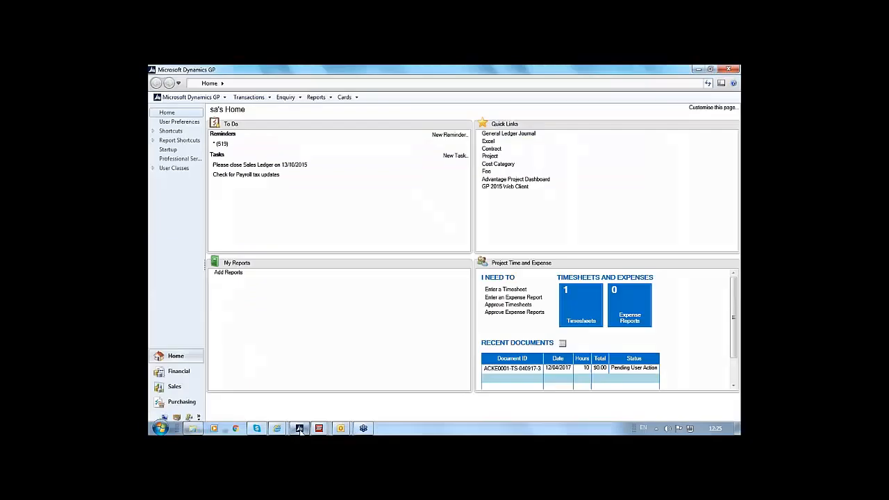
pyautogui.click(249, 97)
pyautogui.moveTo(266, 116)
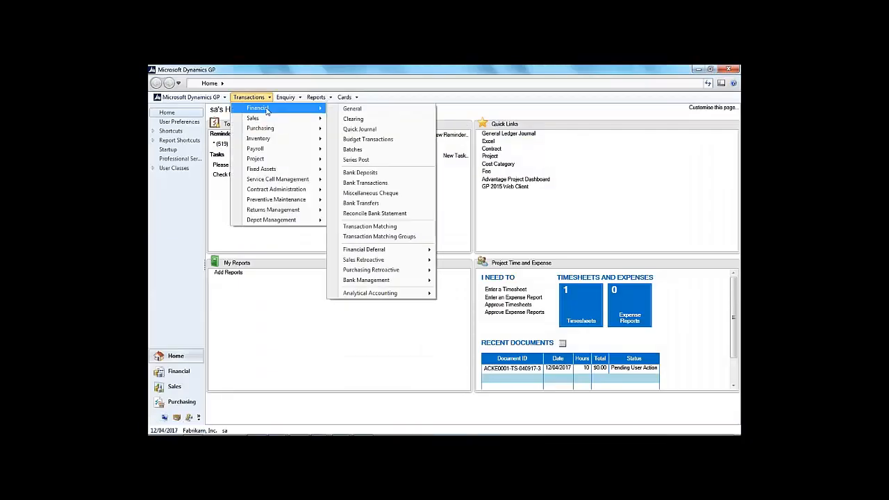
pyautogui.click(381, 104)
pyautogui.click(257, 99)
pyautogui.moveTo(319, 108)
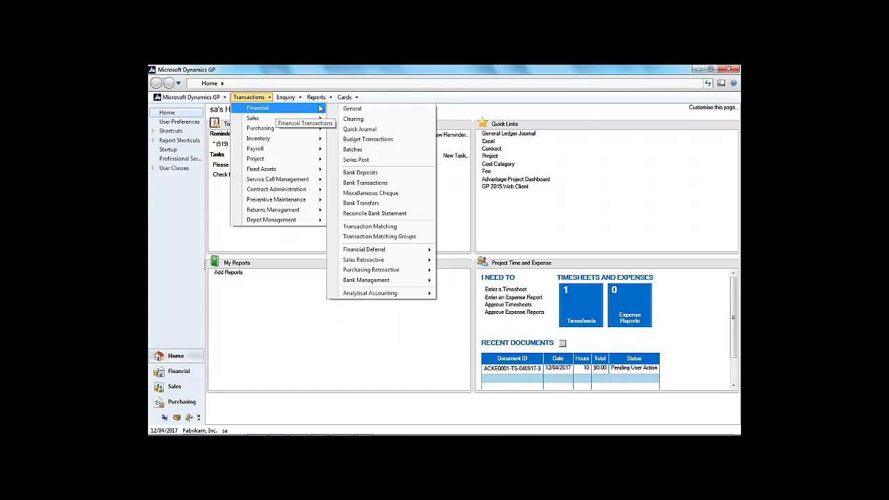
pyautogui.click(352, 109)
# Step: Load journal entry 3,473 in batch TEST GL, review its $100 lines, then save and close
pyautogui.click(305, 179)
pyautogui.press('BackSpace')
pyautogui.write('3,473')
pyautogui.press('Tab')
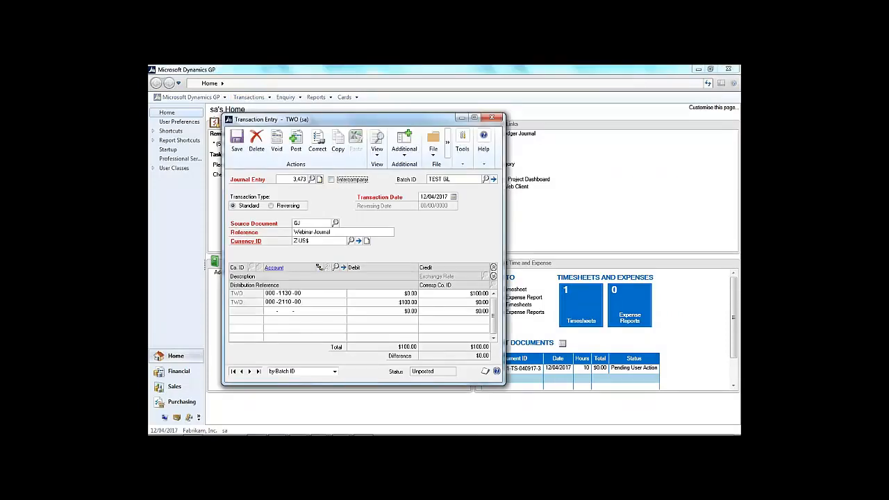
pyautogui.click(493, 275)
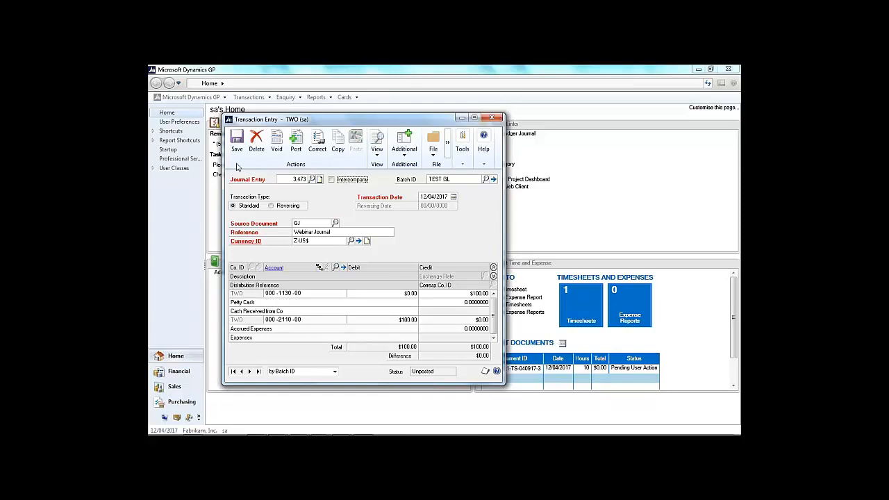
pyautogui.click(237, 141)
pyautogui.click(491, 118)
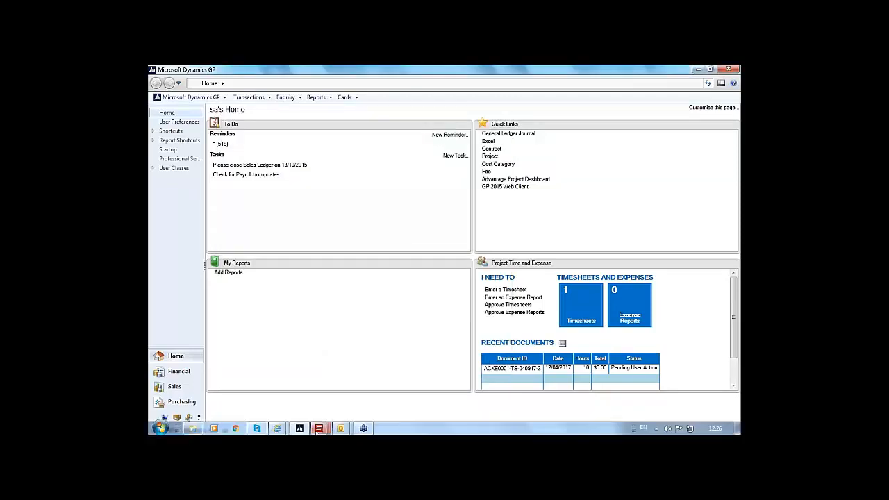
pyautogui.click(318, 430)
# Step: Close the first run's progress report and load the IMPORT_GL_JOURNAL map in Map Setup
pyautogui.click(391, 402)
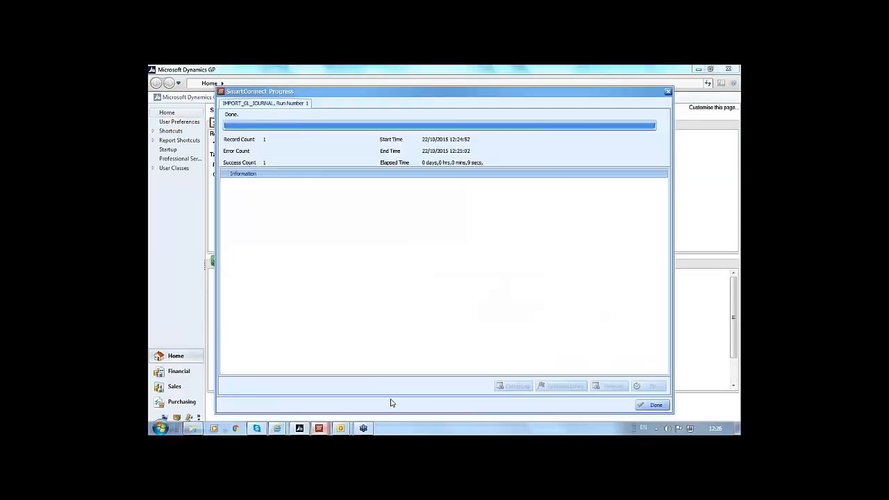
pyautogui.click(644, 406)
pyautogui.moveTo(365, 431)
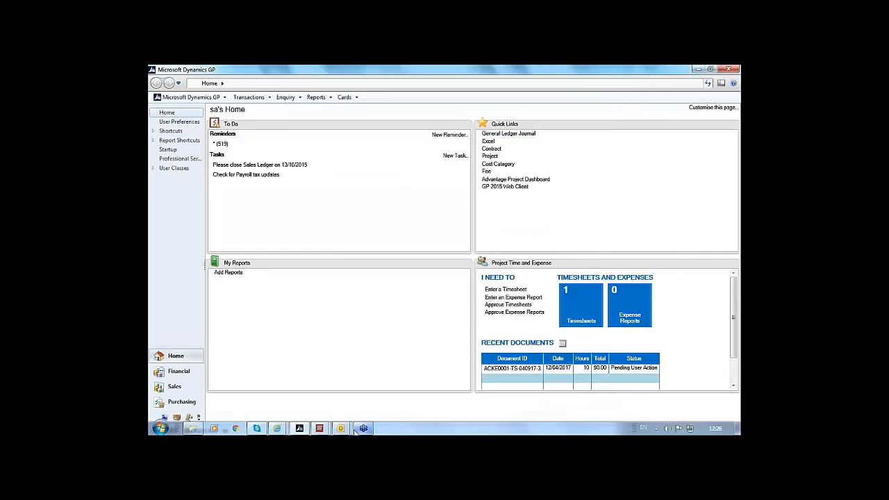
pyautogui.click(320, 430)
pyautogui.click(383, 405)
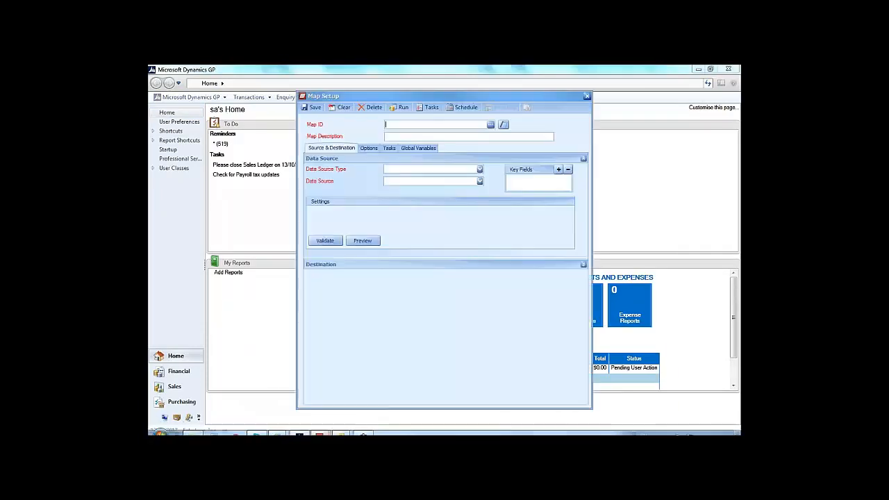
pyautogui.click(489, 125)
pyautogui.click(339, 242)
pyautogui.doubleClick(338, 243)
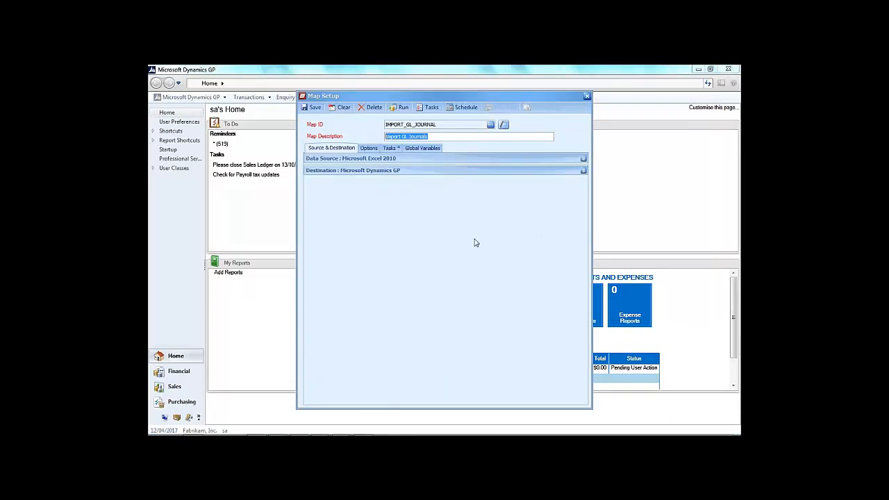
# Step: Run the map into batch TEST GL; it ends with 1 nonexistent-account error
pyautogui.click(403, 108)
pyautogui.click(432, 266)
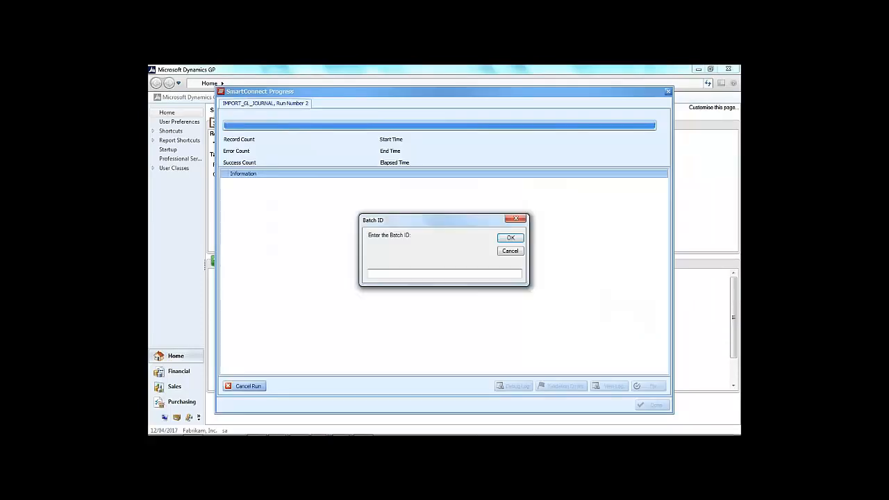
pyautogui.write('TEST GL')
pyautogui.click(509, 238)
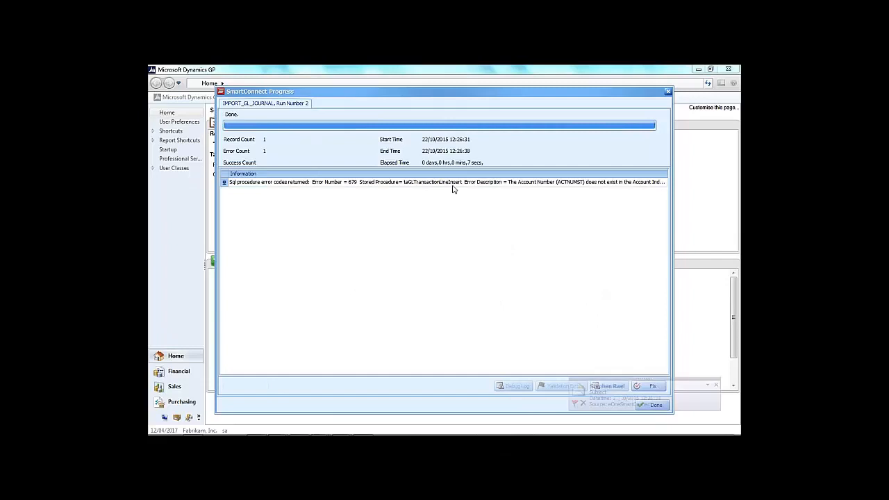
pyautogui.moveTo(452, 189)
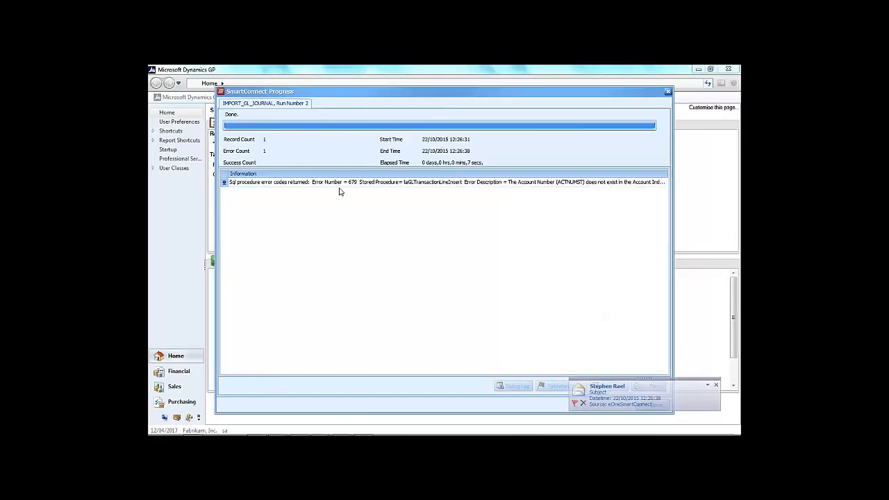
pyautogui.click(596, 402)
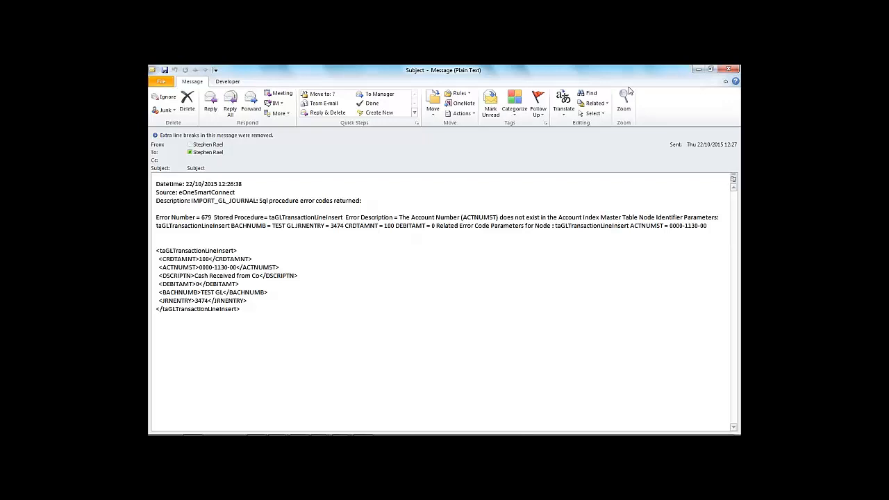
pyautogui.click(728, 70)
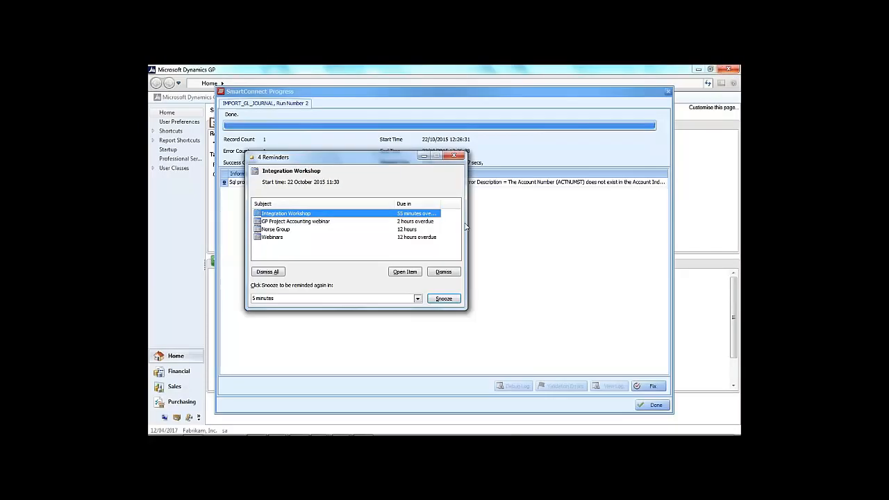
# Step: Dismiss the reminders and correct the failed record's account to 000-1130-00
pyautogui.click(453, 156)
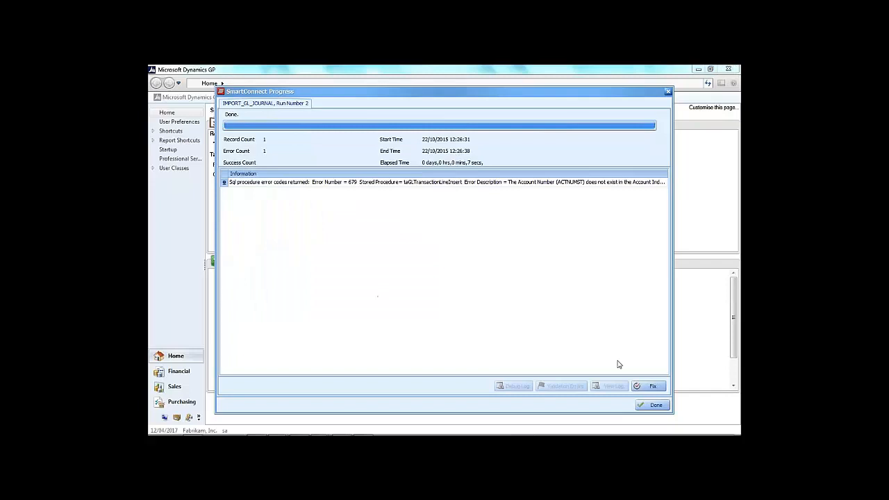
pyautogui.click(652, 388)
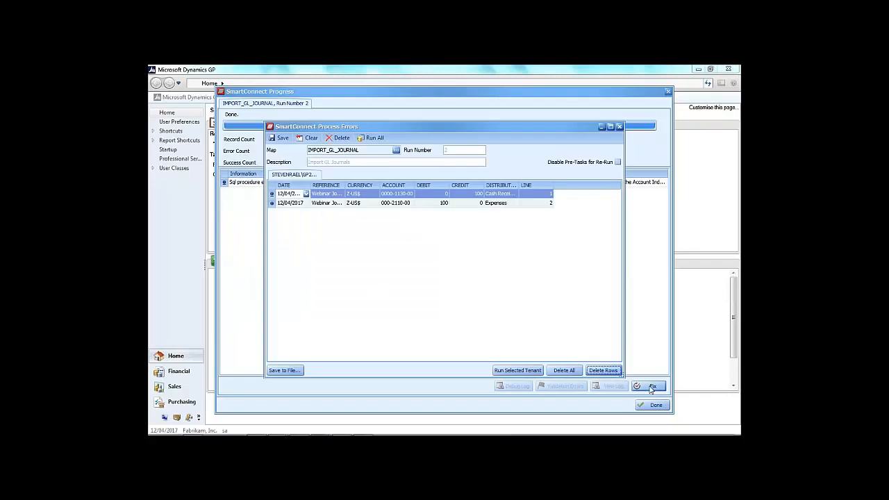
pyautogui.click(393, 194)
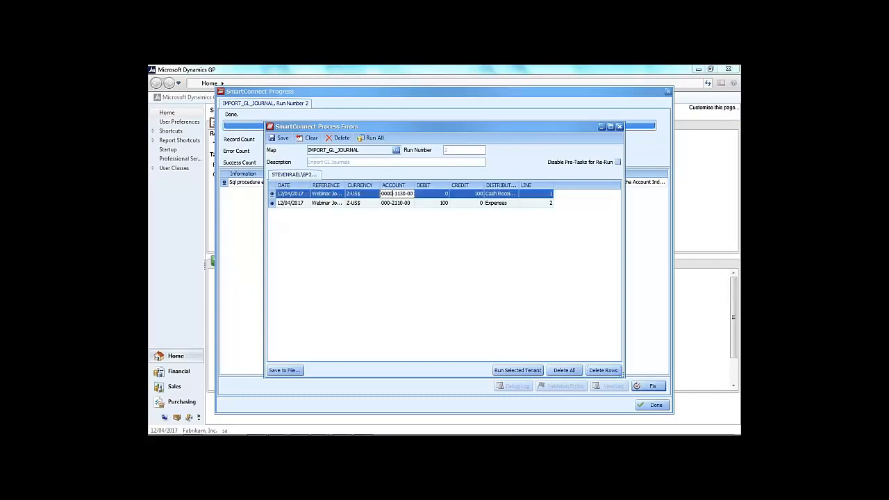
pyautogui.press('BackSpace')
# Step: Re-run the map into batch TEST GL, finishing with 1 record succeeded
pyautogui.click(372, 140)
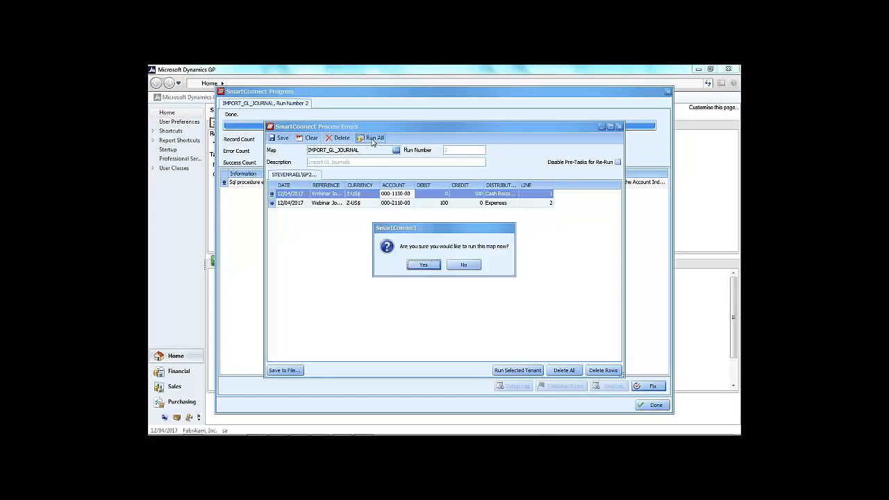
pyautogui.click(425, 267)
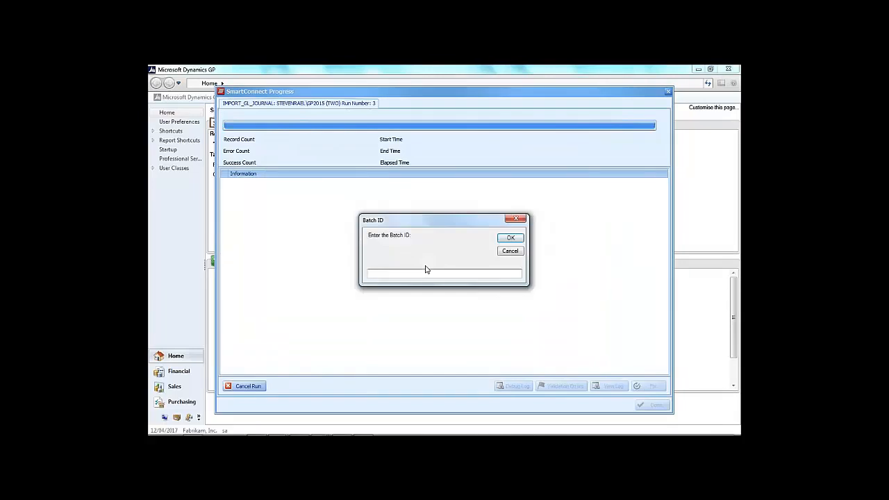
pyautogui.write('TEST GL')
pyautogui.click(510, 238)
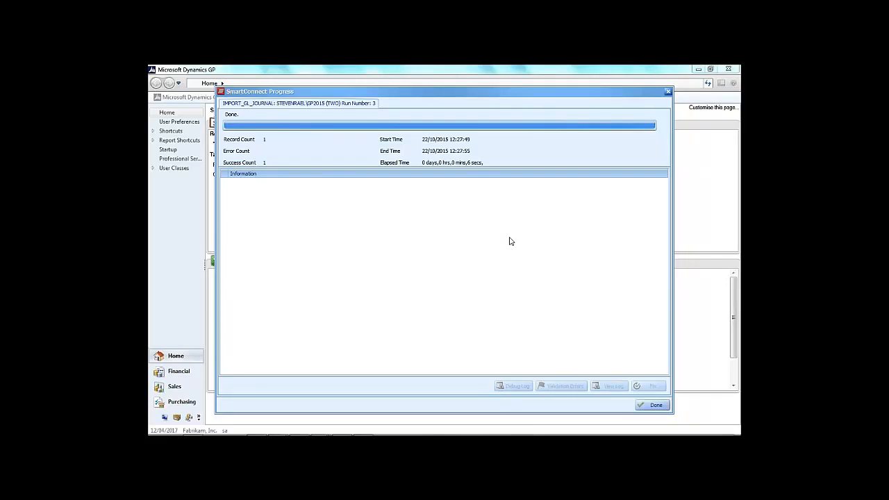